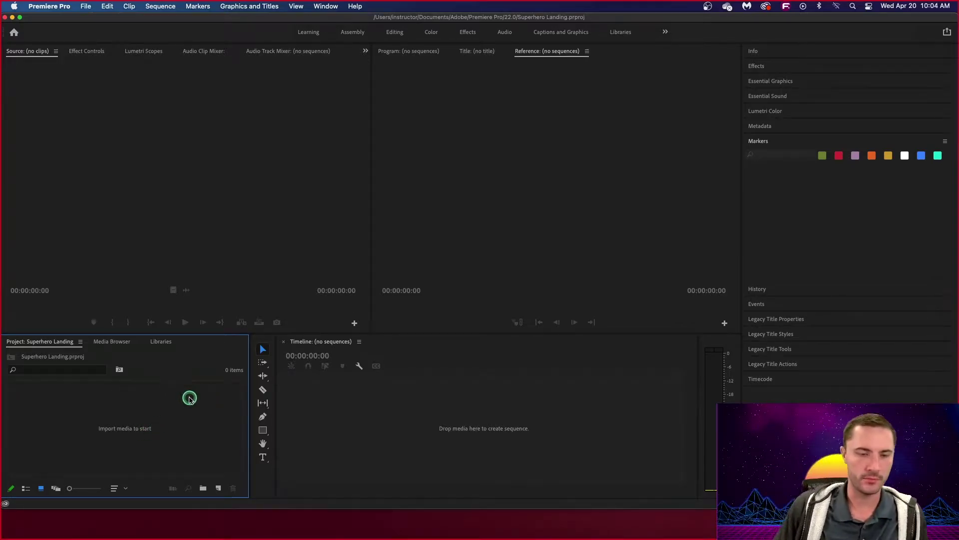
Step: Create a new bin named VIDEO in the project
{"action": "right_click", "coordinate": [141, 411]}
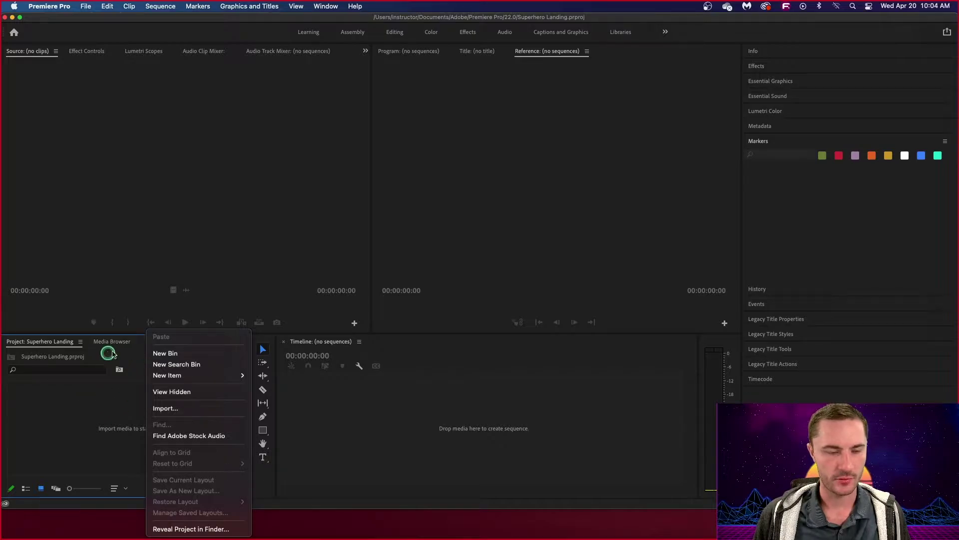
{"action": "left_click", "coordinate": [175, 354]}
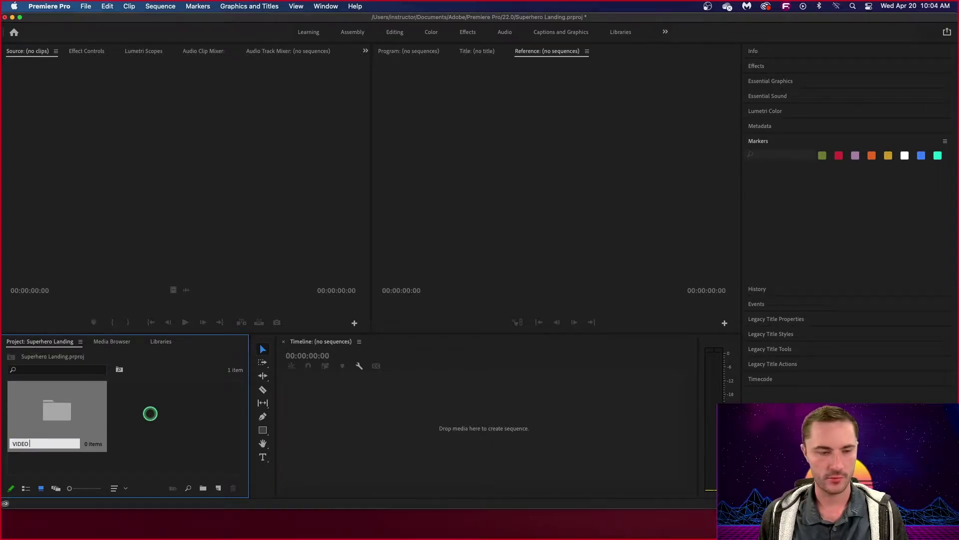
{"action": "left_click", "coordinate": [173, 443]}
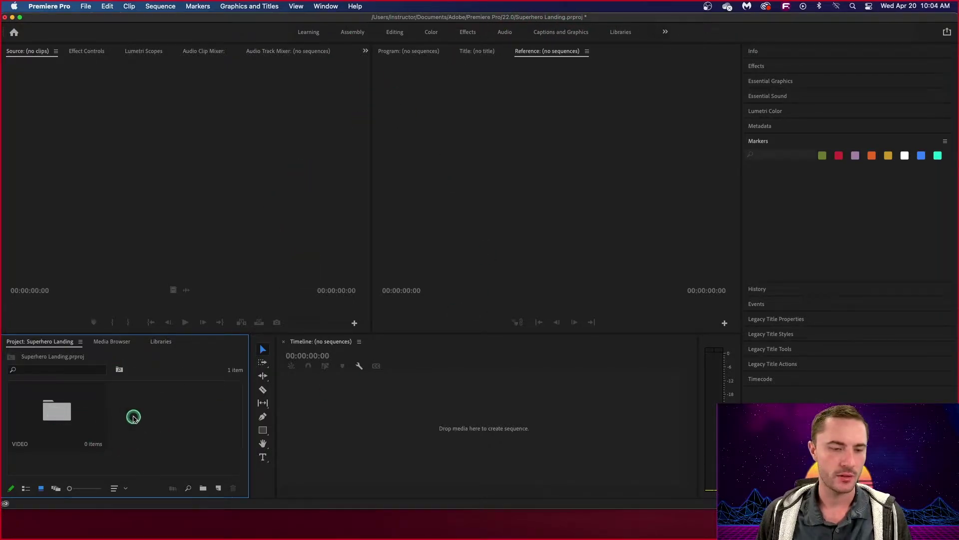
Step: Open the VIDEO bin and browse for media to import in the LUMIX card's DCIM/102_PANA folder
{"action": "double_click", "coordinate": [59, 408]}
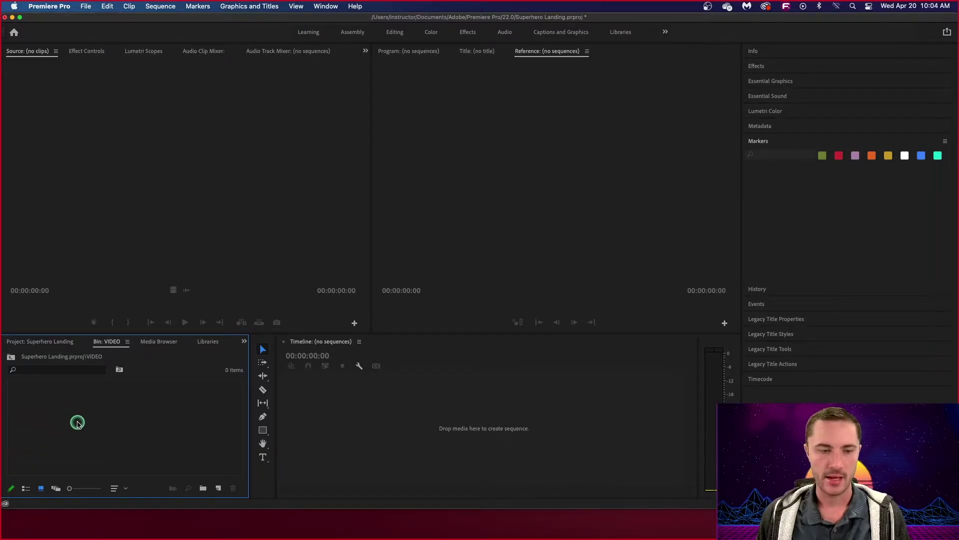
{"action": "double_click", "coordinate": [113, 385]}
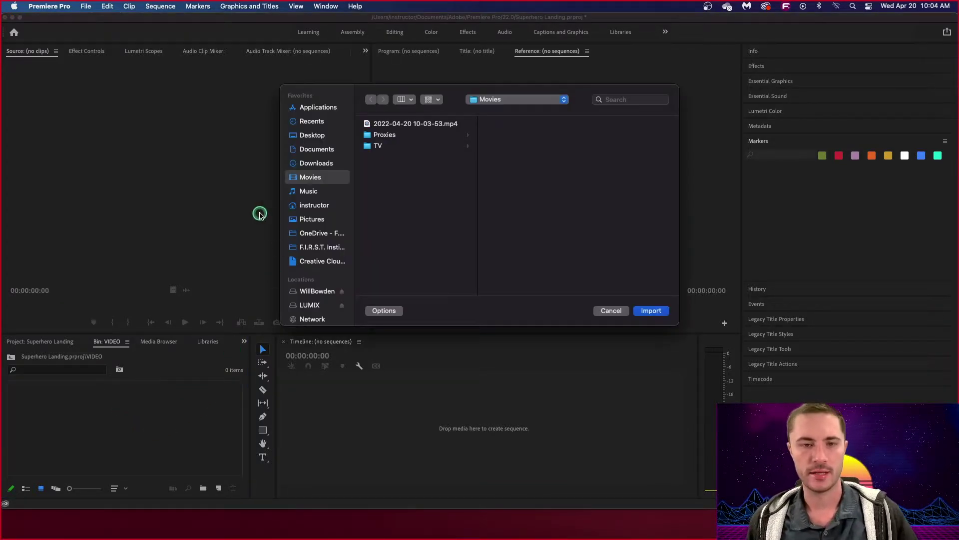
{"action": "scroll", "coordinate": [325, 190], "scroll_direction": "down", "scroll_amount": 3}
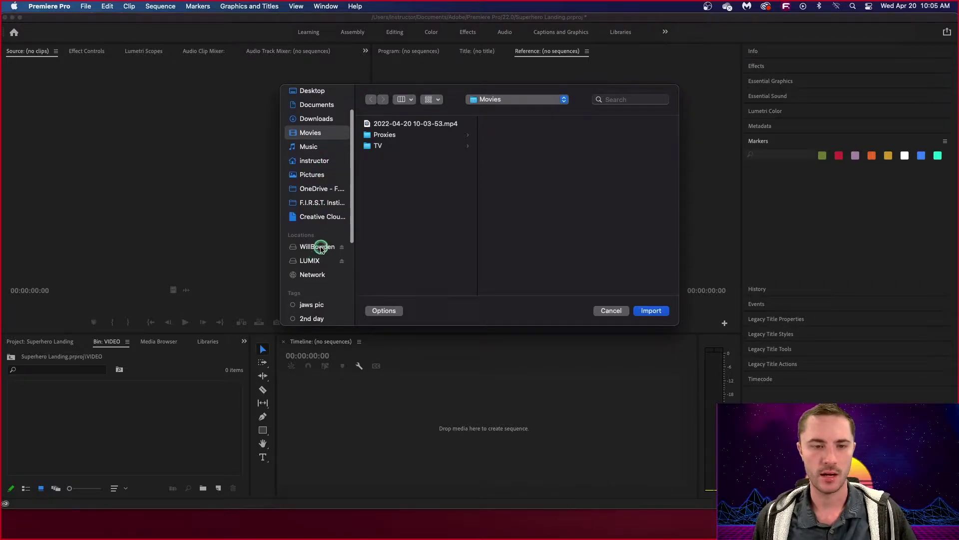
{"action": "left_click", "coordinate": [315, 261]}
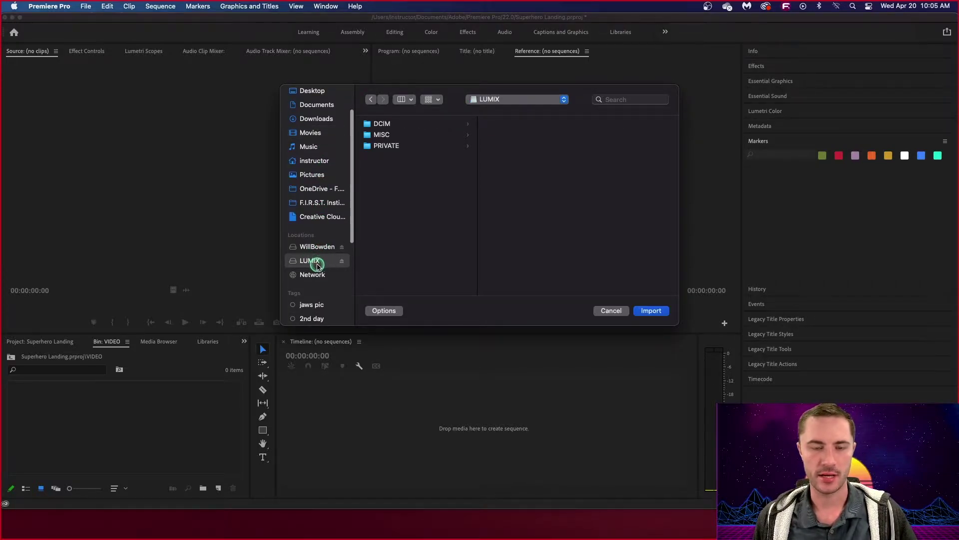
{"action": "left_click", "coordinate": [388, 125]}
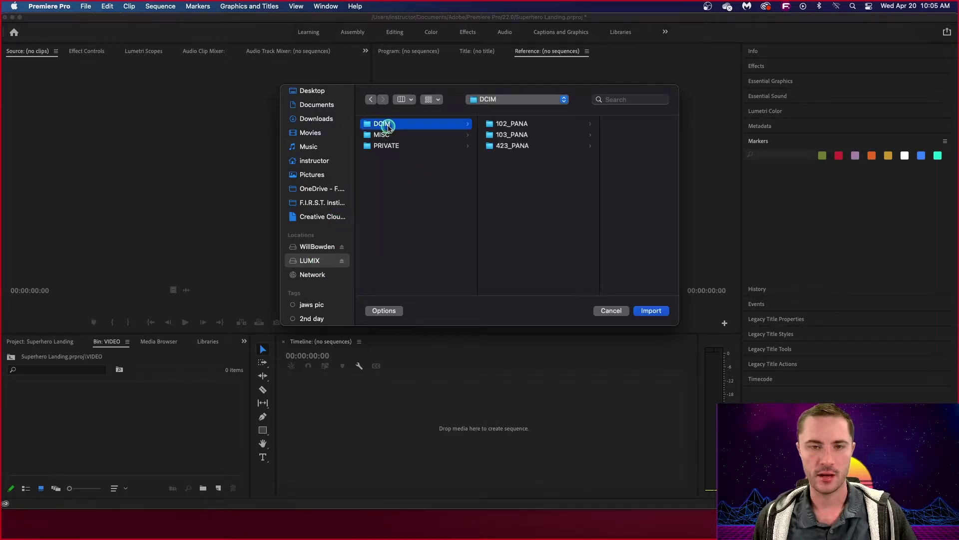
{"action": "left_click", "coordinate": [514, 125]}
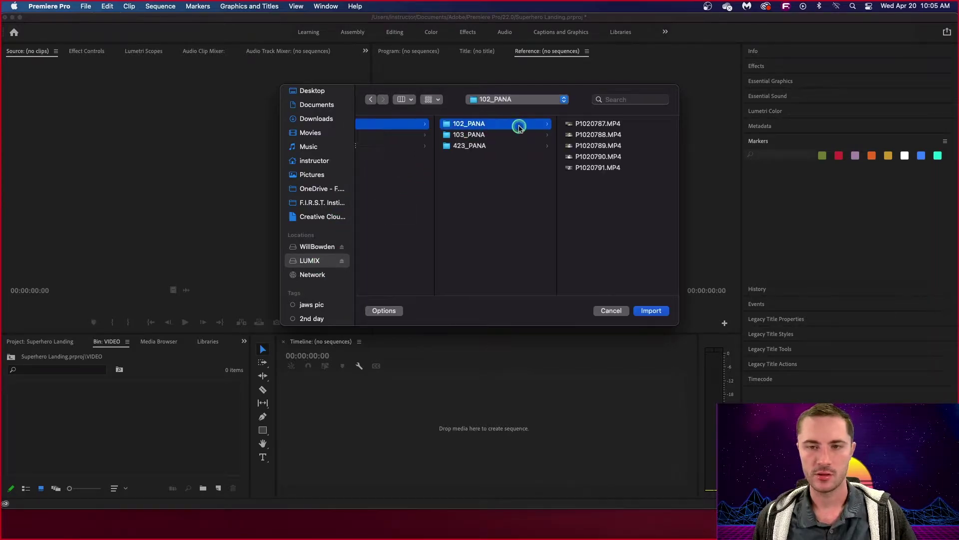
Step: Preview the MP4 clips in the folder and import P1020791.MP4 into the VIDEO bin
{"action": "left_click", "coordinate": [581, 168]}
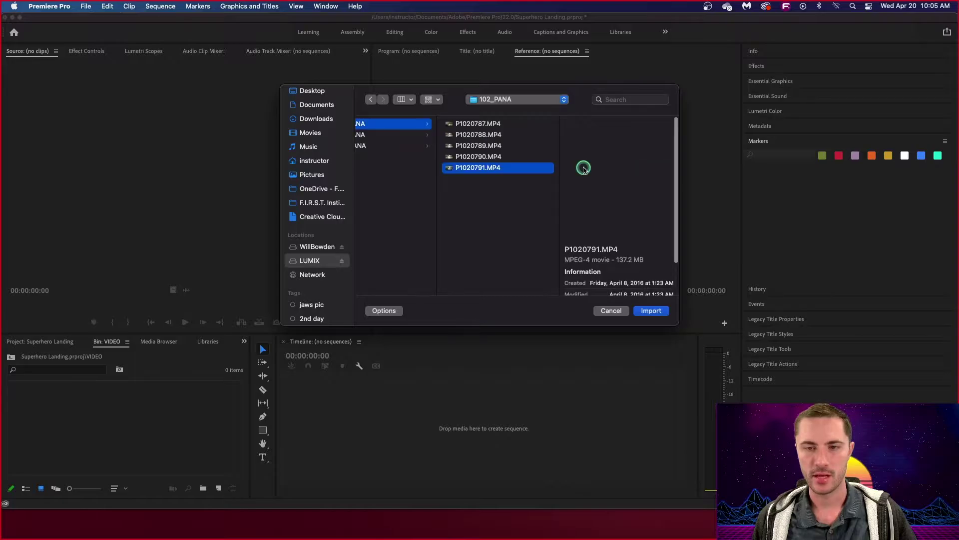
{"action": "left_click", "coordinate": [481, 158]}
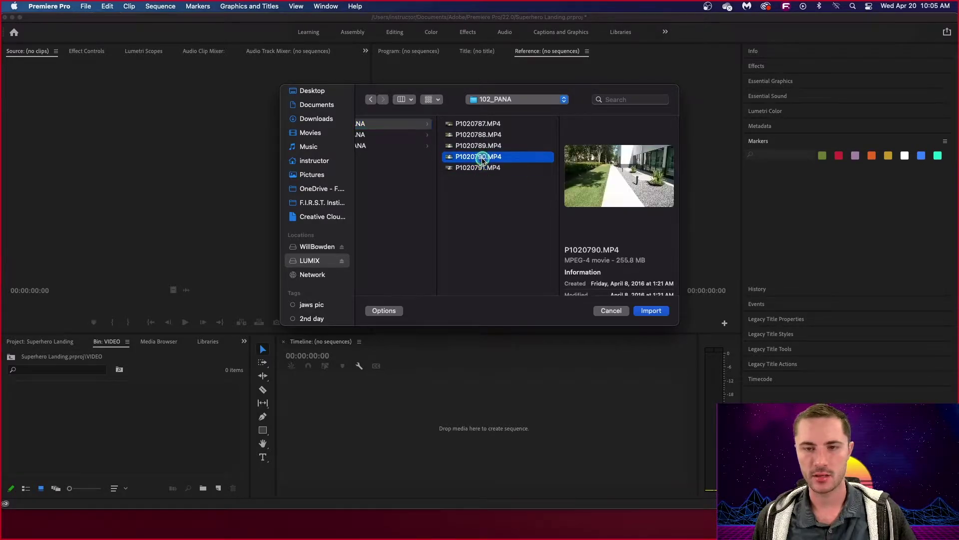
{"action": "left_click", "coordinate": [480, 146]}
{"action": "left_click", "coordinate": [479, 135]}
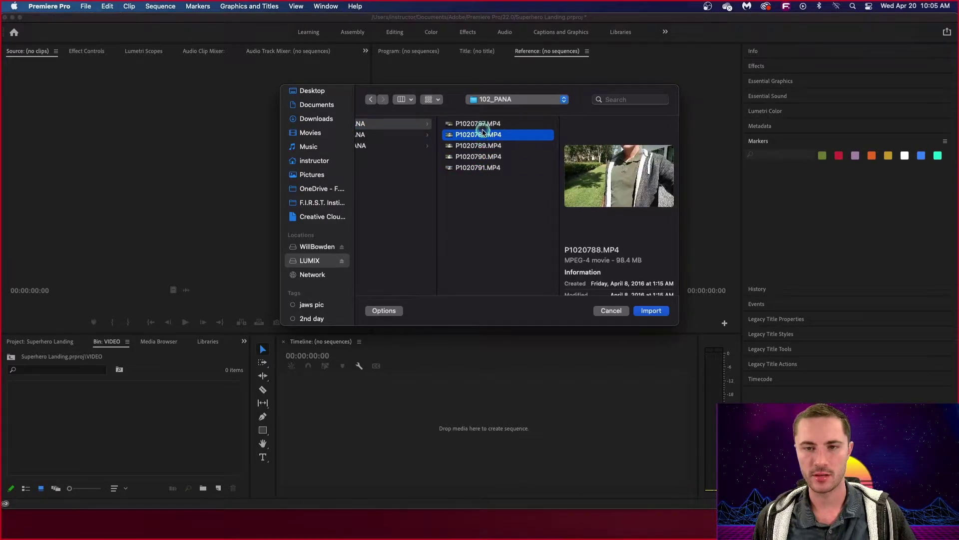
{"action": "left_click", "coordinate": [478, 124]}
{"action": "left_click", "coordinate": [479, 135]}
{"action": "left_click", "coordinate": [480, 145]}
{"action": "left_click", "coordinate": [479, 157]}
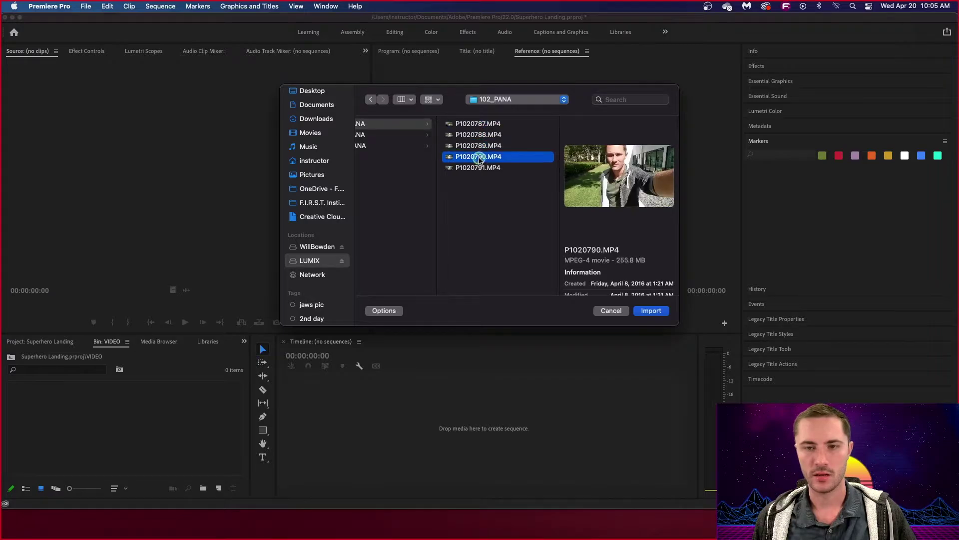
{"action": "left_click", "coordinate": [478, 167]}
{"action": "left_click", "coordinate": [476, 158]}
{"action": "left_click", "coordinate": [475, 169]}
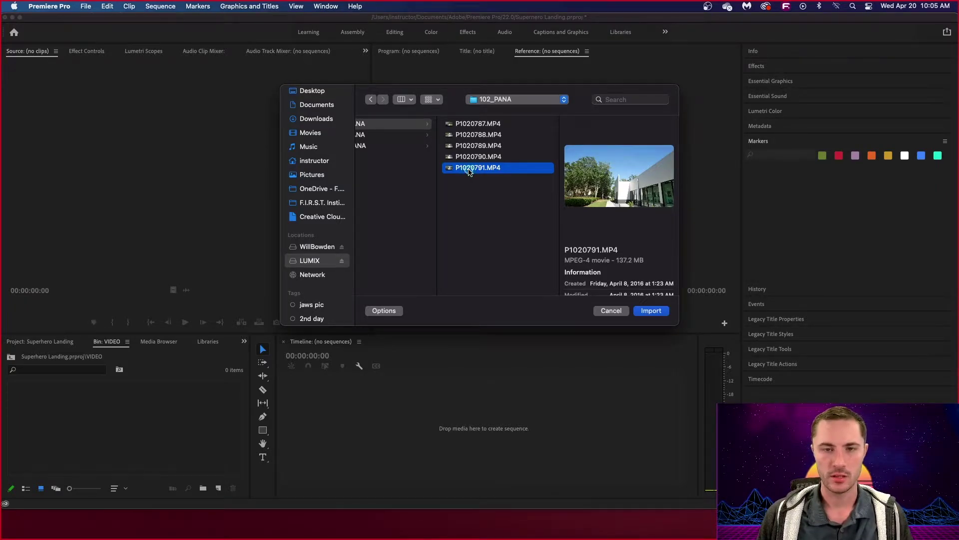
{"action": "double_click", "coordinate": [470, 170]}
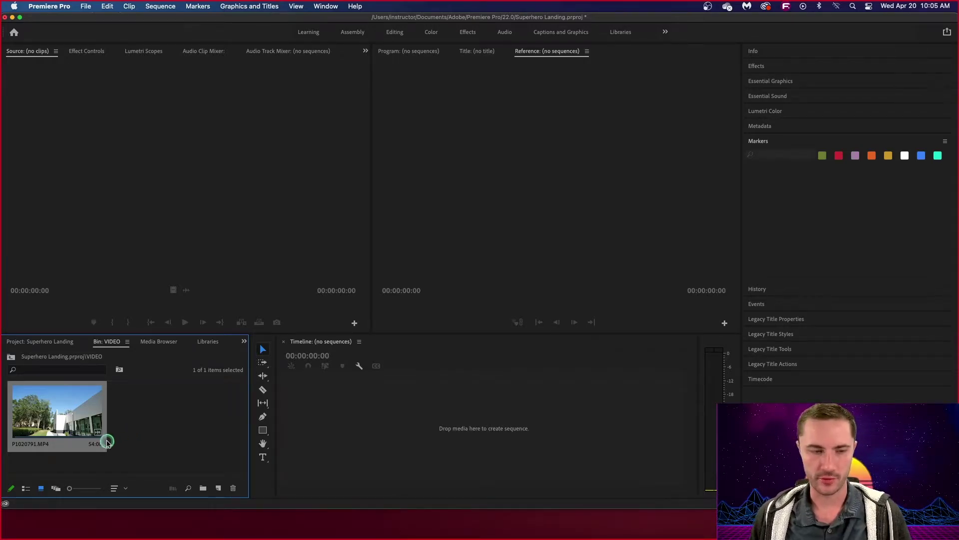
Step: Rename the imported P1020791.MP4 clip to SKY Tilt
{"action": "left_click", "coordinate": [33, 444]}
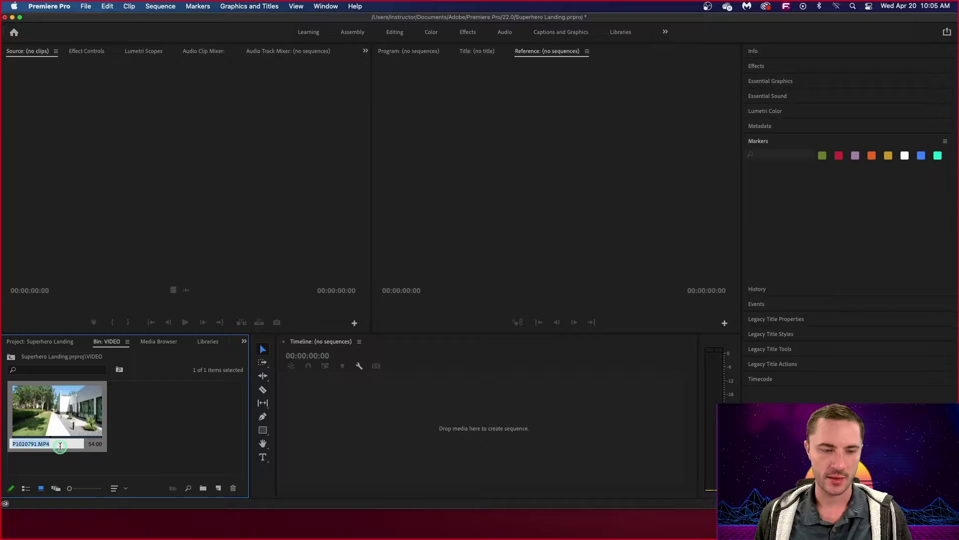
{"action": "key", "text": "BackSpace"}
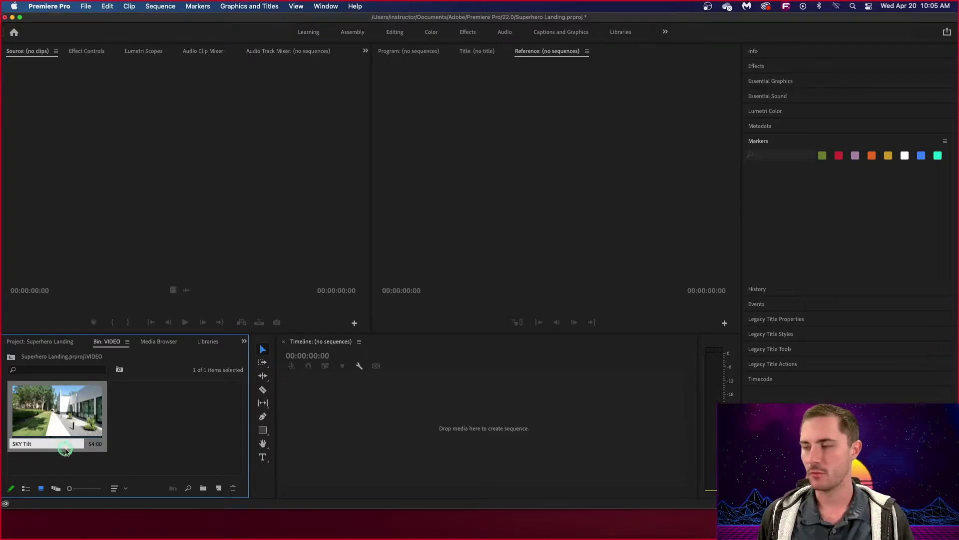
{"action": "left_click", "coordinate": [76, 460]}
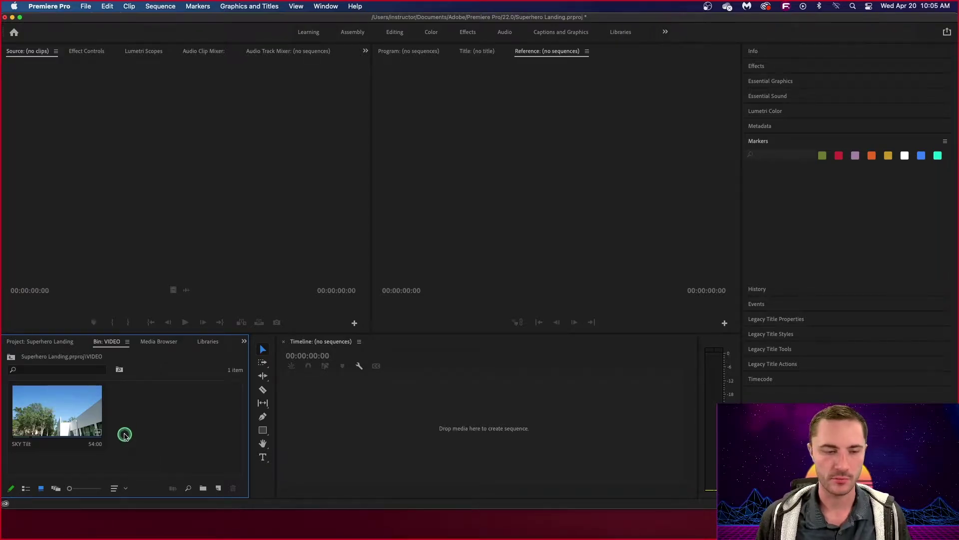
Step: Preview the remaining clips in the 102_PANA folder and import P1020789.MP4 into the VIDEO bin
{"action": "double_click", "coordinate": [149, 412]}
{"action": "left_click", "coordinate": [400, 167]}
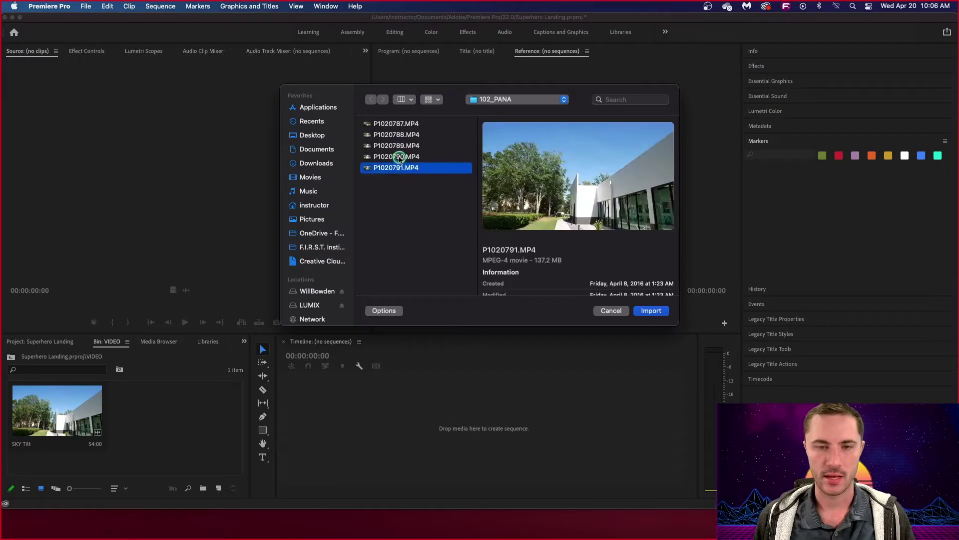
{"action": "left_click", "coordinate": [400, 156]}
{"action": "left_click", "coordinate": [400, 145]}
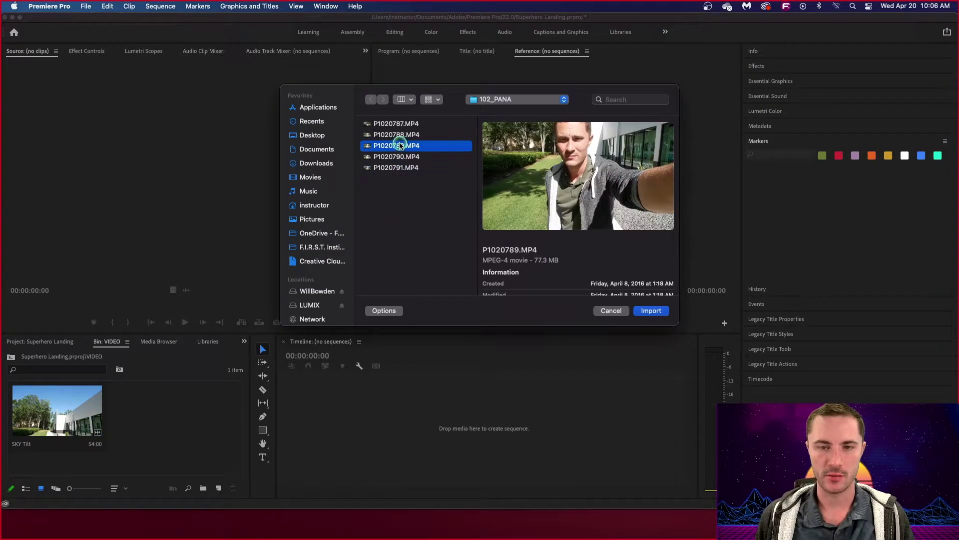
{"action": "left_click", "coordinate": [397, 134]}
{"action": "left_click", "coordinate": [396, 124]}
{"action": "left_click", "coordinate": [397, 134]}
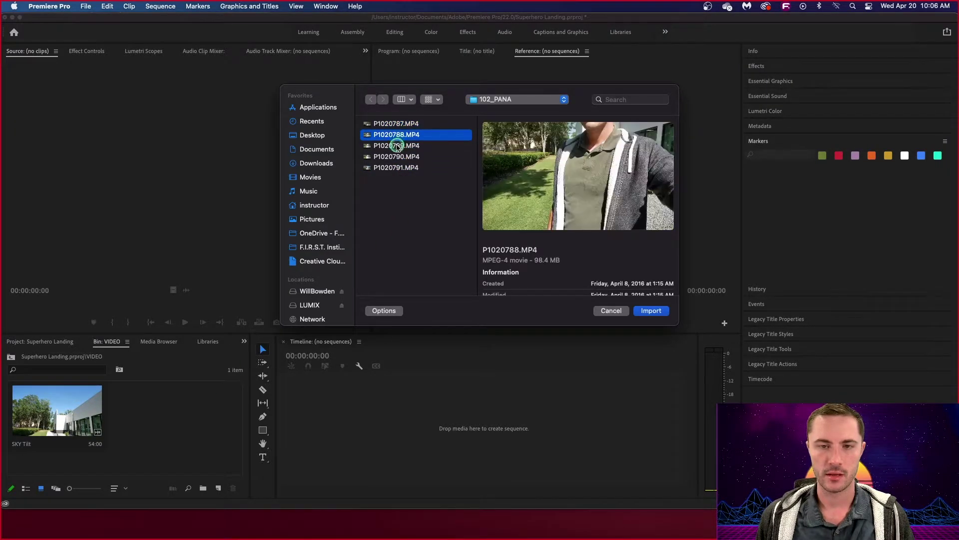
{"action": "left_click", "coordinate": [398, 146]}
{"action": "left_click", "coordinate": [397, 135]}
{"action": "left_click", "coordinate": [400, 147]}
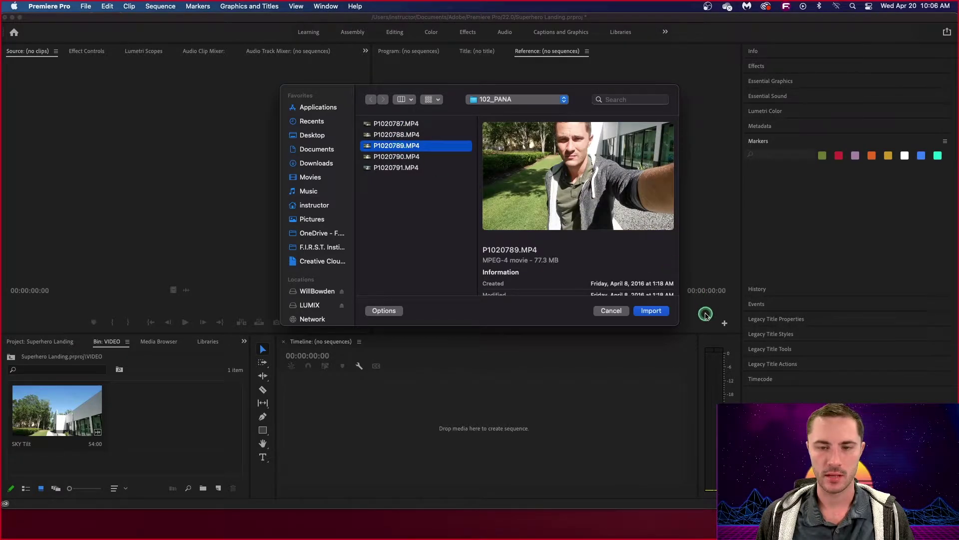
{"action": "left_click", "coordinate": [652, 310]}
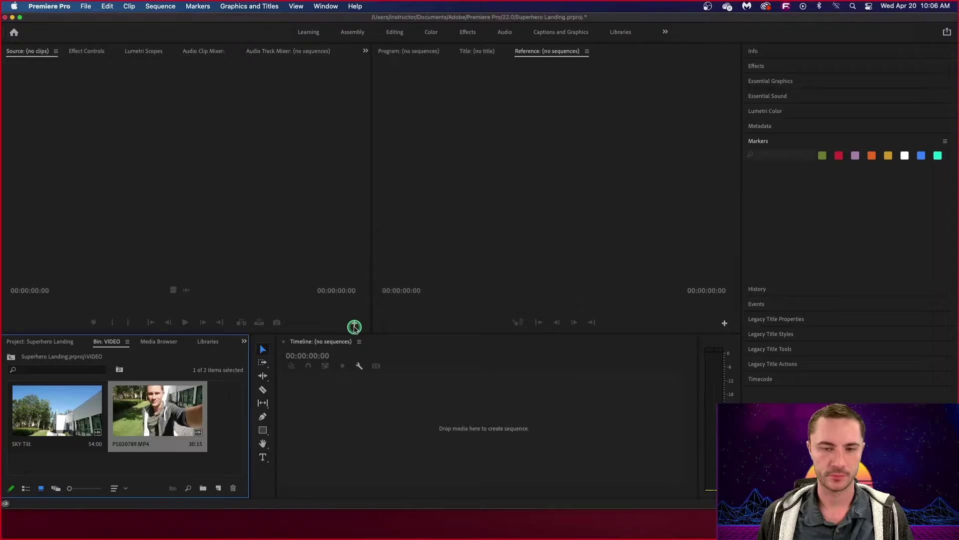
Step: Rename the imported P1020789.MP4 clip to Landing
{"action": "left_click", "coordinate": [124, 445]}
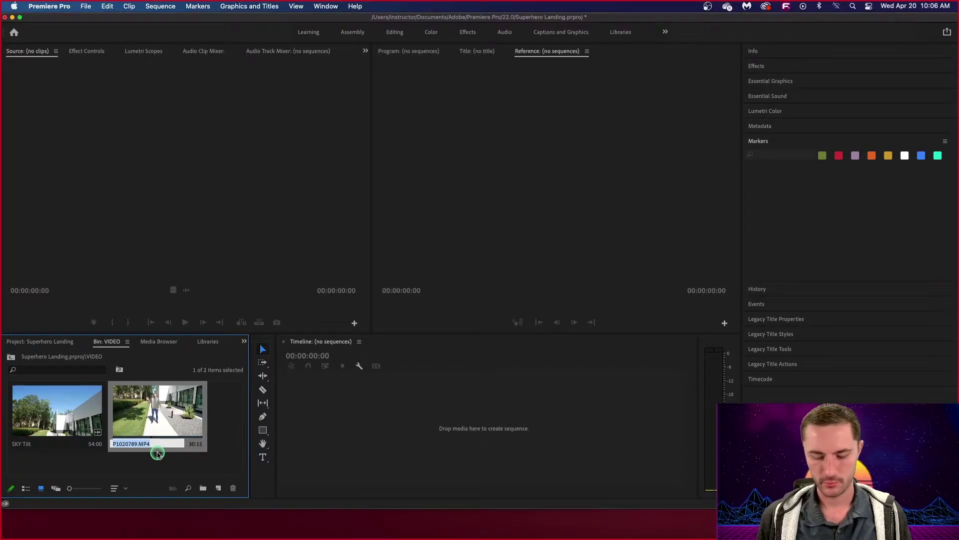
{"action": "type", "text": "Landing"}
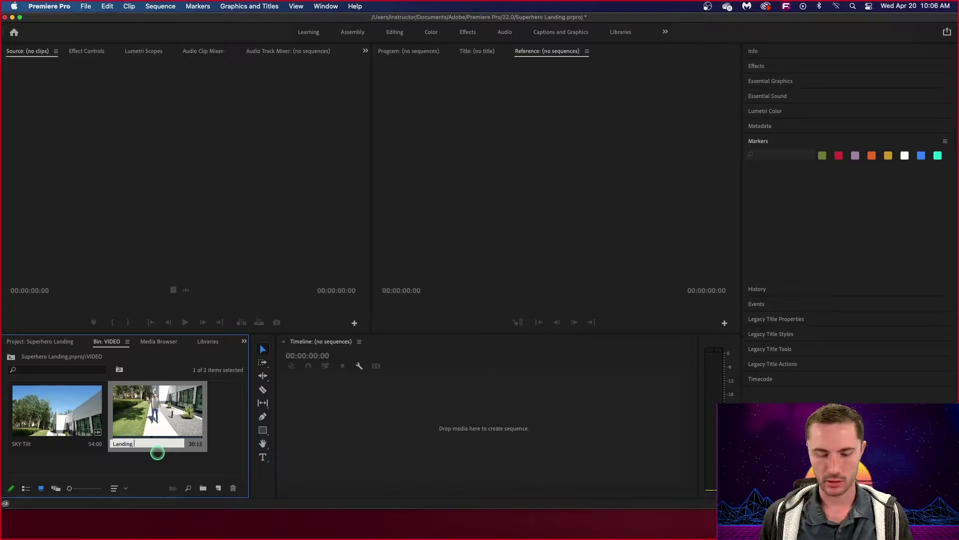
{"action": "left_click", "coordinate": [156, 456]}
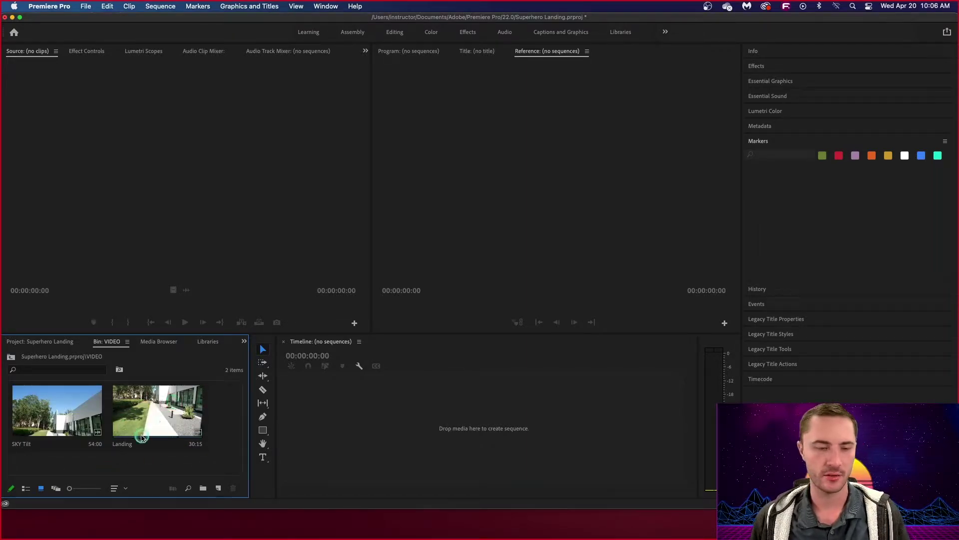
Step: Skim the SKY Tilt clip in the bin and load it into the Source monitor
{"action": "left_click", "coordinate": [61, 407]}
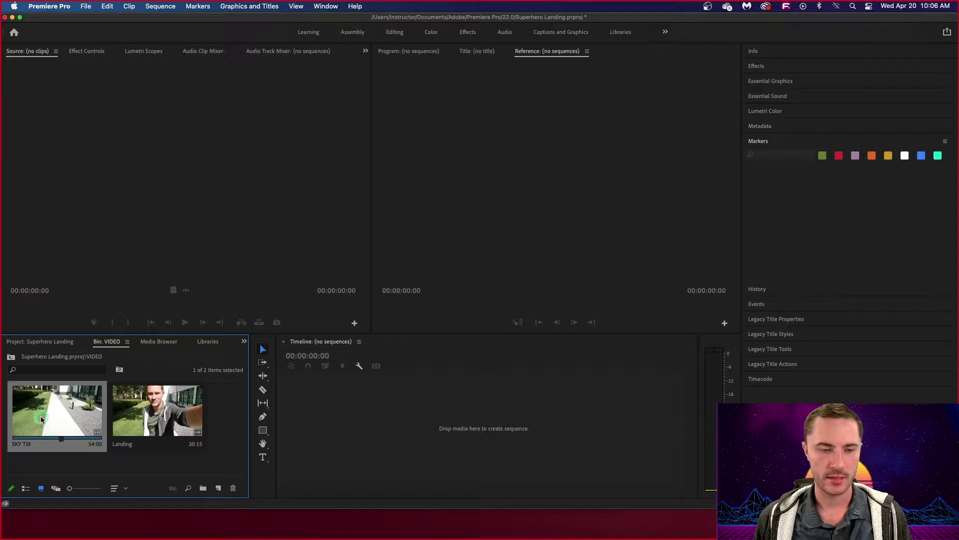
{"action": "mouse_move", "coordinate": [41, 416]}
{"action": "left_mouse_down"}
{"action": "mouse_move", "coordinate": [46, 410]}
{"action": "mouse_move", "coordinate": [47, 419]}
{"action": "left_mouse_up"}
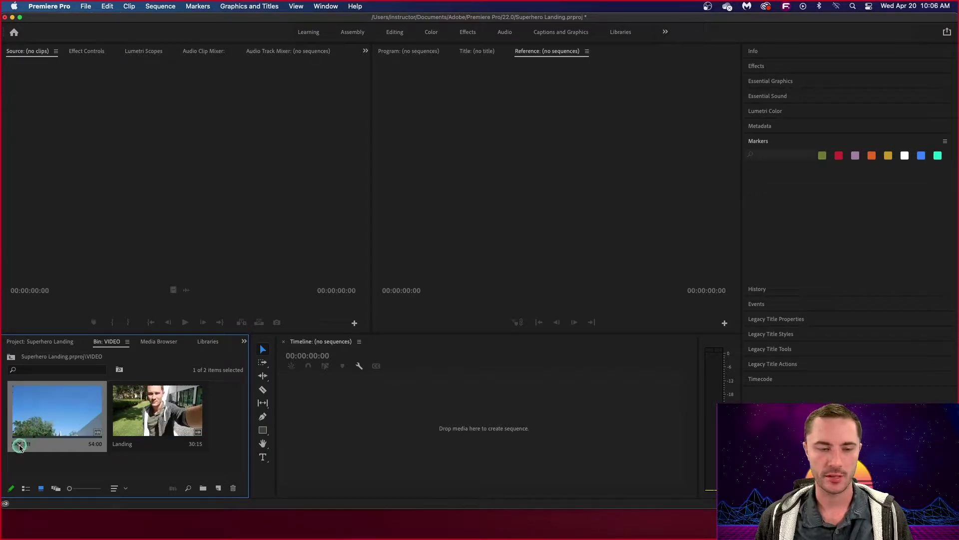
{"action": "double_click", "coordinate": [49, 412]}
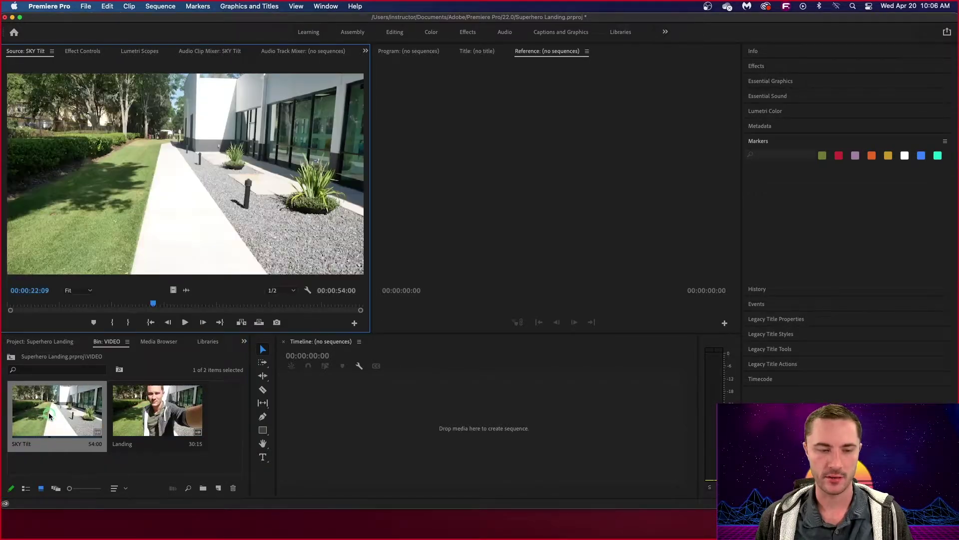
Step: Review the camera tilt in the SKY Tilt clip and leave the source playhead on the sky at 00:00:40:22
{"action": "left_click_drag", "start_coordinate": [154, 304], "coordinate": [237, 322]}
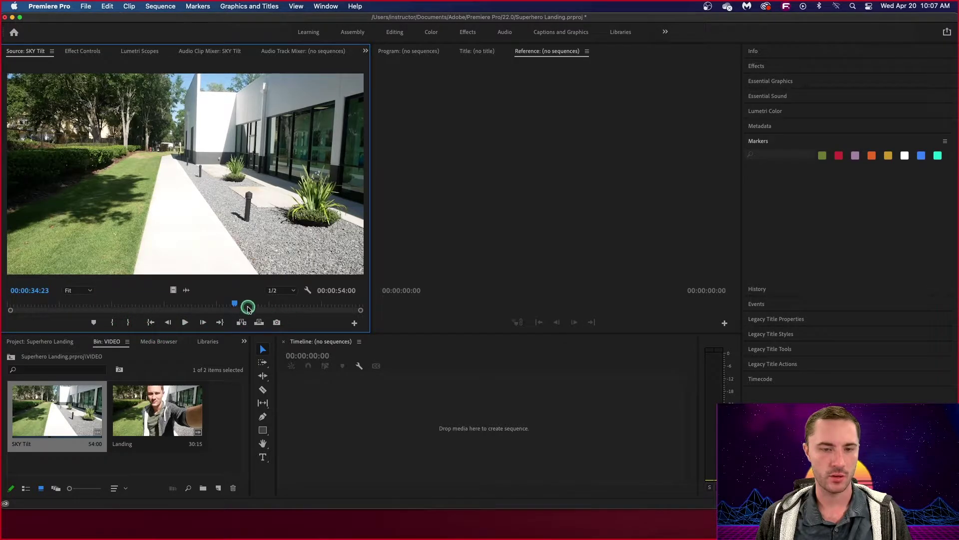
{"action": "left_click_drag", "start_coordinate": [233, 302], "coordinate": [282, 314]}
{"action": "mouse_move", "coordinate": [285, 314]}
{"action": "left_mouse_down"}
{"action": "mouse_move", "coordinate": [277, 316]}
{"action": "mouse_move", "coordinate": [286, 314]}
{"action": "left_mouse_up"}
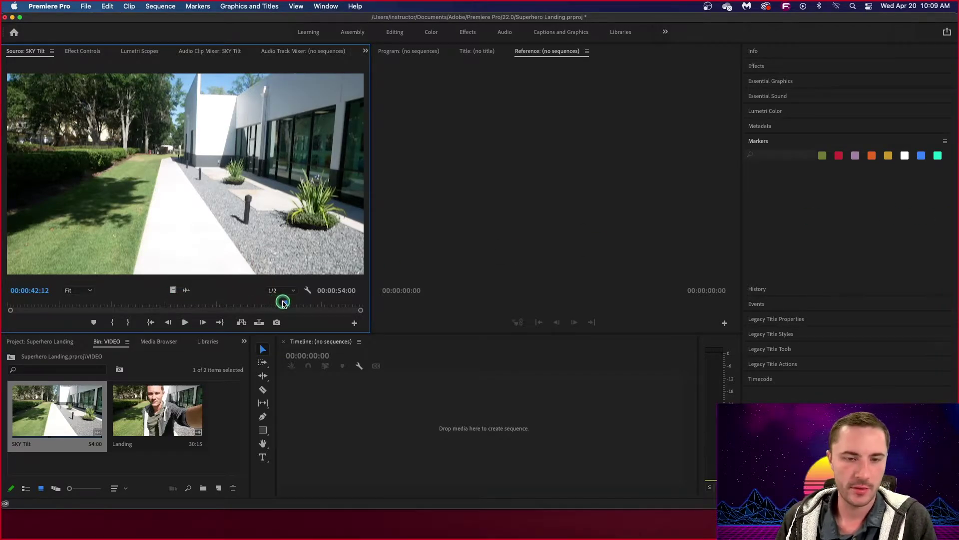
{"action": "mouse_move", "coordinate": [285, 304]}
{"action": "left_mouse_down"}
{"action": "mouse_move", "coordinate": [330, 303]}
{"action": "mouse_move", "coordinate": [252, 306]}
{"action": "mouse_move", "coordinate": [279, 310]}
{"action": "left_mouse_up"}
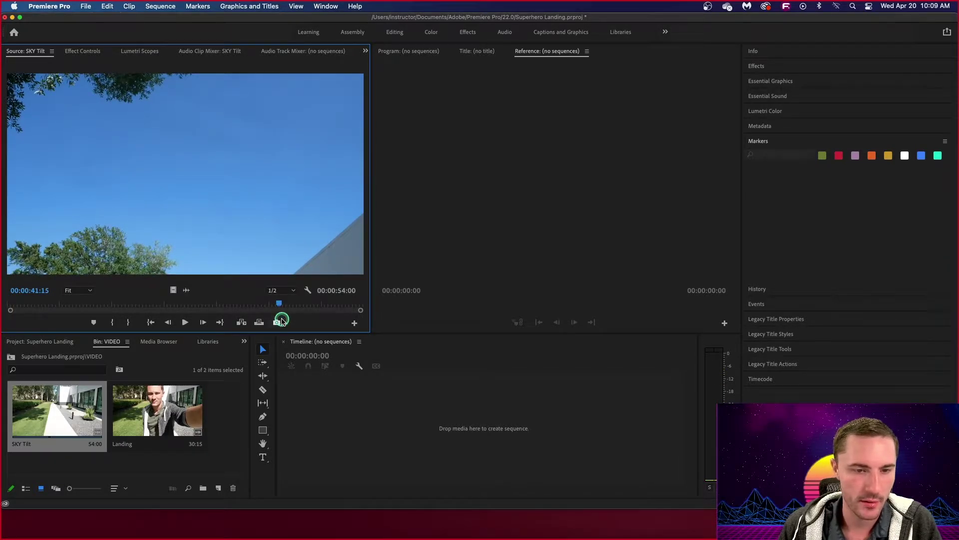
{"action": "left_click", "coordinate": [184, 323]}
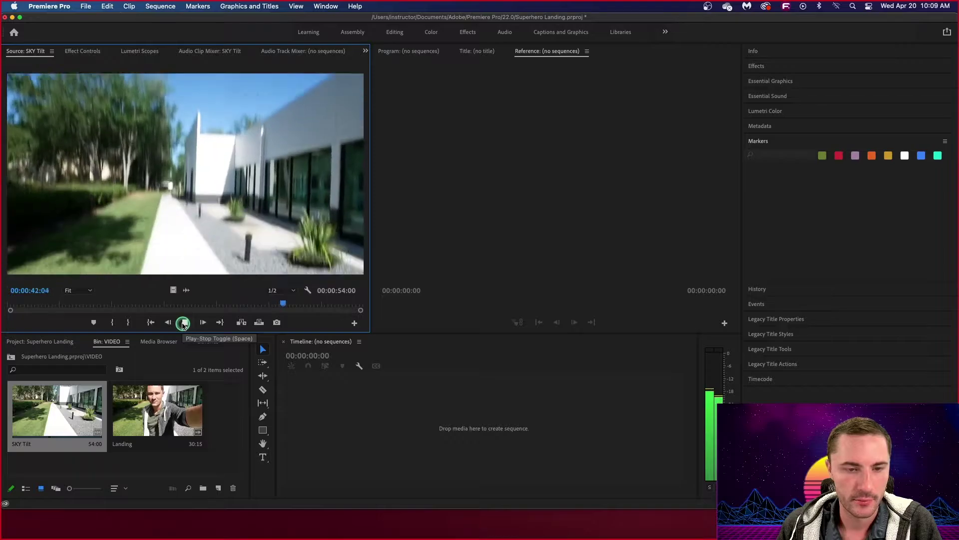
{"action": "left_click", "coordinate": [183, 323]}
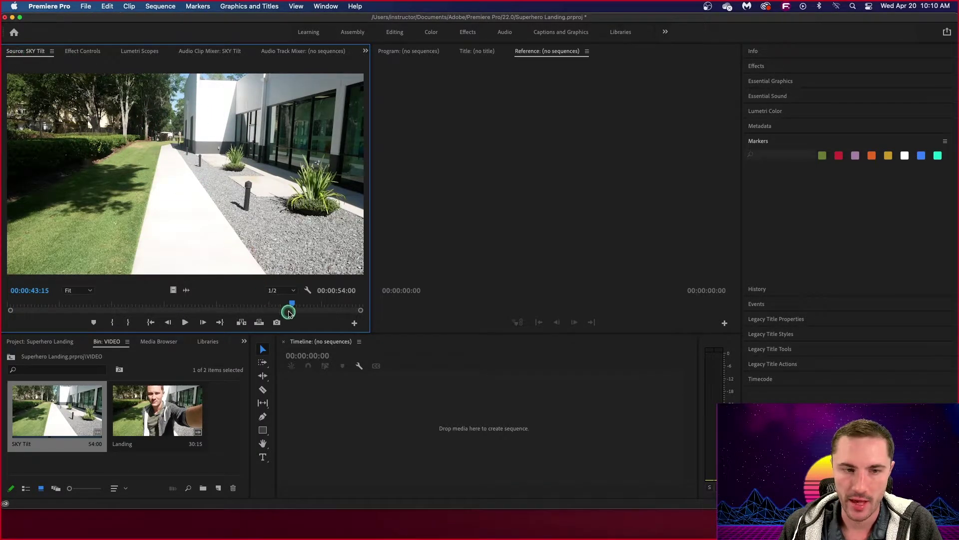
{"action": "left_click_drag", "start_coordinate": [293, 305], "coordinate": [274, 307]}
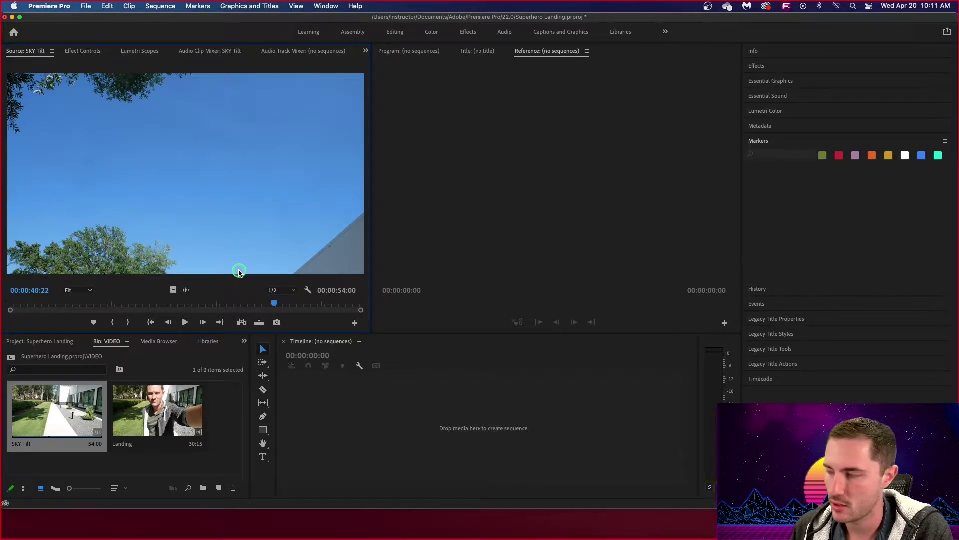
Step: Mark the SKY Tilt clip's in point at 00:00:40:22 on the sky and its out point at 00:00:43:06 on the walkway
{"action": "key", "text": "i"}
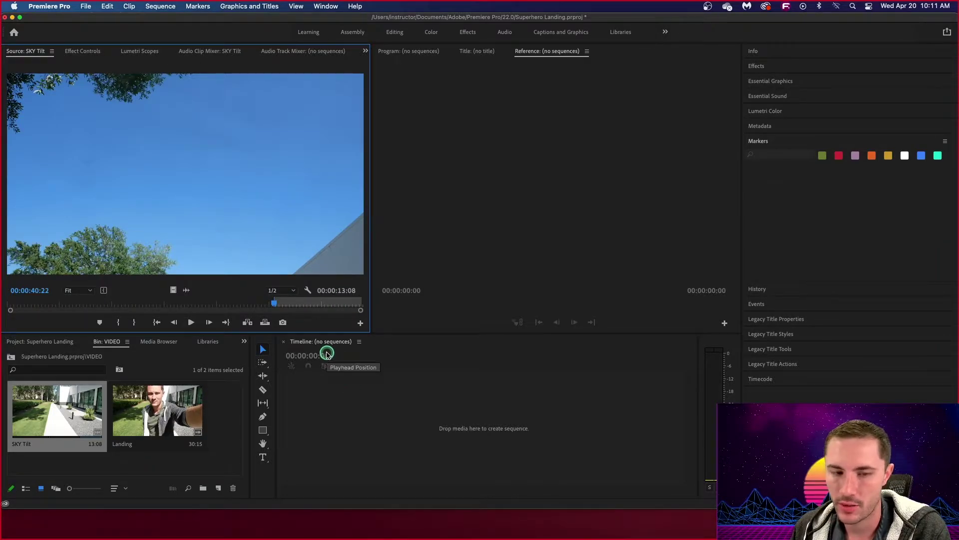
{"action": "key", "text": "space"}
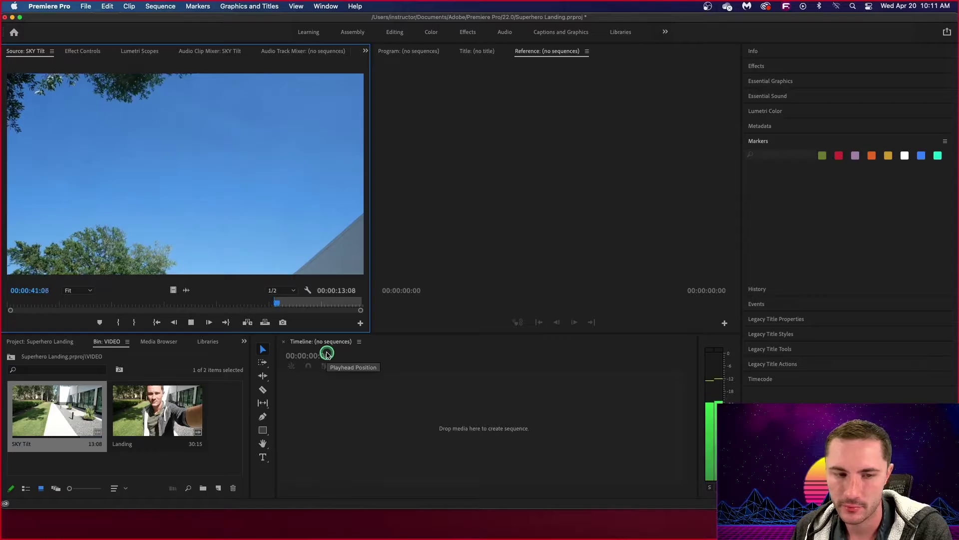
{"action": "key", "text": "space"}
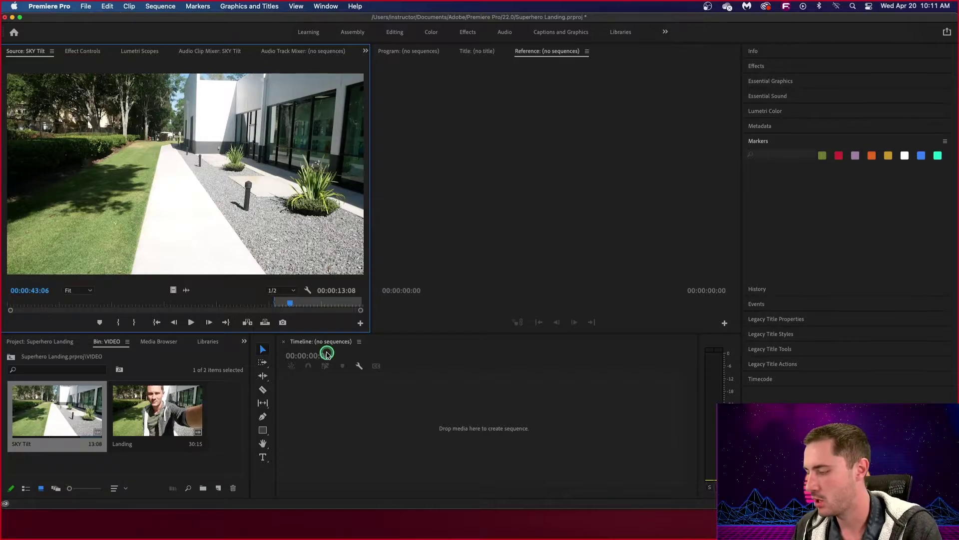
{"action": "key", "text": "o"}
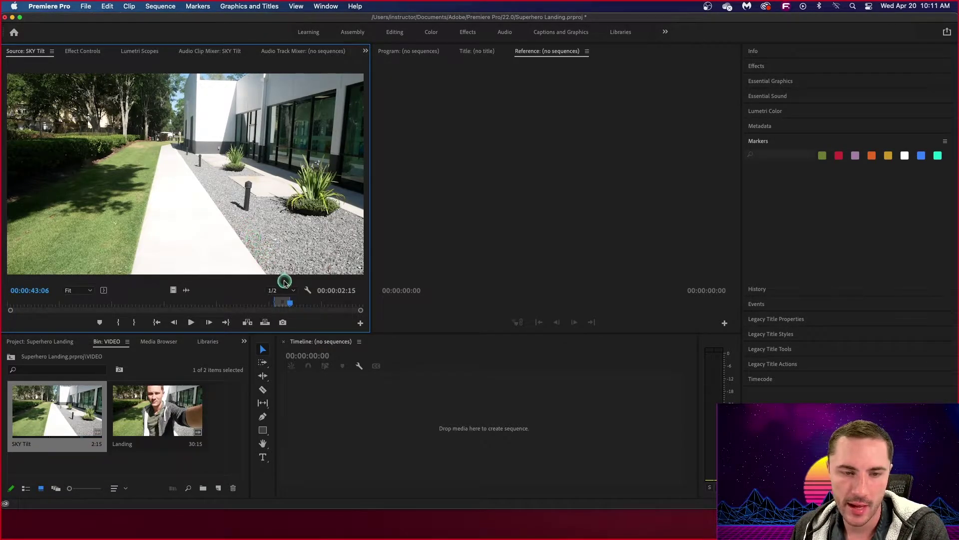
Step: Extend the SKY Tilt clip's out point to 00:00:44:24, before the camera moves again after the tilt
{"action": "key", "text": "space"}
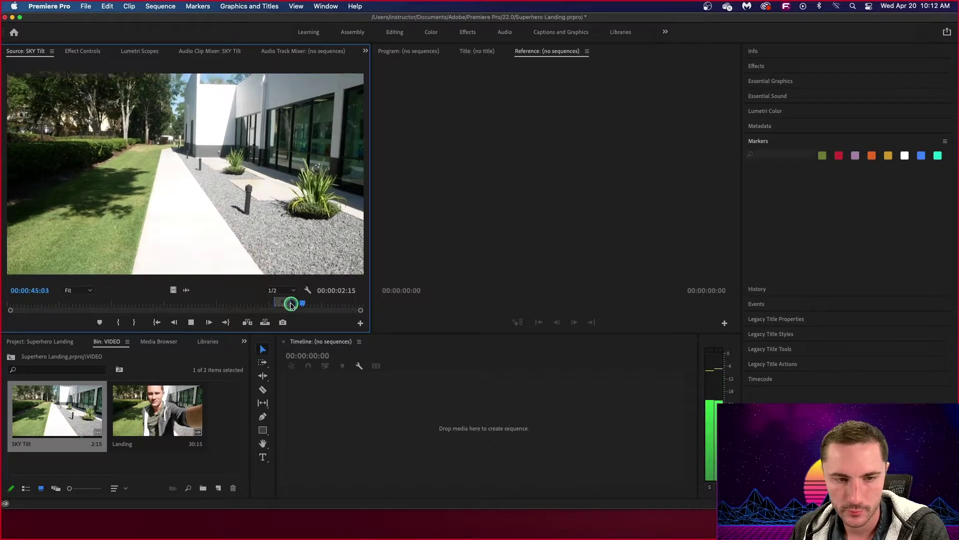
{"action": "key", "text": "space"}
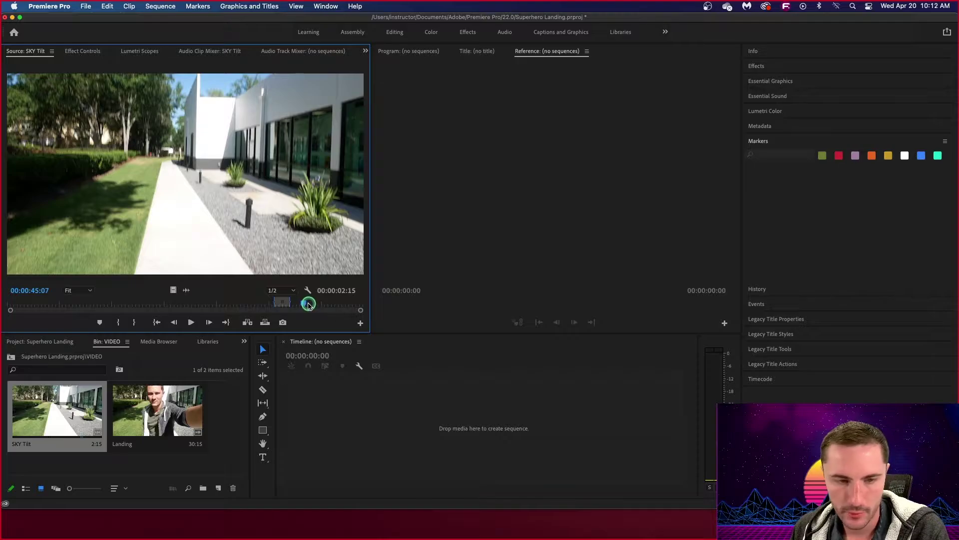
{"action": "key", "text": "Left"}
{"action": "key", "text": "Left"}
{"action": "key", "text": "Left"}
{"action": "key", "text": "Left"}
{"action": "key", "text": "Left"}
{"action": "key", "text": "Left"}
{"action": "key", "text": "Left"}
{"action": "key", "text": "Left"}
{"action": "key", "text": "Left"}
{"action": "key", "text": "Left"}
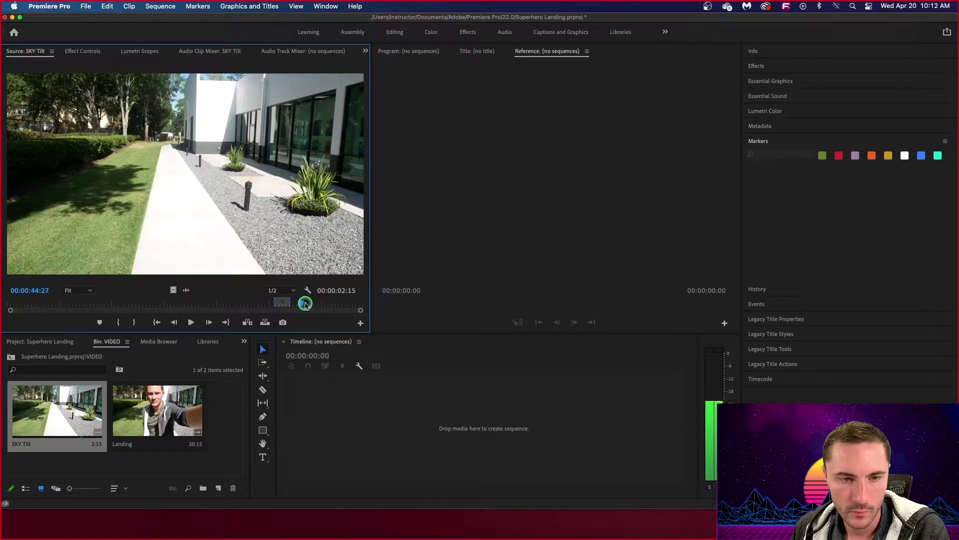
{"action": "key", "text": "Left"}
{"action": "key", "text": "Left"}
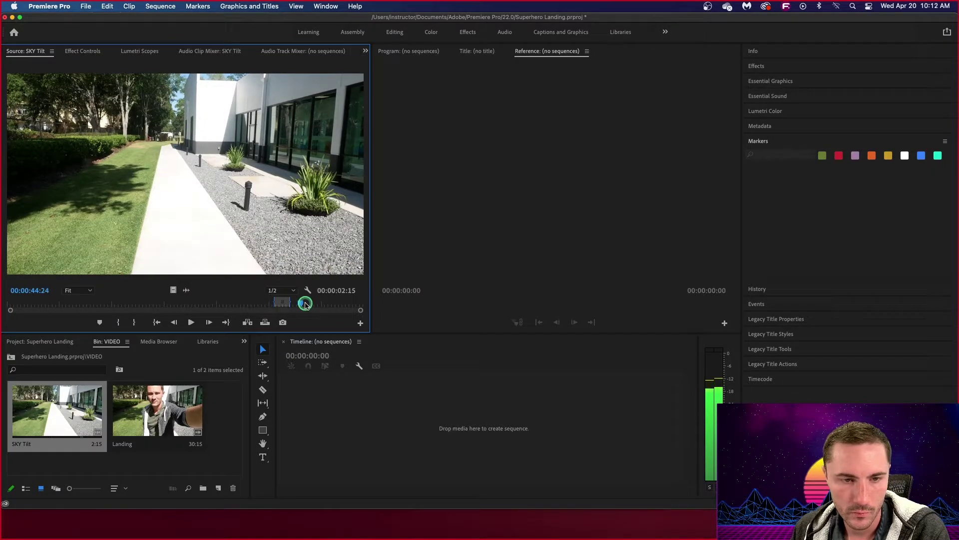
{"action": "key", "text": "Right"}
{"action": "key", "text": "Right"}
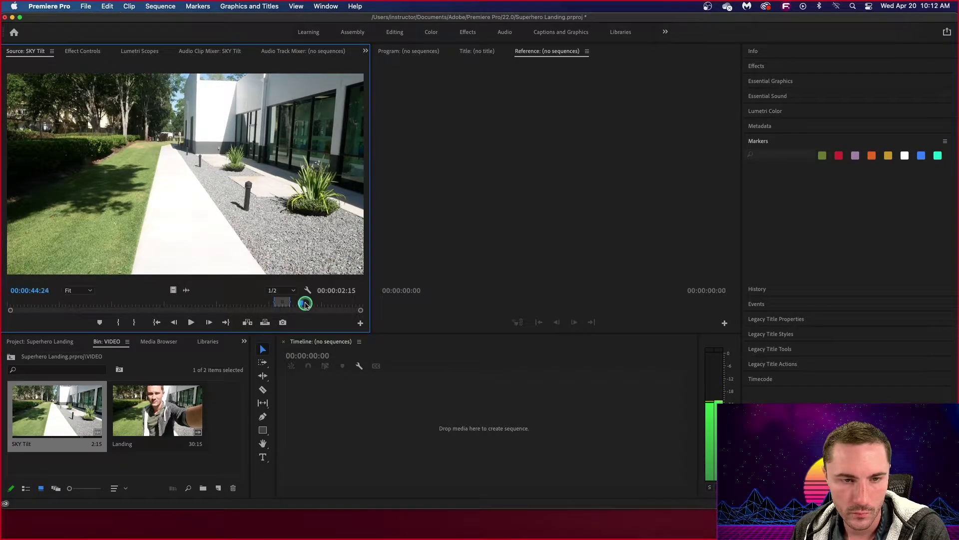
{"action": "key", "text": "Left"}
{"action": "key", "text": "Left"}
{"action": "key", "text": "Left"}
{"action": "key", "text": "Left"}
{"action": "key", "text": "Left"}
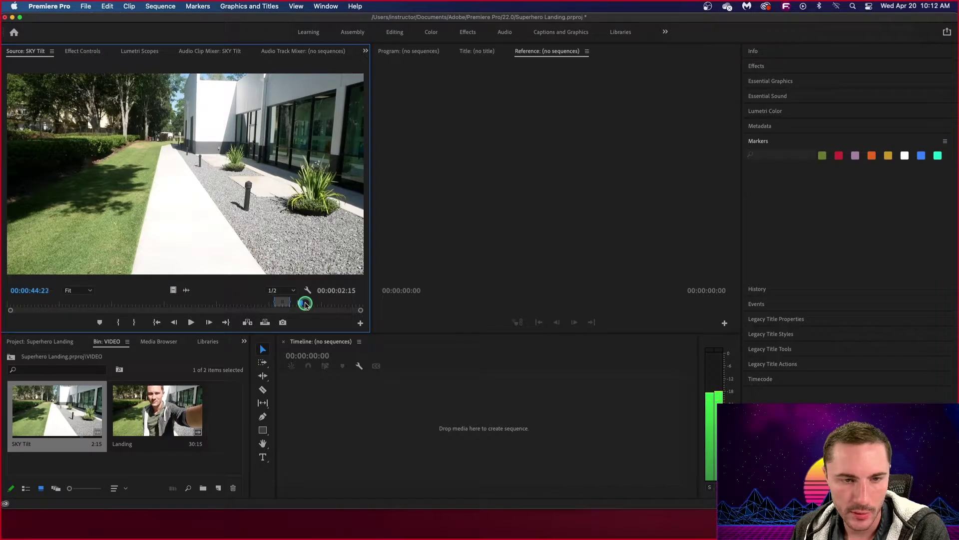
{"action": "key", "text": "Right"}
{"action": "key", "text": "Right"}
{"action": "key", "text": "Right"}
{"action": "key", "text": "Right"}
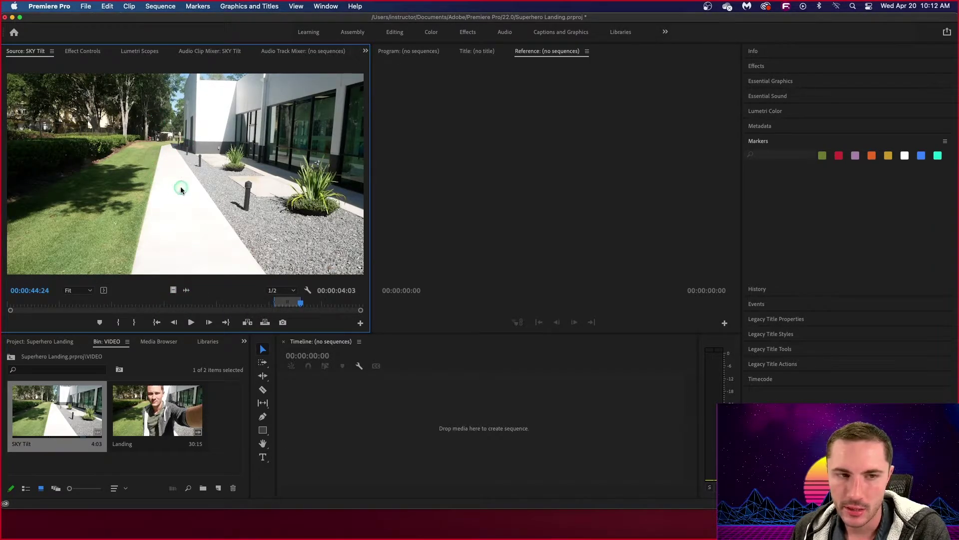
Step: Create a new sequence from the marked SKY Tilt range as video only, play it back and return the playhead to the start
{"action": "left_click_drag", "start_coordinate": [183, 161], "coordinate": [309, 429]}
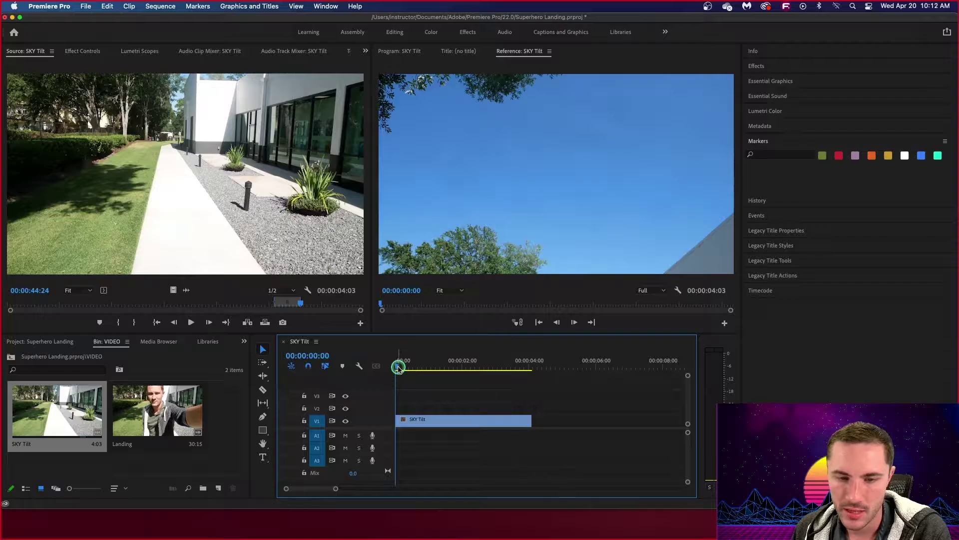
{"action": "left_click_drag", "start_coordinate": [398, 368], "coordinate": [395, 389]}
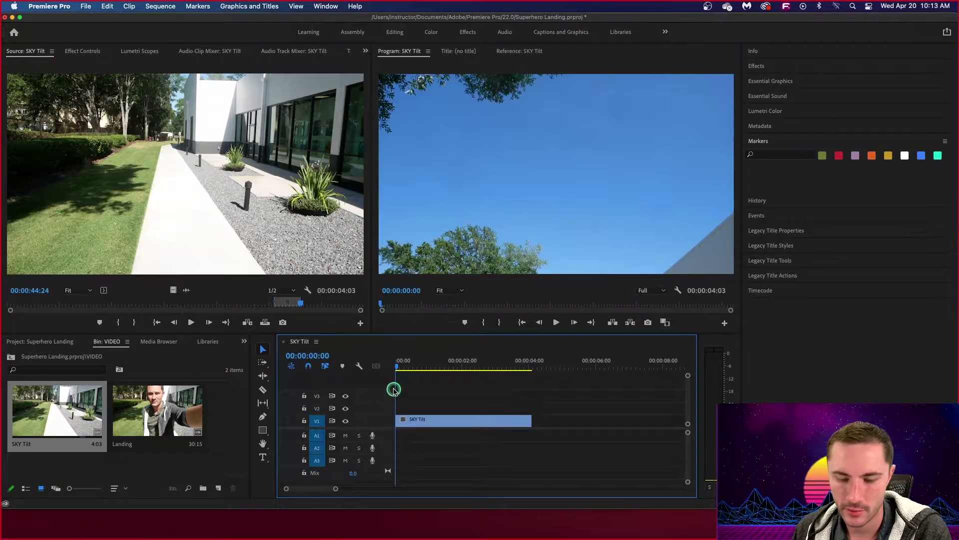
{"action": "key", "text": "space"}
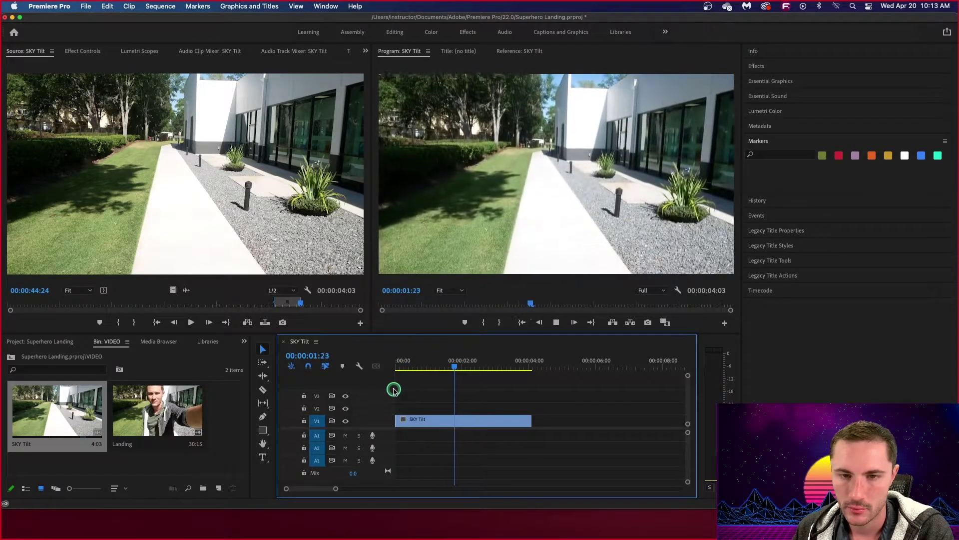
{"action": "key", "text": "space"}
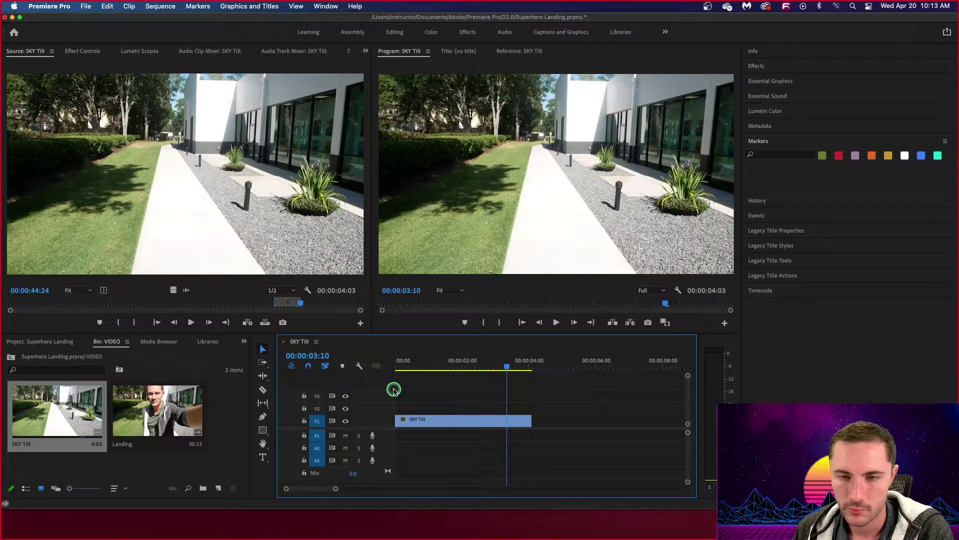
{"action": "left_click_drag", "start_coordinate": [507, 369], "coordinate": [393, 379]}
{"action": "left_click", "coordinate": [77, 448]}
{"action": "left_click", "coordinate": [440, 399]}
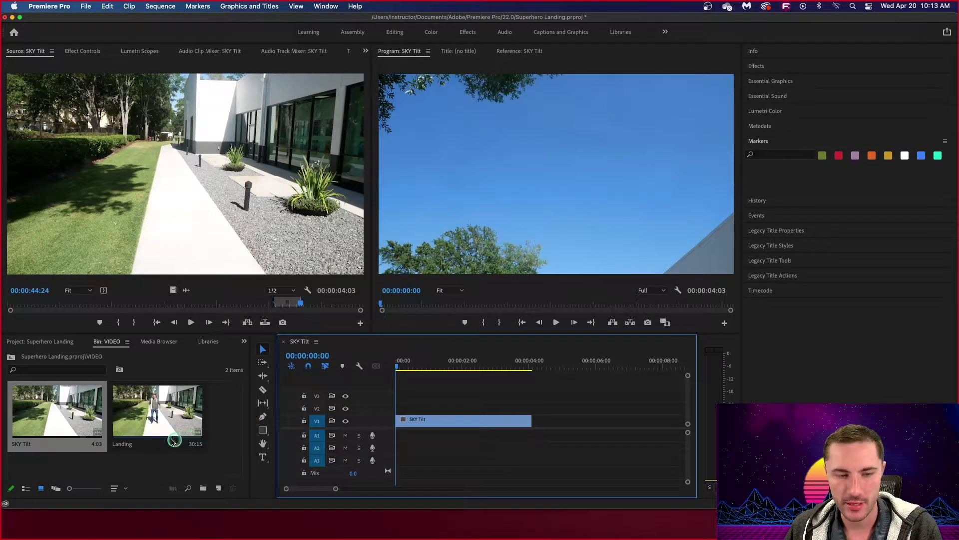
Step: Load the Landing clip from the VIDEO bin into the Source monitor
{"action": "left_click", "coordinate": [151, 428]}
{"action": "left_click_drag", "start_coordinate": [150, 428], "coordinate": [148, 408]}
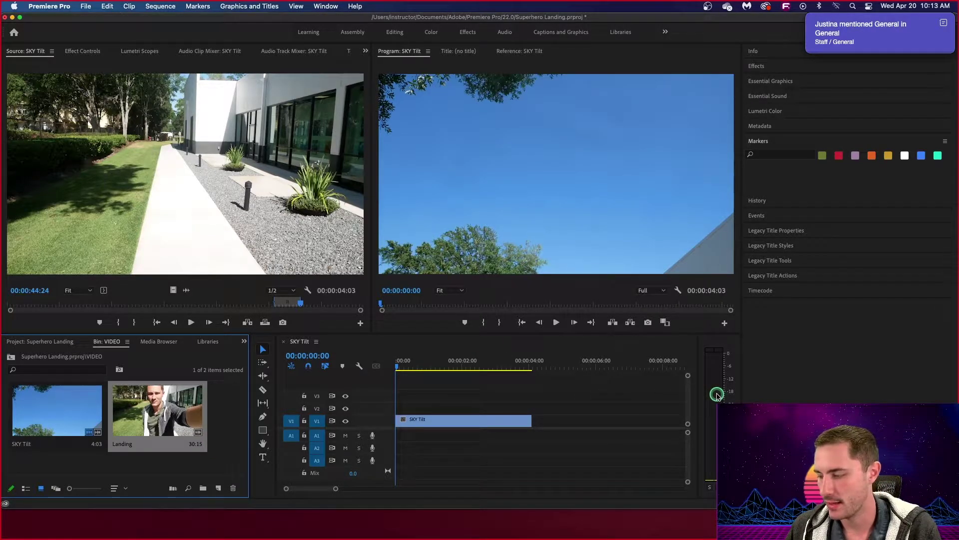
{"action": "double_click", "coordinate": [168, 418]}
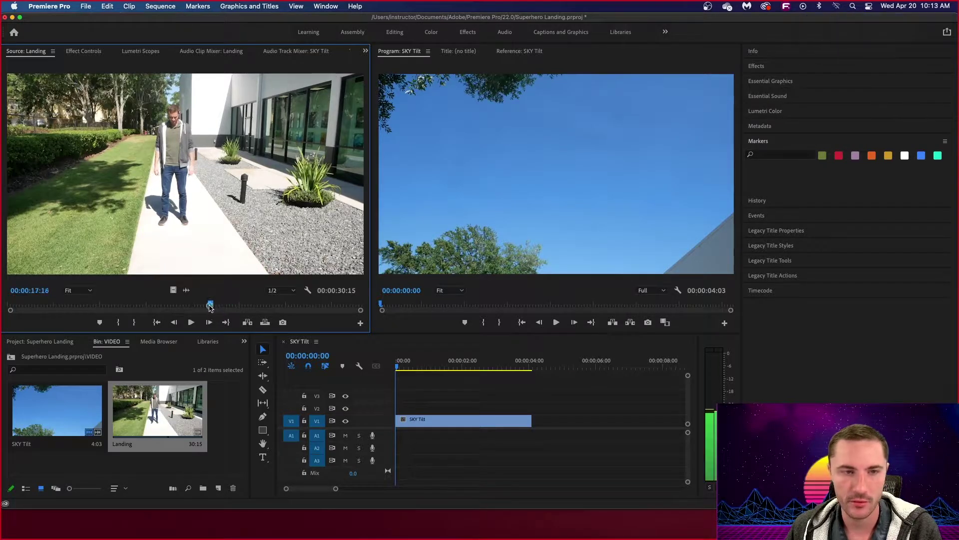
Step: Scrub through the jump and crouch in the Landing clip to examine when the feet leave and touch the ground
{"action": "left_click_drag", "start_coordinate": [210, 307], "coordinate": [232, 310]}
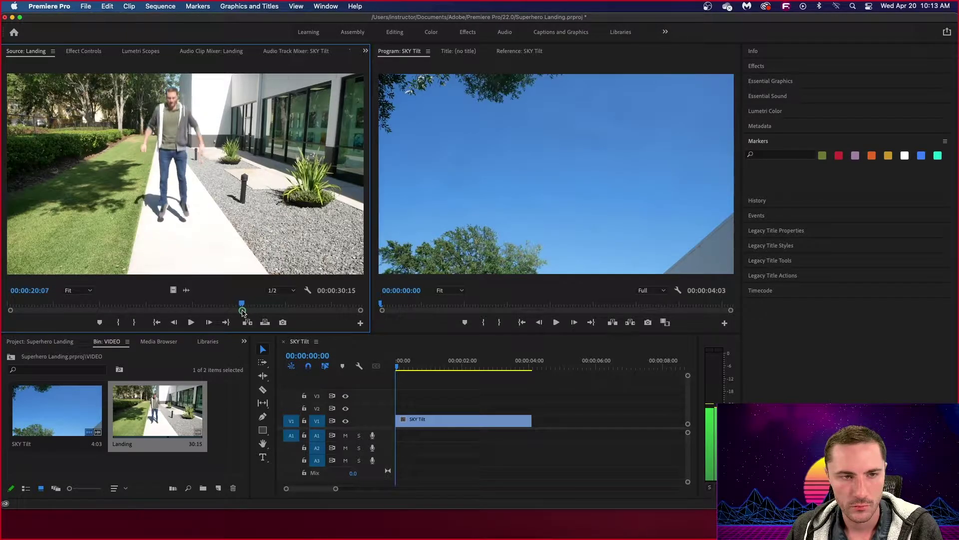
{"action": "mouse_move", "coordinate": [252, 313]}
{"action": "left_mouse_down"}
{"action": "mouse_move", "coordinate": [237, 313]}
{"action": "mouse_move", "coordinate": [250, 313]}
{"action": "left_mouse_up"}
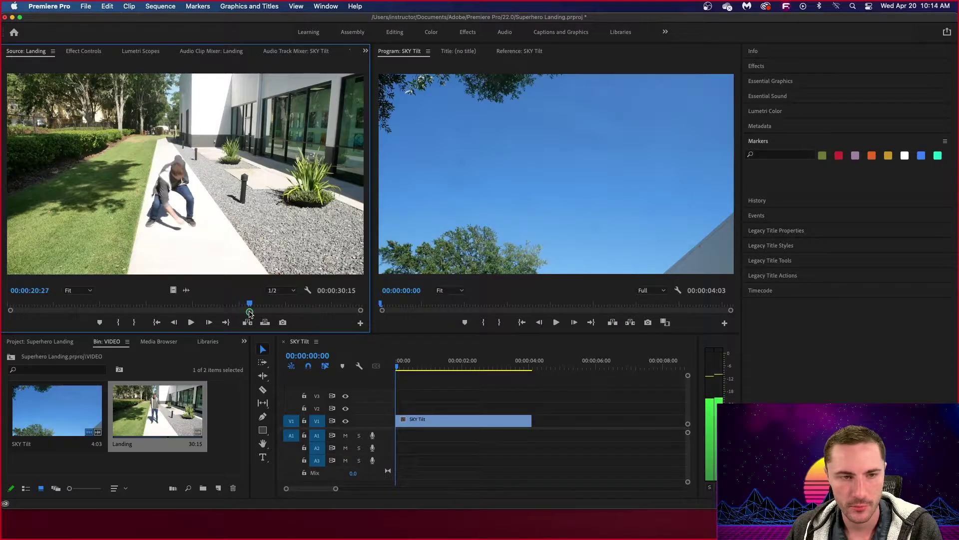
{"action": "mouse_move", "coordinate": [263, 313]}
{"action": "left_mouse_down"}
{"action": "mouse_move", "coordinate": [297, 314]}
{"action": "mouse_move", "coordinate": [268, 314]}
{"action": "left_mouse_up"}
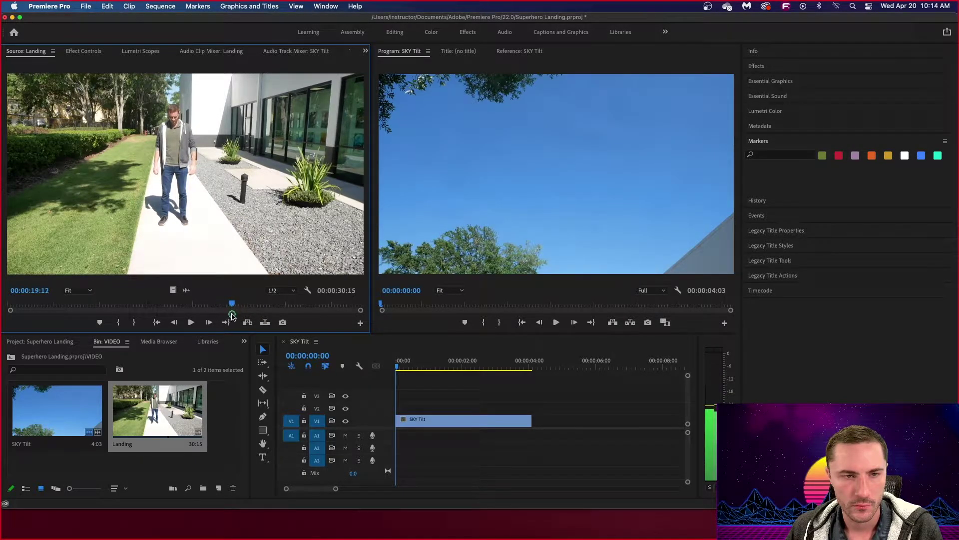
{"action": "left_click_drag", "start_coordinate": [233, 315], "coordinate": [236, 316]}
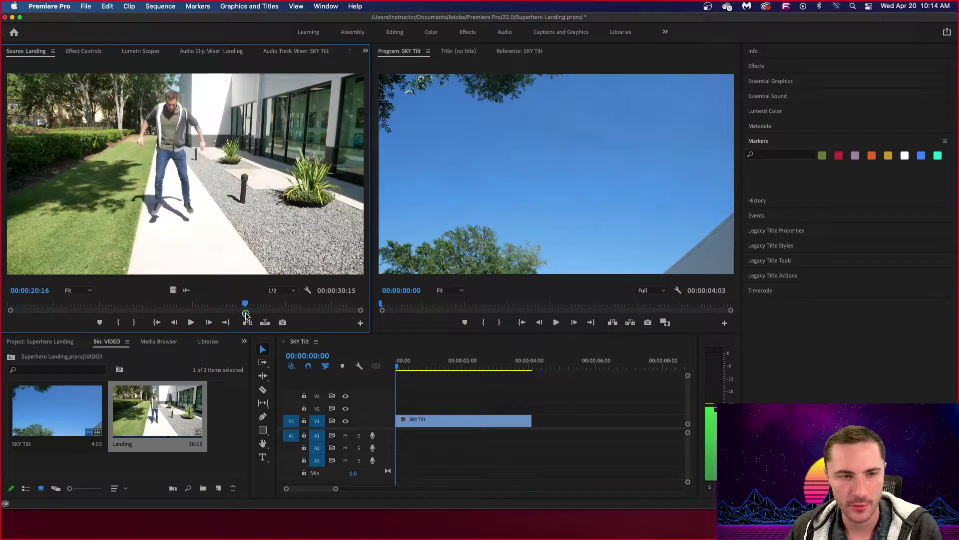
{"action": "left_click_drag", "start_coordinate": [247, 316], "coordinate": [242, 316]}
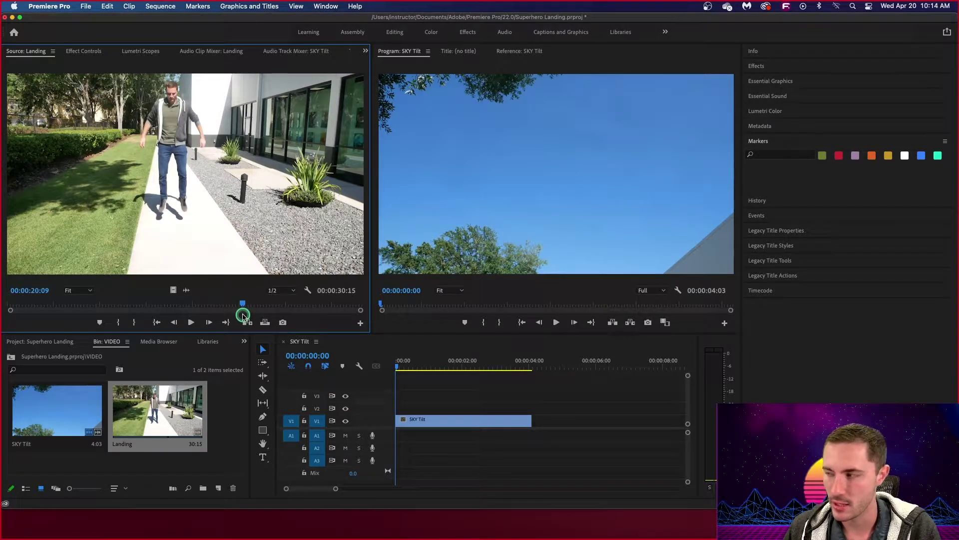
{"action": "left_click_drag", "start_coordinate": [243, 316], "coordinate": [243, 316]}
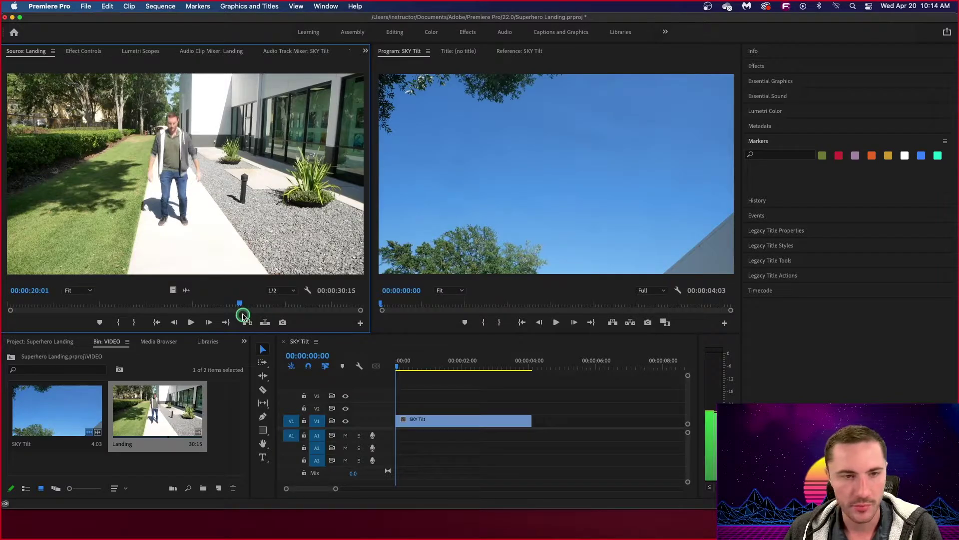
{"action": "key", "text": "End"}
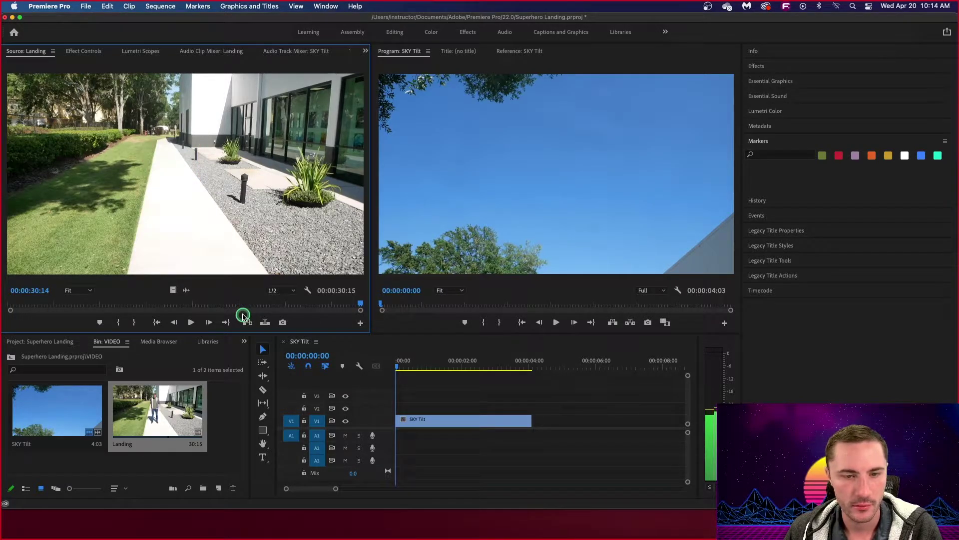
Step: Step through the jump frame by frame and mark the Landing clip's in point at 00:00:20:14, with the feet just above the ground
{"action": "left_click", "coordinate": [247, 307]}
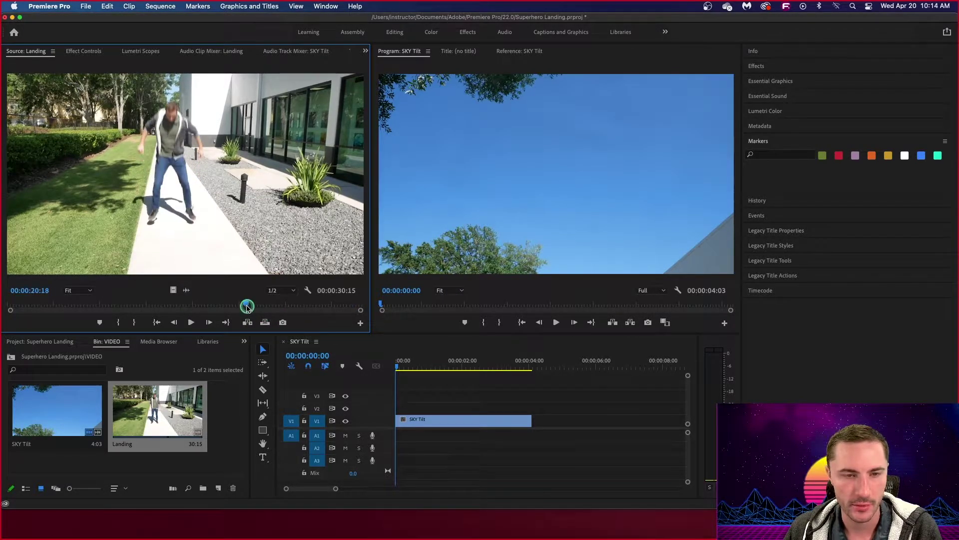
{"action": "key", "text": "Left"}
{"action": "key", "text": "Left"}
{"action": "key", "text": "Left"}
{"action": "key", "text": "Left"}
{"action": "key", "text": "Left"}
{"action": "key", "text": "Left"}
{"action": "key", "text": "Left"}
{"action": "key", "text": "Left"}
{"action": "key", "text": "Left"}
{"action": "key", "text": "Left"}
{"action": "key", "text": "Left"}
{"action": "key", "text": "Left"}
{"action": "key", "text": "Left"}
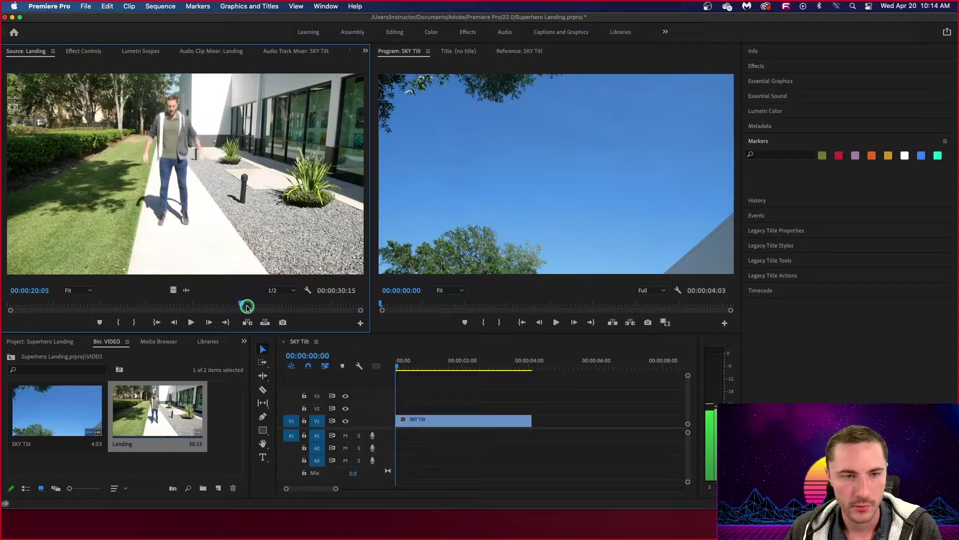
{"action": "key", "text": "Right"}
{"action": "key", "text": "Right"}
{"action": "key", "text": "Right"}
{"action": "key", "text": "Right"}
{"action": "key", "text": "Right"}
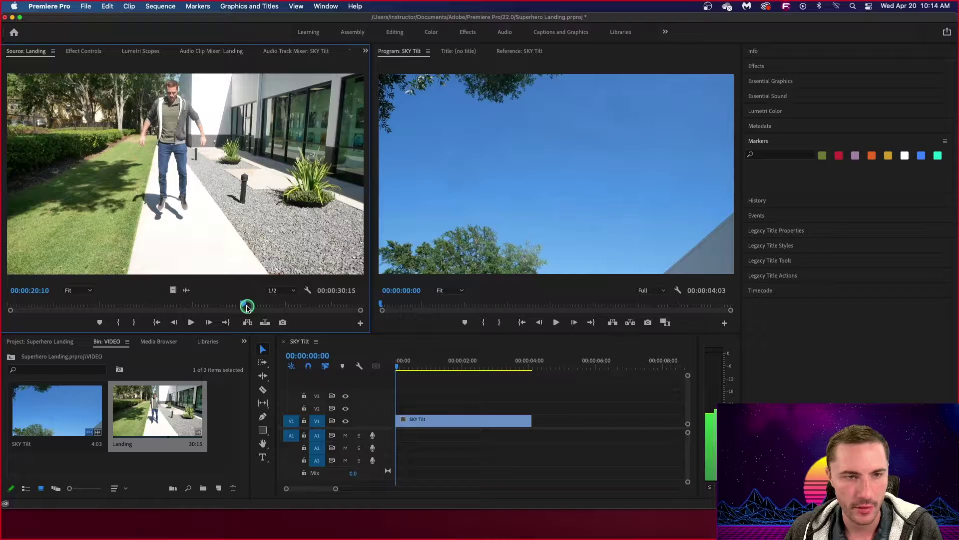
{"action": "key", "text": "Right"}
{"action": "key", "text": "Right"}
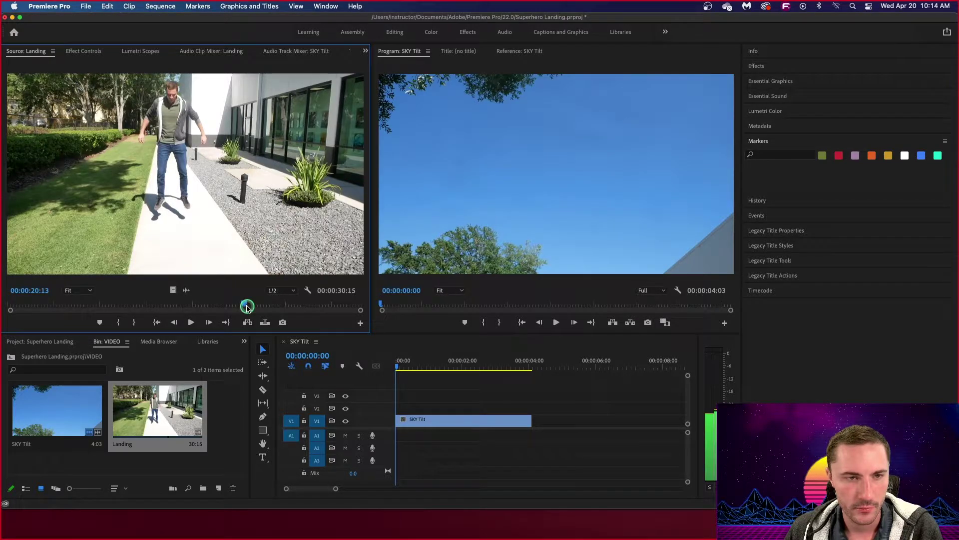
{"action": "key", "text": "Right"}
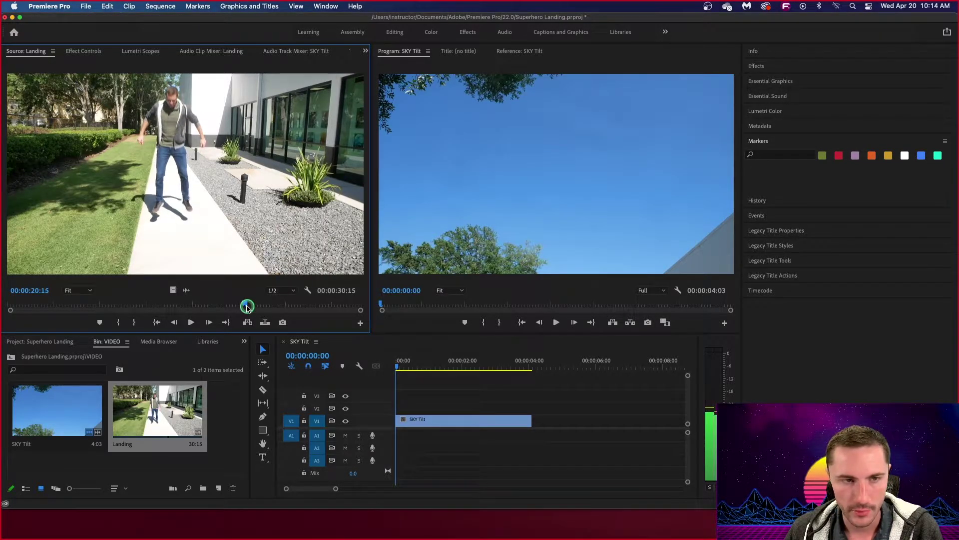
{"action": "key", "text": "Left"}
{"action": "key", "text": "Left"}
{"action": "key", "text": "Left"}
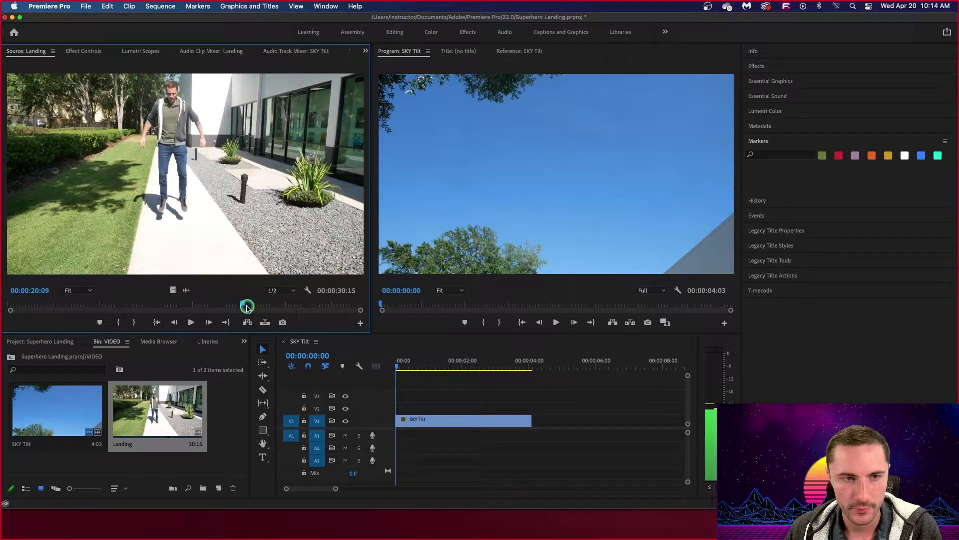
{"action": "key", "text": "Right"}
{"action": "key", "text": "Right"}
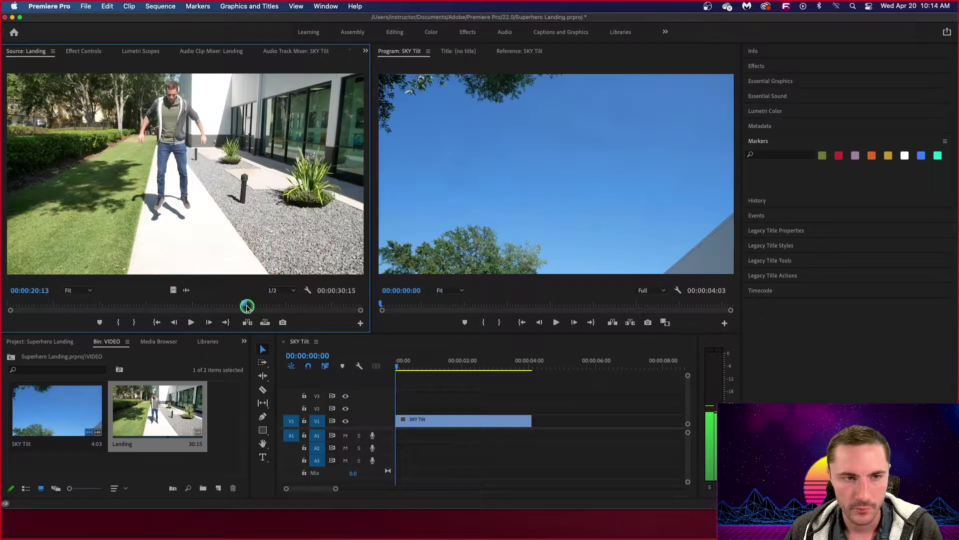
{"action": "key", "text": "Right"}
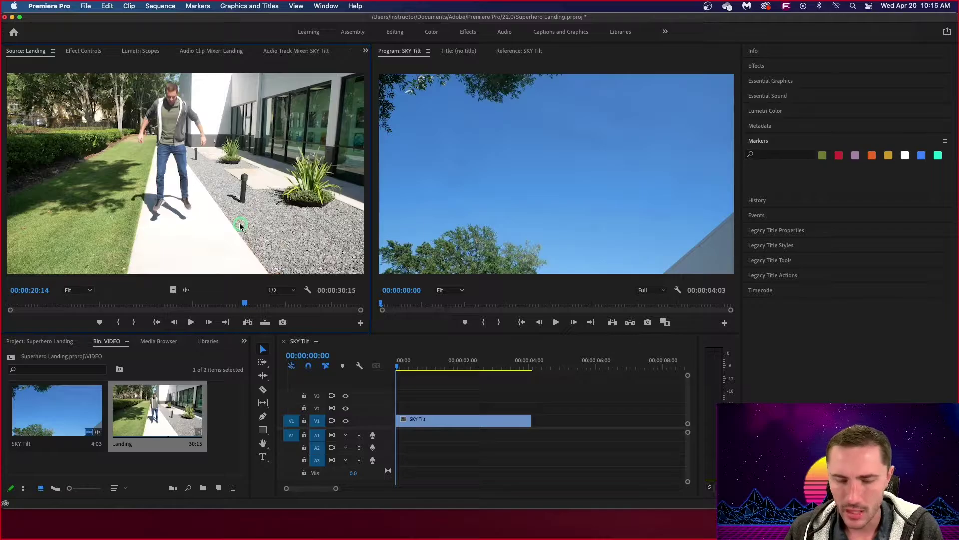
{"action": "key", "text": "i"}
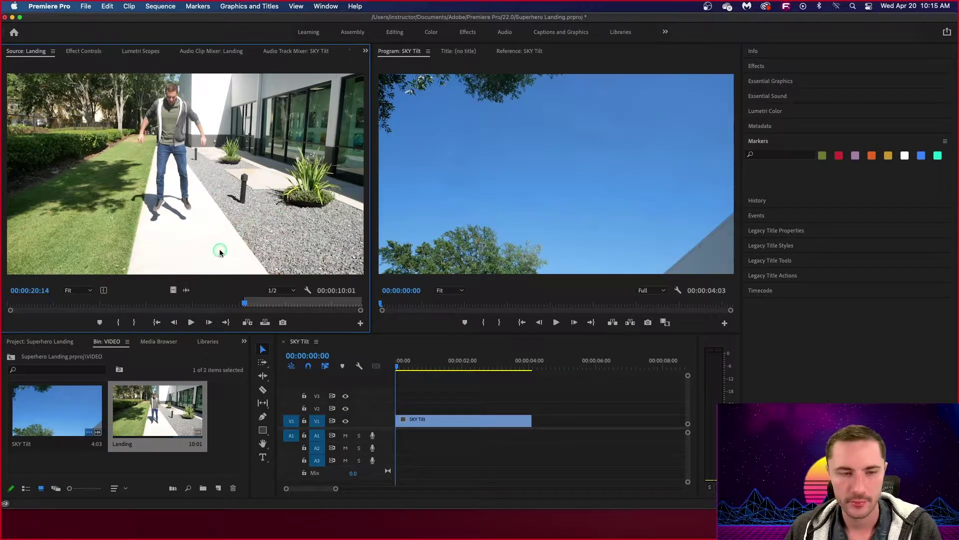
Step: Play through the Landing clip, mark its out point at 00:00:26:12 and place it video only on V2 at the sequence start
{"action": "key", "text": "space"}
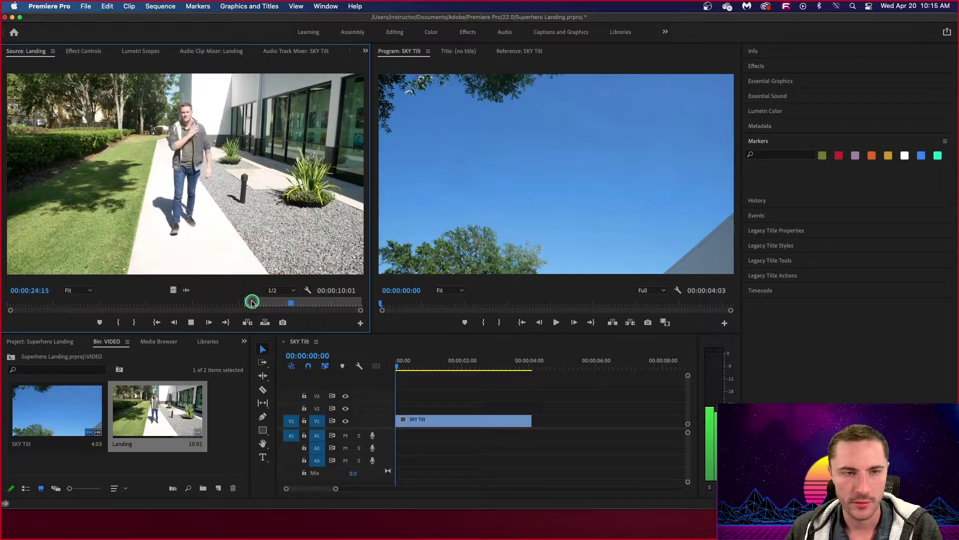
{"action": "key", "text": "space"}
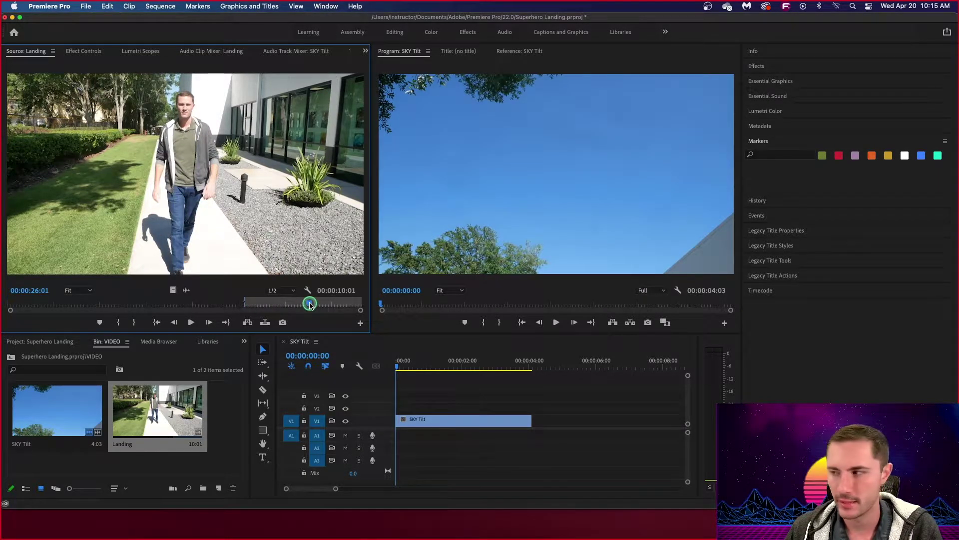
{"action": "mouse_move", "coordinate": [310, 304]}
{"action": "left_mouse_down"}
{"action": "mouse_move", "coordinate": [298, 305]}
{"action": "mouse_move", "coordinate": [314, 310]}
{"action": "left_mouse_up"}
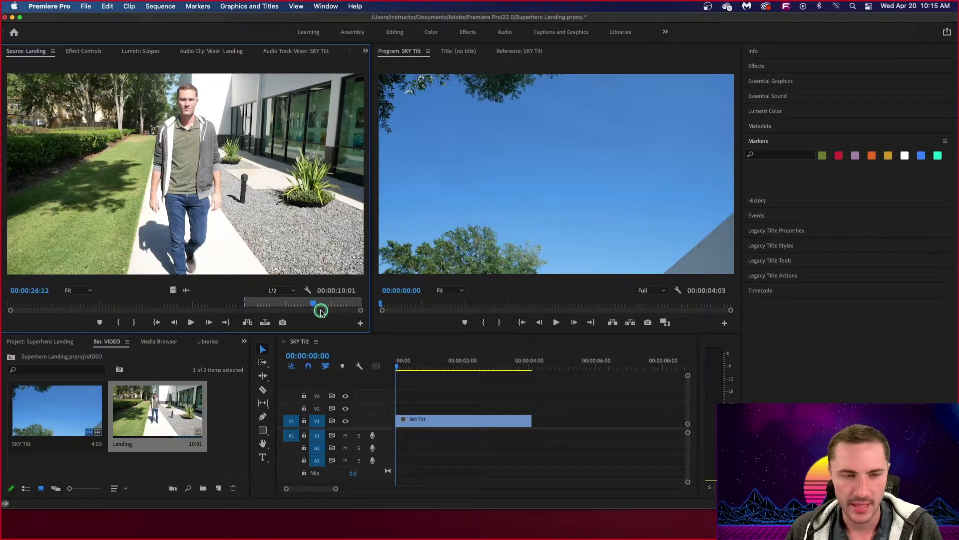
{"action": "key", "text": "o"}
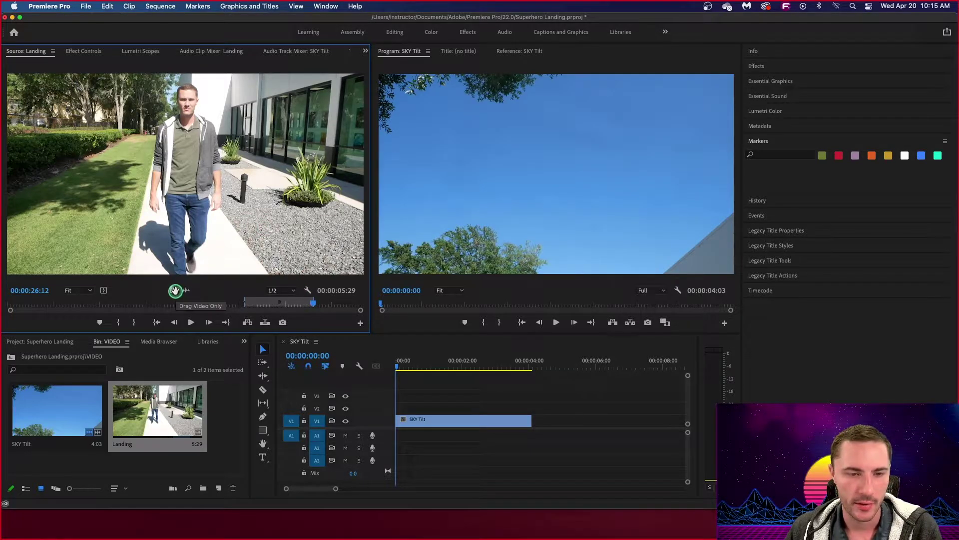
{"action": "left_click_drag", "start_coordinate": [174, 290], "coordinate": [400, 411]}
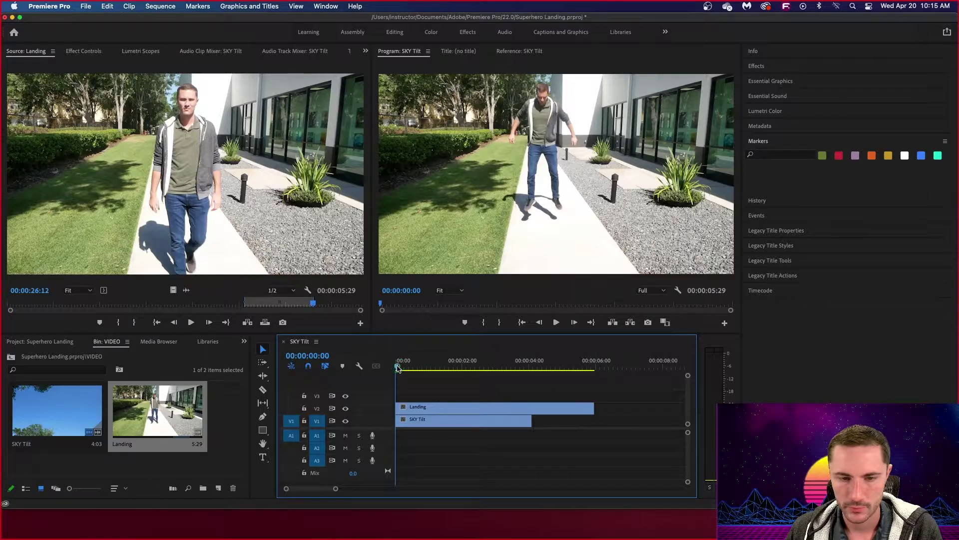
{"action": "mouse_move", "coordinate": [397, 368]}
{"action": "left_mouse_down"}
{"action": "mouse_move", "coordinate": [520, 369]}
{"action": "mouse_move", "coordinate": [394, 376]}
{"action": "left_mouse_up"}
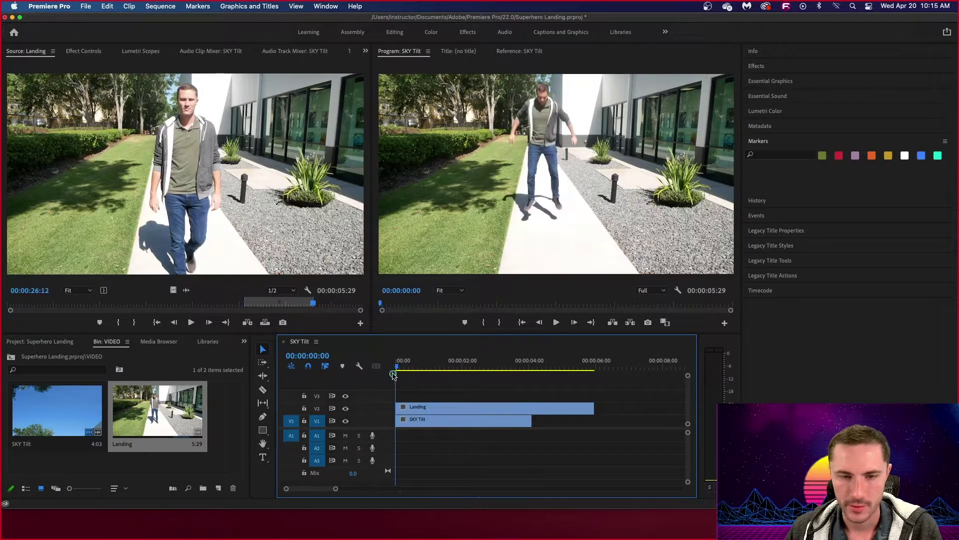
Step: Lower the Landing clip's opacity to compare its framing with the SKY Tilt clip underneath at 00:00:03:17, and restore it to 100%
{"action": "left_click", "coordinate": [477, 413]}
{"action": "double_click", "coordinate": [478, 413]}
{"action": "left_click", "coordinate": [137, 51]}
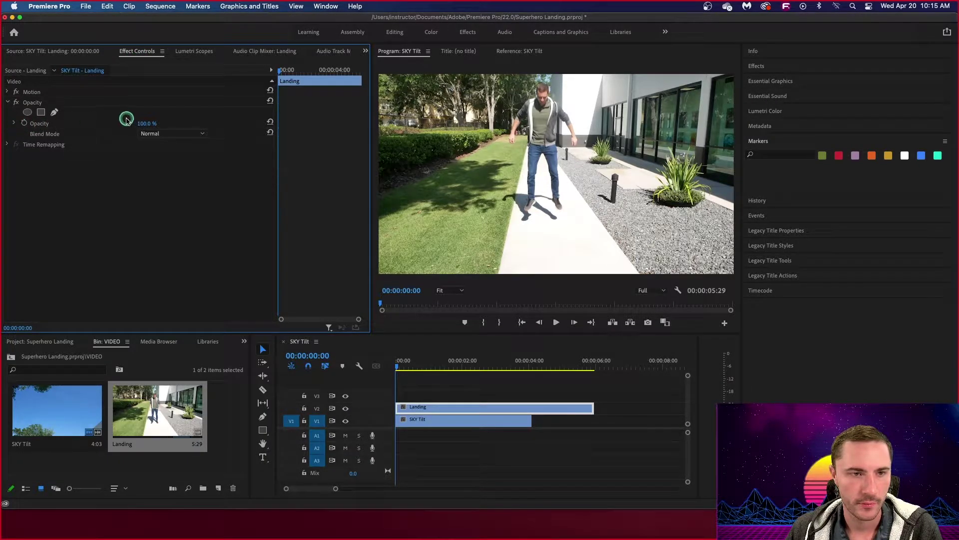
{"action": "mouse_move", "coordinate": [143, 125]}
{"action": "left_mouse_down"}
{"action": "mouse_move", "coordinate": [113, 124]}
{"action": "mouse_move", "coordinate": [160, 124]}
{"action": "left_mouse_up"}
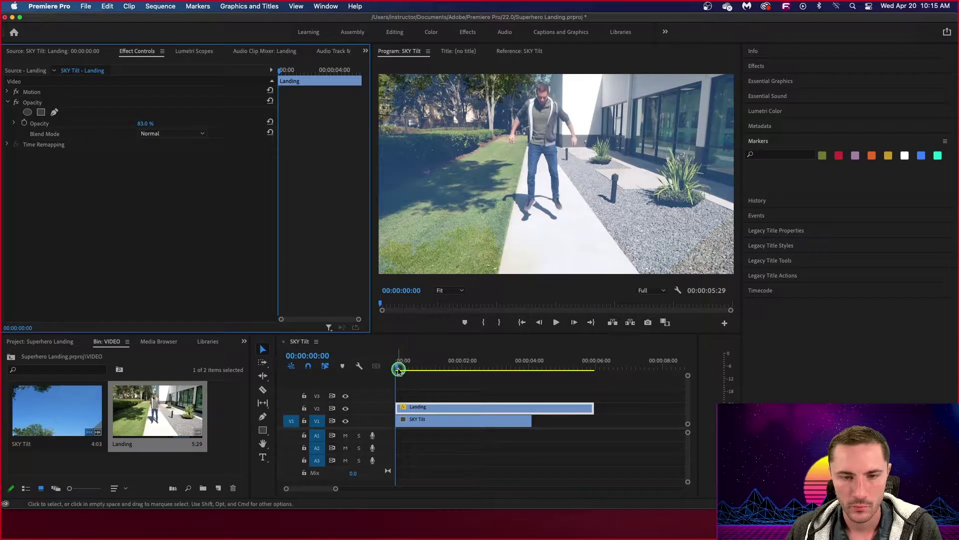
{"action": "left_click", "coordinate": [411, 367]}
{"action": "left_click_drag", "start_coordinate": [416, 369], "coordinate": [514, 382]}
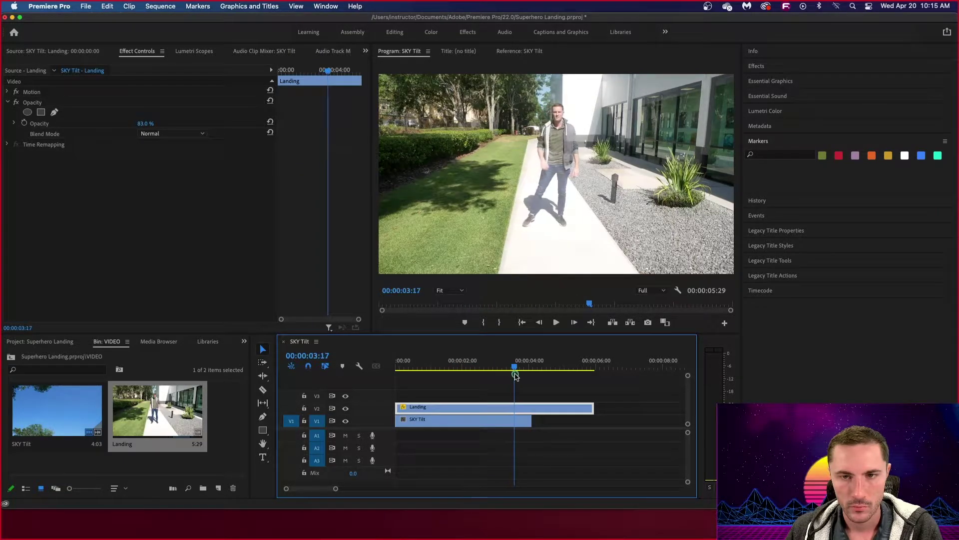
{"action": "left_click", "coordinate": [140, 125]}
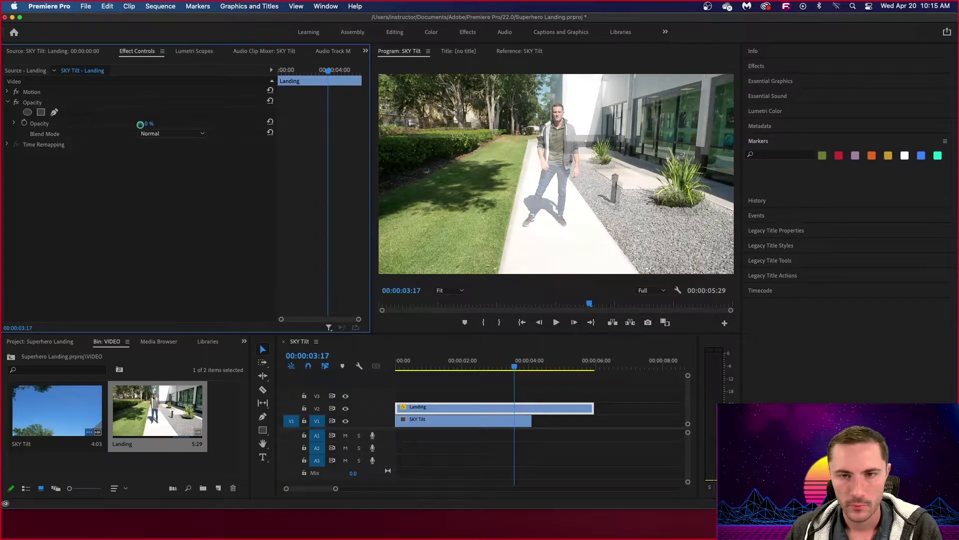
{"action": "left_click_drag", "start_coordinate": [140, 125], "coordinate": [142, 125]}
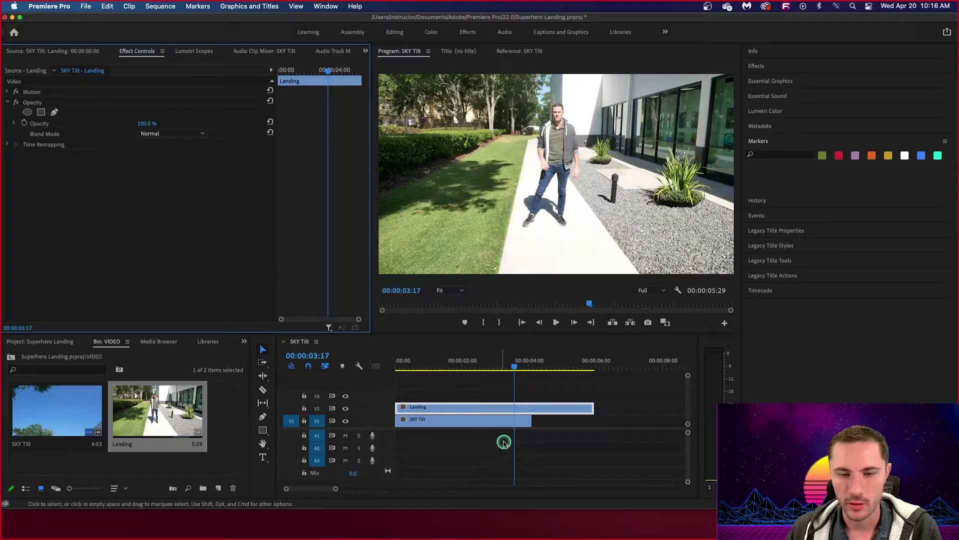
Step: Compare both clips' framing at 00:00:03:04 by lowering the Landing clip's opacity to 0% and returning it to 100%
{"action": "left_click_drag", "start_coordinate": [514, 368], "coordinate": [482, 368]}
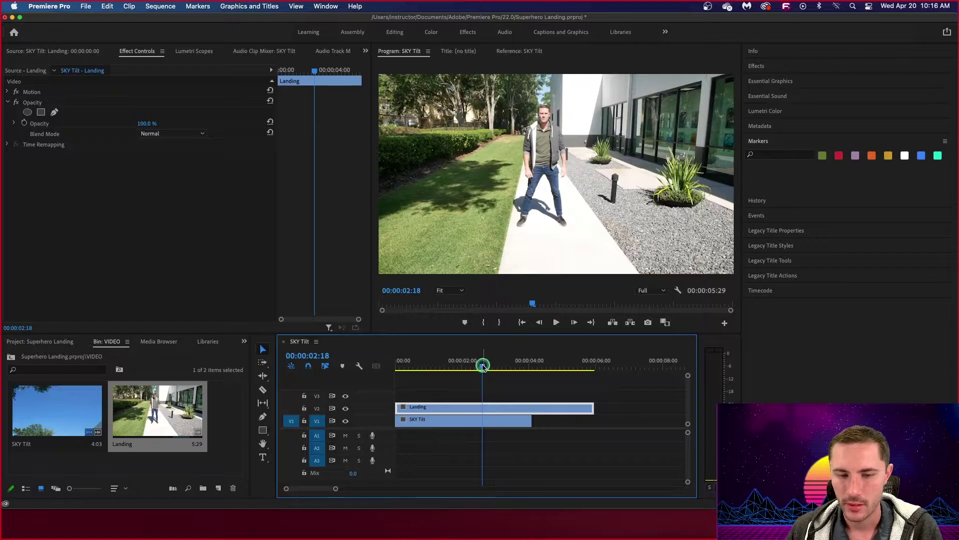
{"action": "left_click_drag", "start_coordinate": [482, 367], "coordinate": [499, 366]}
{"action": "double_click", "coordinate": [489, 407]}
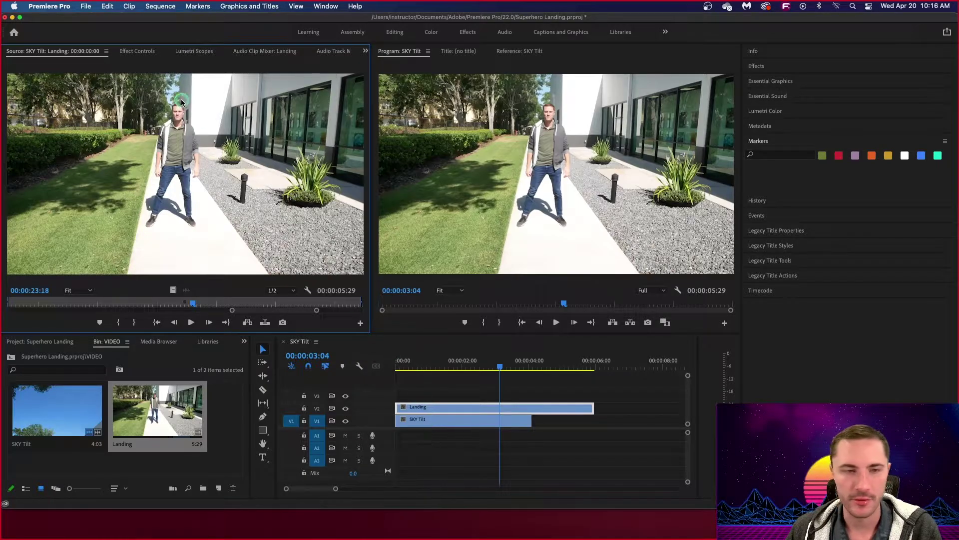
{"action": "left_click", "coordinate": [130, 52]}
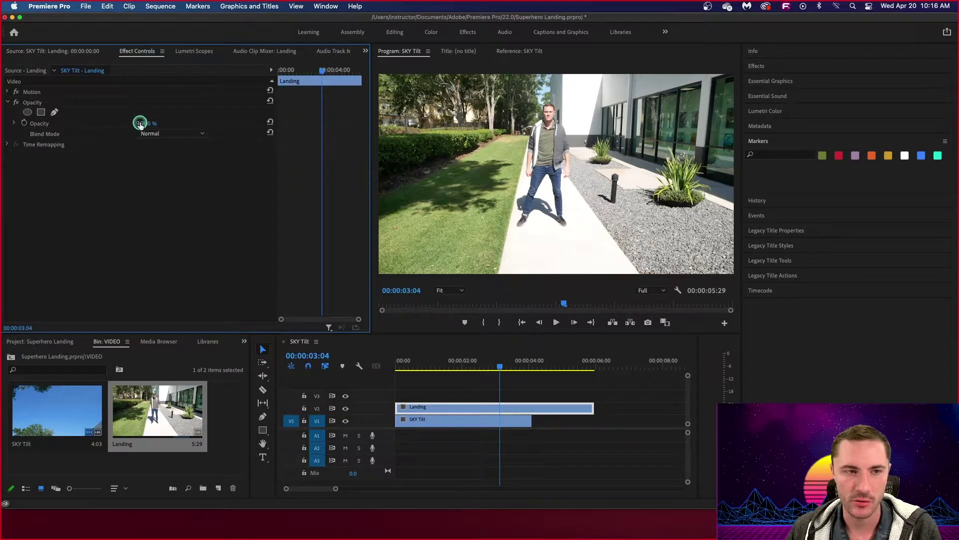
{"action": "left_click_drag", "start_coordinate": [149, 126], "coordinate": [148, 124]}
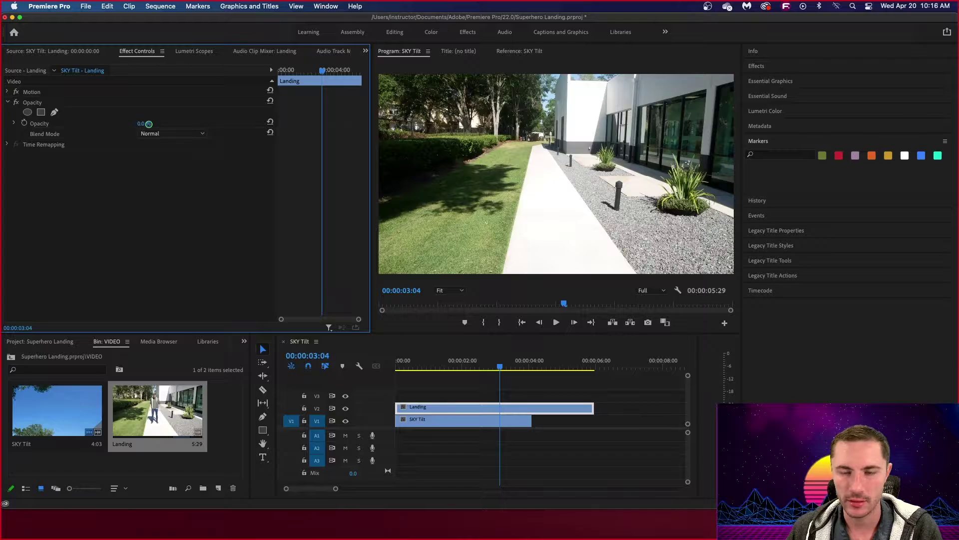
{"action": "left_click_drag", "start_coordinate": [149, 124], "coordinate": [148, 124]}
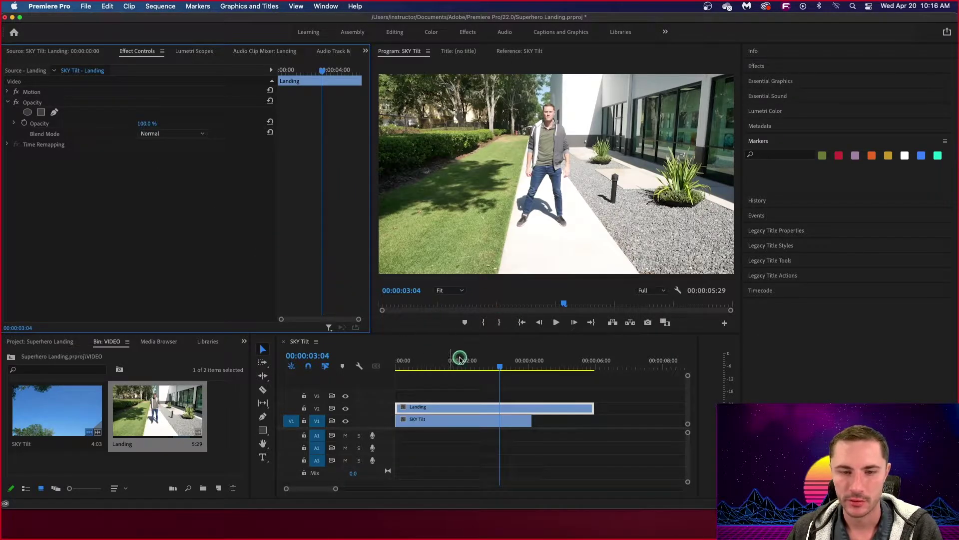
{"action": "left_click_drag", "start_coordinate": [148, 125], "coordinate": [149, 125]}
Step: Reposition the Landing clip on V2 so that it starts at 00:00:00:20, above the SKY Tilt clip
{"action": "mouse_move", "coordinate": [500, 368]}
{"action": "left_mouse_down"}
{"action": "mouse_move", "coordinate": [514, 368]}
{"action": "mouse_move", "coordinate": [488, 368]}
{"action": "mouse_move", "coordinate": [598, 366]}
{"action": "mouse_move", "coordinate": [454, 369]}
{"action": "mouse_move", "coordinate": [506, 364]}
{"action": "left_mouse_up"}
{"action": "left_click", "coordinate": [500, 420]}
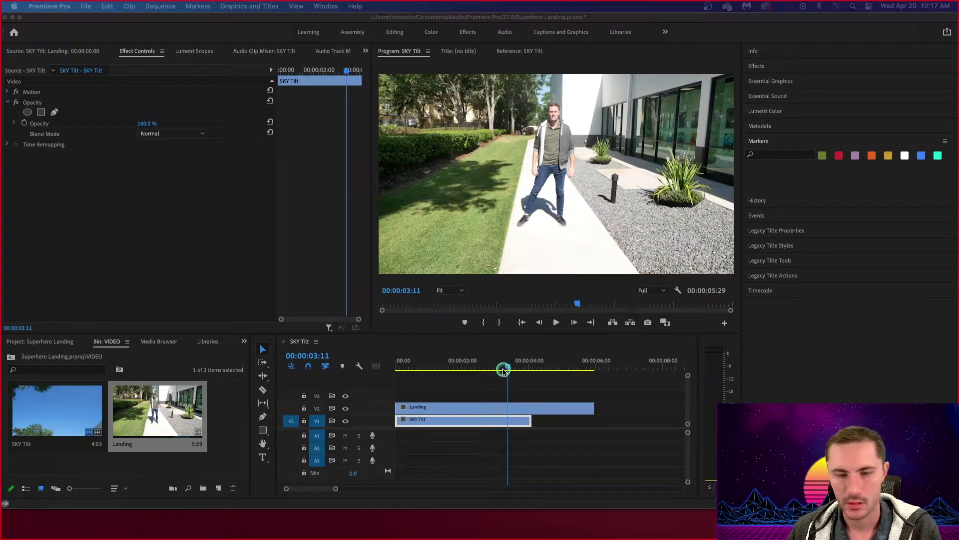
{"action": "left_click", "coordinate": [507, 369]}
{"action": "left_click_drag", "start_coordinate": [506, 369], "coordinate": [463, 409]}
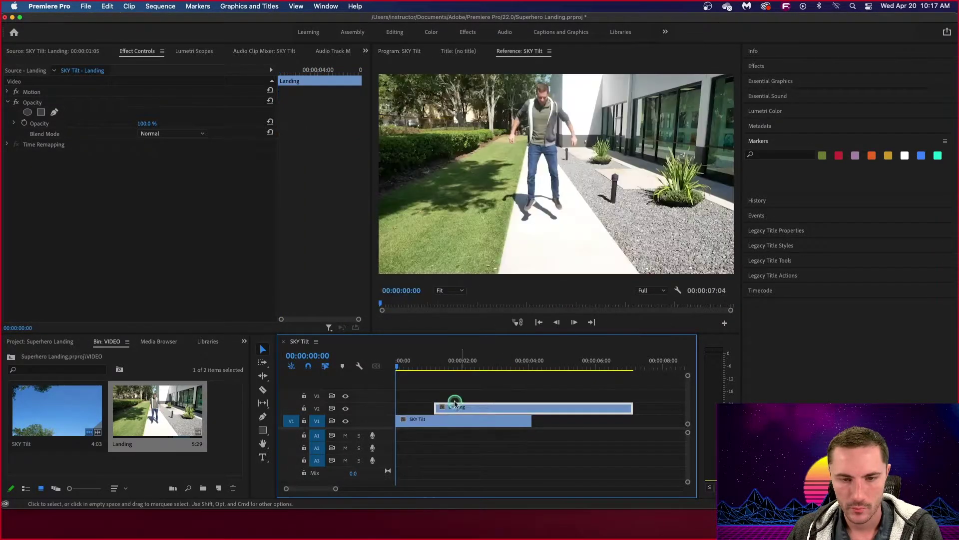
{"action": "left_click_drag", "start_coordinate": [397, 369], "coordinate": [430, 367]}
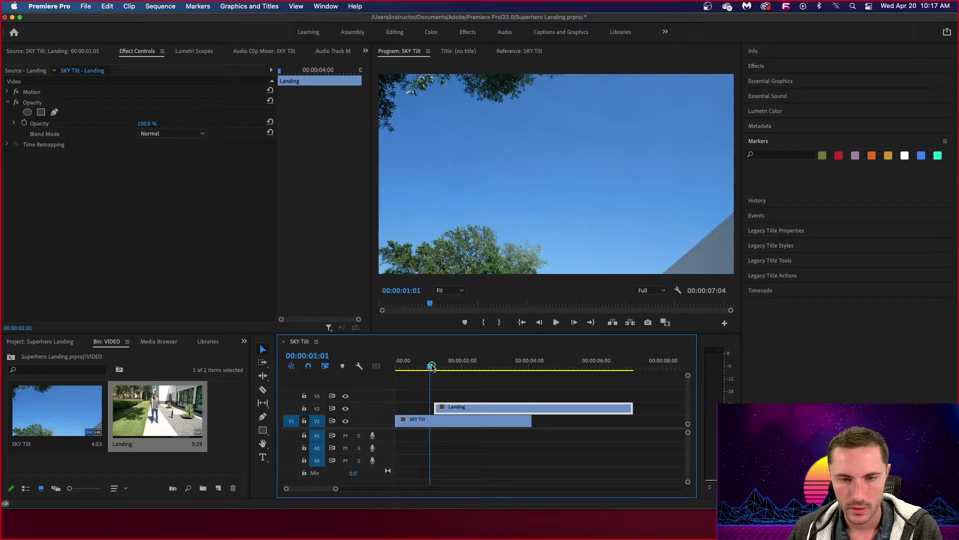
{"action": "left_click_drag", "start_coordinate": [479, 409], "coordinate": [489, 409]}
{"action": "mouse_move", "coordinate": [427, 368]}
{"action": "left_mouse_down"}
{"action": "mouse_move", "coordinate": [419, 370]}
{"action": "mouse_move", "coordinate": [452, 371]}
{"action": "mouse_move", "coordinate": [407, 377]}
{"action": "mouse_move", "coordinate": [418, 380]}
{"action": "left_mouse_up"}
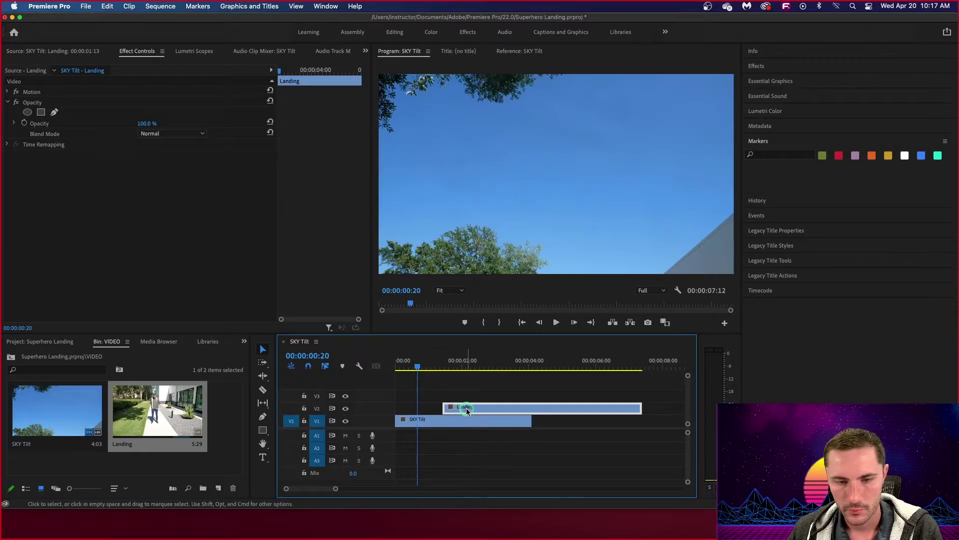
{"action": "left_click_drag", "start_coordinate": [464, 409], "coordinate": [440, 410]}
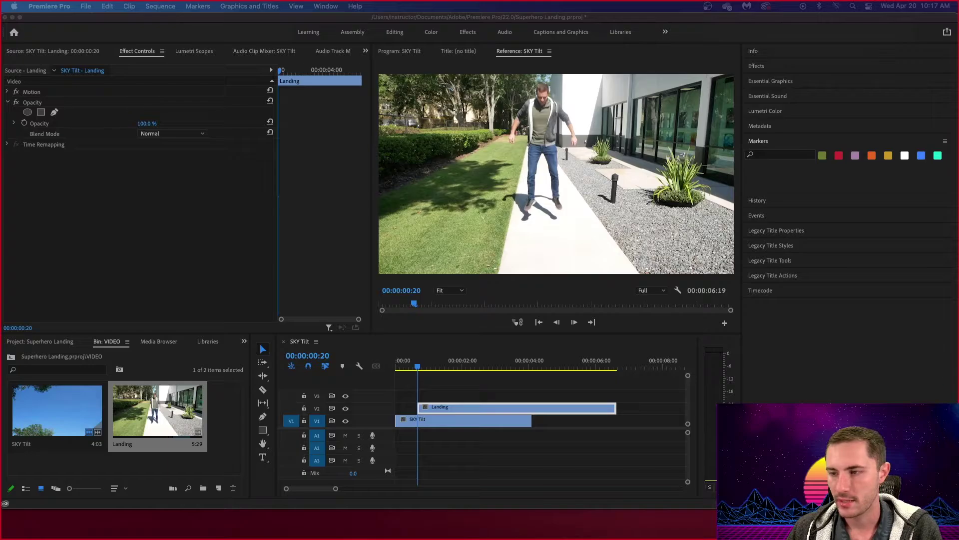
{"action": "left_click", "coordinate": [492, 410]}
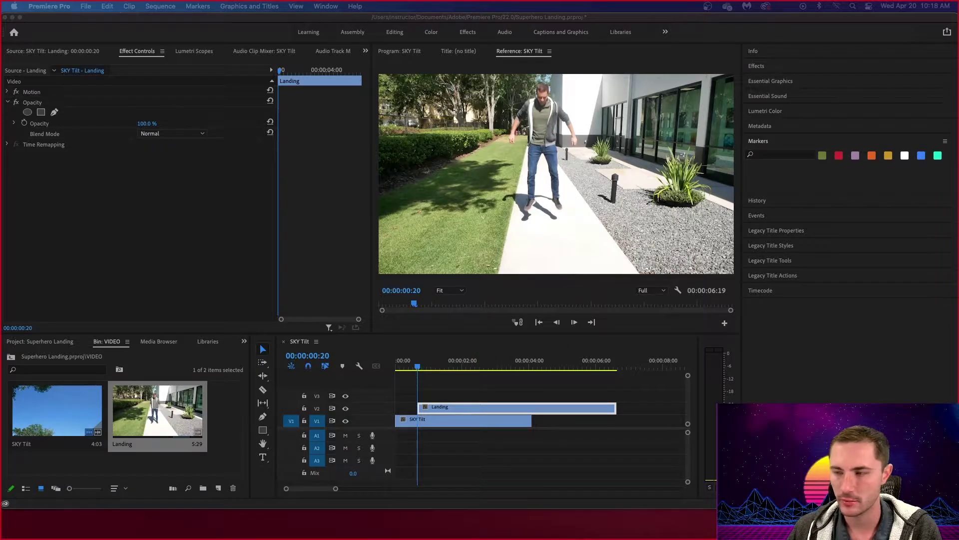
{"action": "right_click", "coordinate": [456, 410]}
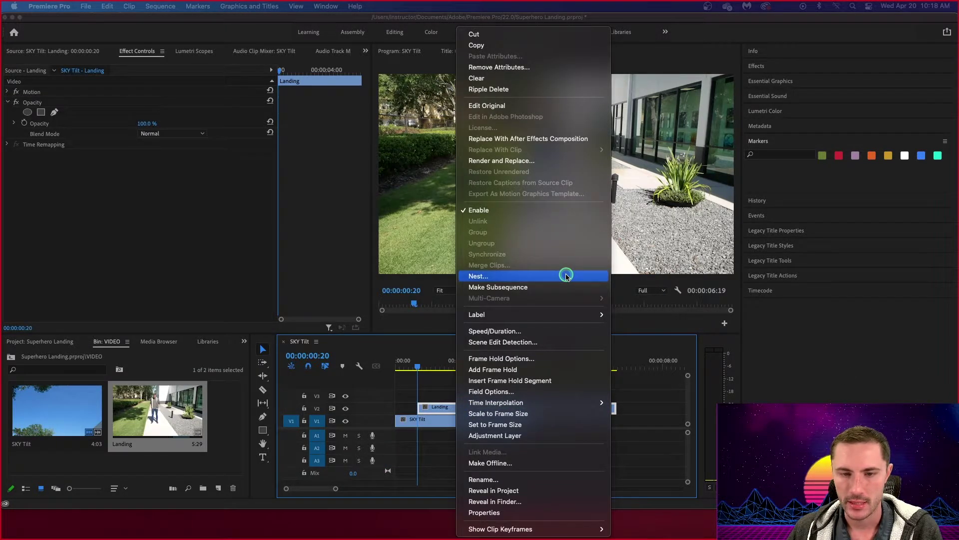
{"action": "left_click", "coordinate": [610, 343]}
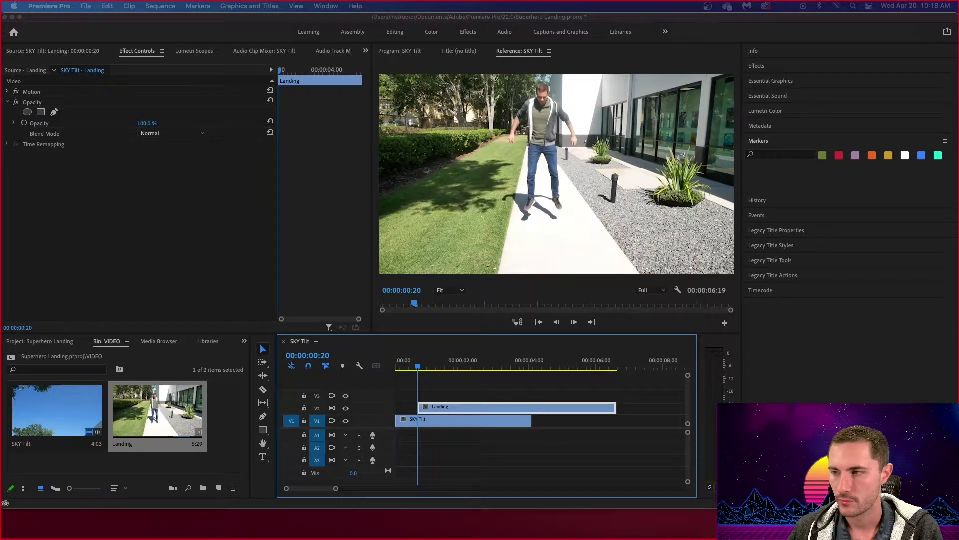
{"action": "right_click", "coordinate": [430, 405]}
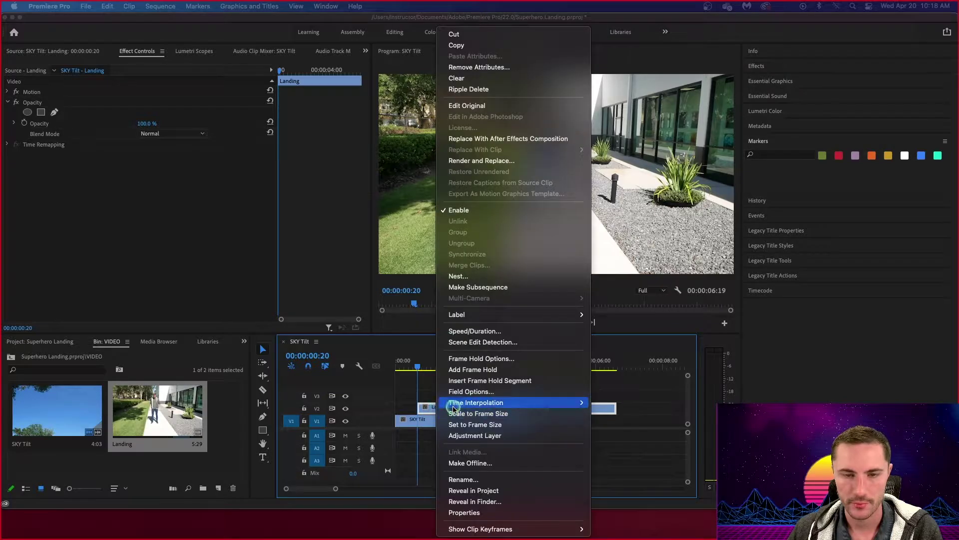
{"action": "mouse_move", "coordinate": [575, 402]}
{"action": "key", "text": "Escape"}
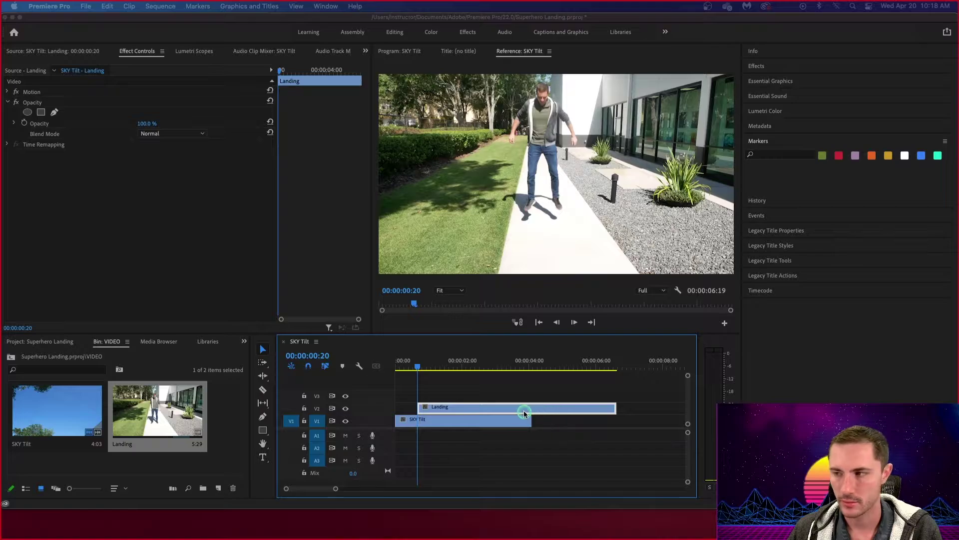
Step: Try a frame hold on the Landing clip on V2 set to its Out Point, and inspect the held frame at 00:00:00:20
{"action": "right_click", "coordinate": [433, 412]}
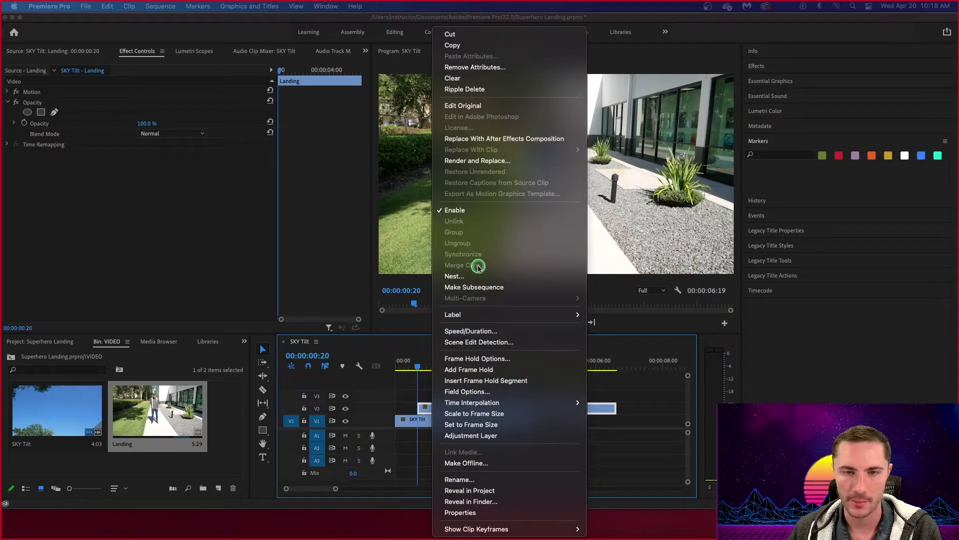
{"action": "left_click", "coordinate": [475, 359]}
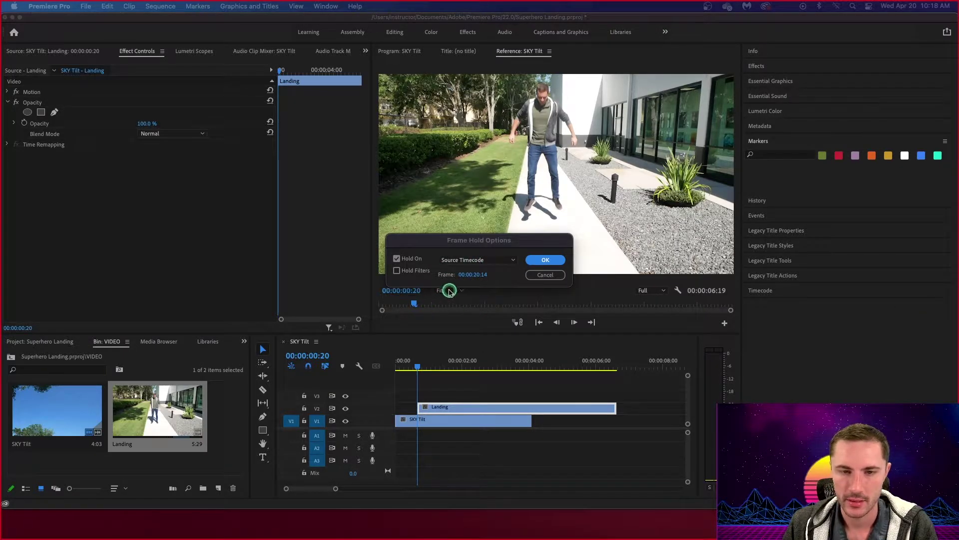
{"action": "left_click", "coordinate": [513, 261]}
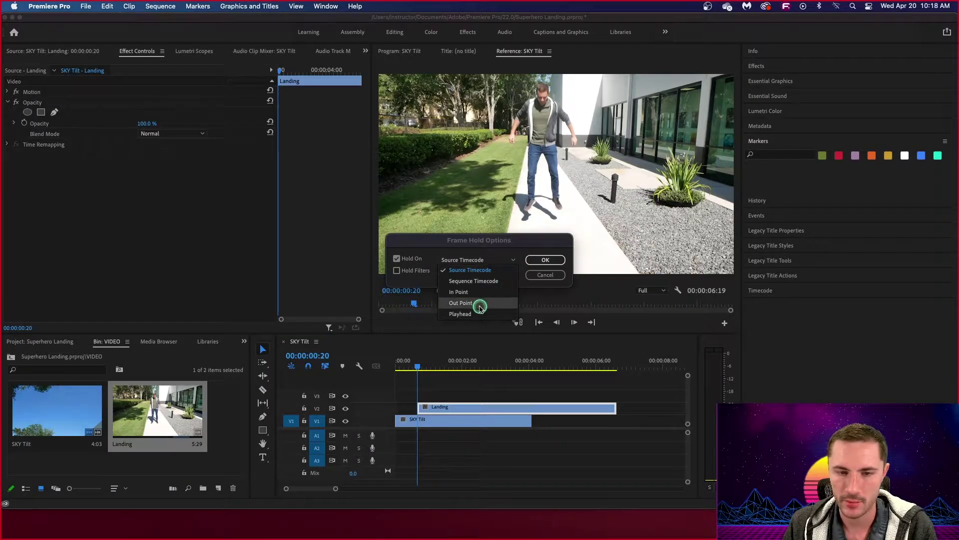
{"action": "left_click", "coordinate": [480, 309]}
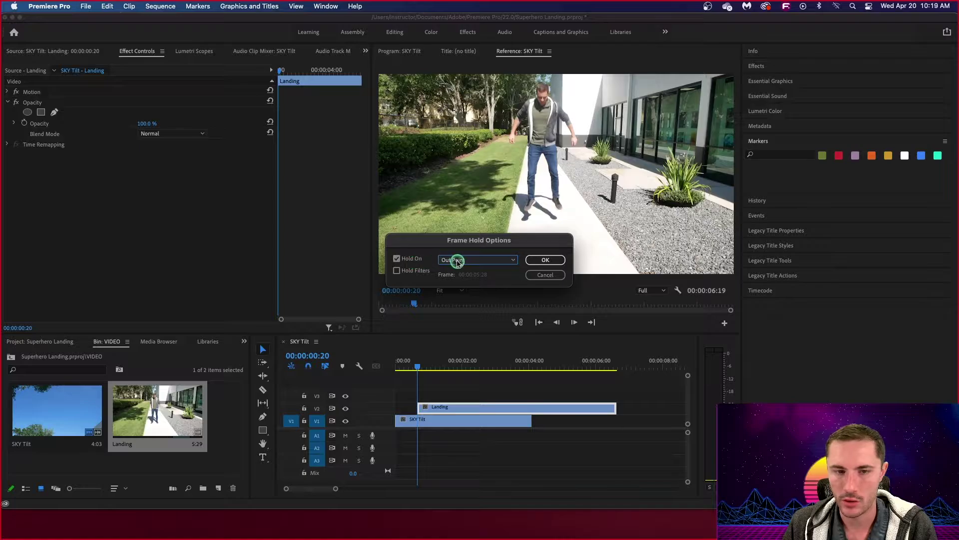
{"action": "left_click", "coordinate": [534, 261]}
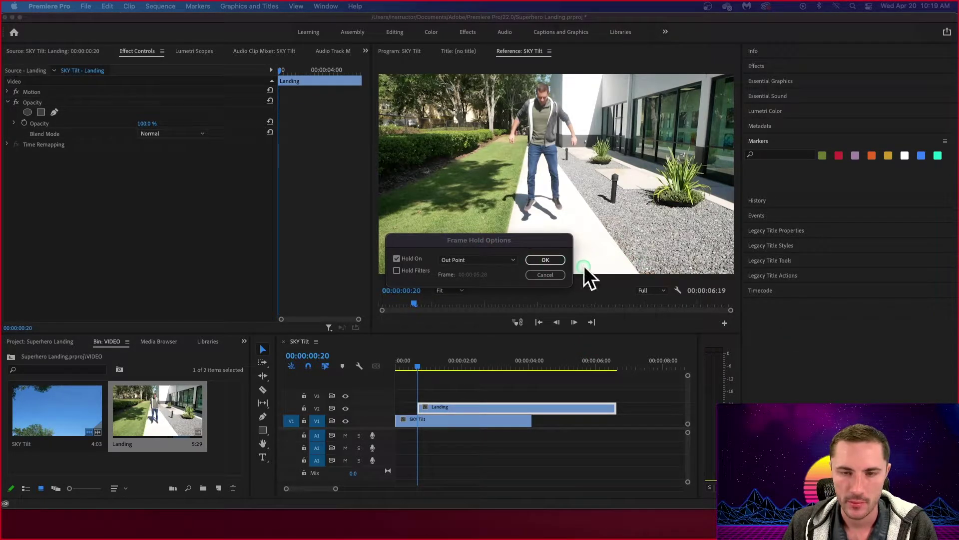
{"action": "left_click", "coordinate": [546, 260]}
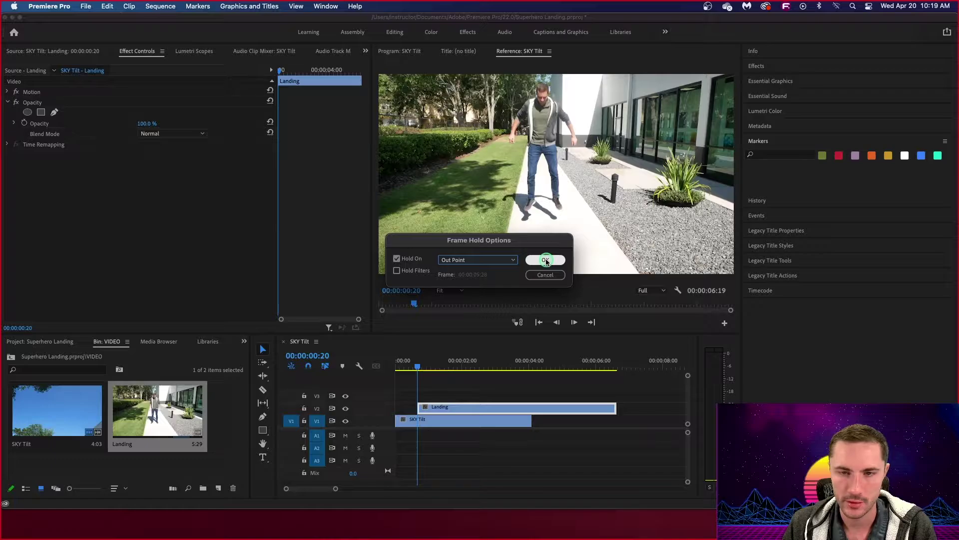
{"action": "left_click", "coordinate": [546, 261]}
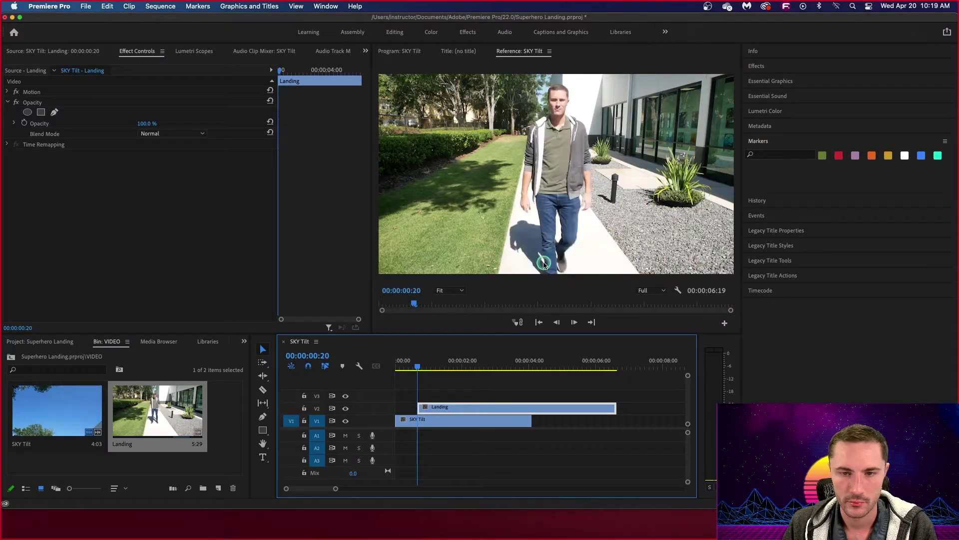
{"action": "left_click_drag", "start_coordinate": [420, 367], "coordinate": [418, 403]}
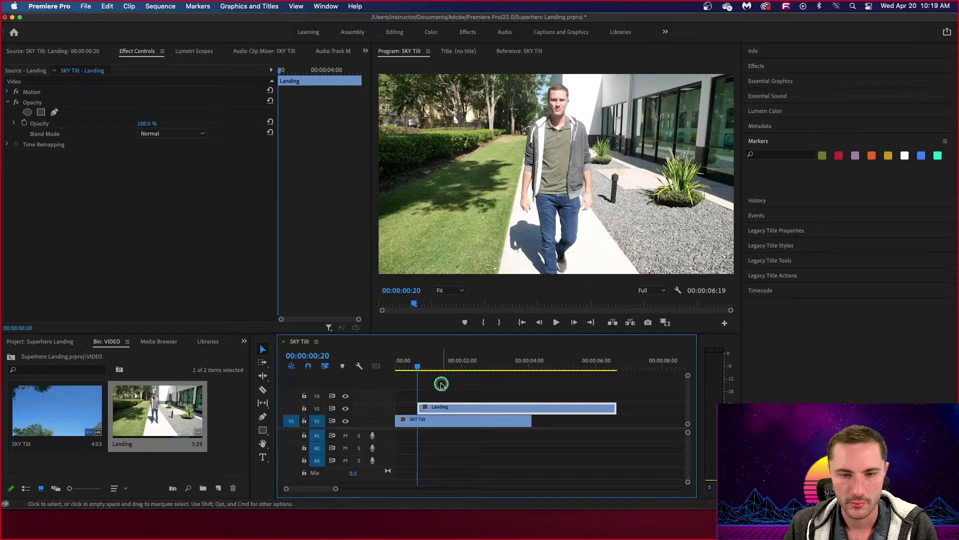
{"action": "mouse_move", "coordinate": [417, 368]}
{"action": "left_mouse_down"}
{"action": "mouse_move", "coordinate": [580, 370]}
{"action": "mouse_move", "coordinate": [421, 392]}
{"action": "mouse_move", "coordinate": [432, 391]}
{"action": "mouse_move", "coordinate": [437, 368]}
{"action": "mouse_move", "coordinate": [407, 371]}
{"action": "mouse_move", "coordinate": [419, 372]}
{"action": "left_mouse_up"}
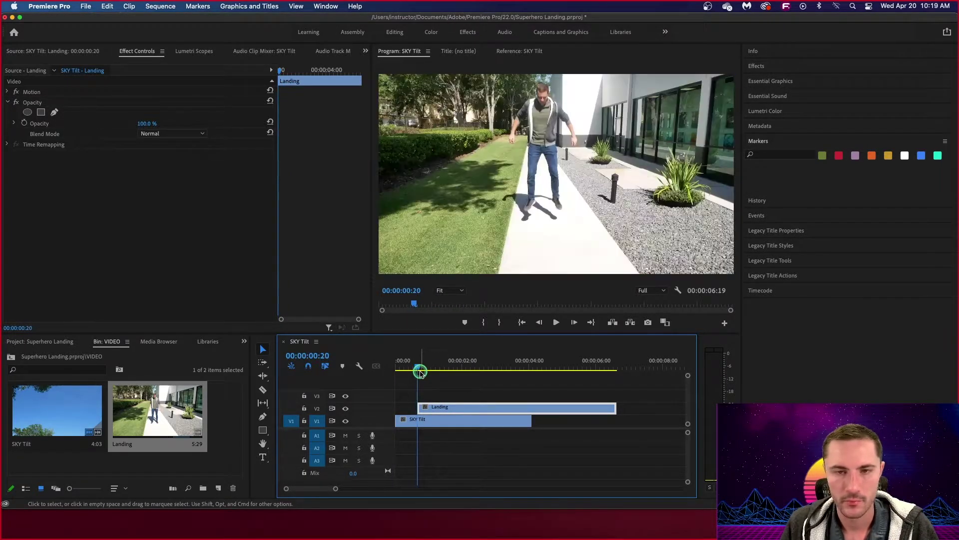
{"action": "scroll", "coordinate": [421, 372], "scroll_direction": "right", "scroll_amount": 5}
{"action": "scroll", "coordinate": [421, 372], "scroll_direction": "right", "scroll_amount": 10}
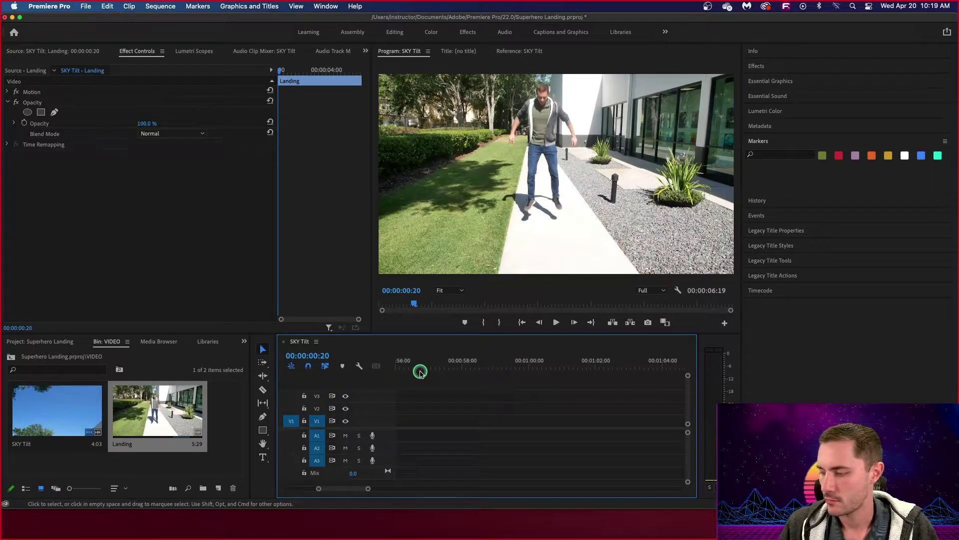
{"action": "scroll", "coordinate": [435, 410], "scroll_direction": "left", "scroll_amount": 14}
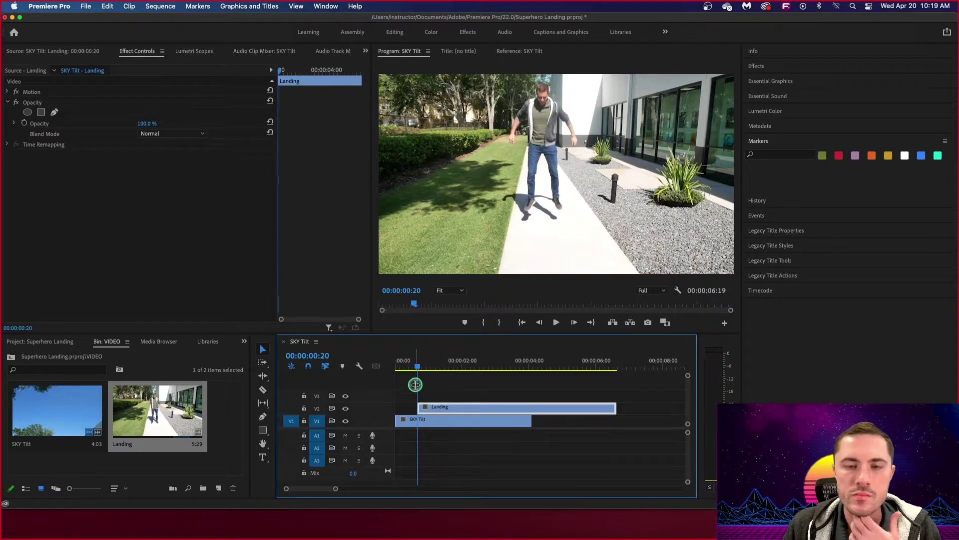
{"action": "left_click_drag", "start_coordinate": [417, 367], "coordinate": [418, 368]}
{"action": "left_click", "coordinate": [527, 317]}
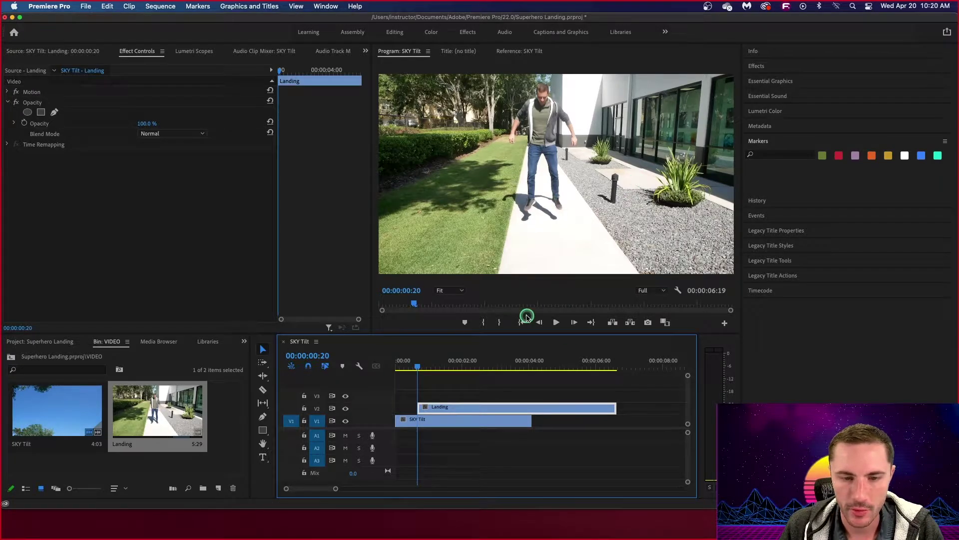
Step: Zoom the timeline in around 00:00:00:20 and enlarge the timeline area and video tracks V1 and V2 to show the clip thumbnails
{"action": "key", "text": "equal"}
{"action": "key", "text": "equal"}
{"action": "key", "text": "equal"}
{"action": "key", "text": "equal"}
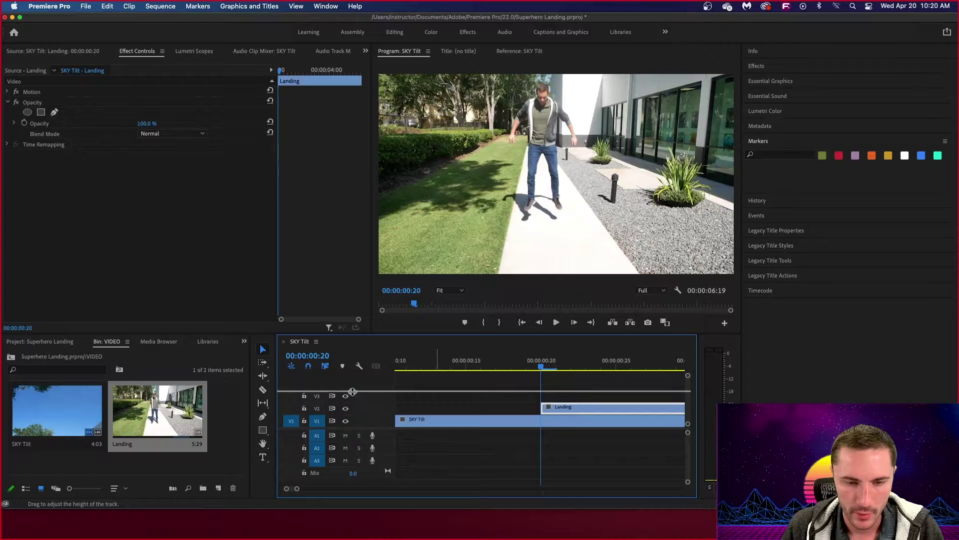
{"action": "mouse_move", "coordinate": [353, 392]}
{"action": "left_mouse_down"}
{"action": "mouse_move", "coordinate": [349, 381]}
{"action": "mouse_move", "coordinate": [353, 426]}
{"action": "mouse_move", "coordinate": [353, 390]}
{"action": "left_mouse_up"}
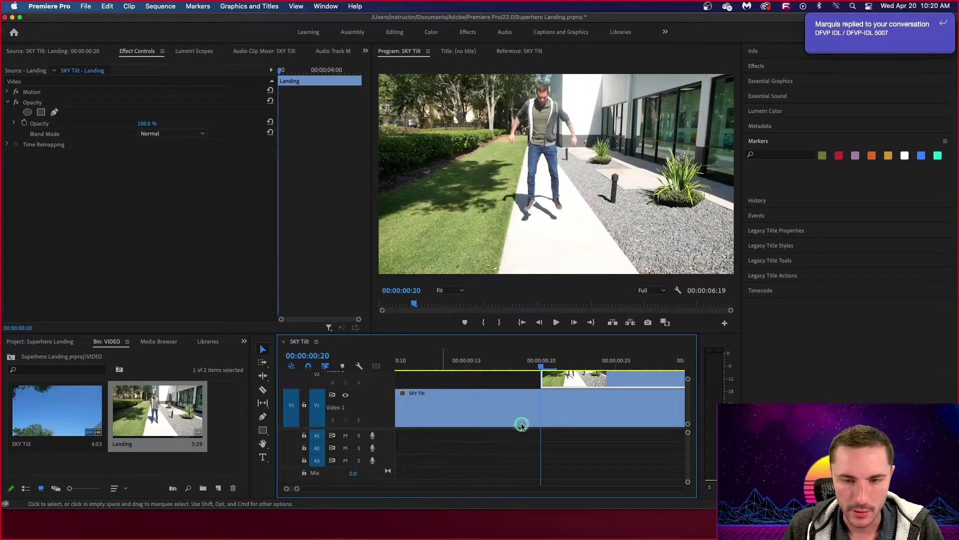
{"action": "scroll", "coordinate": [521, 425], "scroll_direction": "up", "scroll_amount": 3}
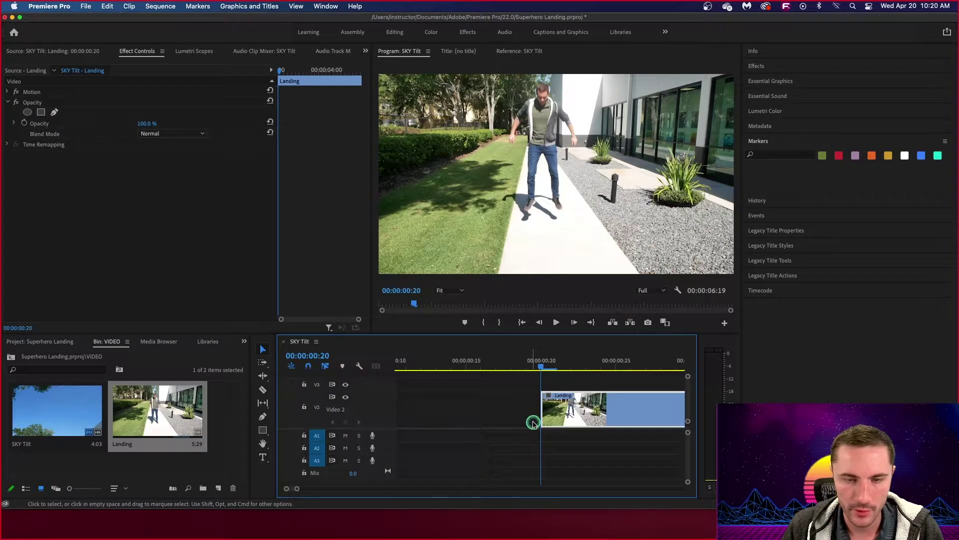
{"action": "scroll", "coordinate": [533, 423], "scroll_direction": "down", "scroll_amount": 3}
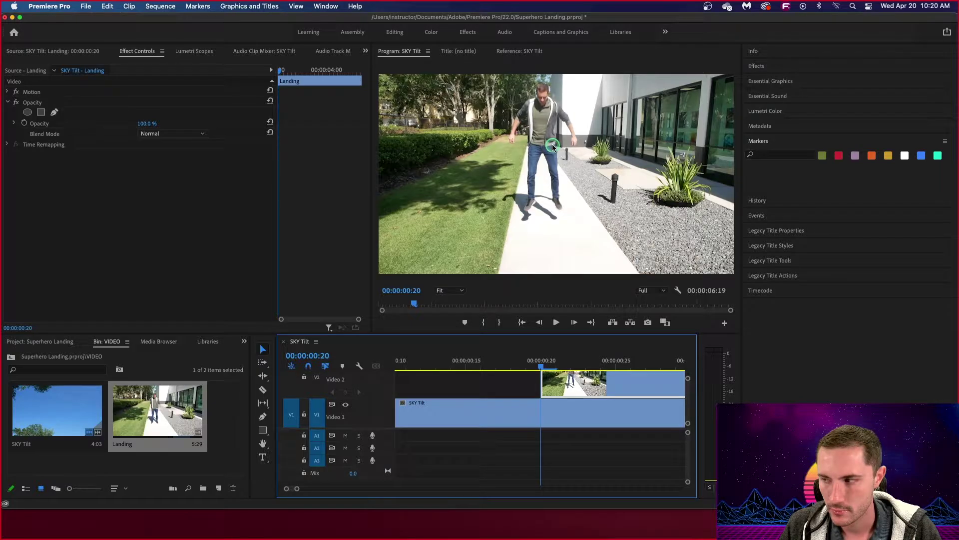
{"action": "left_click", "coordinate": [567, 394]}
{"action": "scroll", "coordinate": [550, 394], "scroll_direction": "down", "scroll_amount": 2}
{"action": "scroll", "coordinate": [352, 385], "scroll_direction": "down", "scroll_amount": 1}
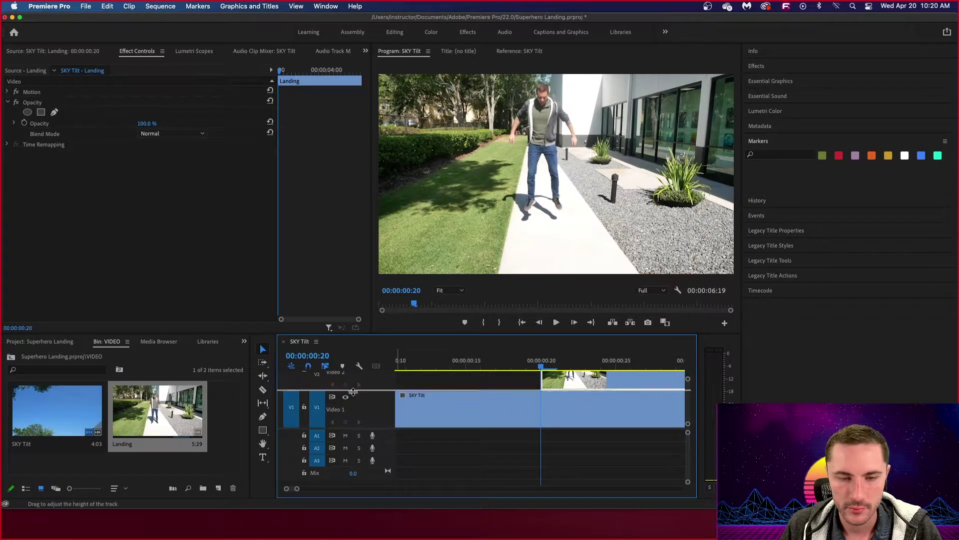
{"action": "left_click_drag", "start_coordinate": [365, 333], "coordinate": [357, 273]}
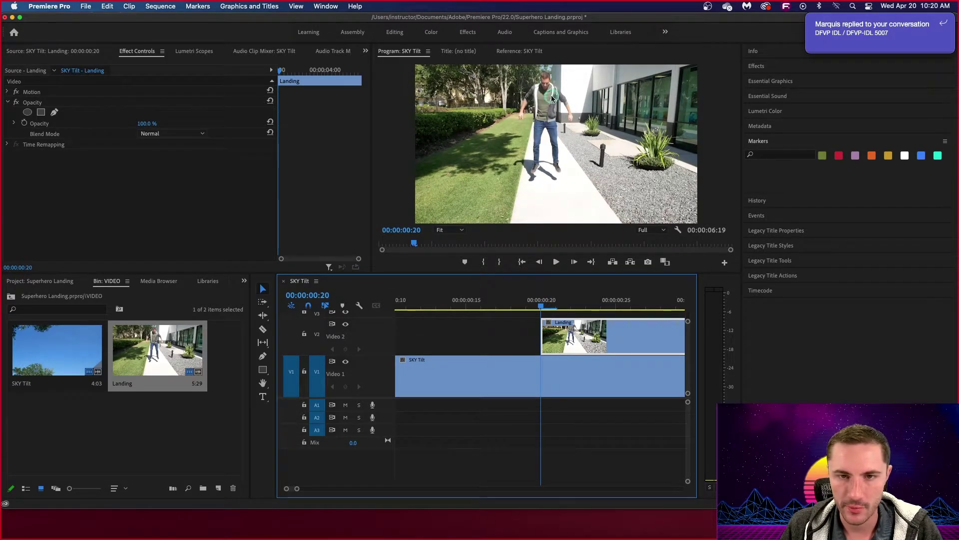
{"action": "mouse_move", "coordinate": [543, 306]}
{"action": "left_mouse_down"}
{"action": "mouse_move", "coordinate": [578, 310]}
{"action": "mouse_move", "coordinate": [548, 310]}
{"action": "left_mouse_up"}
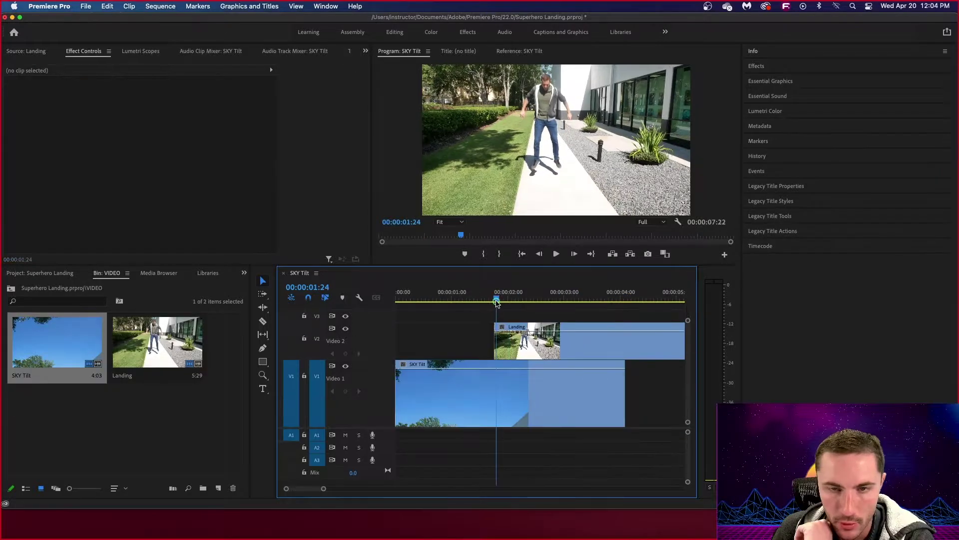
Step: Examine the Landing clip frame by frame between 00:00:01:28 and 00:00:02:01 for the moment the feet touch the ground
{"action": "left_click_drag", "start_coordinate": [497, 301], "coordinate": [507, 302]}
{"action": "left_click_drag", "start_coordinate": [509, 301], "coordinate": [506, 304]}
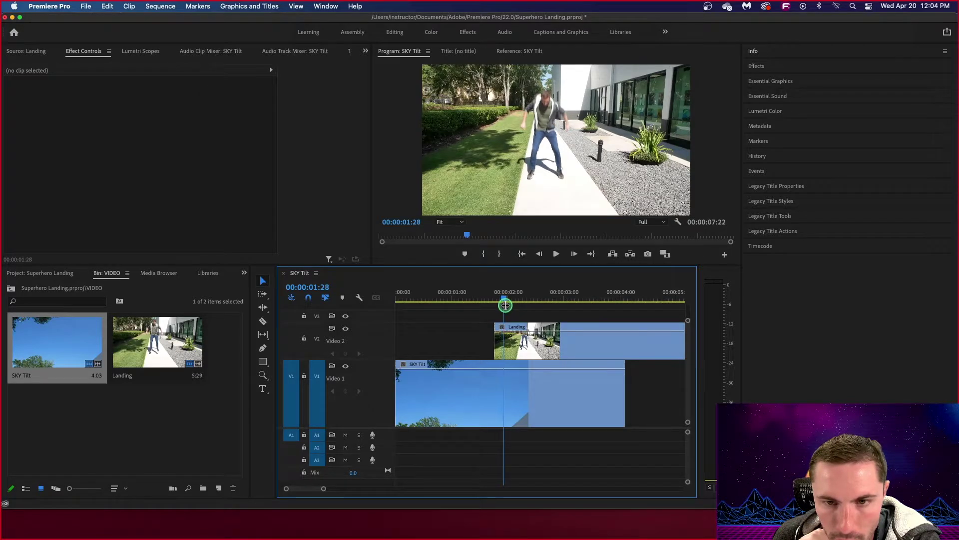
{"action": "key", "text": "Right"}
{"action": "key", "text": "Right"}
{"action": "key", "text": "Right"}
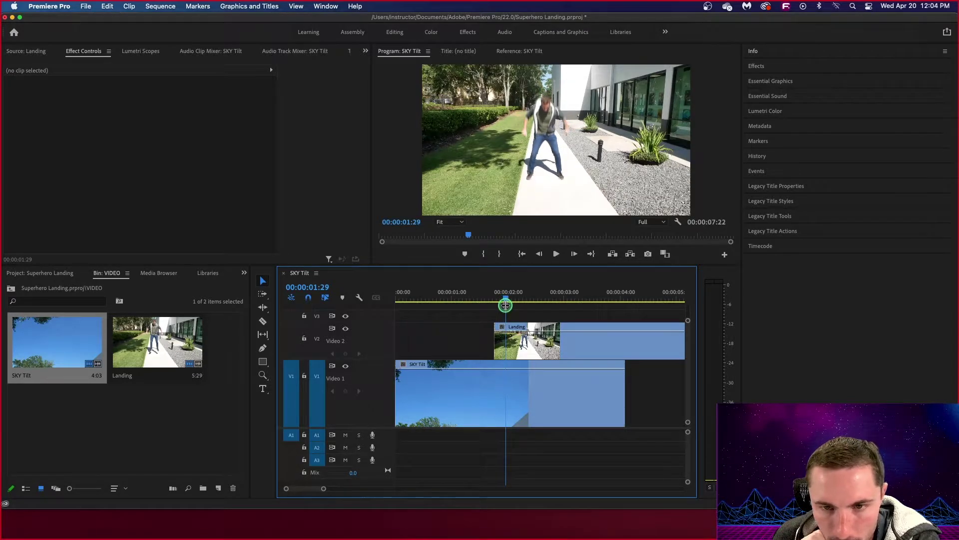
{"action": "key", "text": "Left"}
{"action": "key", "text": "Left"}
{"action": "key", "text": "Left"}
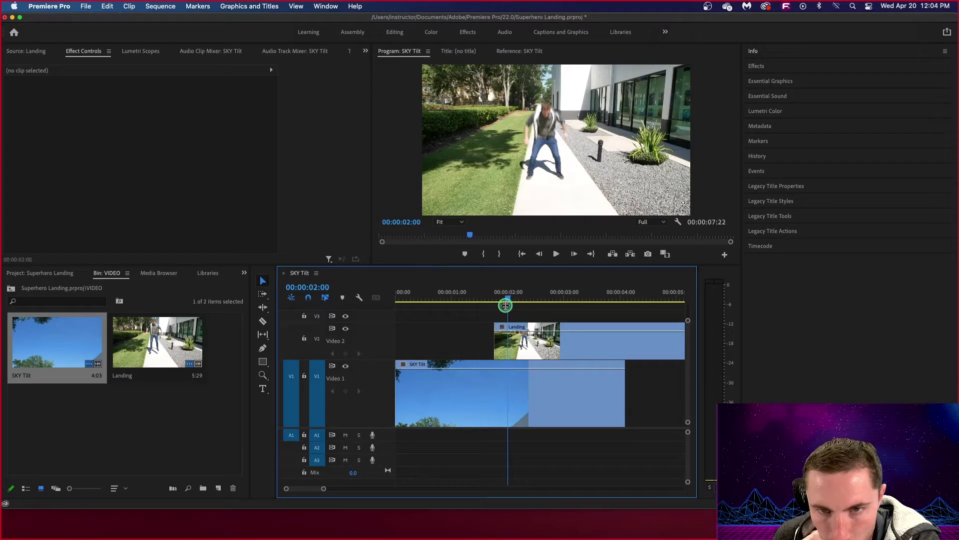
{"action": "key", "text": "Right"}
{"action": "key", "text": "Right"}
{"action": "key", "text": "Right"}
{"action": "key", "text": "Right"}
{"action": "key", "text": "Right"}
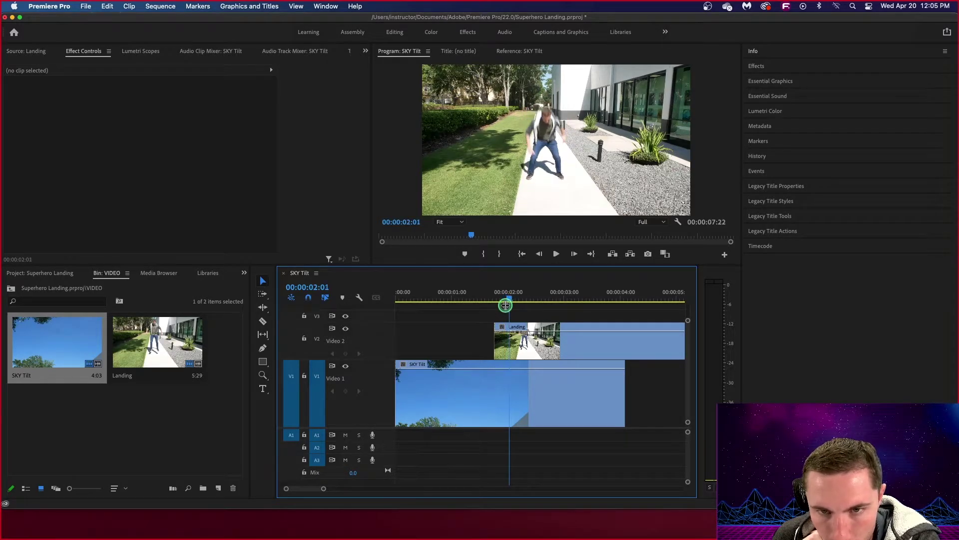
{"action": "key", "text": "Left"}
{"action": "key", "text": "Left"}
{"action": "key", "text": "Left"}
{"action": "key", "text": "Left"}
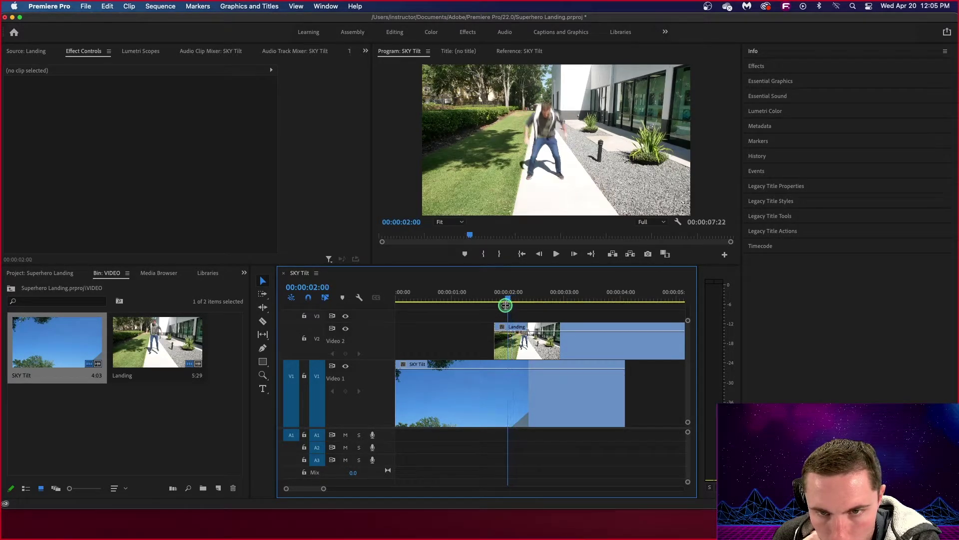
{"action": "key", "text": "Right"}
{"action": "key", "text": "Right"}
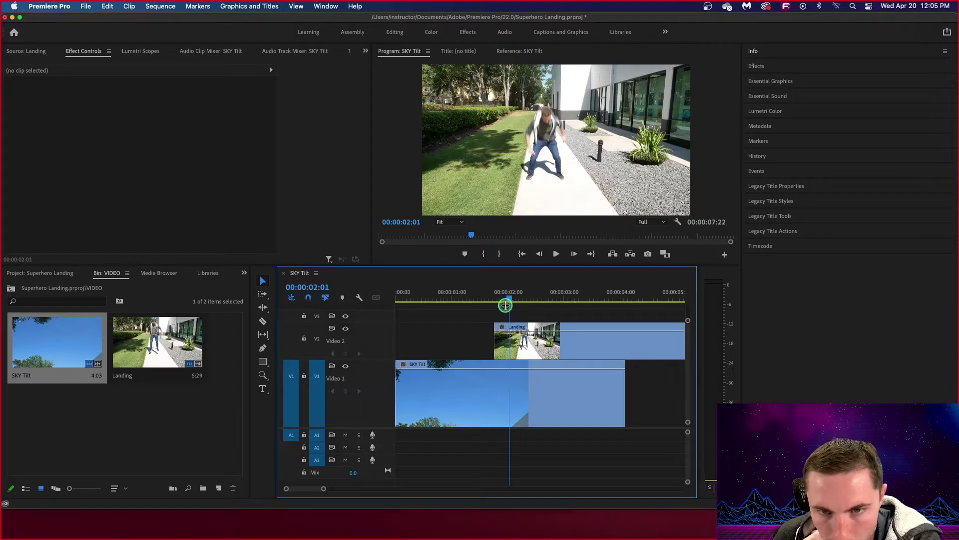
{"action": "key", "text": "Right"}
{"action": "key", "text": "Left"}
{"action": "key", "text": "Left"}
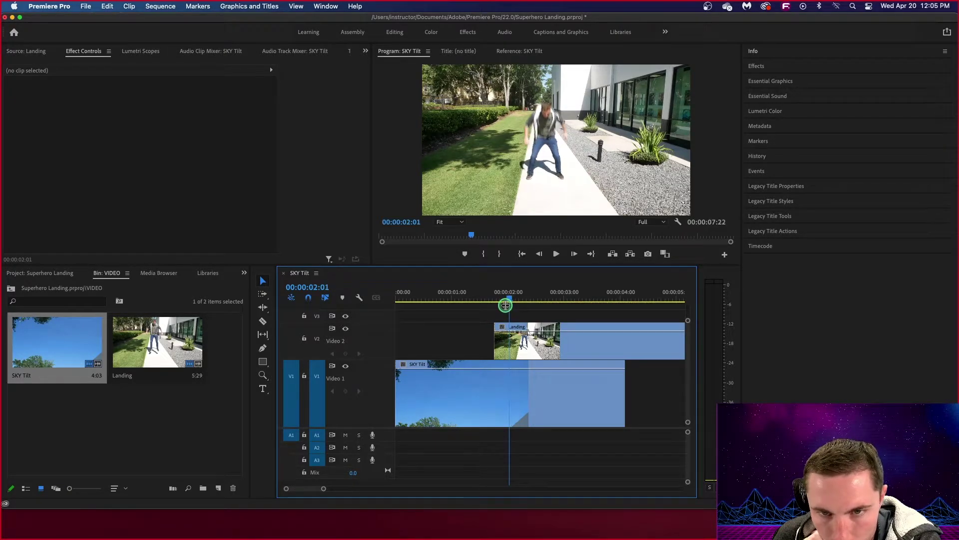
{"action": "key", "text": "Right"}
{"action": "key", "text": "Left"}
{"action": "key", "text": "Left"}
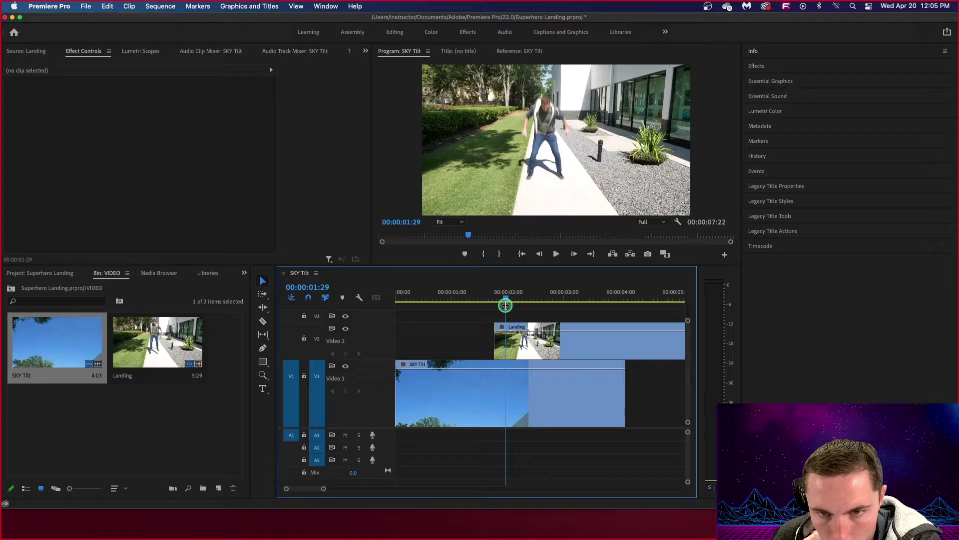
{"action": "key", "text": "Right"}
{"action": "key", "text": "Left"}
{"action": "key", "text": "Right"}
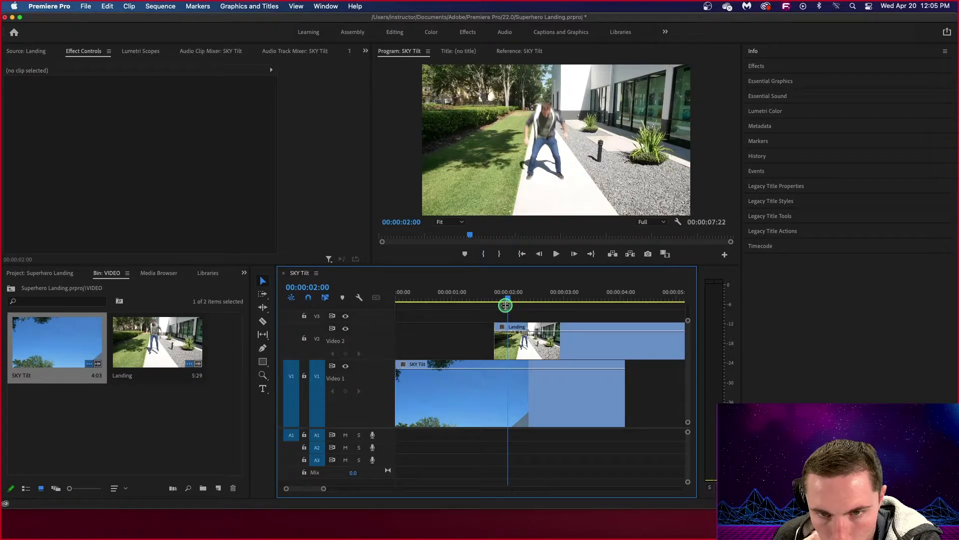
{"action": "key", "text": "Left"}
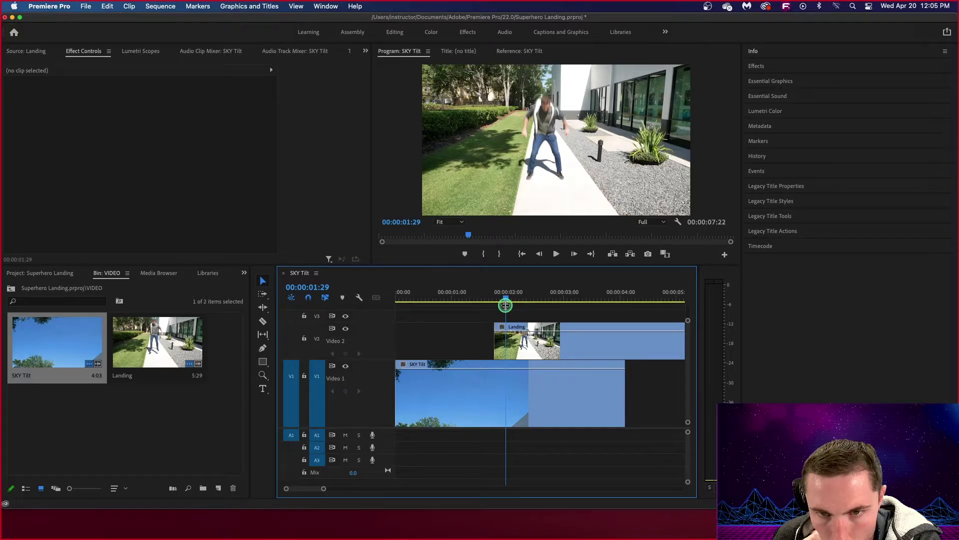
{"action": "key", "text": "Left"}
{"action": "key", "text": "Right"}
{"action": "key", "text": "Right"}
{"action": "key", "text": "Left"}
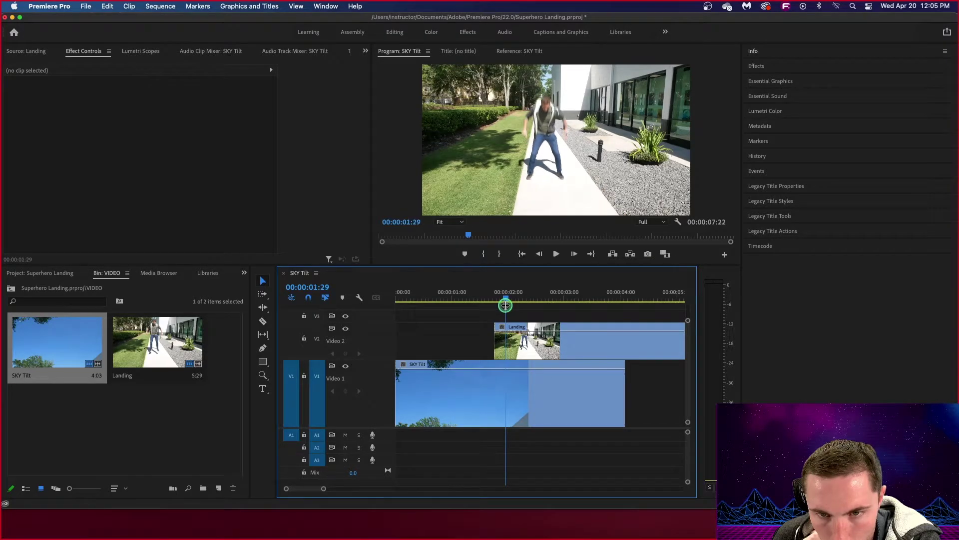
{"action": "key", "text": "Right"}
{"action": "key", "text": "Left"}
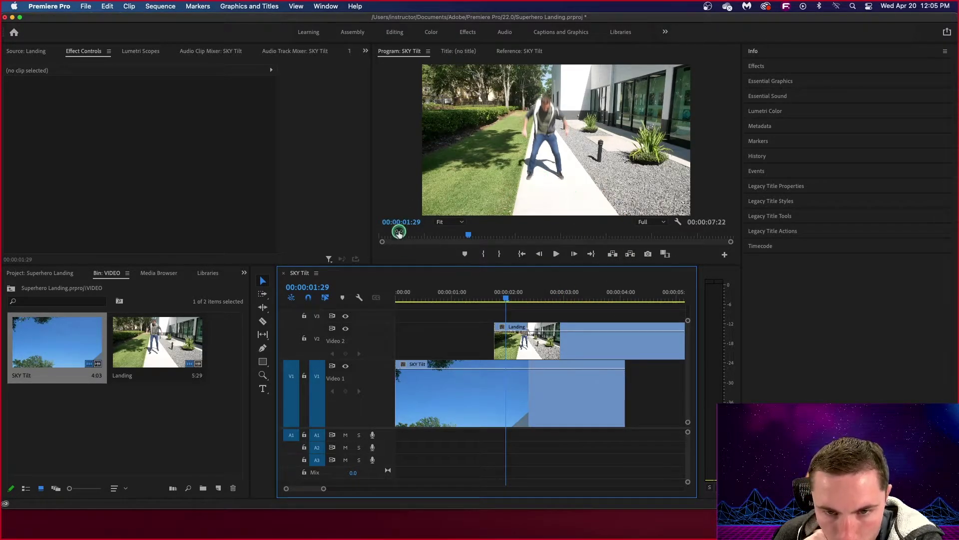
Step: Magnify the program preview to 200% on the feet and compare the frames from 00:00:01:28 to 00:00:02:01 for ground contact
{"action": "left_click", "coordinate": [450, 222]}
{"action": "left_click", "coordinate": [450, 310]}
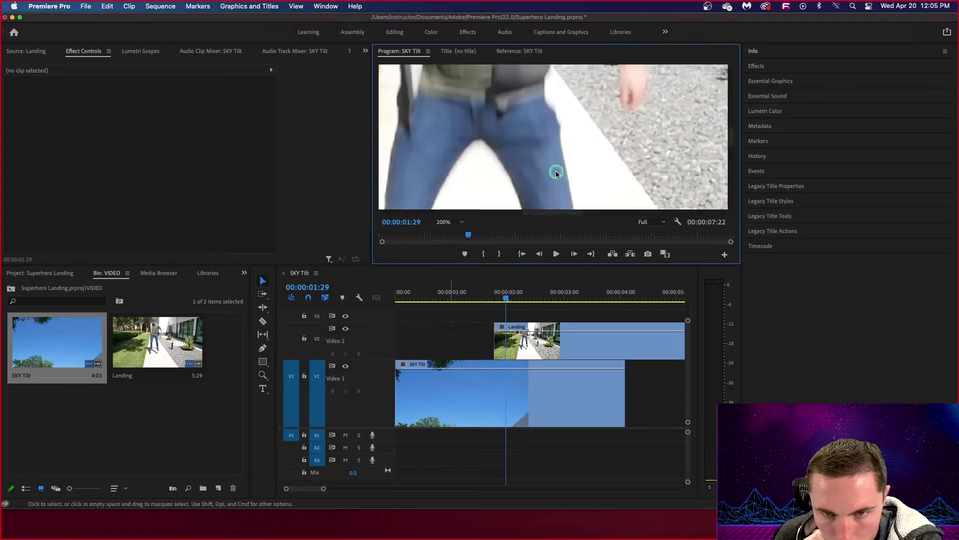
{"action": "key", "text": "h"}
{"action": "left_click_drag", "start_coordinate": [545, 169], "coordinate": [545, 120]}
{"action": "left_click", "coordinate": [518, 371]}
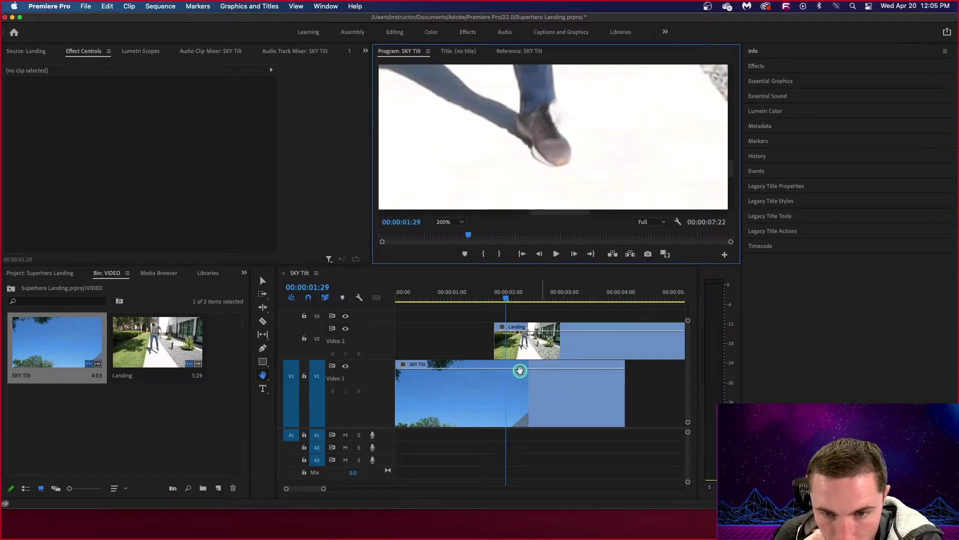
{"action": "key", "text": "Left"}
{"action": "key", "text": "Left"}
{"action": "key", "text": "Right"}
{"action": "key", "text": "Right"}
{"action": "key", "text": "Right"}
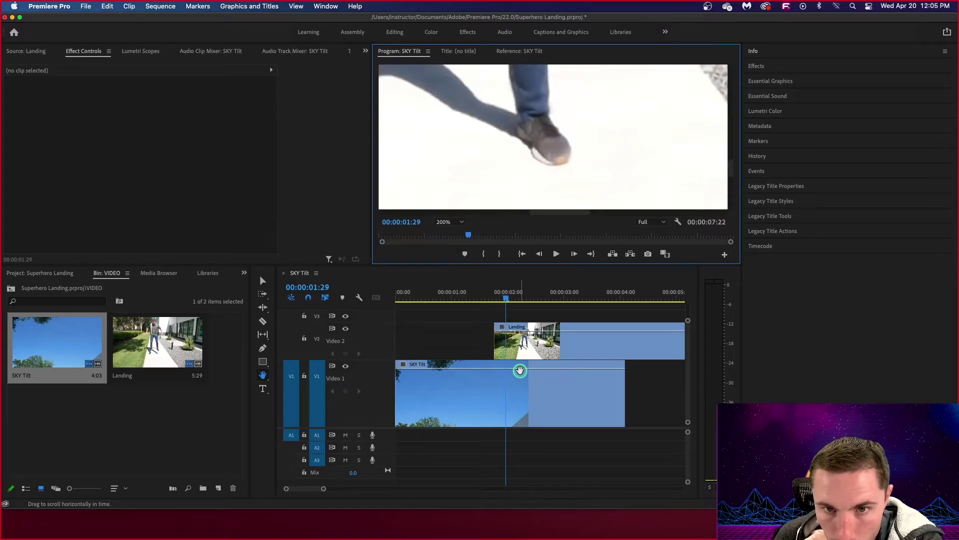
{"action": "key", "text": "Left"}
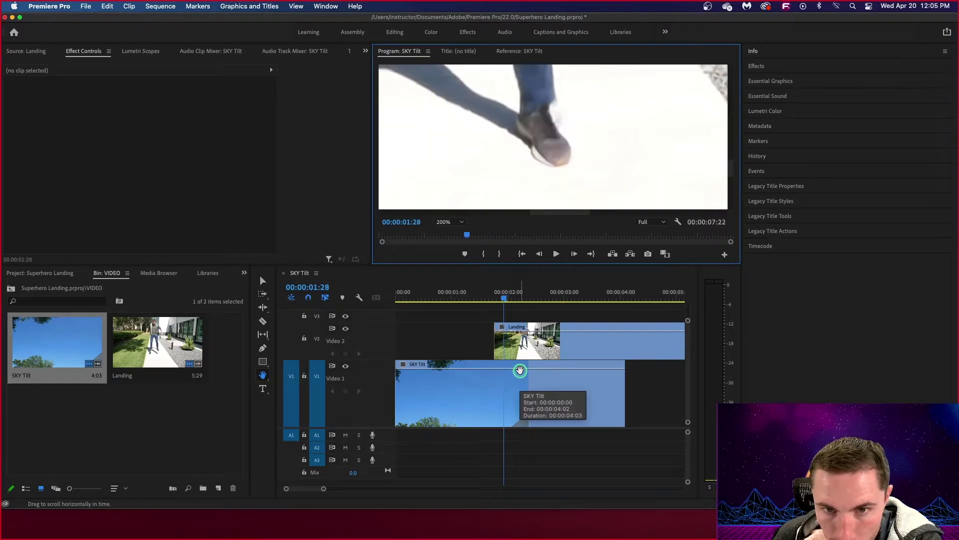
{"action": "key", "text": "Right"}
{"action": "key", "text": "Right"}
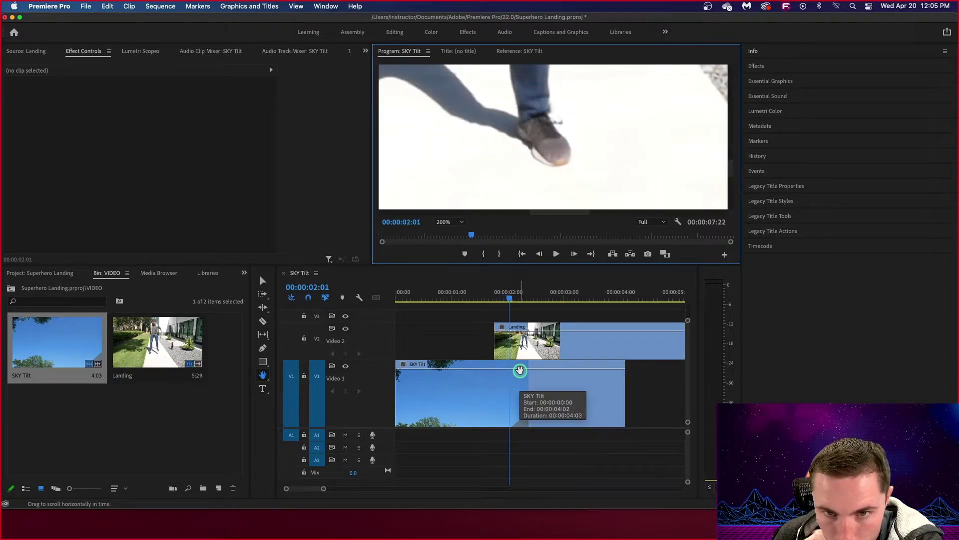
{"action": "key", "text": "Left"}
{"action": "key", "text": "Left"}
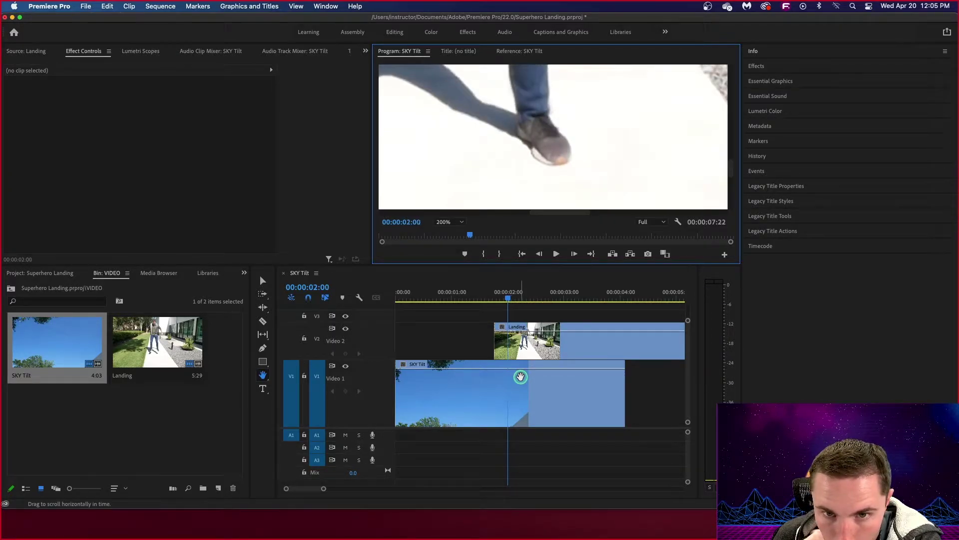
{"action": "key", "text": "Left"}
{"action": "key", "text": "Right"}
{"action": "key", "text": "Right"}
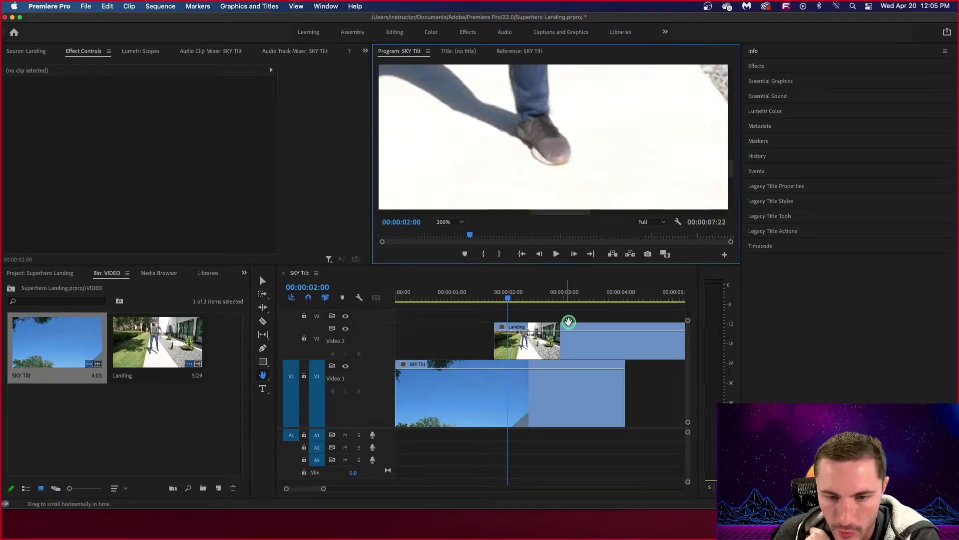
Step: Return the program preview to Fit and compare the full-frame landing pose between 00:00:01:29 and 00:00:02:01
{"action": "left_click", "coordinate": [446, 222]}
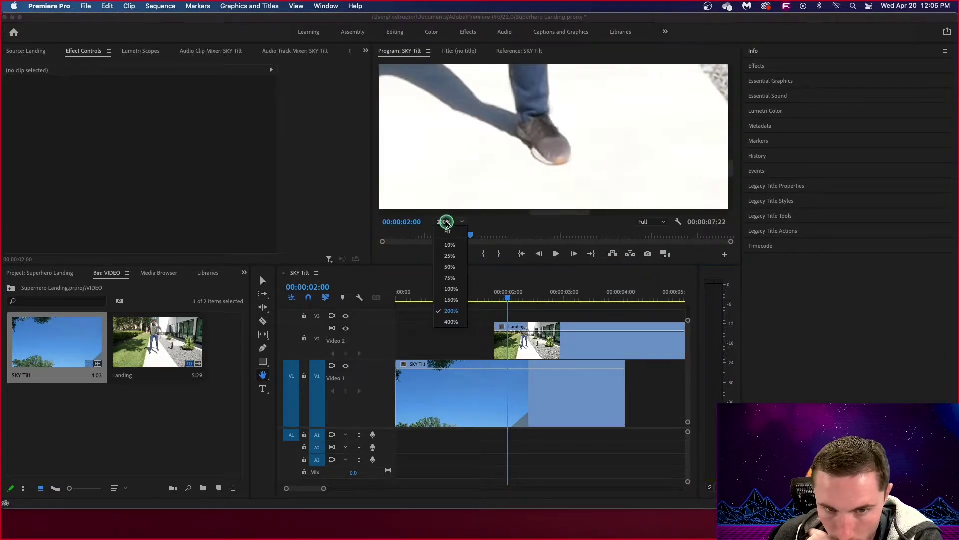
{"action": "left_click", "coordinate": [452, 290]}
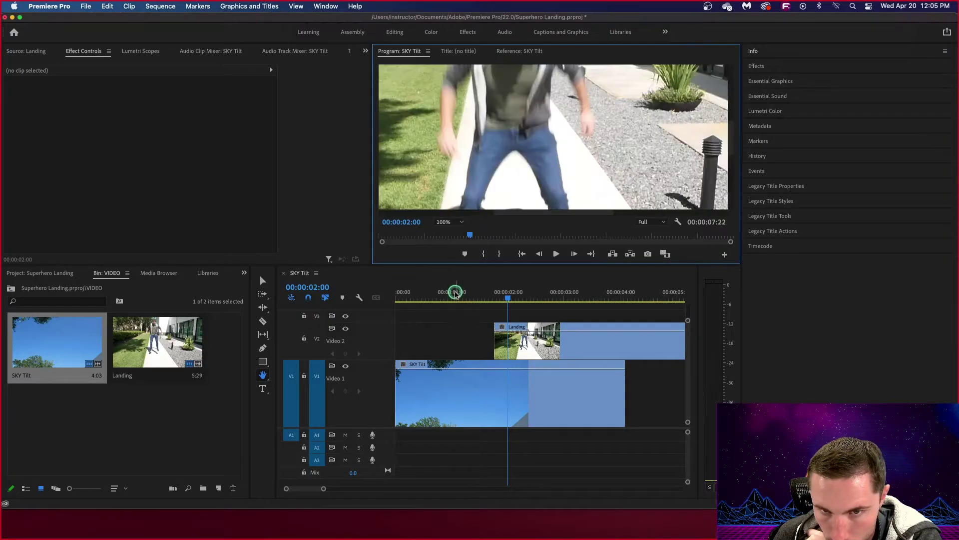
{"action": "left_click", "coordinate": [459, 222]}
{"action": "left_click", "coordinate": [450, 231]}
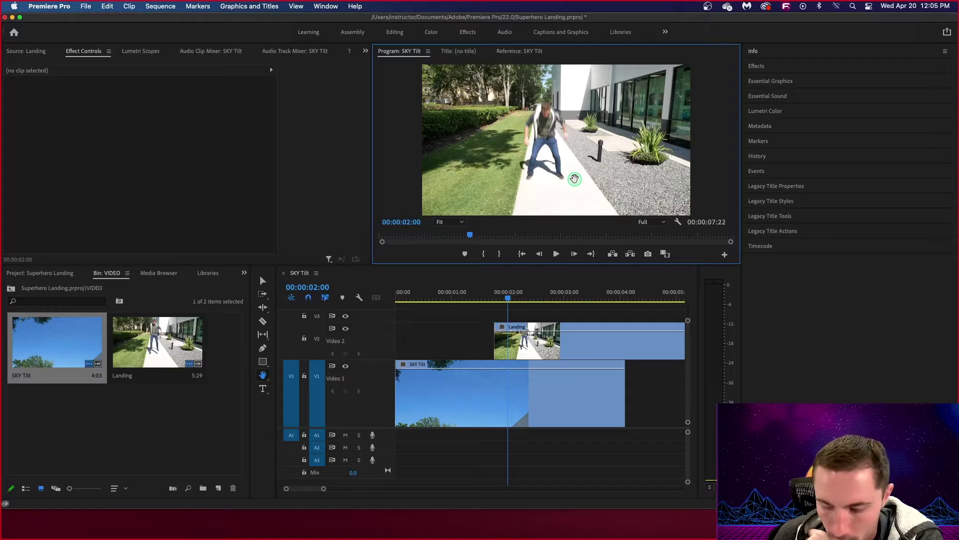
{"action": "key", "text": "Right"}
{"action": "key", "text": "Left"}
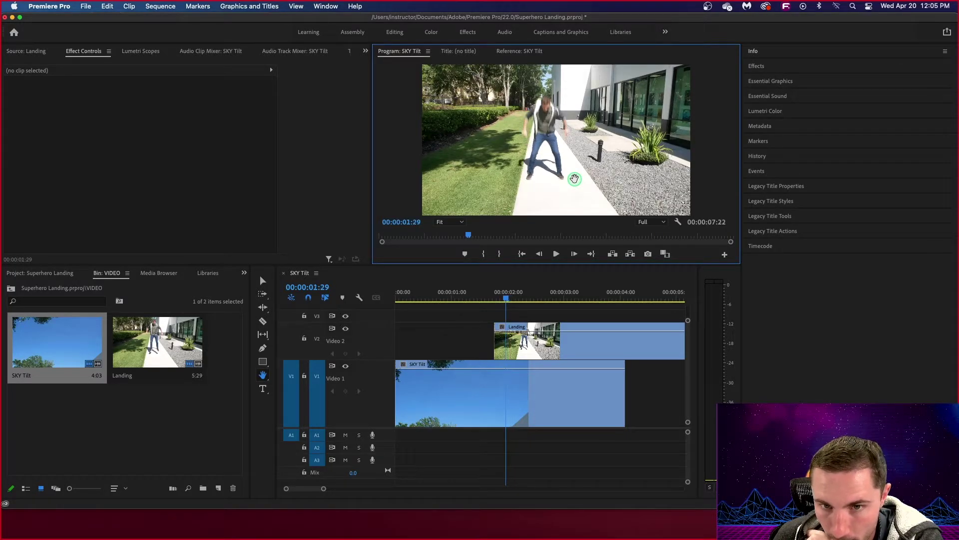
{"action": "key", "text": "Right"}
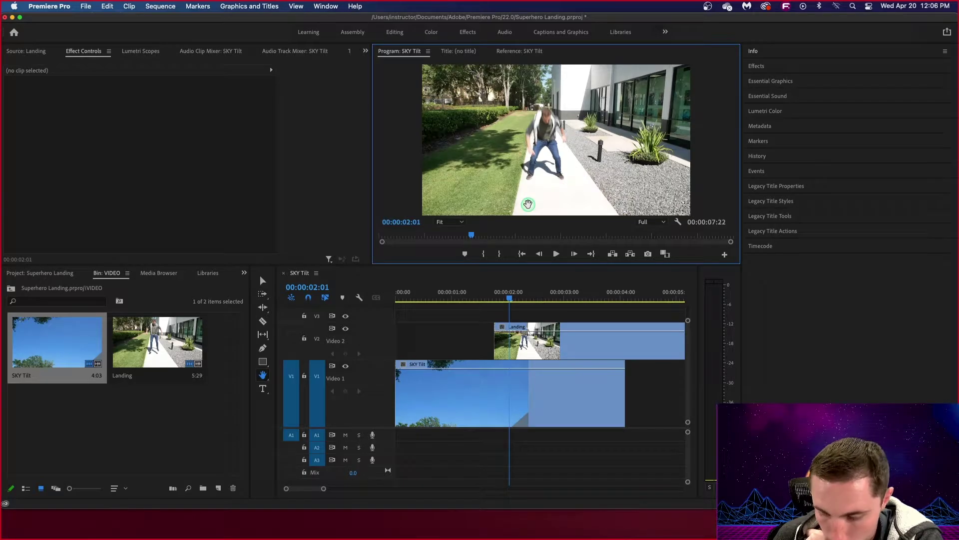
{"action": "key", "text": "Left"}
{"action": "key", "text": "Left"}
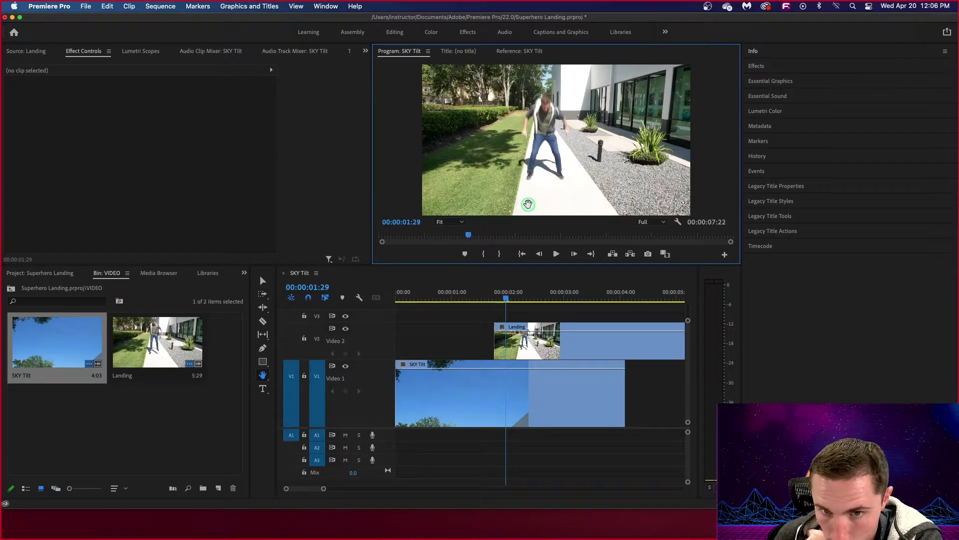
Step: Compare the full-frame landing pose frame by frame around 00:00:02:00, alternating between 00:00:01:29 and 00:00:02:01
{"action": "key", "text": "Right"}
{"action": "key", "text": "Right"}
{"action": "key", "text": "Left"}
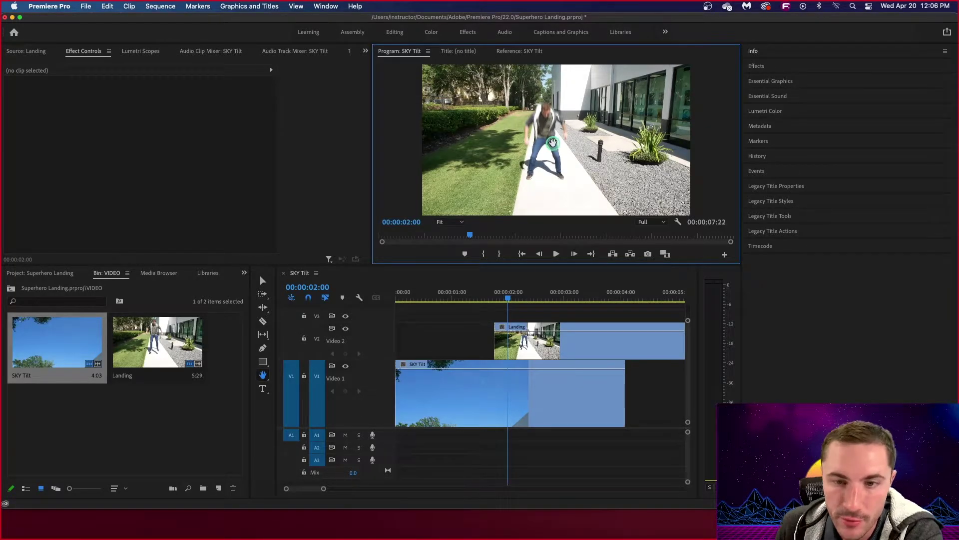
{"action": "key", "text": "Right"}
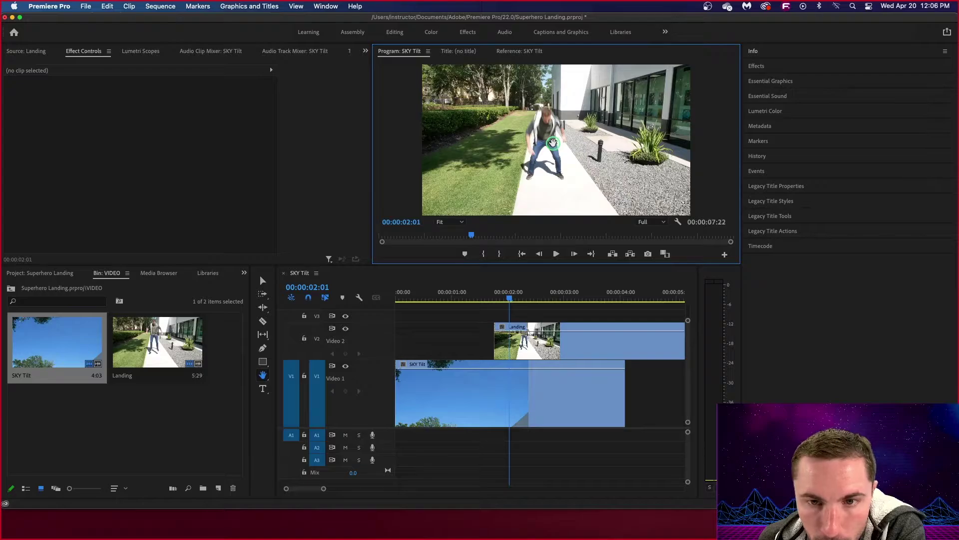
{"action": "key", "text": "Left"}
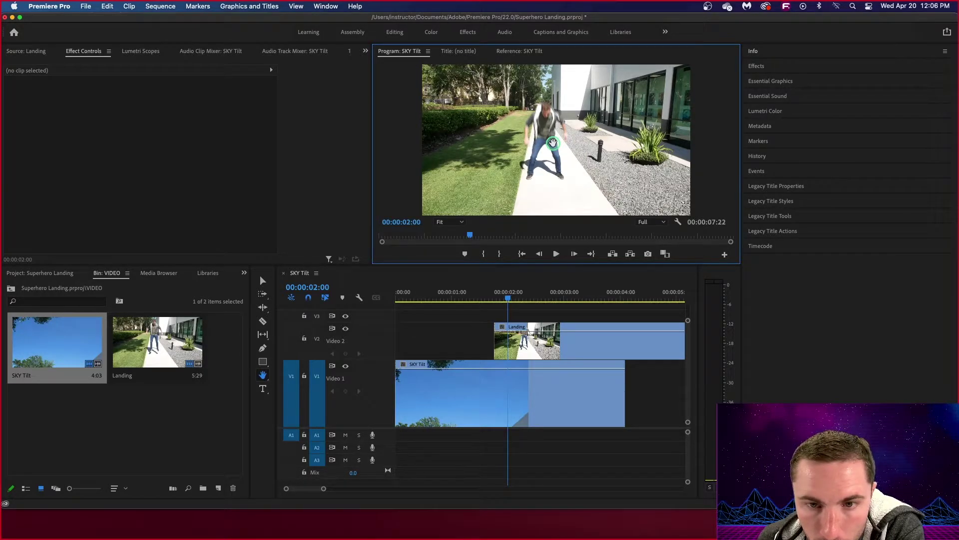
{"action": "key", "text": "Left"}
{"action": "key", "text": "Right"}
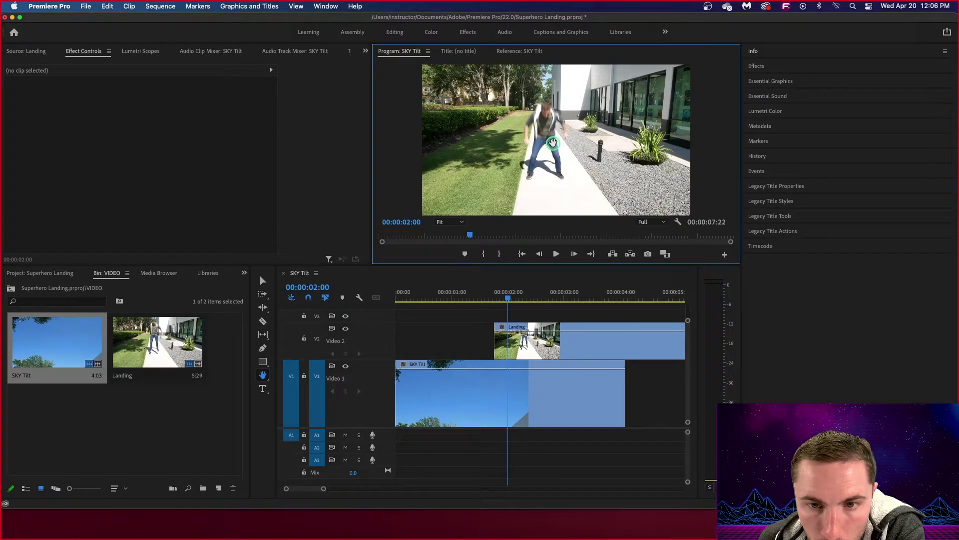
{"action": "key", "text": "Left"}
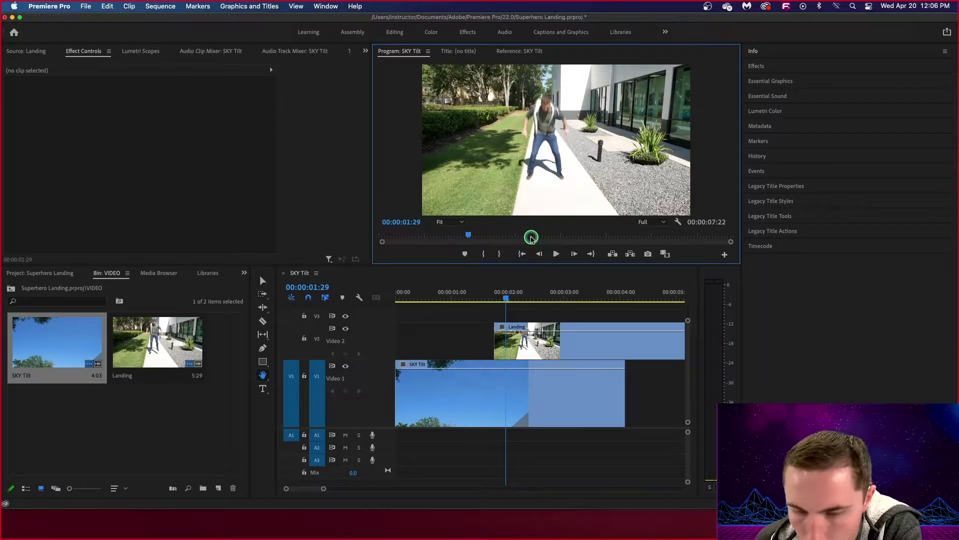
{"action": "key", "text": "Right"}
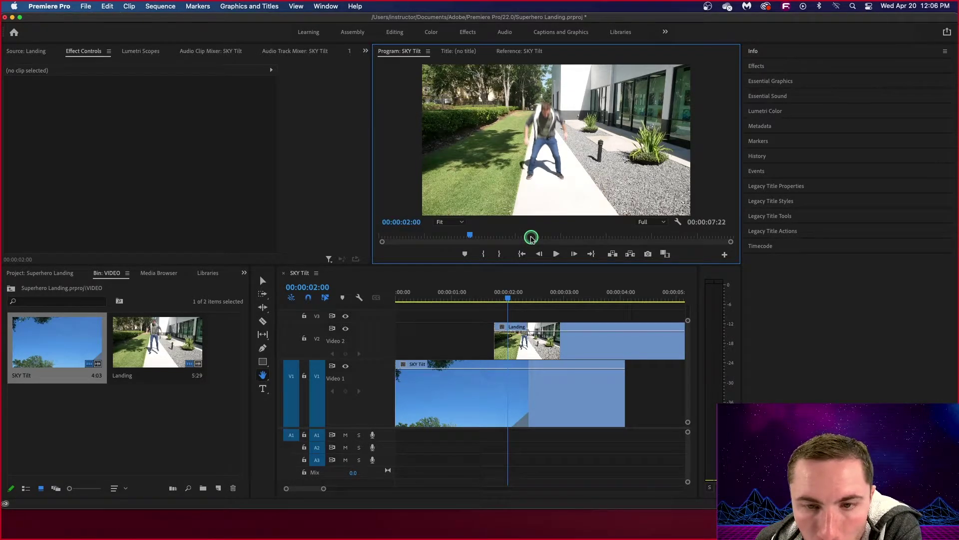
{"action": "key", "text": "Left"}
{"action": "key", "text": "Right"}
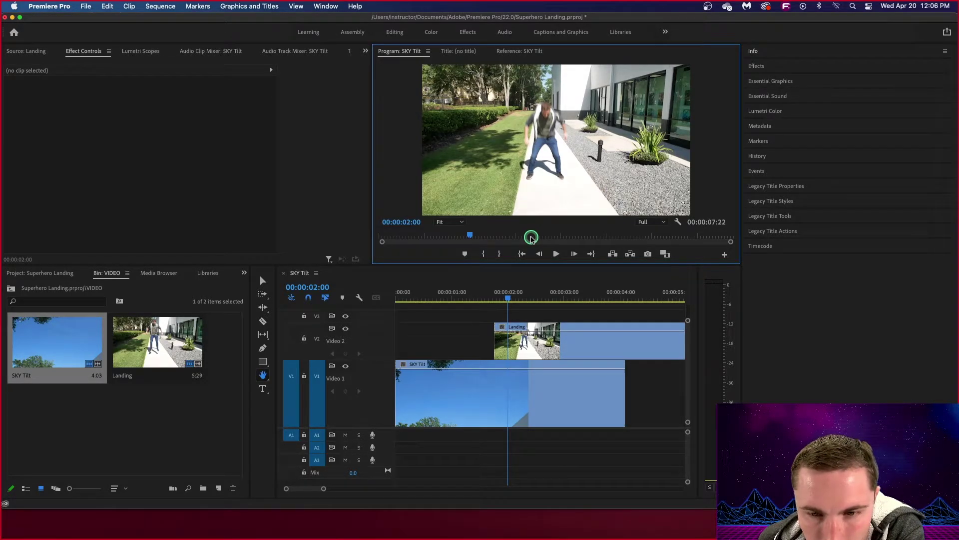
{"action": "key", "text": "Left"}
{"action": "key", "text": "Right"}
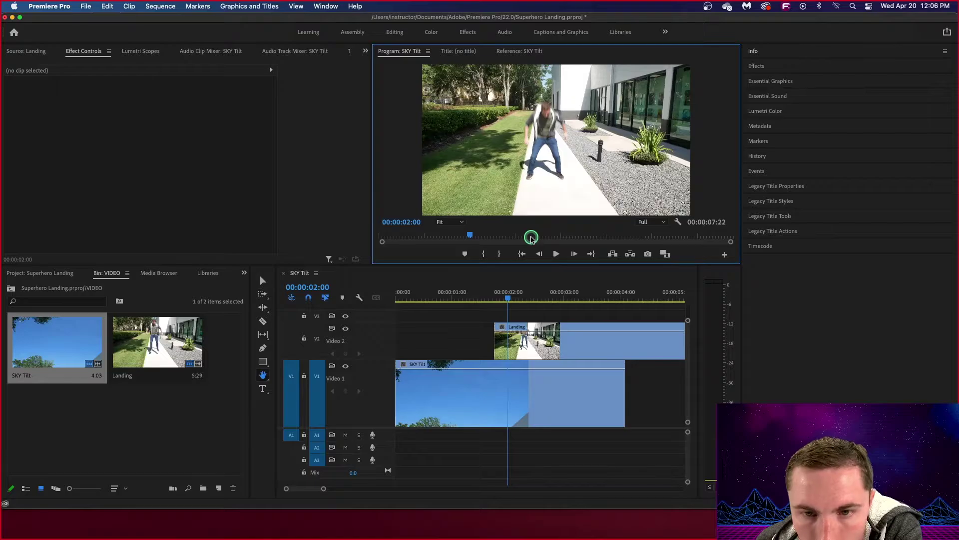
{"action": "key", "text": "Left"}
{"action": "key", "text": "Right"}
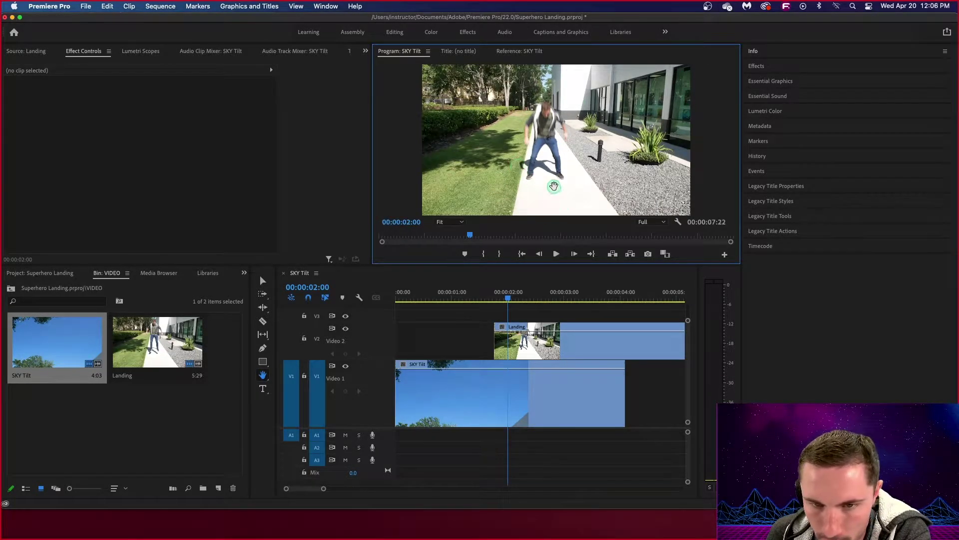
Step: Magnify the program preview to 200% and inspect the landing foot on the 00:00:02:00 frame
{"action": "left_click", "coordinate": [447, 222]}
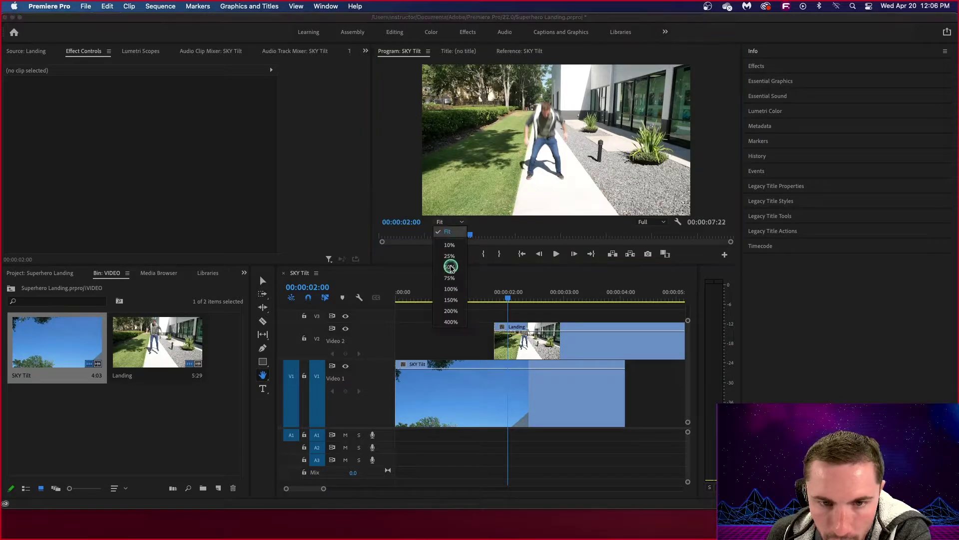
{"action": "left_click", "coordinate": [449, 310]}
{"action": "left_click_drag", "start_coordinate": [536, 197], "coordinate": [567, 133]}
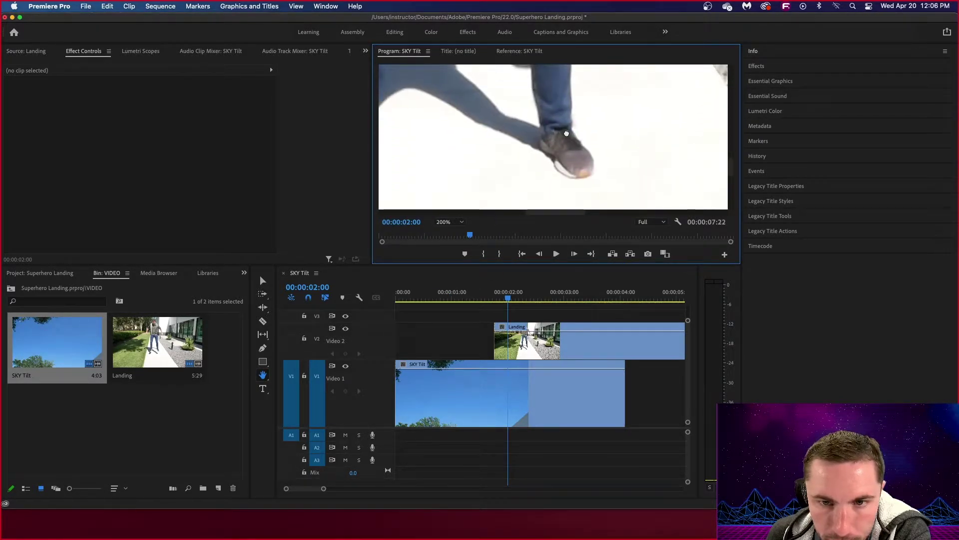
{"action": "left_click", "coordinate": [531, 212]}
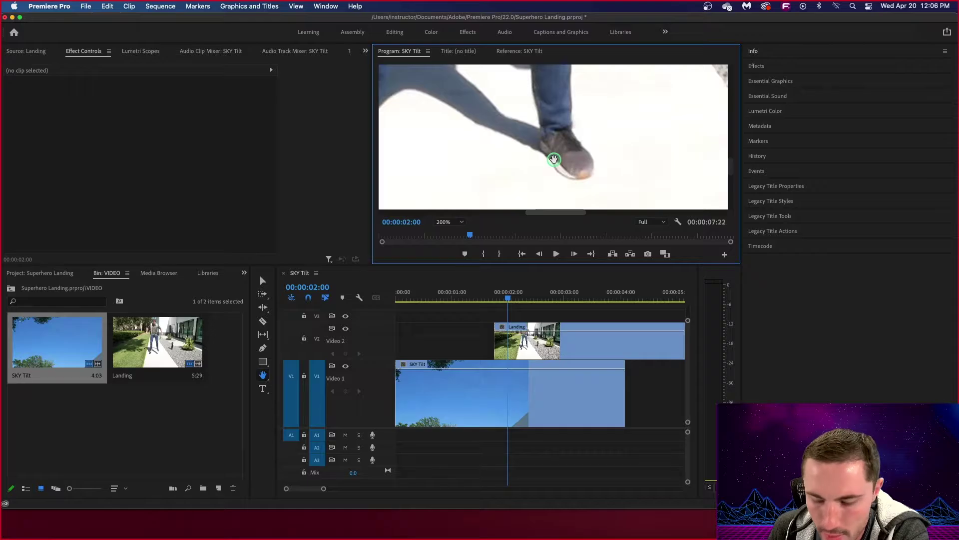
Step: Set the program preview magnification to 100% and review the jump backward from 00:00:02:01 to 00:00:01:24
{"action": "left_click", "coordinate": [447, 221]}
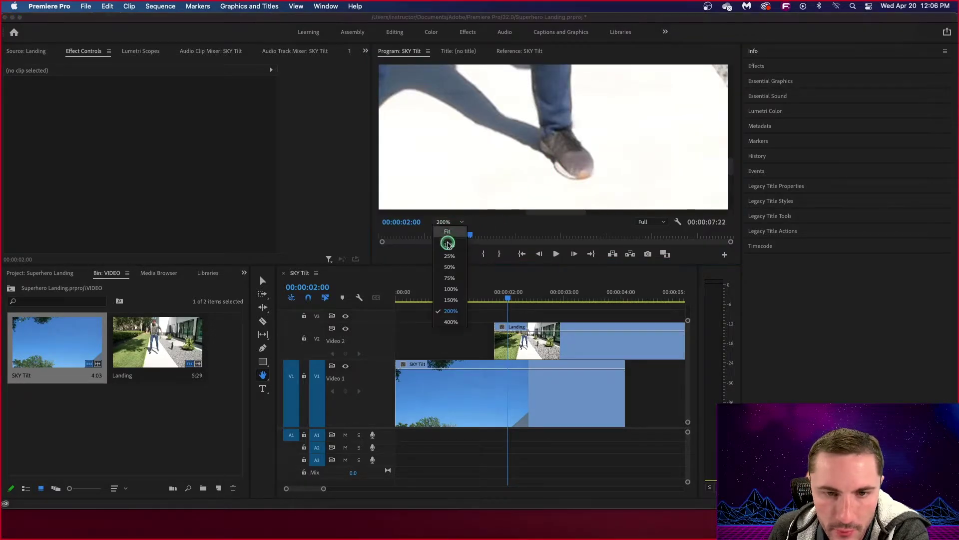
{"action": "left_click", "coordinate": [451, 288]}
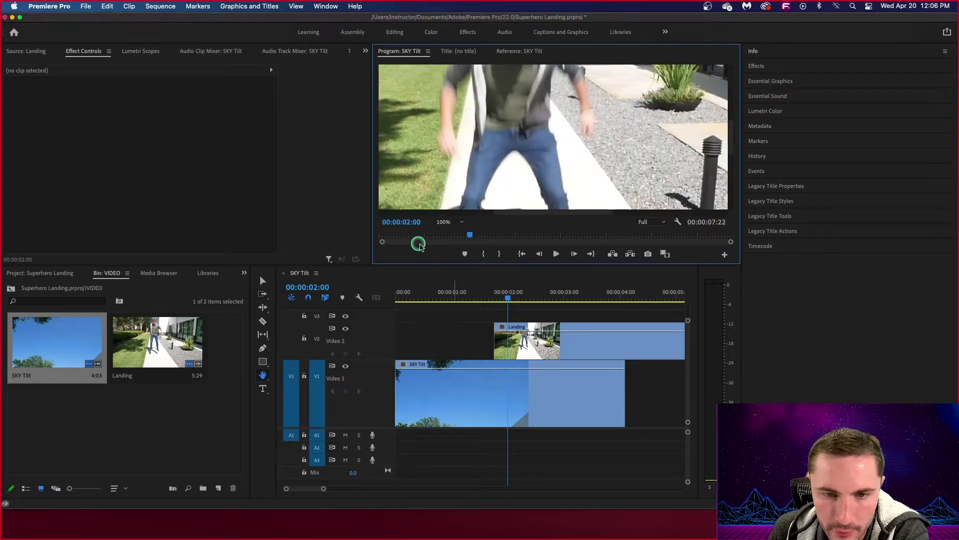
{"action": "key", "text": "Right"}
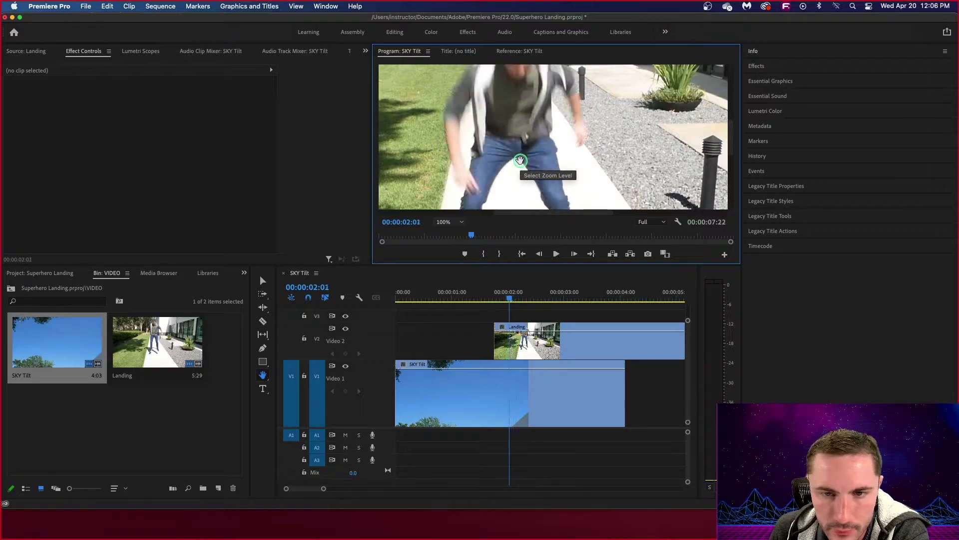
{"action": "key", "text": "Left"}
{"action": "key", "text": "Left"}
{"action": "key", "text": "Left"}
{"action": "key", "text": "Left"}
{"action": "key", "text": "Left"}
{"action": "key", "text": "Left"}
{"action": "key", "text": "Left"}
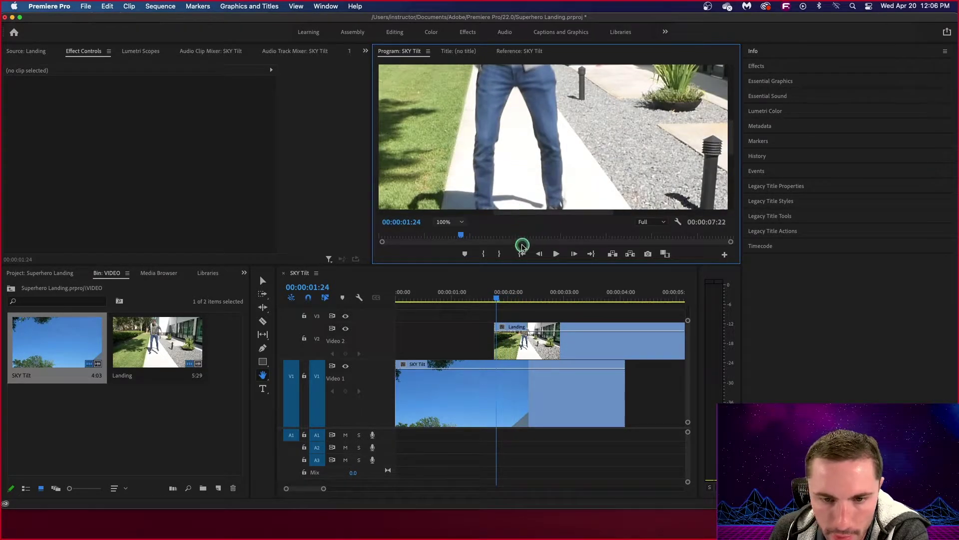
Step: Move the playhead to 00:00:02:08 and zoom the timeline in around it for single-frame detail
{"action": "left_click", "coordinate": [523, 286]}
{"action": "key", "text": "="}
{"action": "key", "text": "="}
{"action": "key", "text": "="}
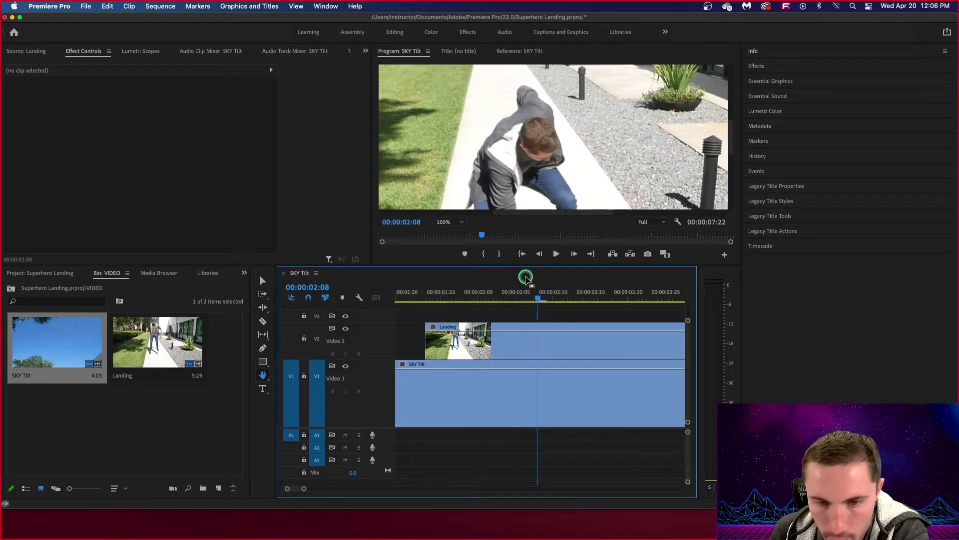
Step: Center the 100% preview on the feet and review the landing backward from 00:00:02:08 to 00:00:01:28
{"action": "left_click", "coordinate": [545, 106]}
{"action": "key", "text": "Left"}
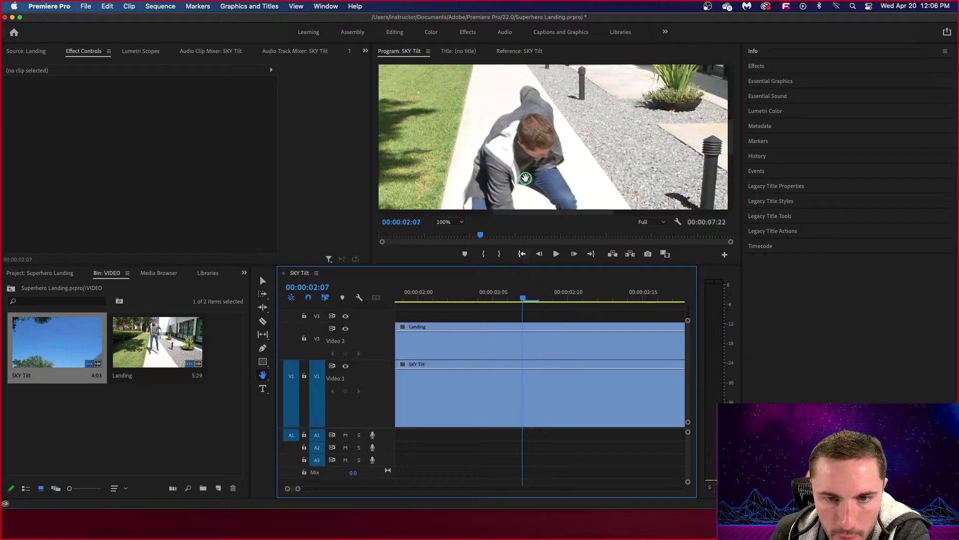
{"action": "key", "text": "Left"}
{"action": "key", "text": "Left"}
{"action": "key", "text": "Left"}
{"action": "key", "text": "Left"}
{"action": "key", "text": "Left"}
{"action": "key", "text": "Left"}
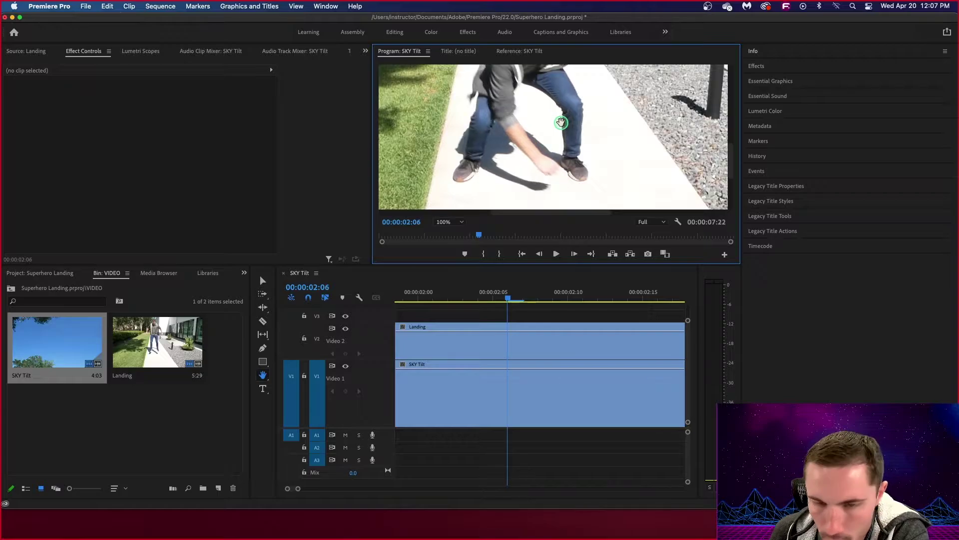
{"action": "left_click", "coordinate": [561, 122]}
{"action": "key", "text": "Left"}
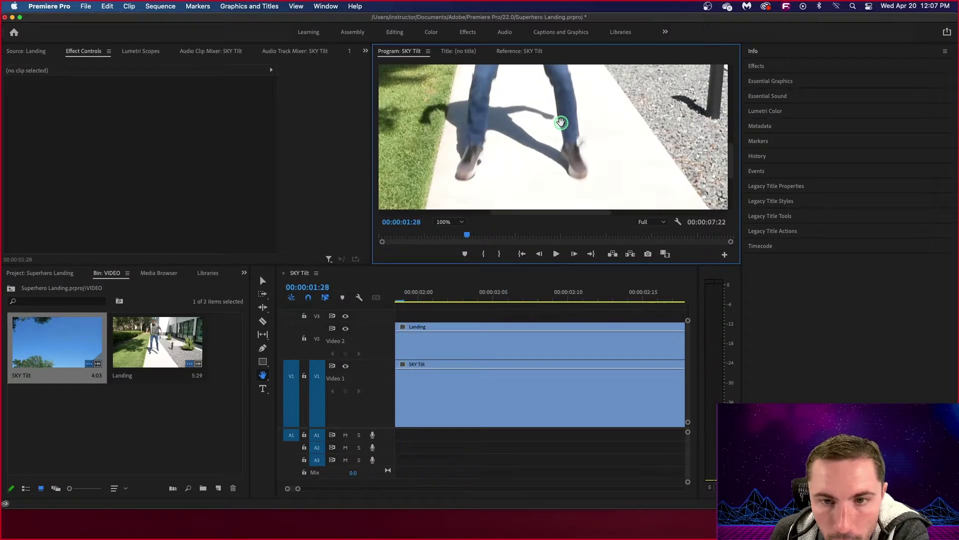
Step: Compare the feet and shadow at 100% in the frames around 00:00:02:00 and 00:00:02:01 for ground contact
{"action": "key", "text": "Right"}
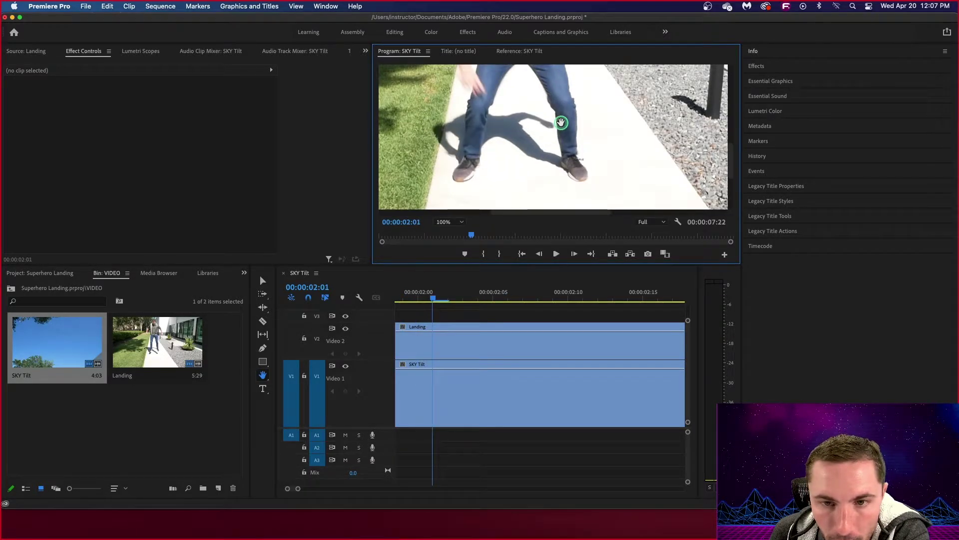
{"action": "key", "text": "Left"}
{"action": "key", "text": "Right"}
{"action": "key", "text": "Left"}
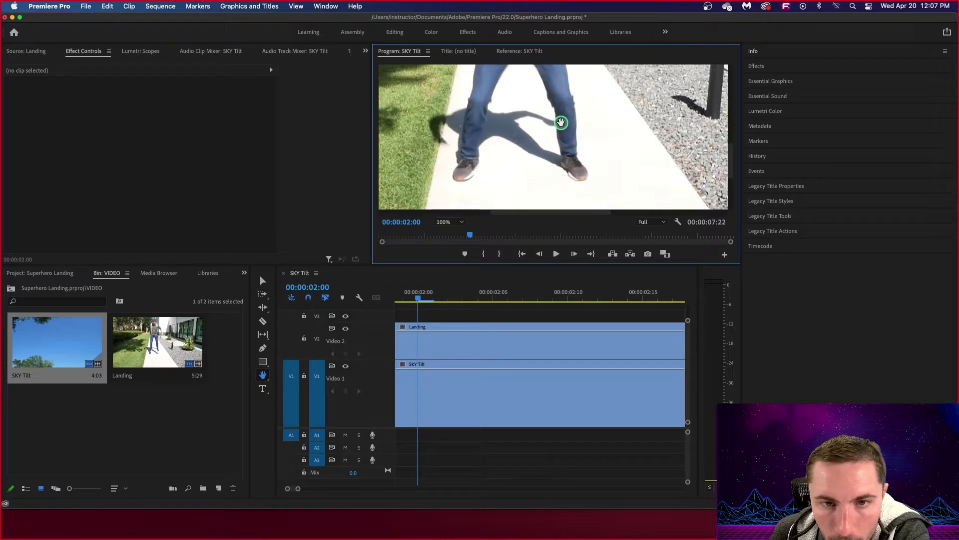
{"action": "key", "text": "Right"}
{"action": "key", "text": "Right"}
{"action": "key", "text": "Right"}
{"action": "key", "text": "Left"}
{"action": "key", "text": "Left"}
{"action": "key", "text": "Left"}
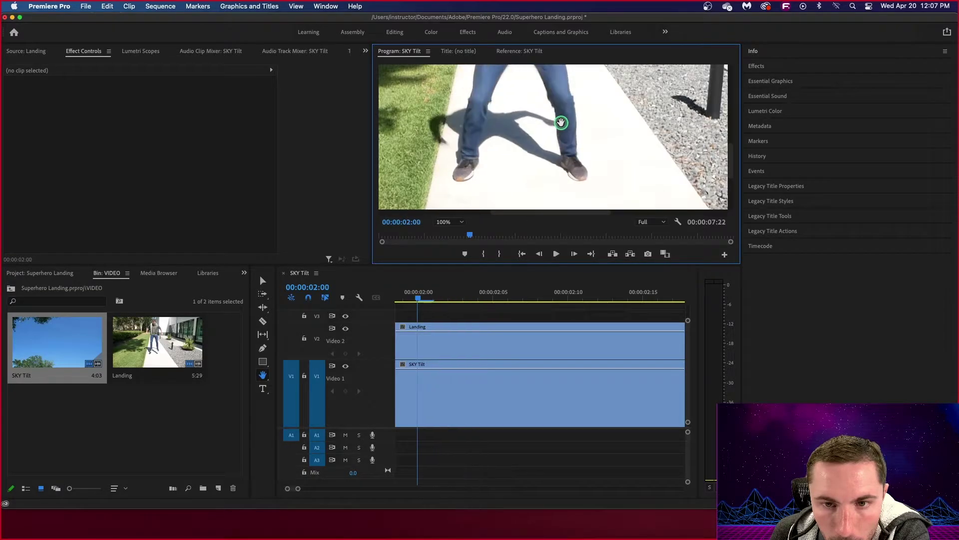
{"action": "key", "text": "Right"}
{"action": "key", "text": "Left"}
{"action": "key", "text": "Right"}
{"action": "key", "text": "Left"}
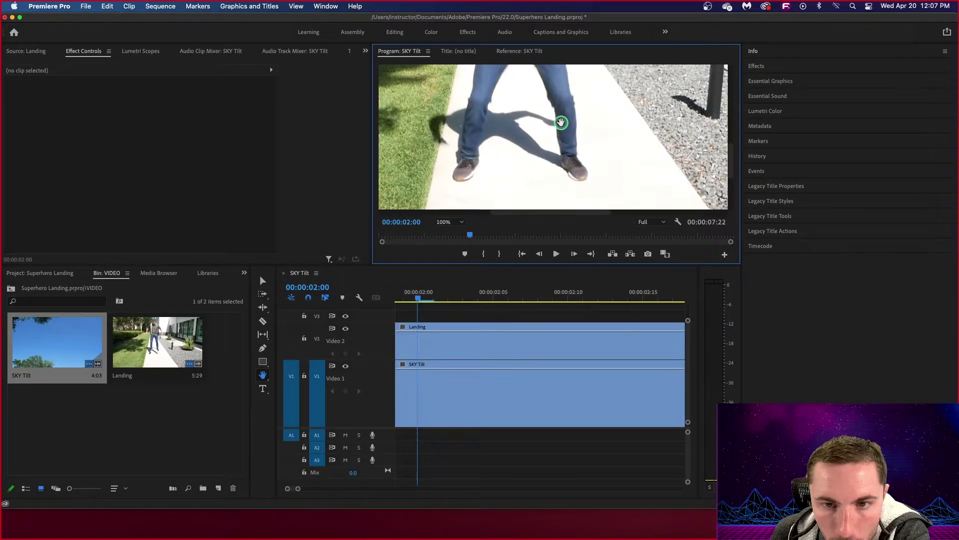
{"action": "key", "text": "Right"}
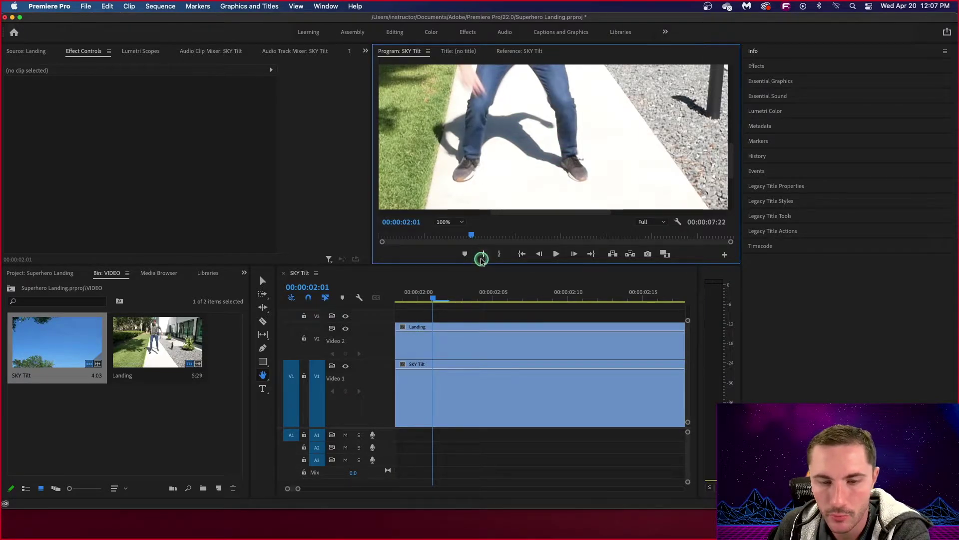
Step: Show the upper body in the preview and compare its motion between 00:00:02:00 and 00:00:02:02
{"action": "left_click_drag", "start_coordinate": [501, 170], "coordinate": [506, 297]}
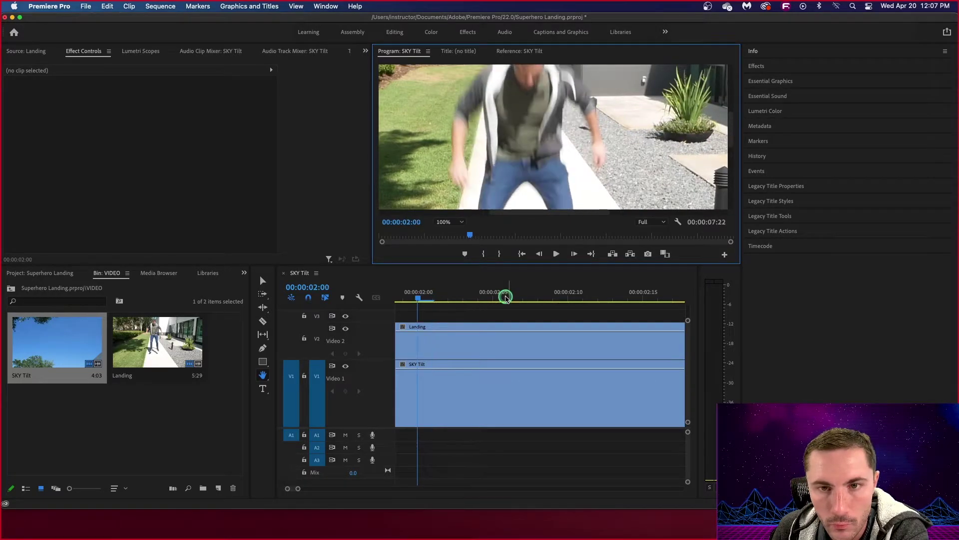
{"action": "key", "text": "Right"}
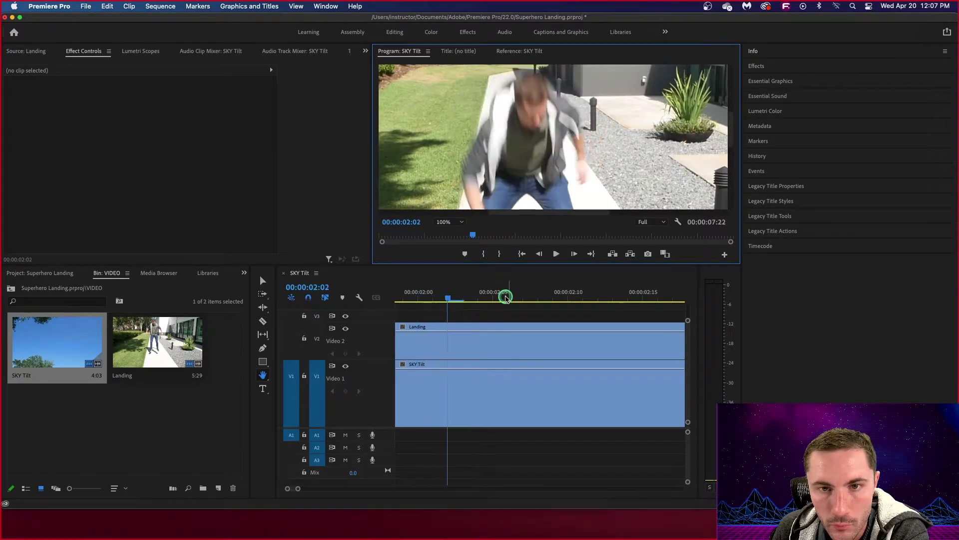
{"action": "key", "text": "Left"}
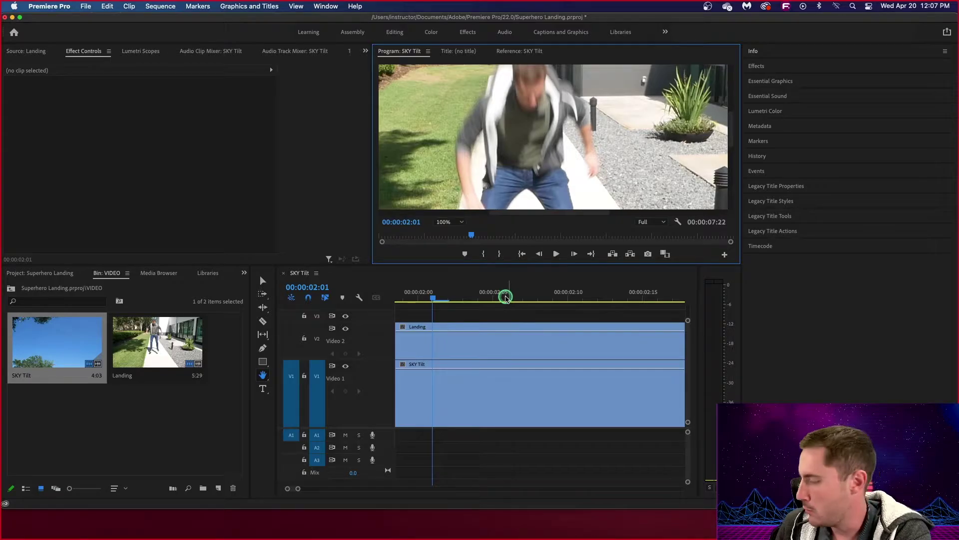
Step: Bring the feet back into the preview and recheck the frames from 00:00:01:29 onward for the touchdown moment
{"action": "left_click_drag", "start_coordinate": [566, 159], "coordinate": [557, 121]}
{"action": "key", "text": "Left"}
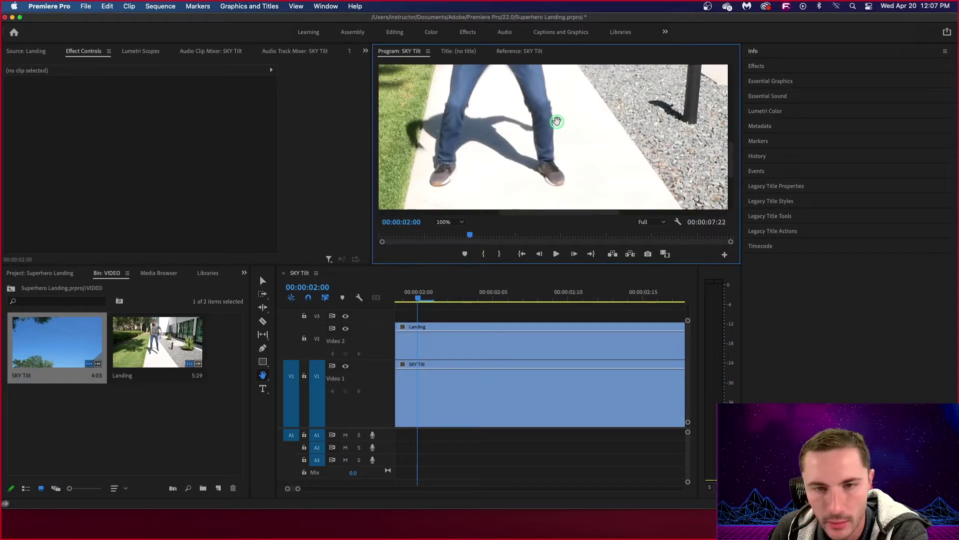
{"action": "key", "text": "Right"}
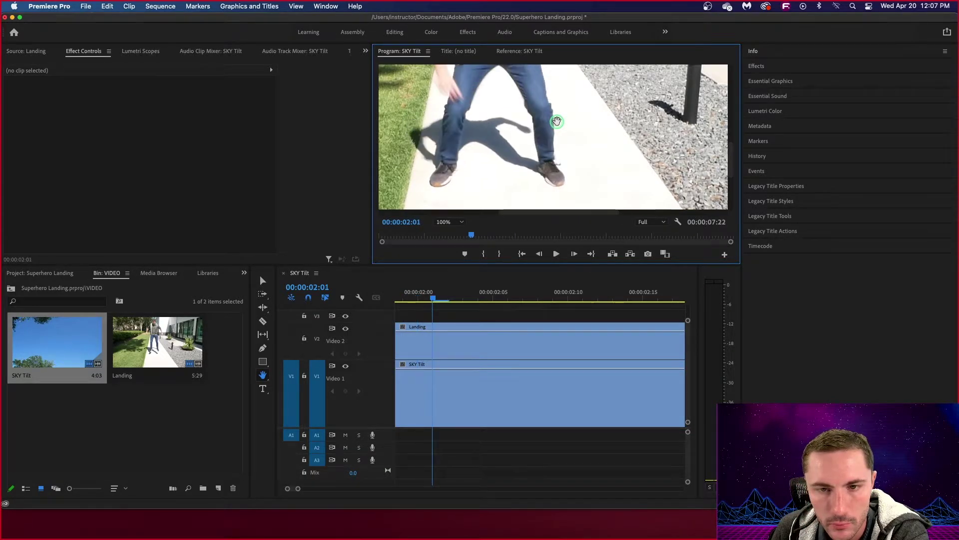
{"action": "key", "text": "Left"}
{"action": "key", "text": "Left"}
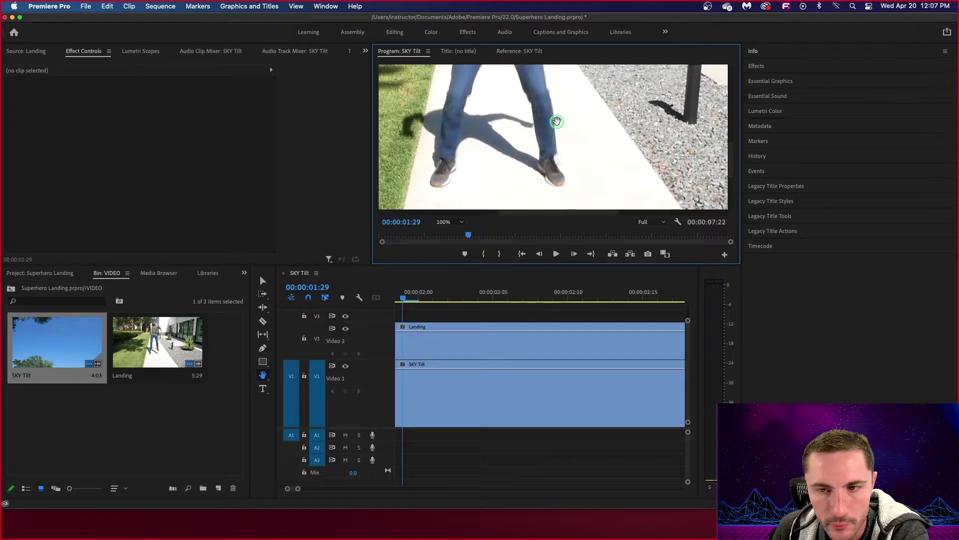
{"action": "key", "text": "Right"}
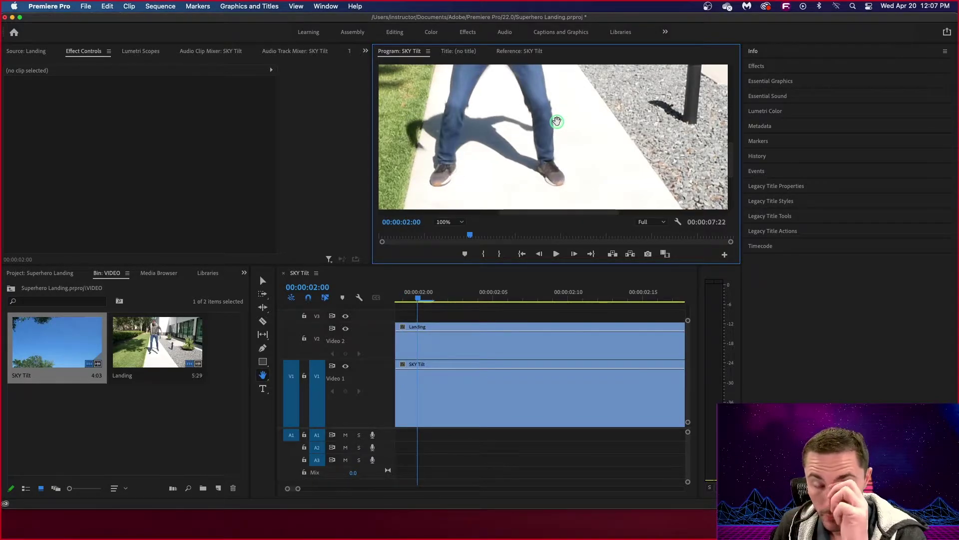
{"action": "key", "text": "Right"}
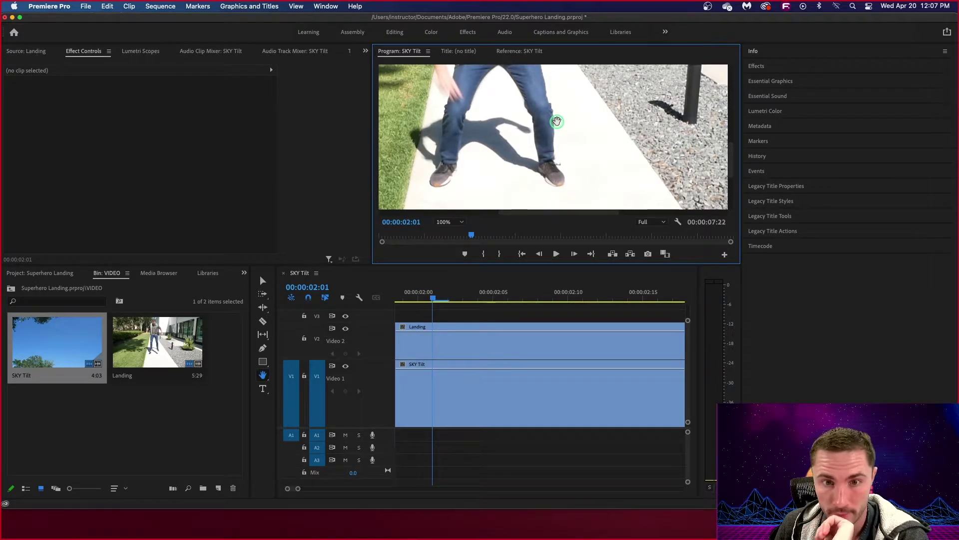
{"action": "key", "text": "Left"}
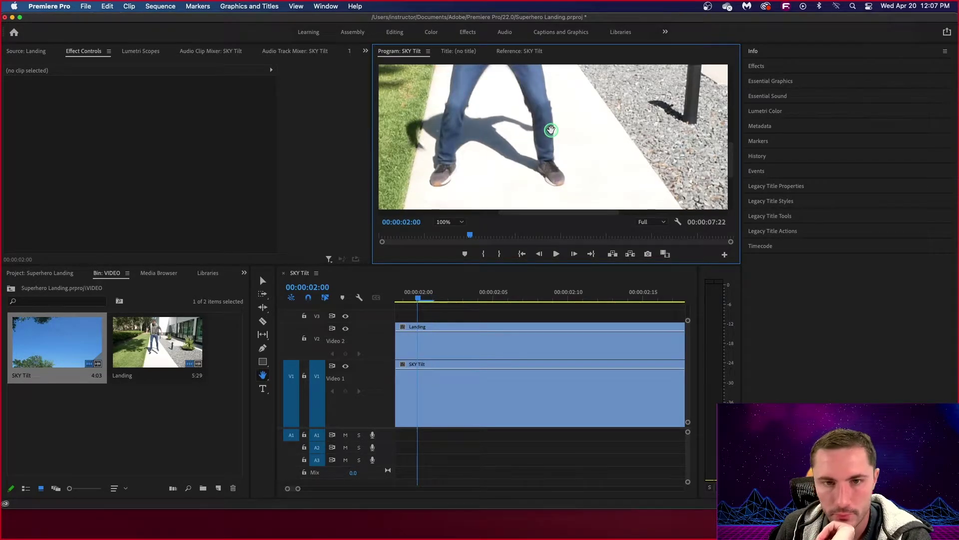
{"action": "key", "text": "Right"}
{"action": "key", "text": "Right"}
{"action": "key", "text": "Right"}
{"action": "key", "text": "Right"}
{"action": "key", "text": "Left"}
{"action": "key", "text": "Left"}
{"action": "key", "text": "Left"}
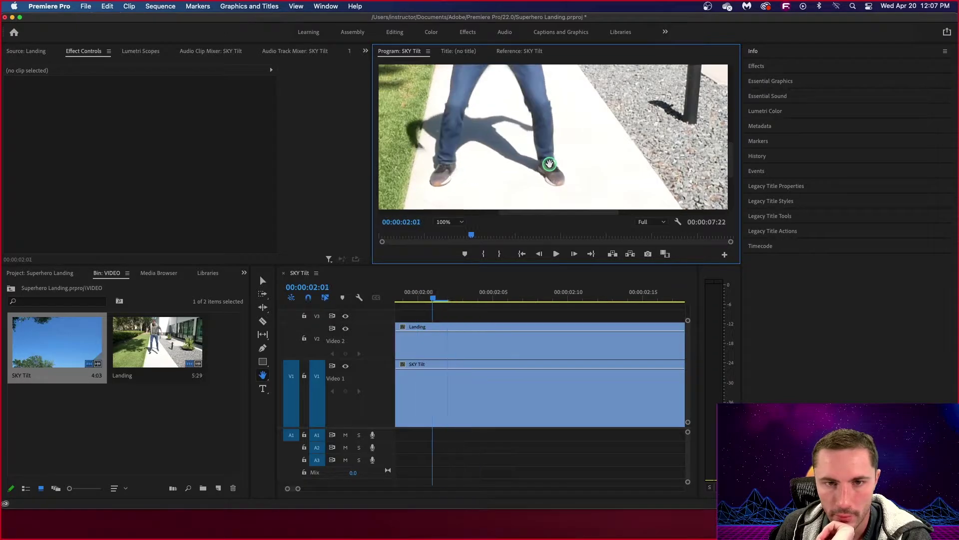
Step: Show the torso and legs in the 100% preview and compare the frames between 00:00:01:29 and 00:00:02:01
{"action": "key", "text": "Left"}
{"action": "key", "text": "Left"}
{"action": "left_click_drag", "start_coordinate": [548, 159], "coordinate": [578, 137]}
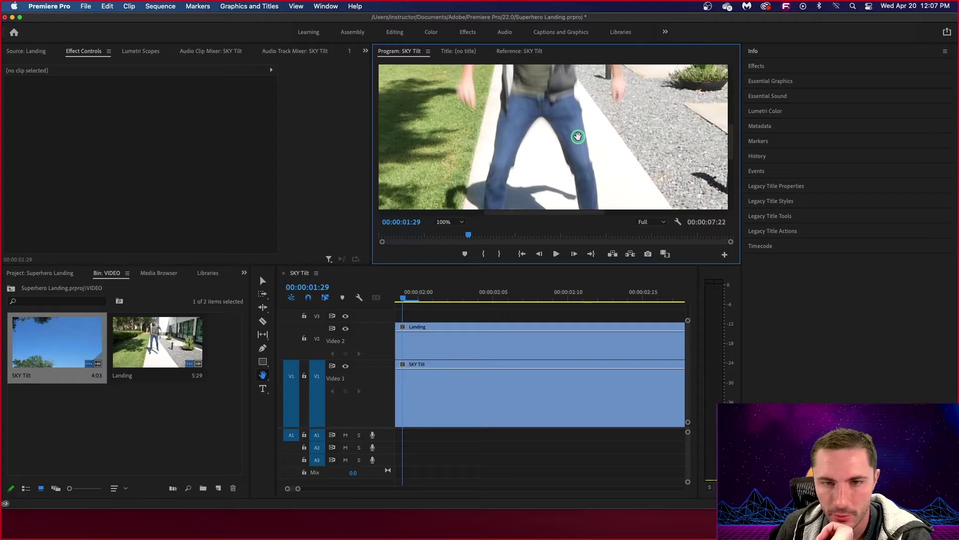
{"action": "key", "text": "Right"}
{"action": "key", "text": "Right"}
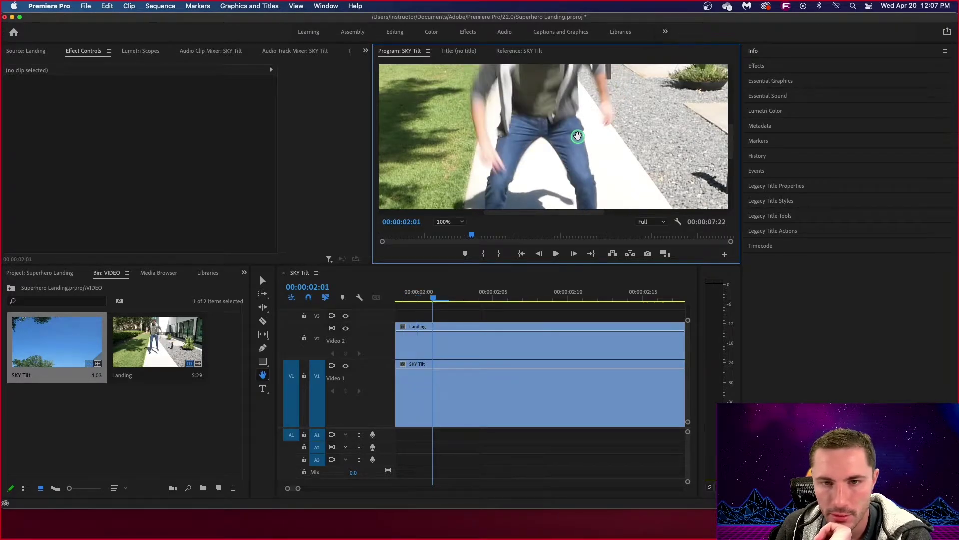
{"action": "key", "text": "Left"}
{"action": "key", "text": "Right"}
{"action": "key", "text": "Left"}
{"action": "key", "text": "Right"}
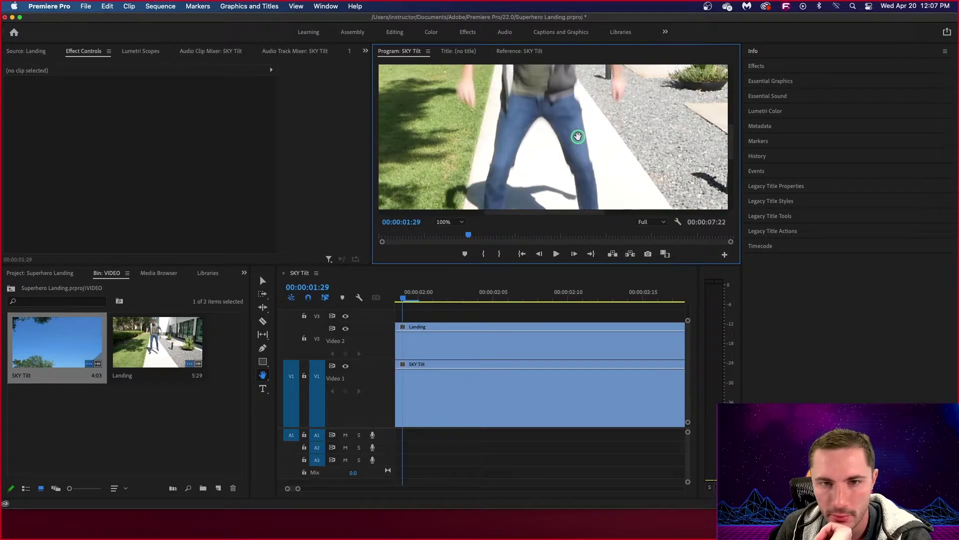
{"action": "key", "text": "Left"}
{"action": "key", "text": "Right"}
{"action": "key", "text": "Left"}
{"action": "key", "text": "Right"}
{"action": "key", "text": "Left"}
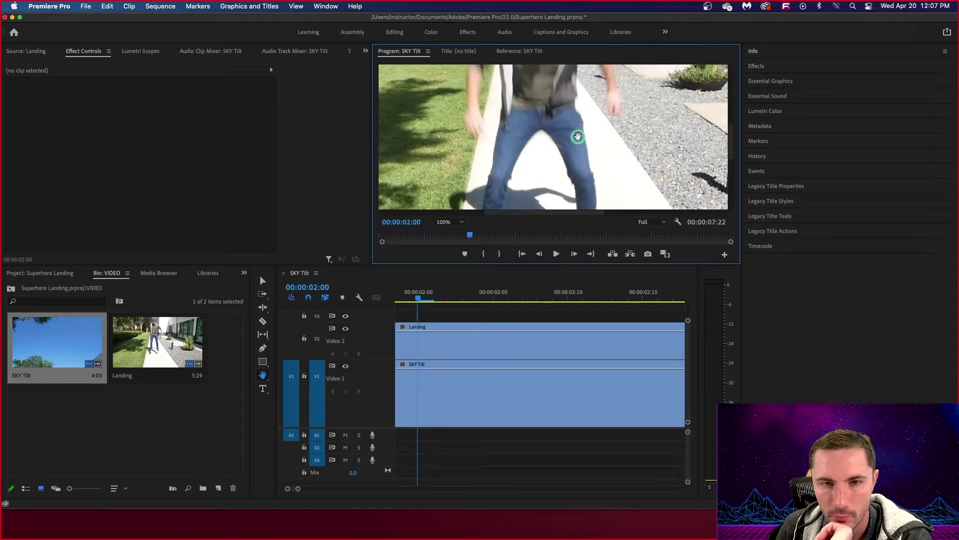
{"action": "key", "text": "Right"}
{"action": "key", "text": "Left"}
Step: Recheck the feet, park the playhead at 00:00:02:00, and set the preview zoom back to Fit
{"action": "left_click_drag", "start_coordinate": [578, 136], "coordinate": [552, 89]}
{"action": "key", "text": "Right"}
{"action": "key", "text": "Left"}
{"action": "key", "text": "Left"}
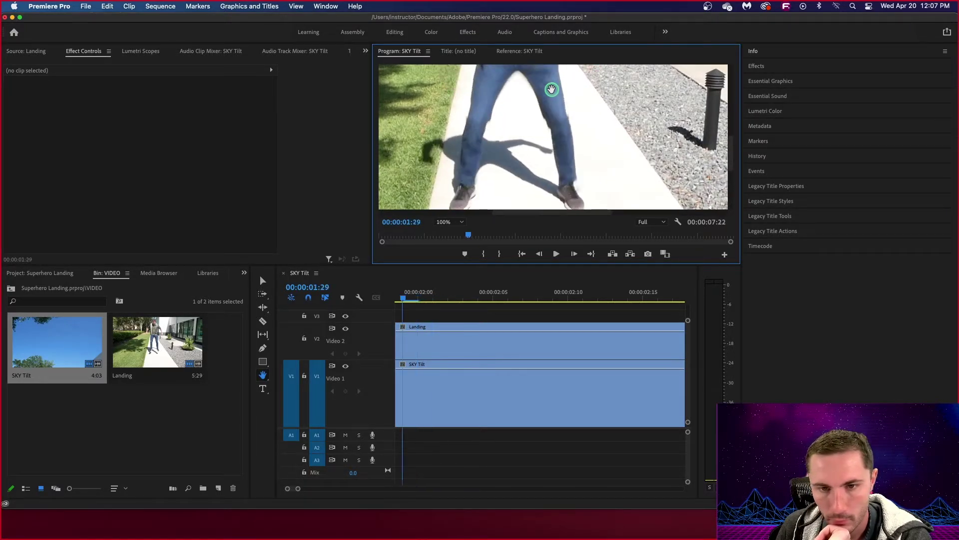
{"action": "key", "text": "Right"}
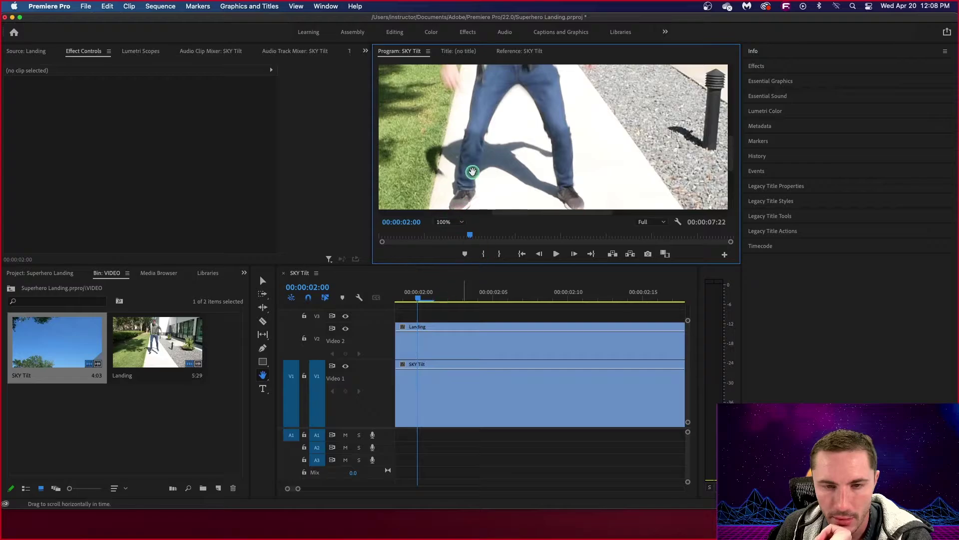
{"action": "left_click", "coordinate": [456, 221]}
{"action": "left_click", "coordinate": [453, 233]}
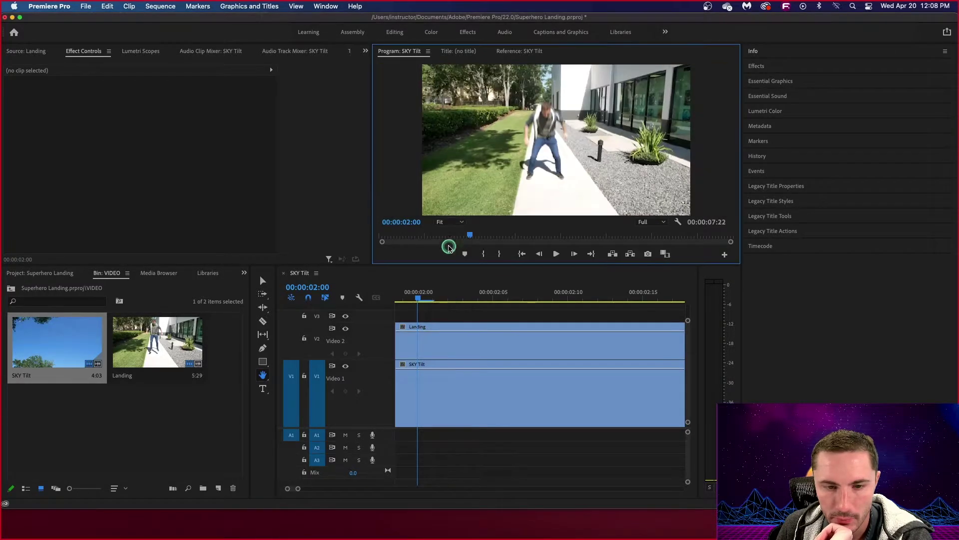
Step: Trim the start of the Landing clip on Video 2 to 00:00:01:29, one frame before touchdown
{"action": "left_click", "coordinate": [461, 340]}
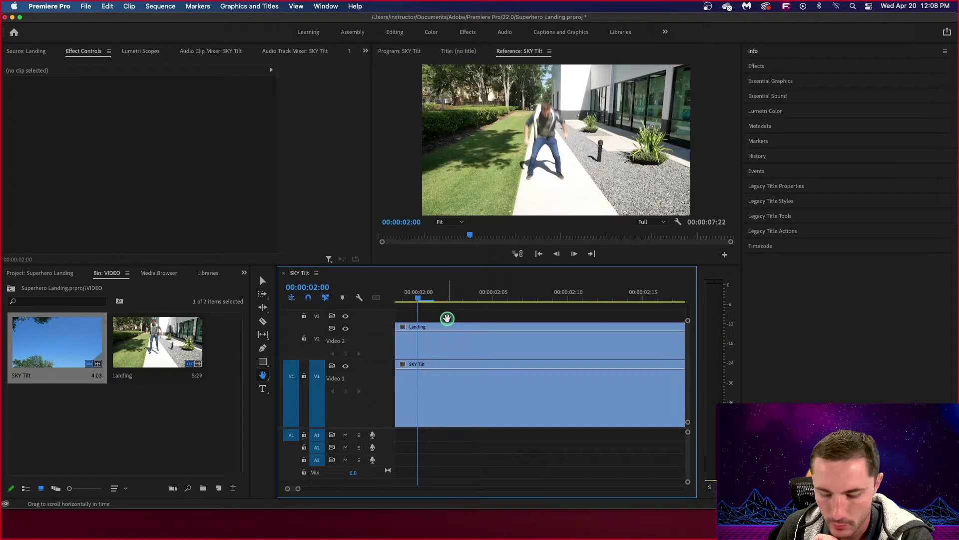
{"action": "key", "text": "v"}
{"action": "left_click", "coordinate": [451, 343]}
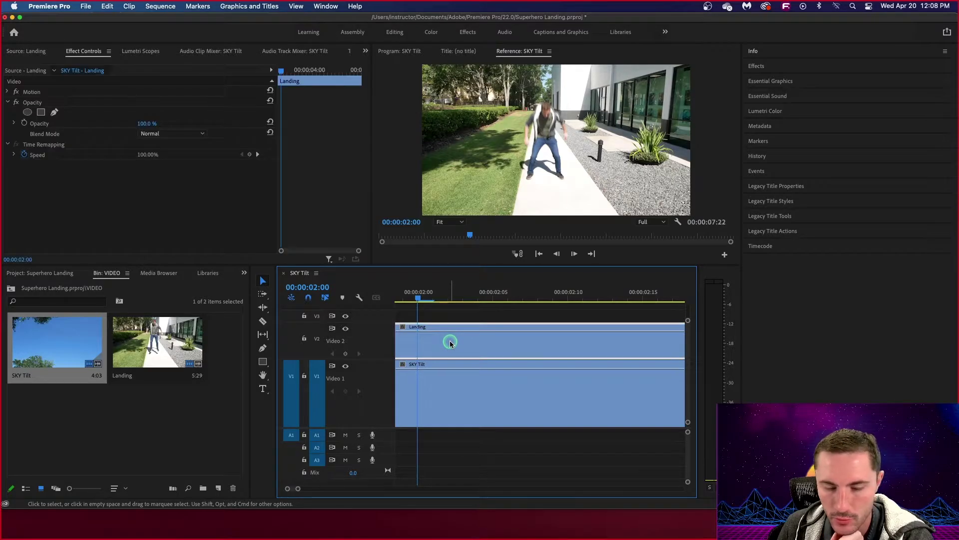
{"action": "scroll", "coordinate": [450, 343], "scroll_direction": "left", "scroll_amount": 5}
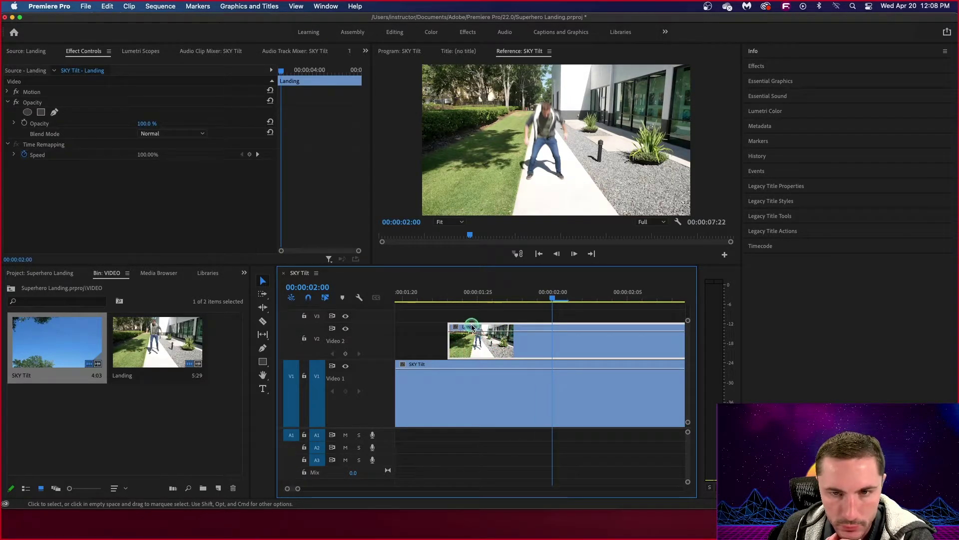
{"action": "left_click_drag", "start_coordinate": [449, 340], "coordinate": [546, 339]}
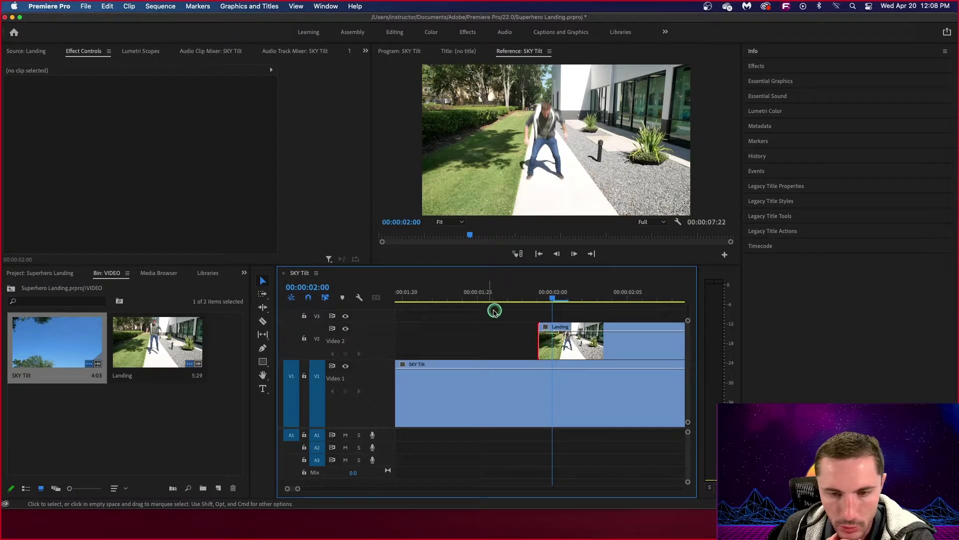
{"action": "left_click", "coordinate": [518, 287]}
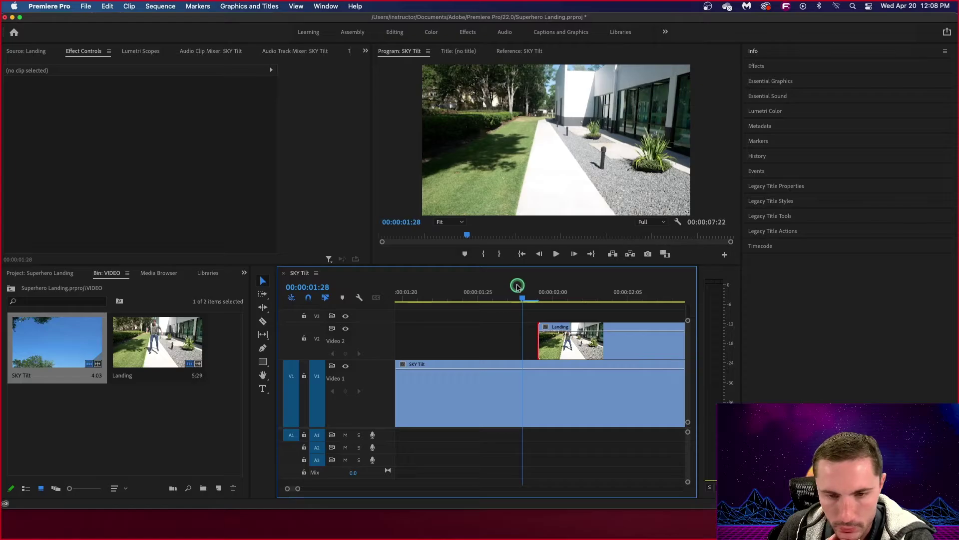
{"action": "left_click_drag", "start_coordinate": [541, 338], "coordinate": [541, 337]}
Step: Add a frame hold to the Landing clip at 00:00:02:00
{"action": "left_click_drag", "start_coordinate": [525, 294], "coordinate": [555, 299]}
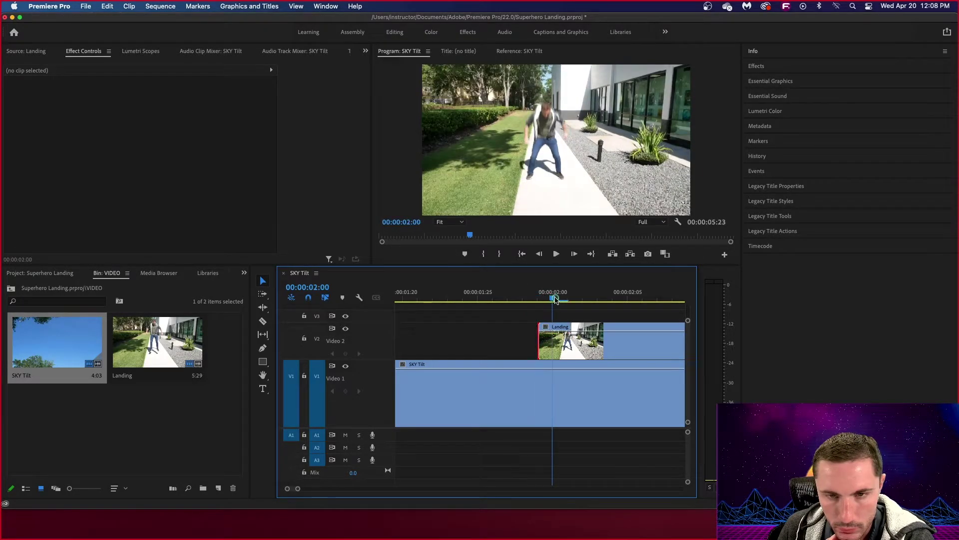
{"action": "left_click", "coordinate": [547, 345]}
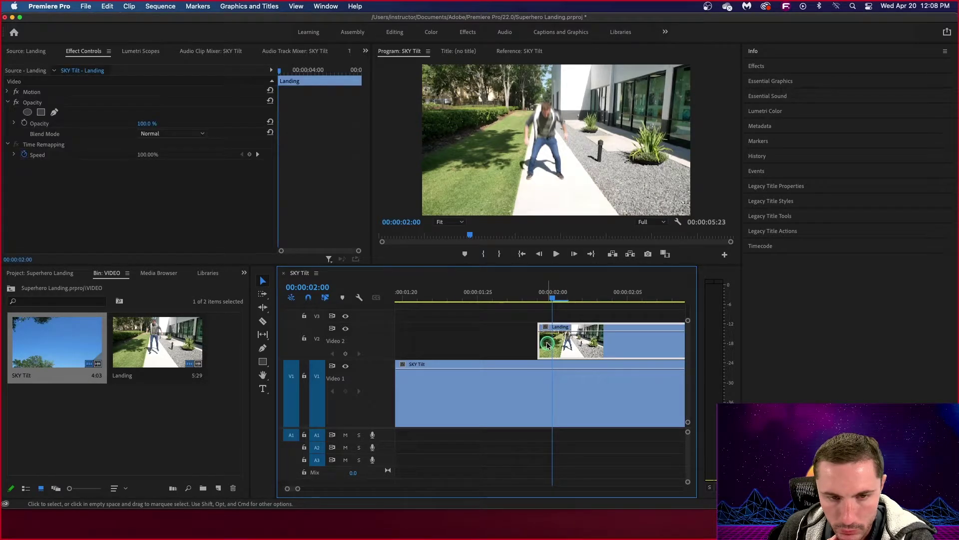
{"action": "right_click", "coordinate": [543, 346]}
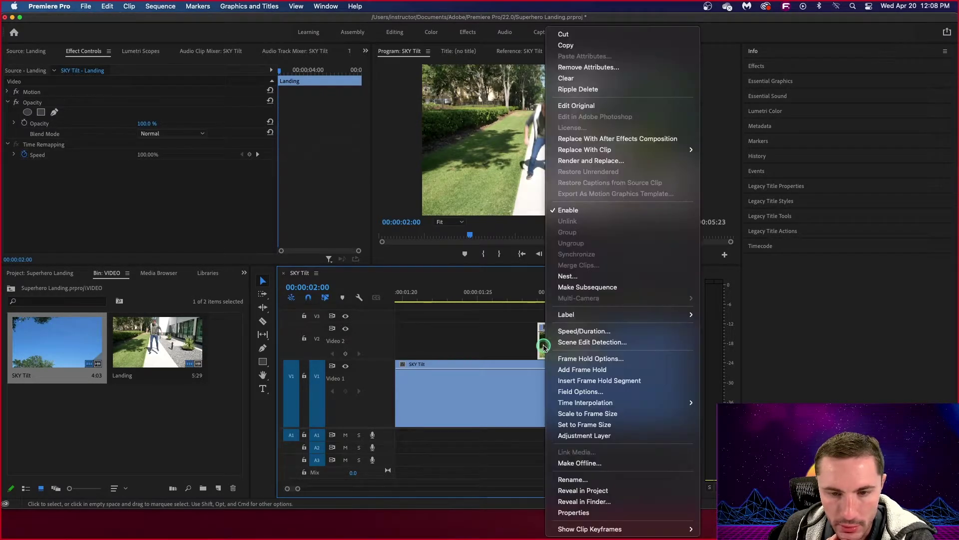
{"action": "left_click", "coordinate": [583, 370]}
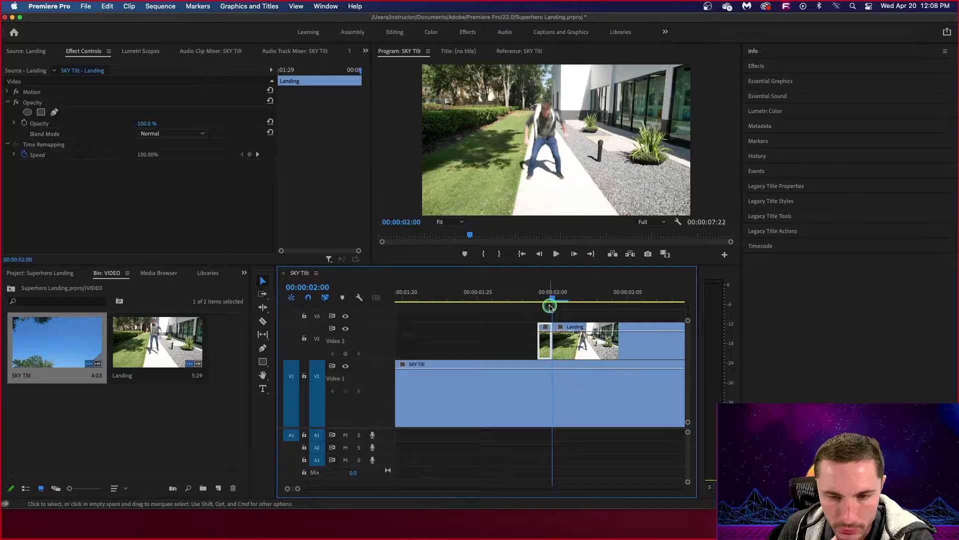
Step: Scrub the held Landing clip between 00:00:02:00 and 00:00:02:08 and examine how far the frozen frame extends along the timeline
{"action": "left_click_drag", "start_coordinate": [553, 299], "coordinate": [637, 308]}
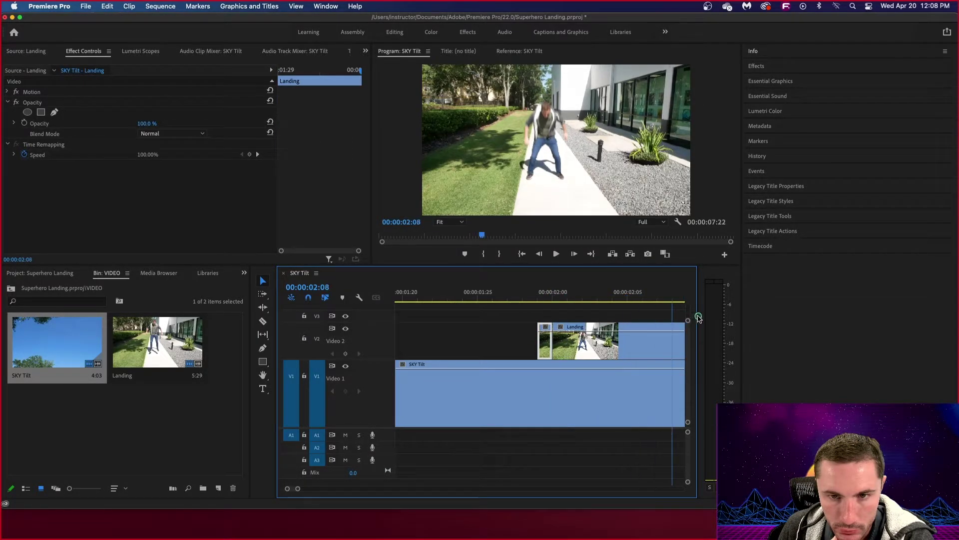
{"action": "left_click_drag", "start_coordinate": [717, 318], "coordinate": [606, 317]}
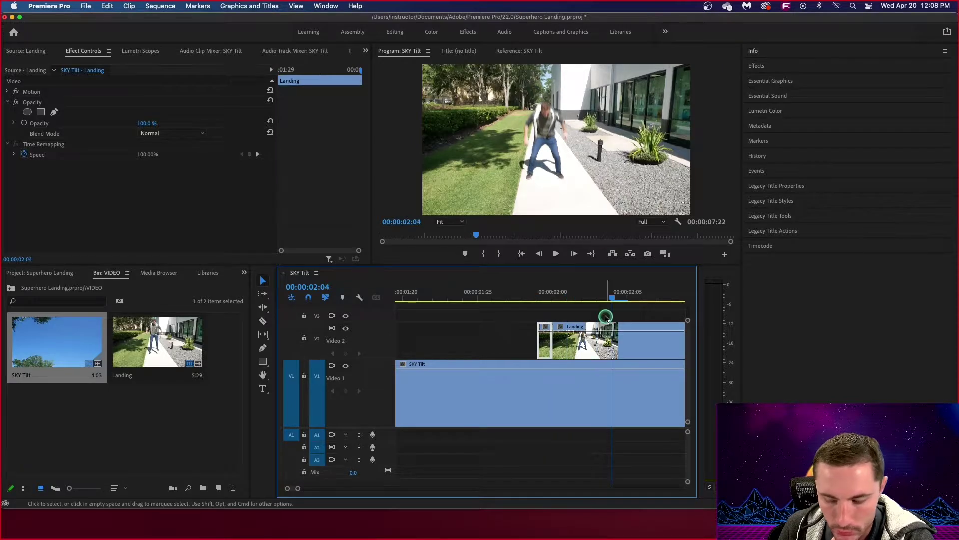
{"action": "key", "text": "minus"}
{"action": "key", "text": "minus"}
{"action": "key", "text": "minus"}
{"action": "key", "text": "minus"}
{"action": "key", "text": "minus"}
{"action": "key", "text": "equal"}
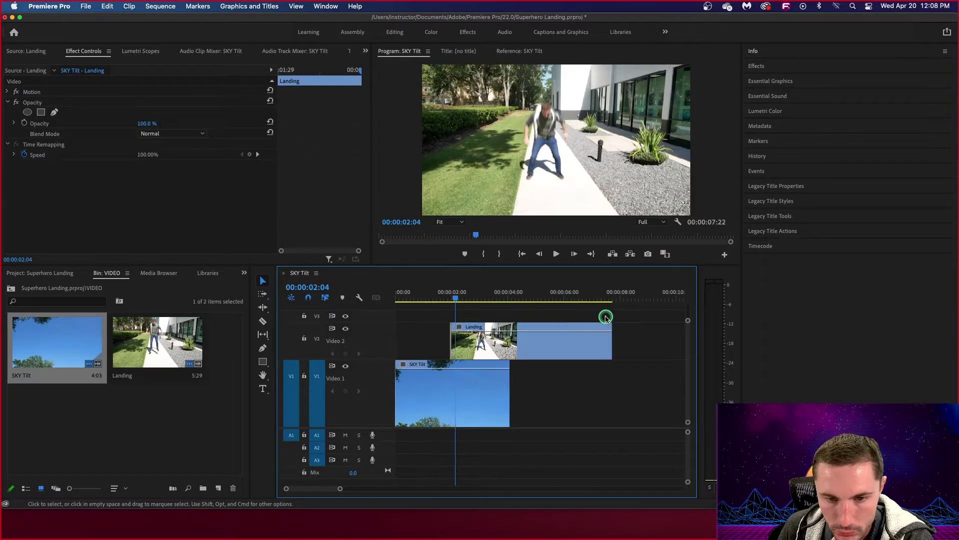
{"action": "key", "text": "equal"}
{"action": "key", "text": "equal"}
{"action": "key", "text": "equal"}
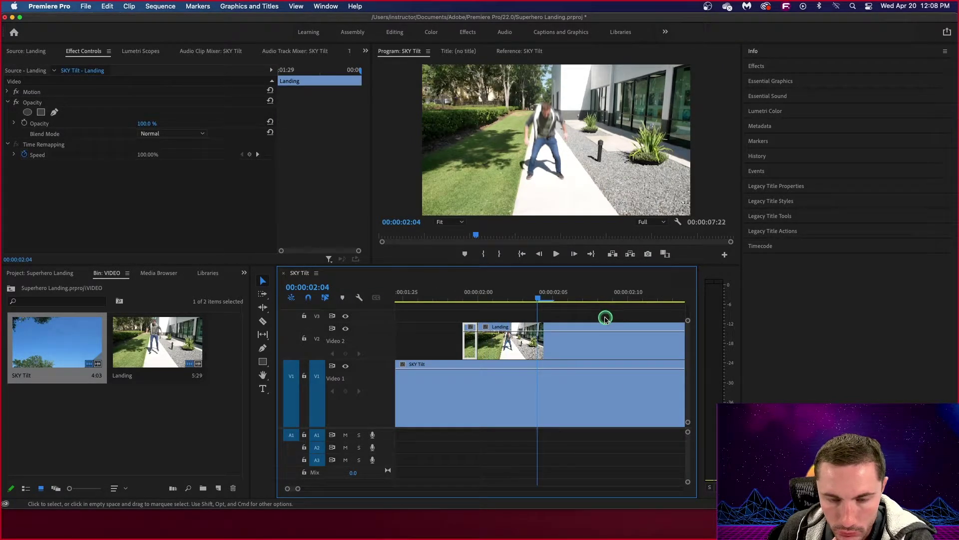
{"action": "left_click_drag", "start_coordinate": [534, 300], "coordinate": [603, 330]}
{"action": "key", "text": "minus"}
{"action": "key", "text": "minus"}
{"action": "key", "text": "minus"}
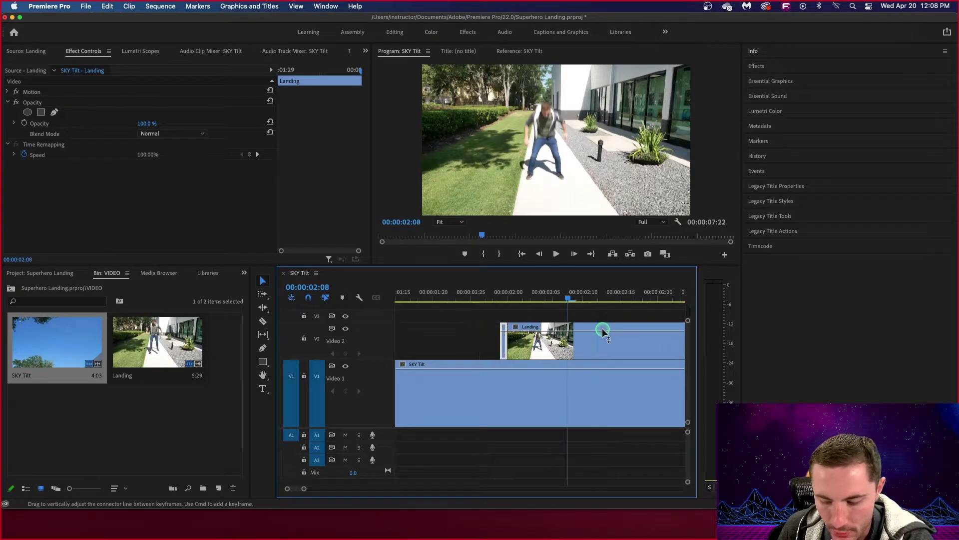
{"action": "key", "text": "minus"}
{"action": "key", "text": "minus"}
{"action": "key", "text": "equal"}
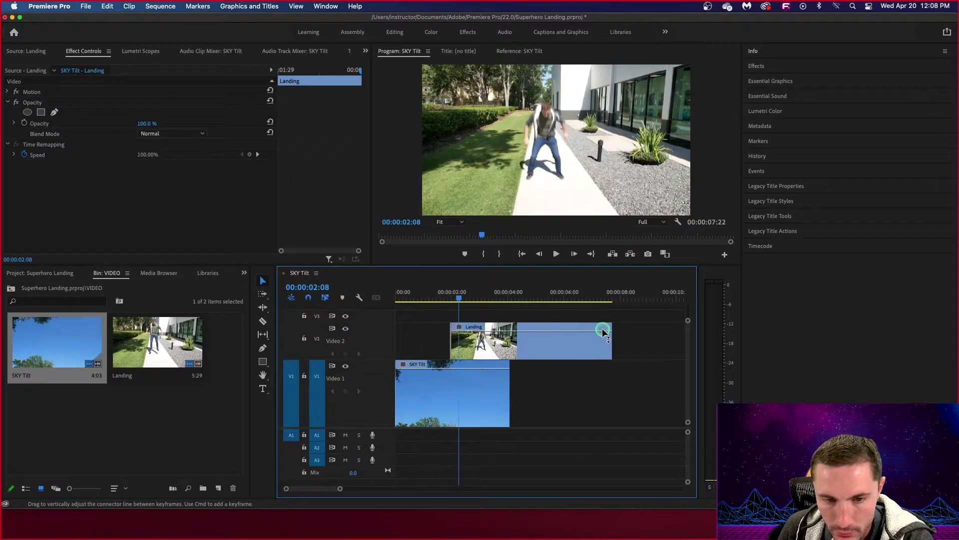
Step: Undo the frame hold on the Landing clip and check its motion at 00:00:02:27
{"action": "left_click_drag", "start_coordinate": [460, 300], "coordinate": [478, 322]}
{"action": "right_click", "coordinate": [482, 345]}
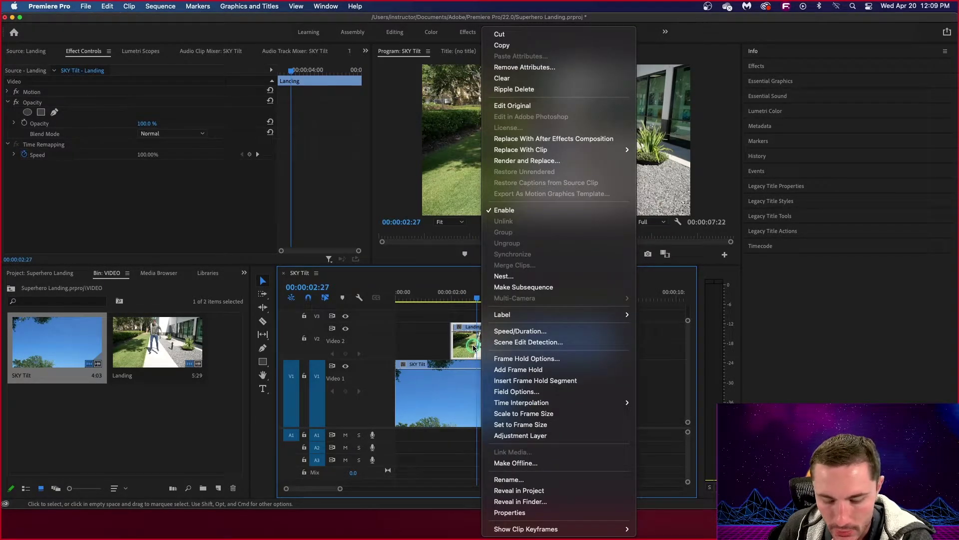
{"action": "left_click", "coordinate": [469, 346]}
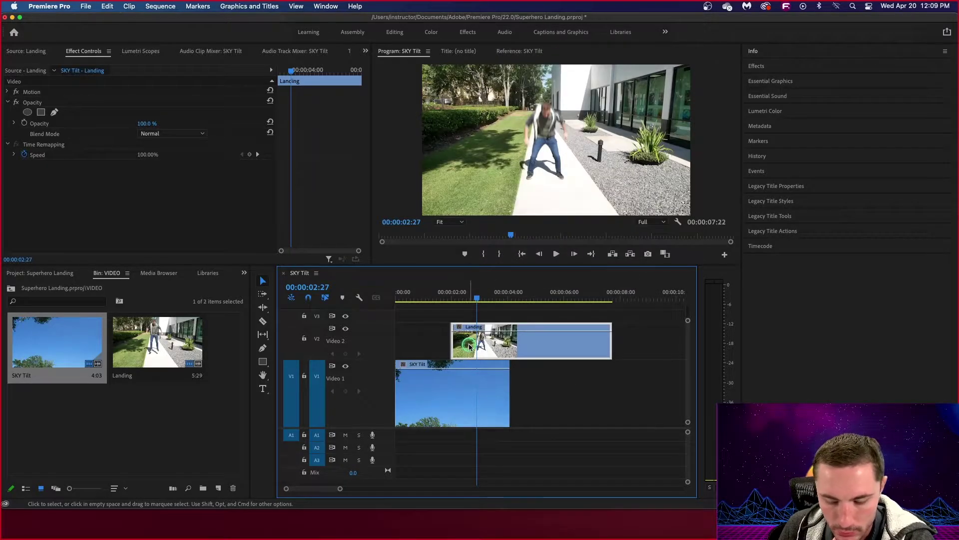
{"action": "left_click", "coordinate": [469, 345], "text": "shift"}
{"action": "left_click", "coordinate": [479, 305]}
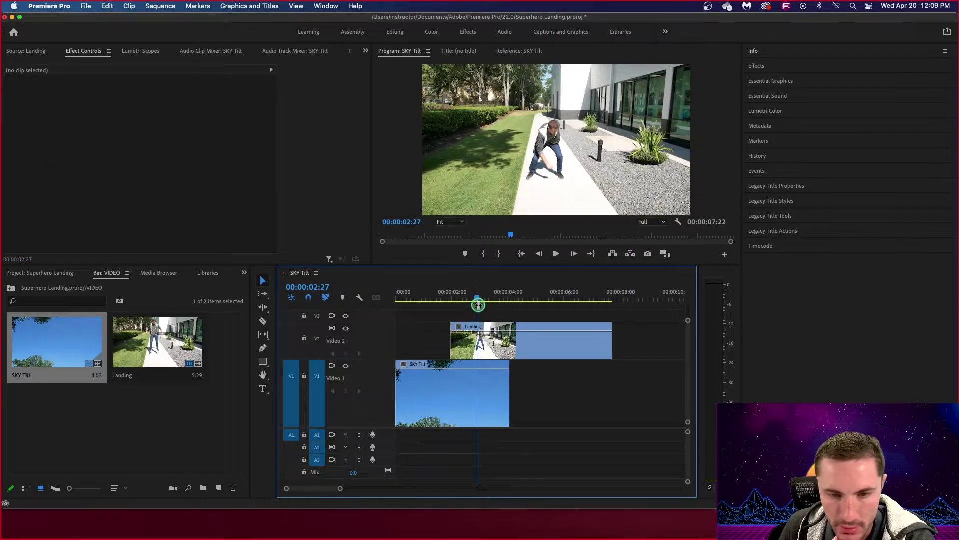
Step: Insert a frame hold segment in the Landing clip at 00:00:02:00
{"action": "left_click_drag", "start_coordinate": [464, 302], "coordinate": [451, 303]}
{"action": "key", "text": "="}
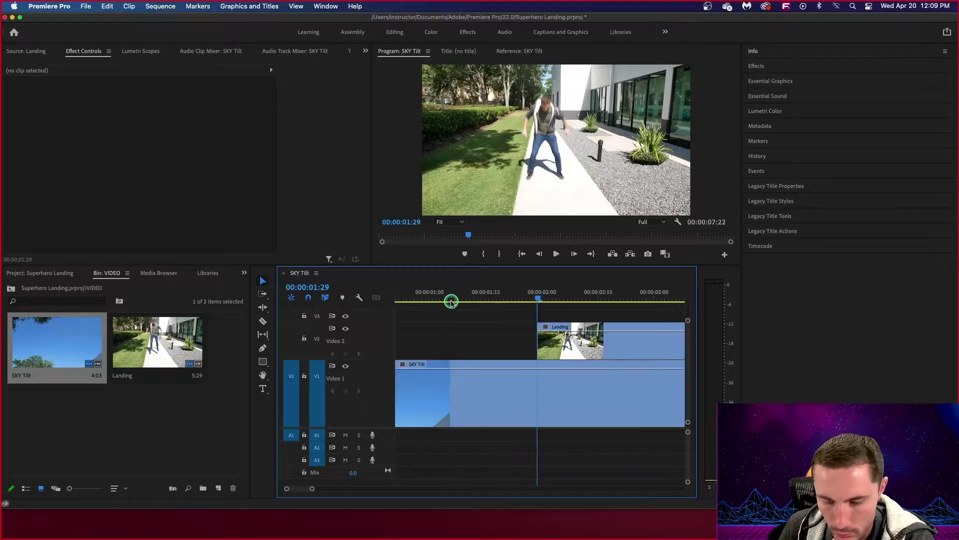
{"action": "key", "text": "Right"}
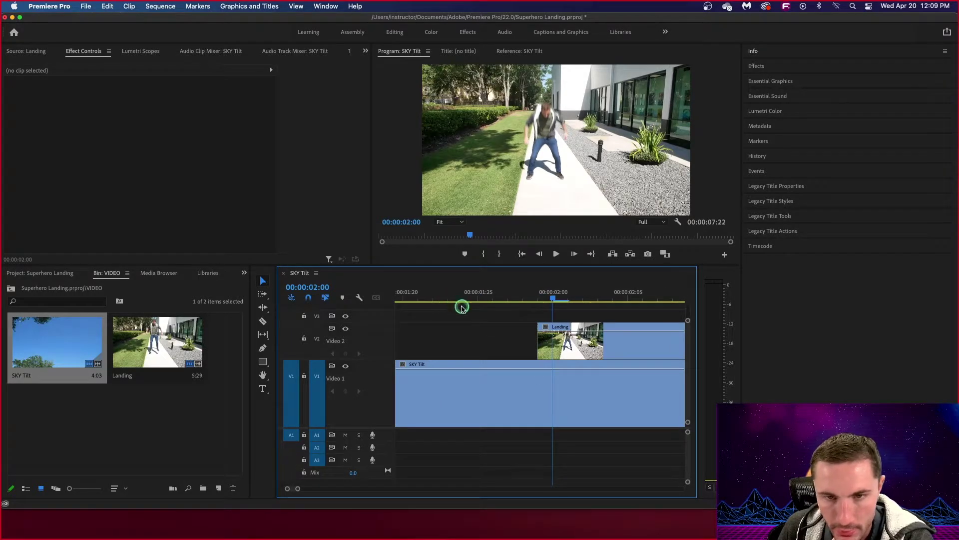
{"action": "left_click", "coordinate": [556, 345]}
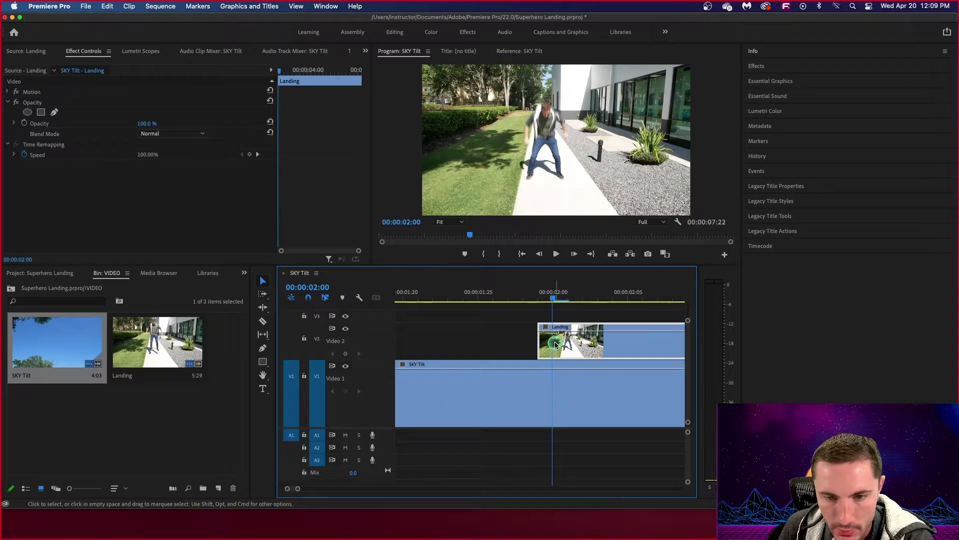
{"action": "right_click", "coordinate": [556, 345]}
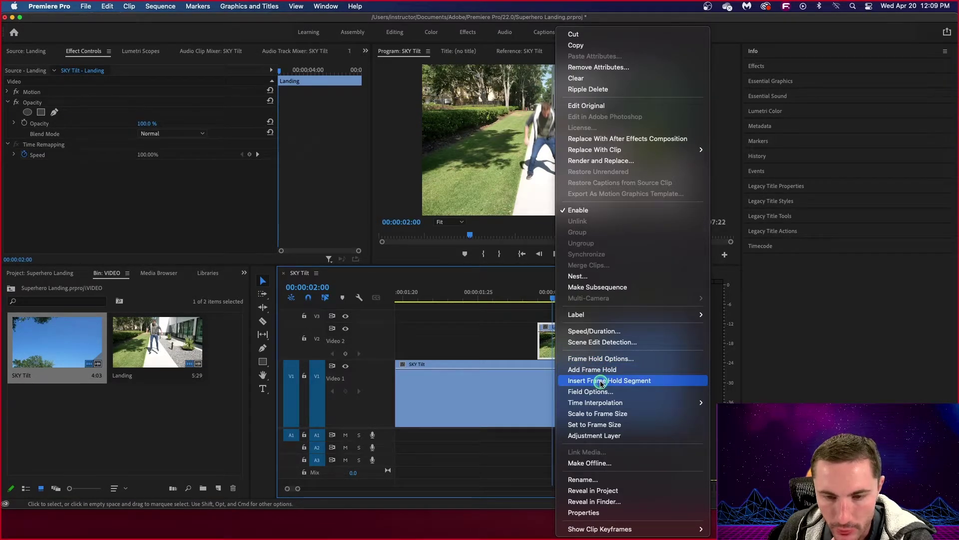
{"action": "left_click", "coordinate": [601, 382]}
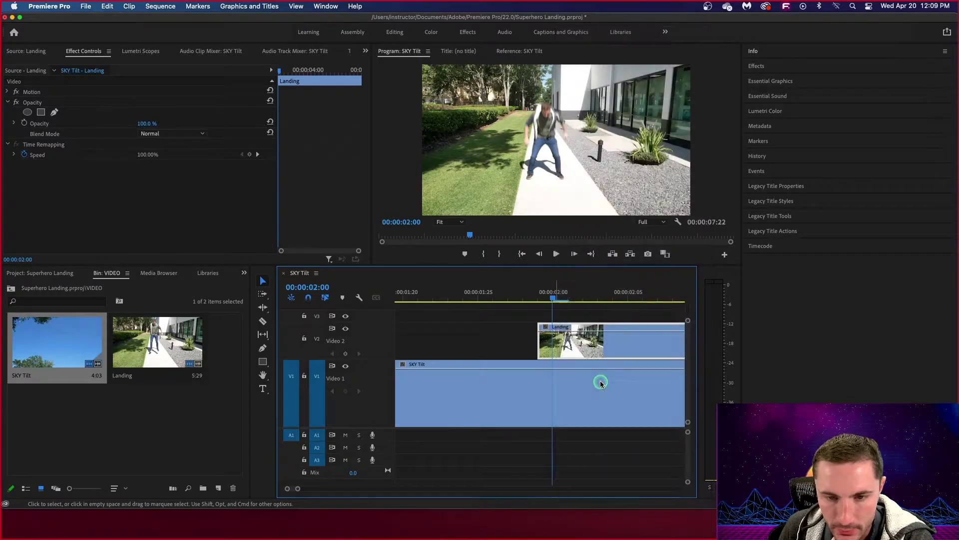
{"action": "key", "text": "backslash"}
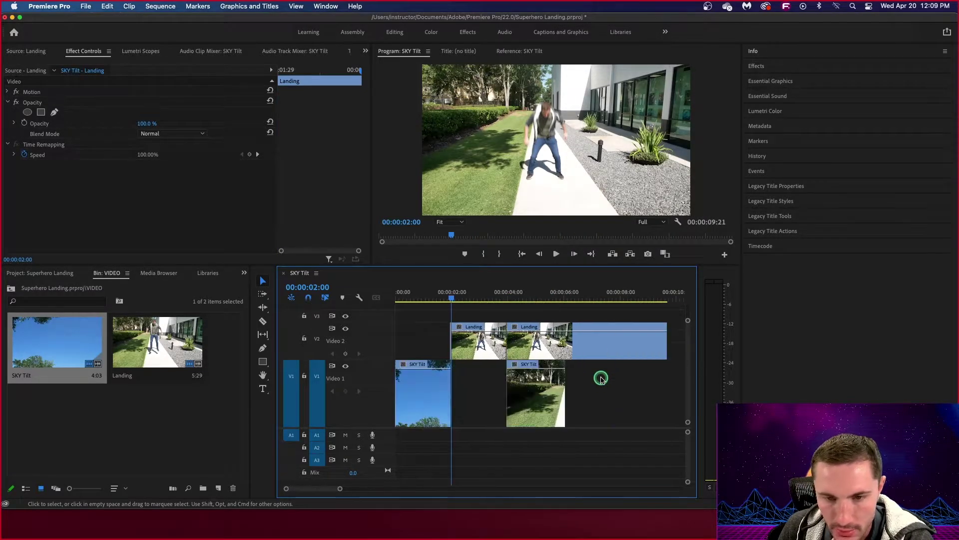
Step: Move the Landing frame-hold segment to the sequence start on Video 2 and pull the remaining Landing and SKY Tilt clips back to 00:00:02:00
{"action": "key", "text": "backslash"}
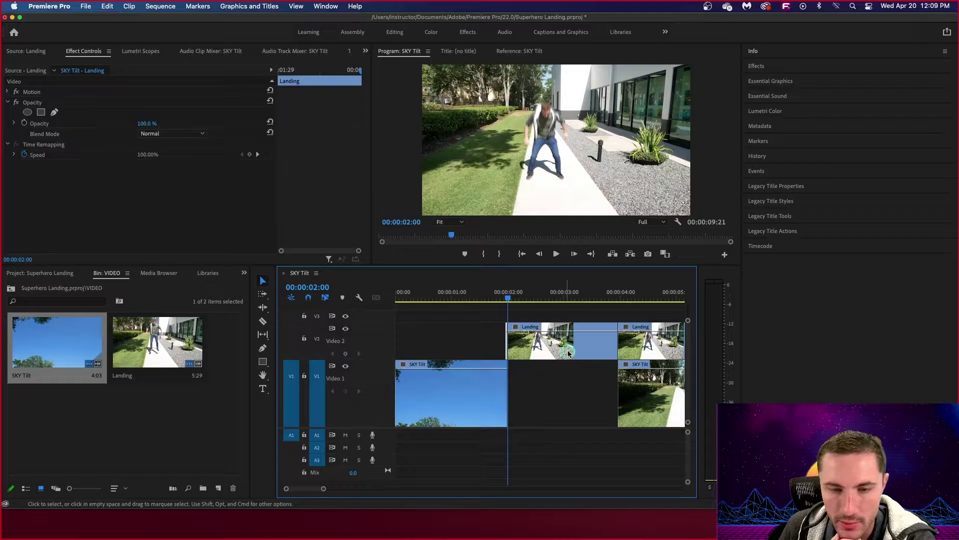
{"action": "left_click", "coordinate": [550, 340]}
{"action": "left_click_drag", "start_coordinate": [508, 298], "coordinate": [588, 299]}
{"action": "left_click", "coordinate": [560, 345]}
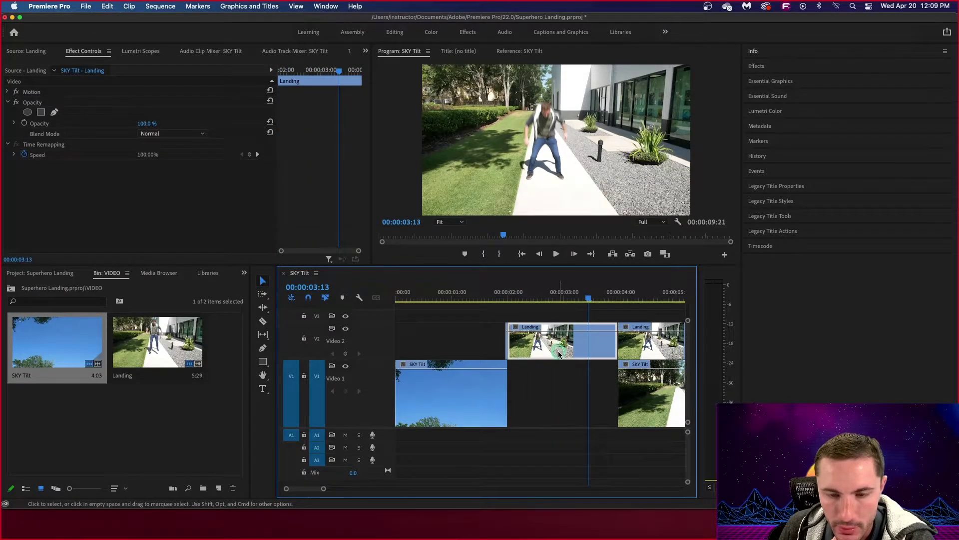
{"action": "left_click_drag", "start_coordinate": [560, 354], "coordinate": [449, 346]}
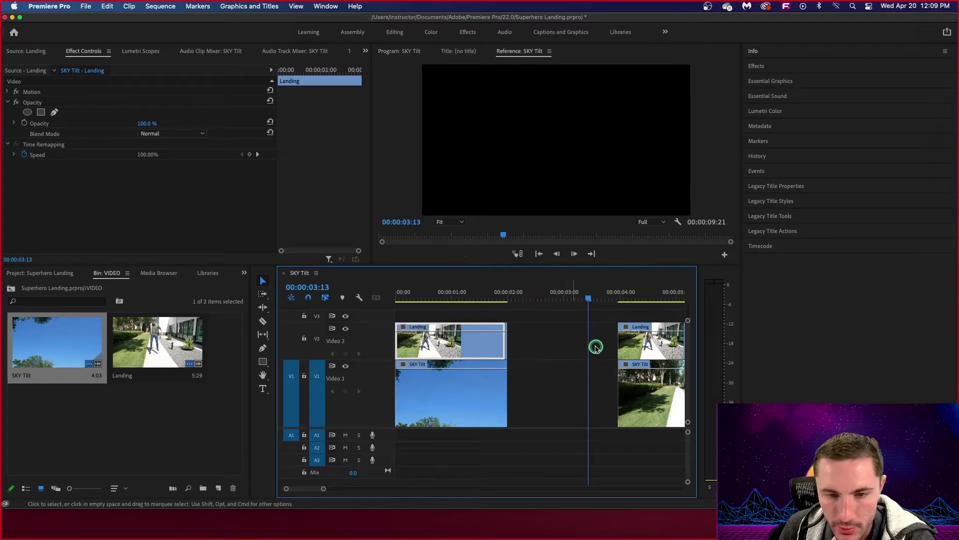
{"action": "left_click_drag", "start_coordinate": [608, 313], "coordinate": [543, 352]}
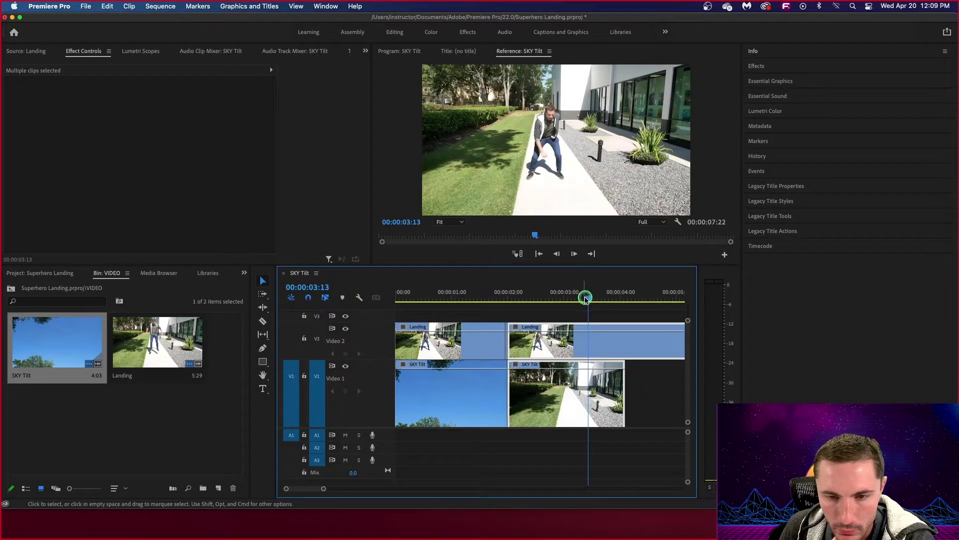
Step: Delete the one-frame Landing sliver at 00:00:01:29 between the two longer Landing clips on Video 2
{"action": "left_click_drag", "start_coordinate": [585, 298], "coordinate": [453, 303]}
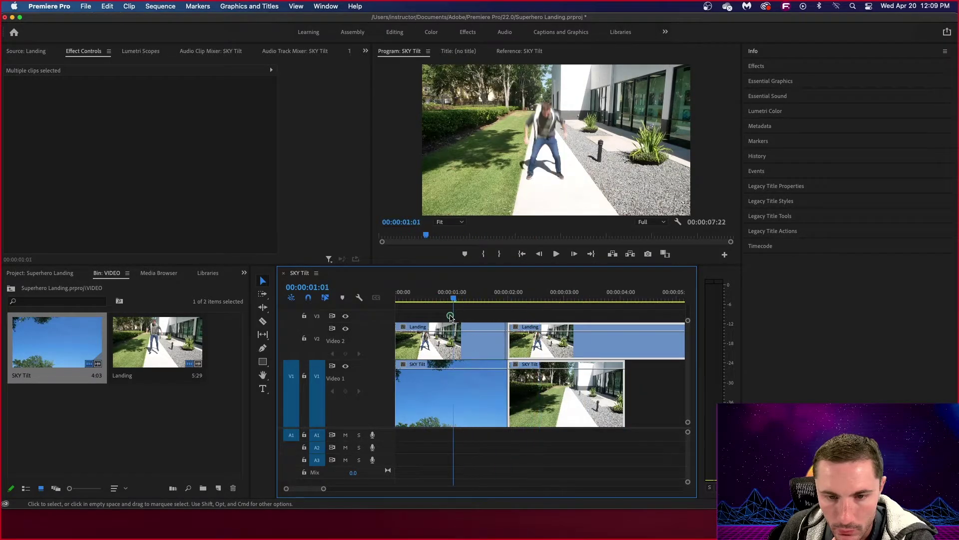
{"action": "left_click", "coordinate": [474, 347]}
{"action": "key", "text": "="}
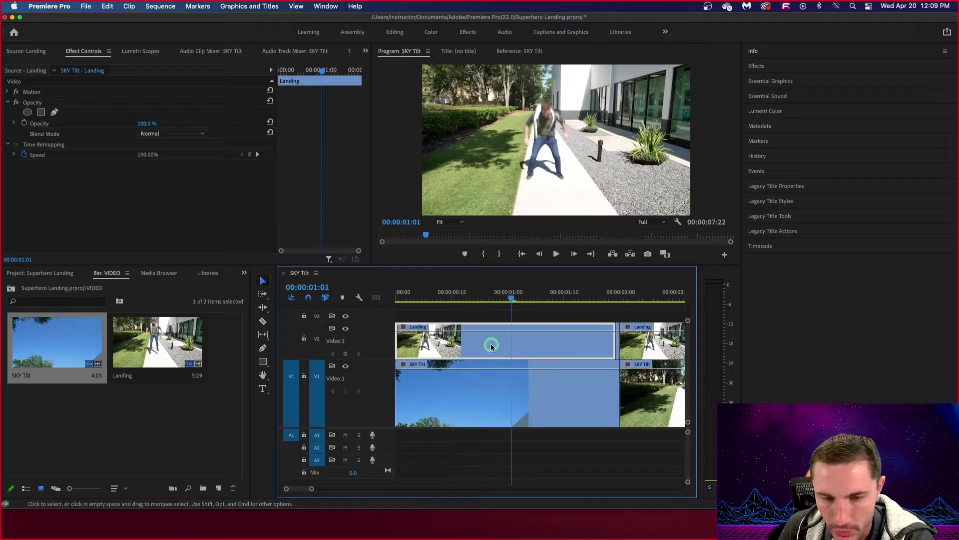
{"action": "key", "text": "minus"}
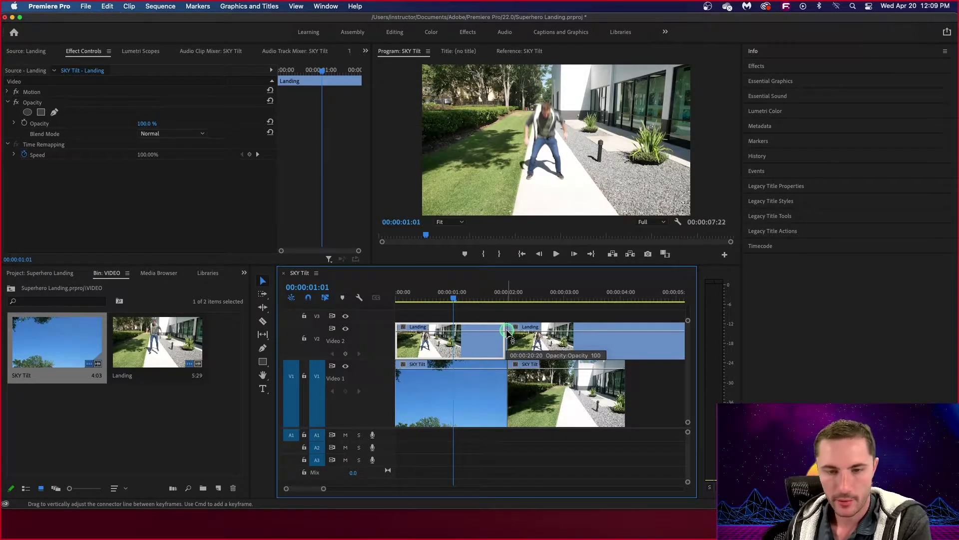
{"action": "left_click", "coordinate": [506, 299]}
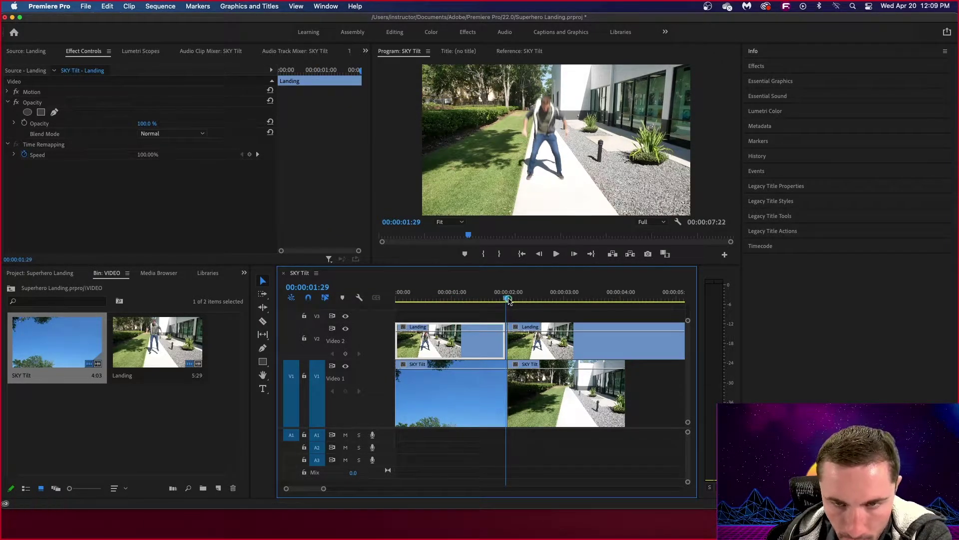
{"action": "left_click_drag", "start_coordinate": [509, 300], "coordinate": [504, 307]}
{"action": "key", "text": "="}
{"action": "key", "text": "="}
{"action": "key", "text": "="}
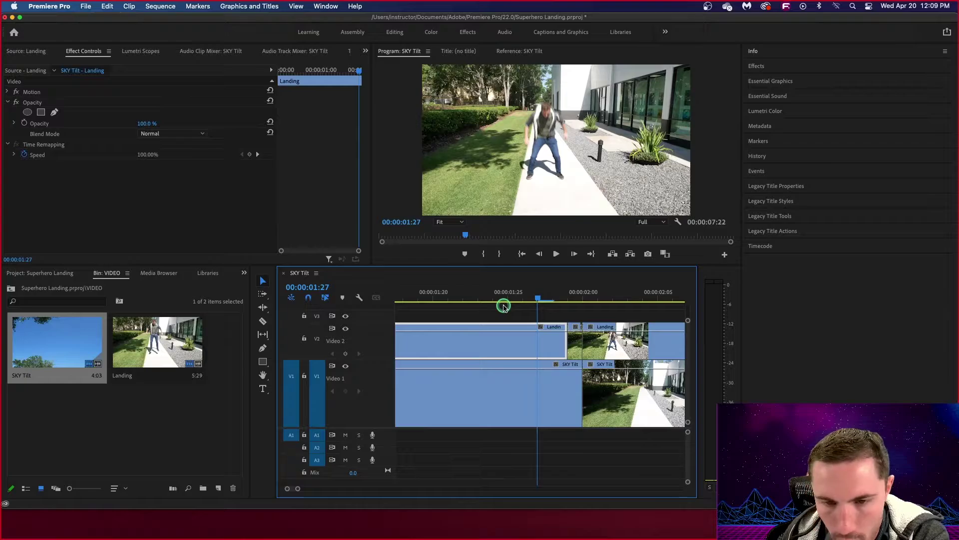
{"action": "left_click", "coordinate": [576, 344]}
{"action": "key", "text": "Delete"}
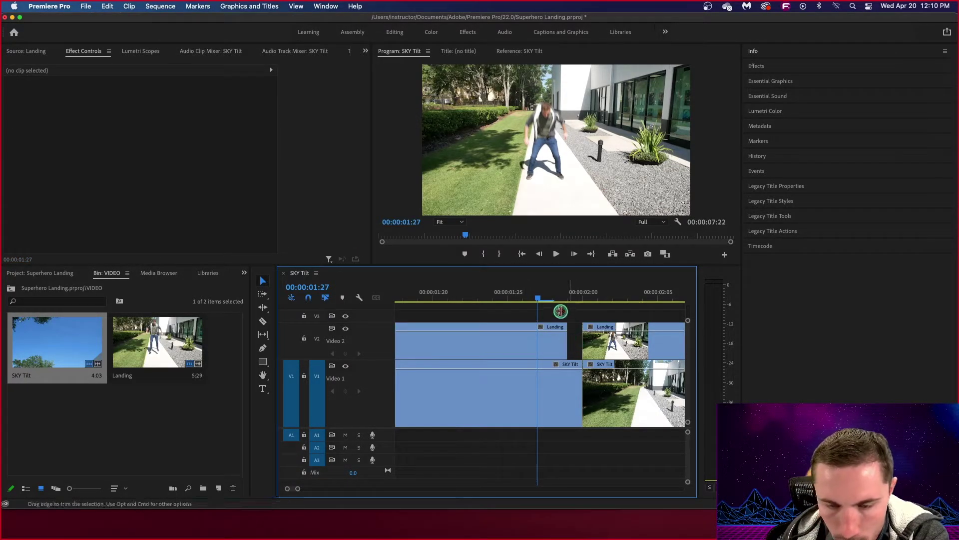
Step: Select the frozen Landing clip at the sequence start, park the playhead at 00:00:01:00 and display the clip's effect settings
{"action": "left_click_drag", "start_coordinate": [539, 306], "coordinate": [512, 316]}
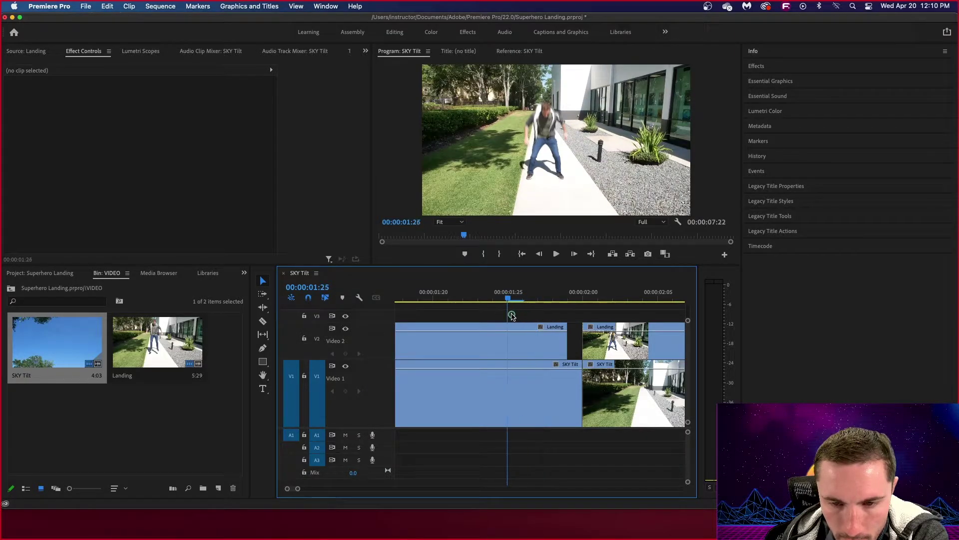
{"action": "left_click", "coordinate": [532, 344]}
{"action": "key", "text": "minus"}
{"action": "key", "text": "minus"}
{"action": "key", "text": "minus"}
{"action": "key", "text": "minus"}
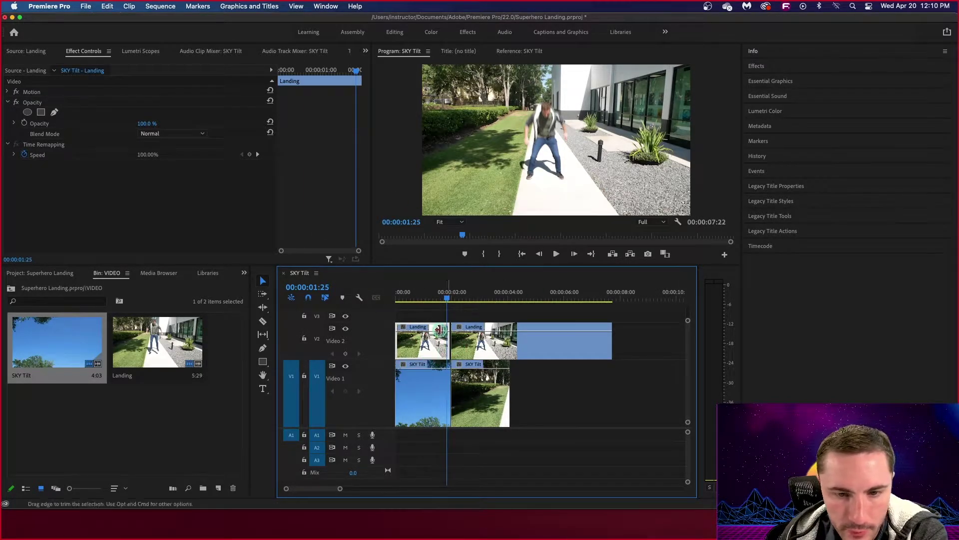
{"action": "left_click_drag", "start_coordinate": [446, 302], "coordinate": [425, 320]}
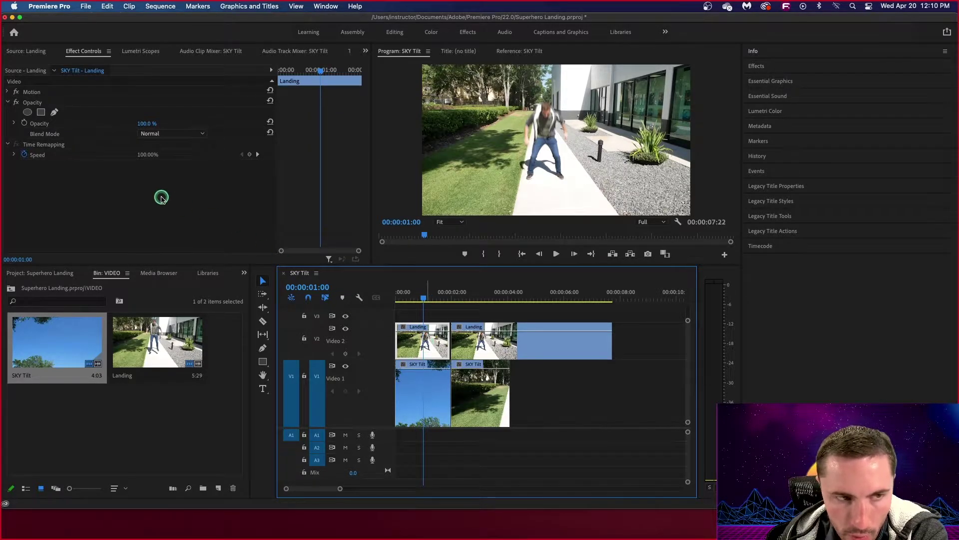
{"action": "double_click", "coordinate": [415, 345]}
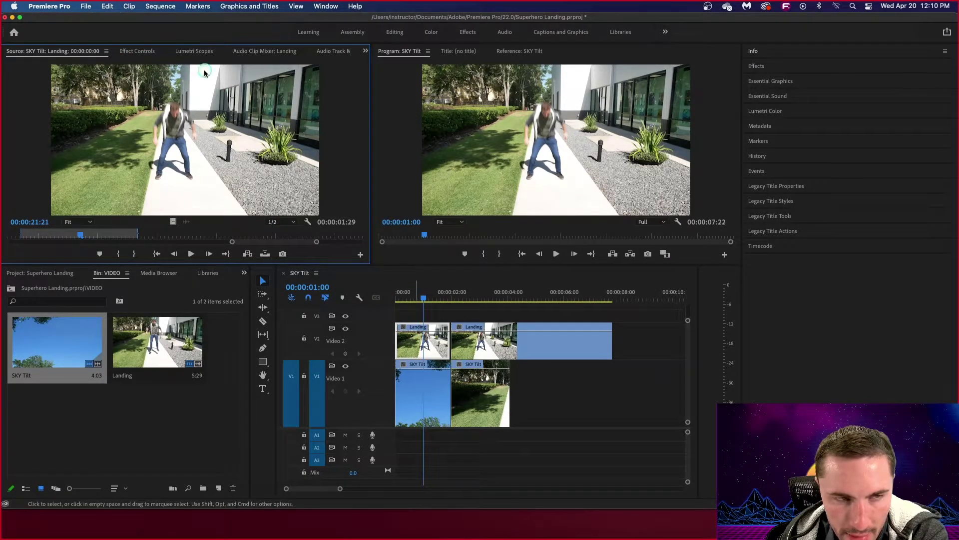
{"action": "left_click", "coordinate": [134, 54]}
{"action": "left_click", "coordinate": [134, 53]}
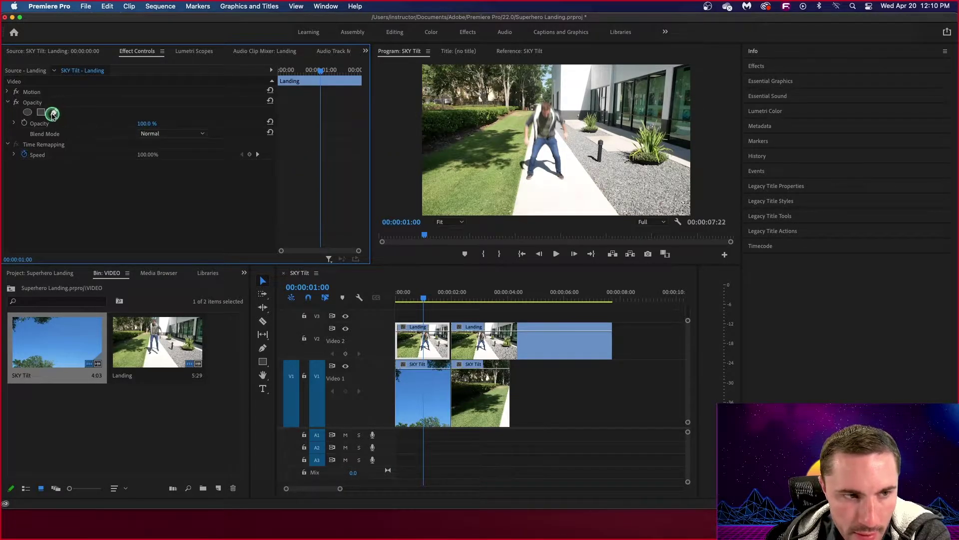
{"action": "left_click", "coordinate": [10, 103]}
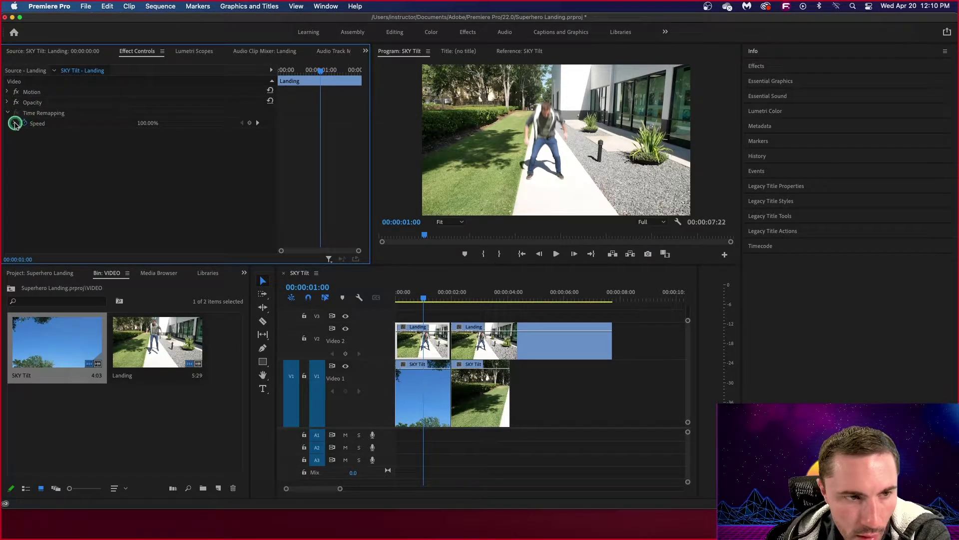
{"action": "left_click", "coordinate": [22, 123]}
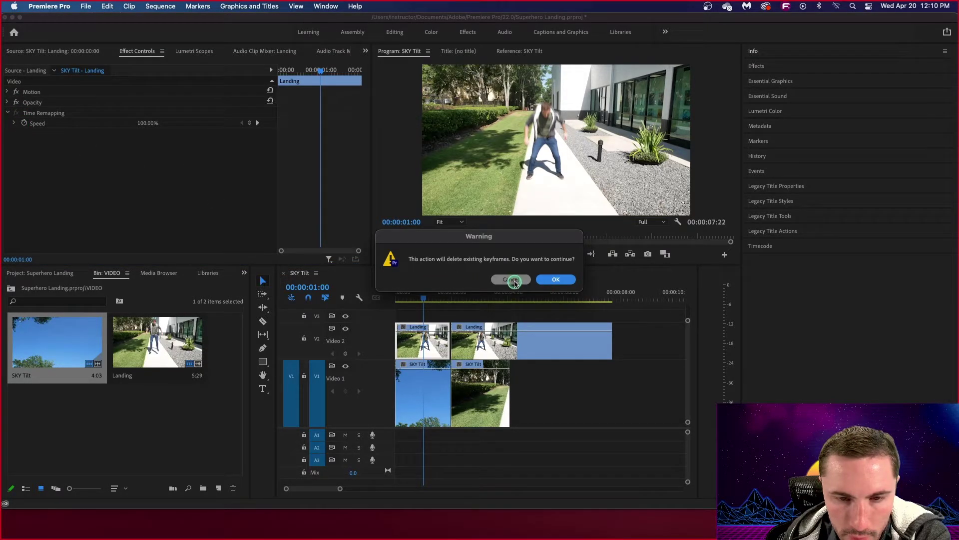
{"action": "left_click", "coordinate": [508, 279]}
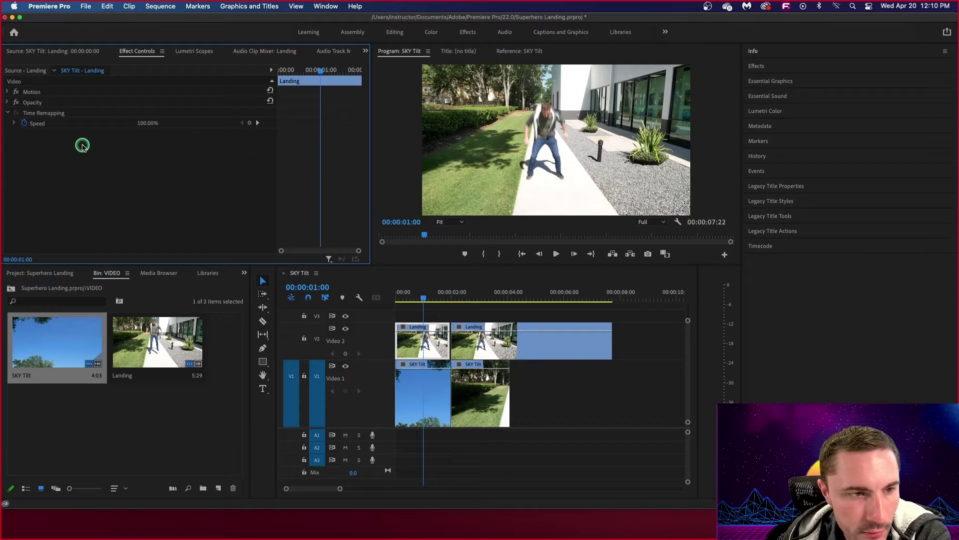
Step: Undo the last timeline edit, restoring the deleted one-frame Landing sliver on Video 2
{"action": "right_click", "coordinate": [47, 115]}
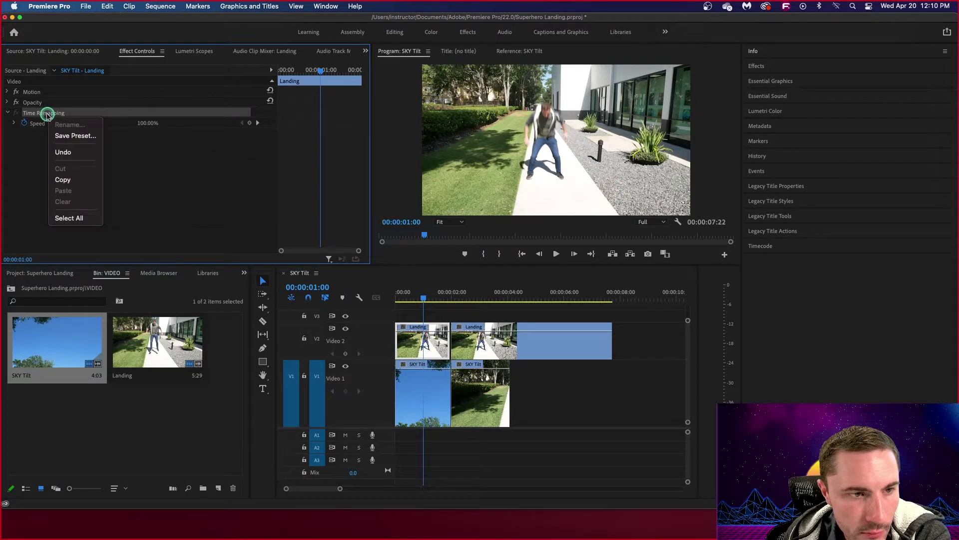
{"action": "left_click", "coordinate": [67, 152]}
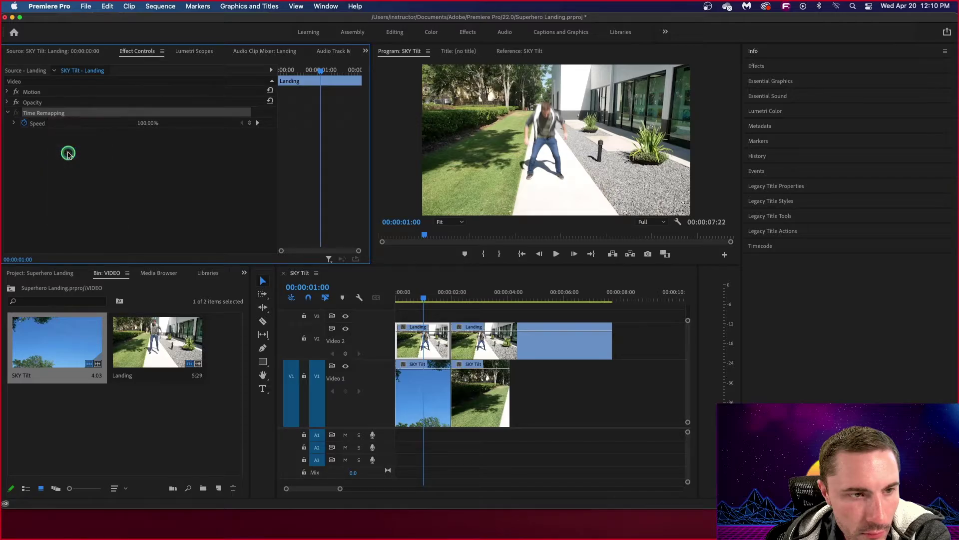
{"action": "left_click", "coordinate": [85, 140]}
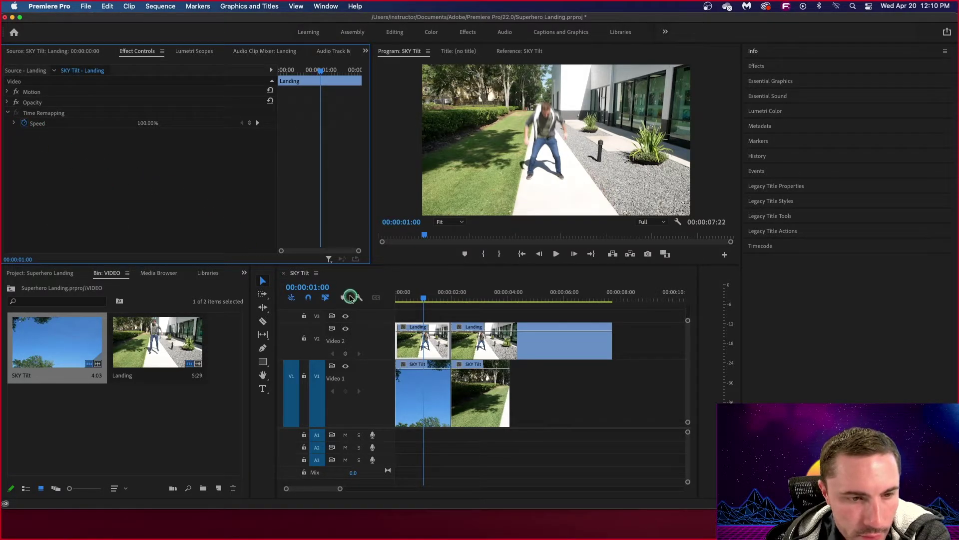
Step: Remove the one-frame Landing sliver at 00:00:01:29 on Video 2 again
{"action": "left_click_drag", "start_coordinate": [425, 301], "coordinate": [451, 302]}
{"action": "key", "text": "="}
{"action": "key", "text": "="}
{"action": "key", "text": "="}
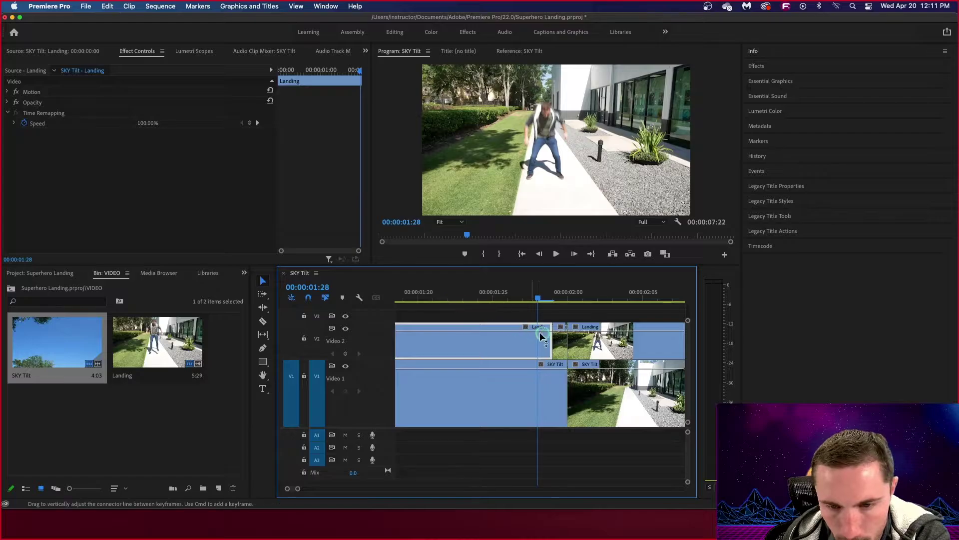
{"action": "key", "text": "Delete"}
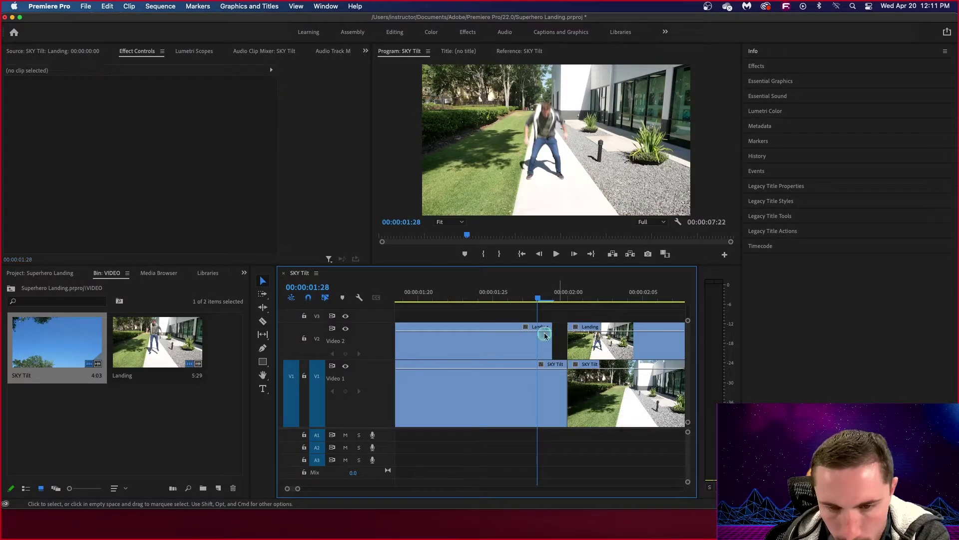
Step: Scrub the frozen Landing clip between 00:00:01:20 and 00:00:01:28 and examine where it ends relative to the SKY Tilt cut
{"action": "left_click_drag", "start_coordinate": [540, 300], "coordinate": [424, 307]}
{"action": "left_click", "coordinate": [424, 307]}
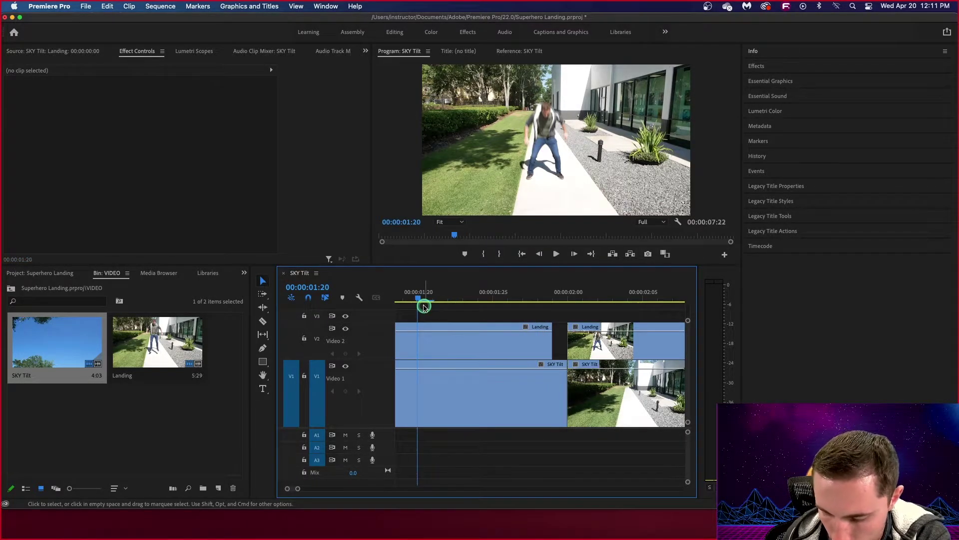
{"action": "key", "text": "-"}
{"action": "key", "text": "-"}
{"action": "key", "text": "-"}
{"action": "key", "text": "-"}
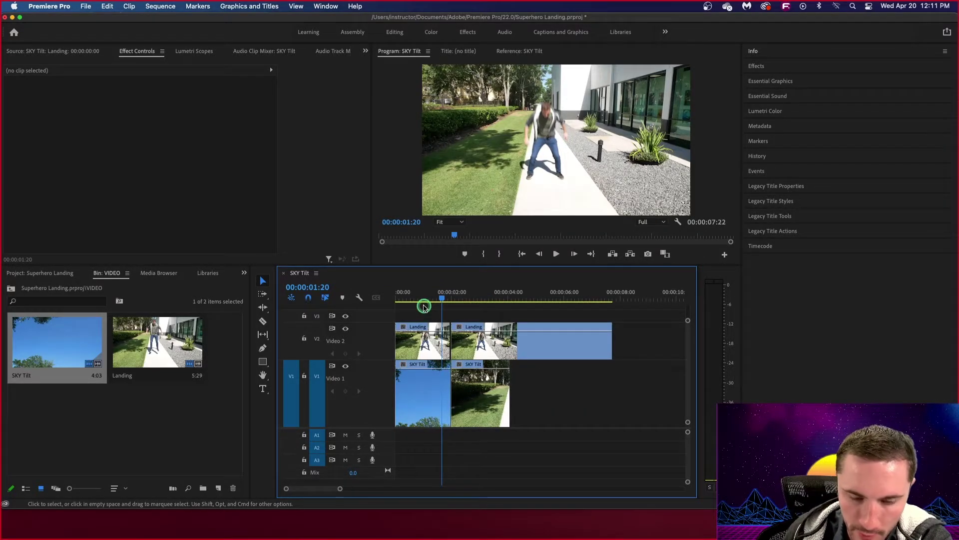
{"action": "key", "text": "="}
{"action": "key", "text": "="}
{"action": "key", "text": "="}
{"action": "key", "text": "="}
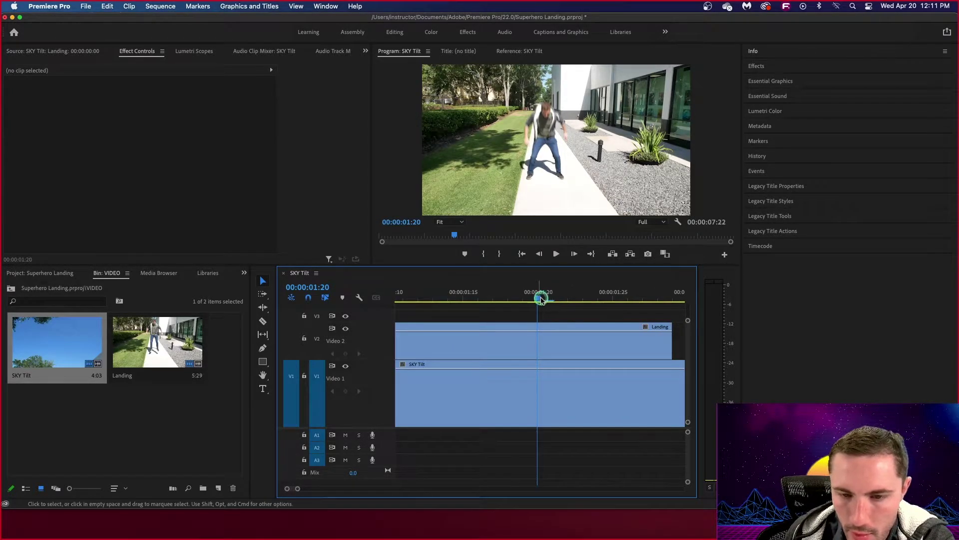
{"action": "left_click_drag", "start_coordinate": [541, 300], "coordinate": [657, 307]}
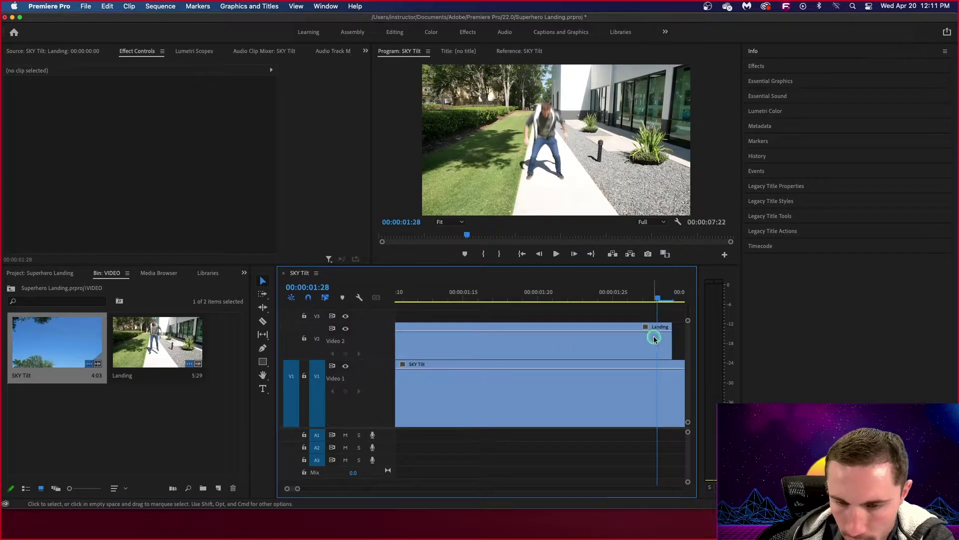
Step: Redo the deletion of the one-frame Landing sliver just before 00:00:02:00 on Video 2
{"action": "scroll", "coordinate": [654, 337], "scroll_direction": "right", "scroll_amount": 2}
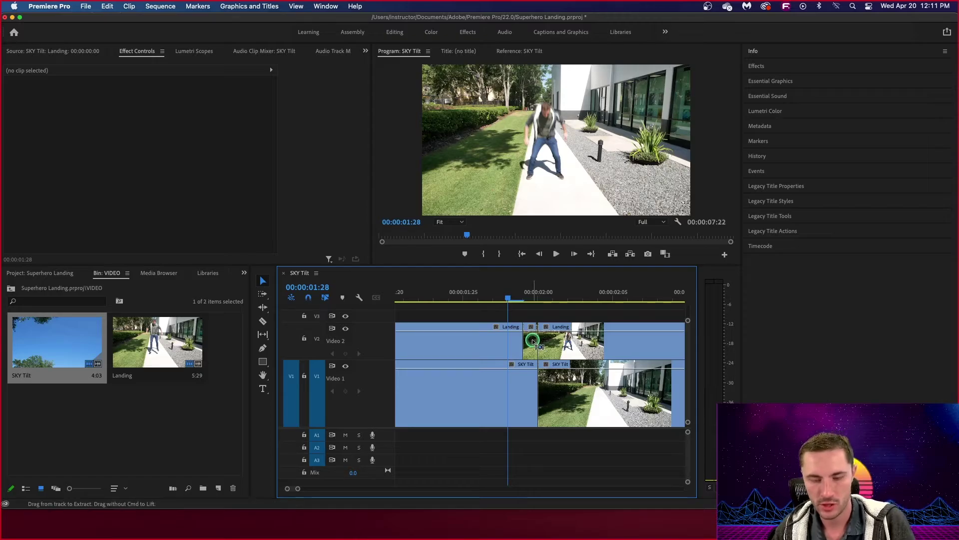
{"action": "key", "text": "super+shift+z"}
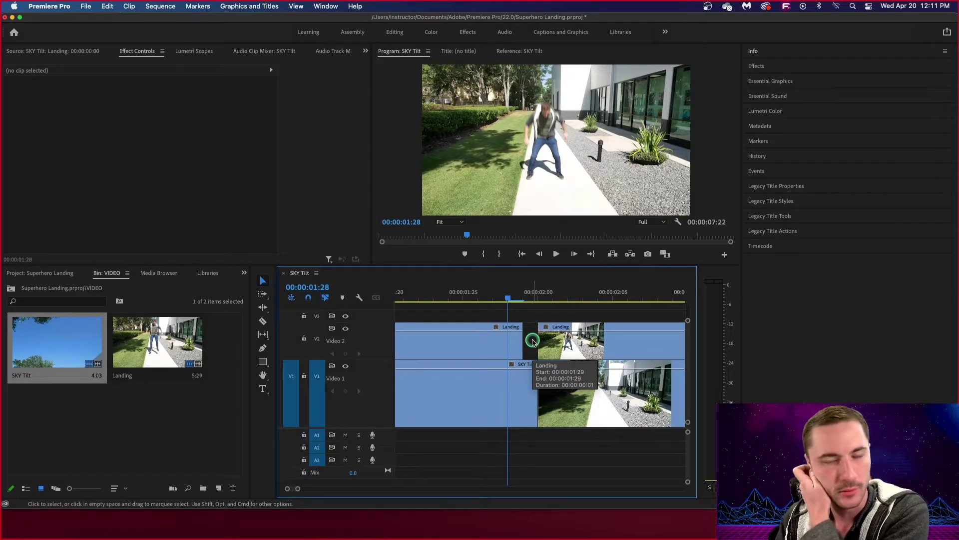
{"action": "key", "text": "minus"}
{"action": "key", "text": "minus"}
{"action": "key", "text": "minus"}
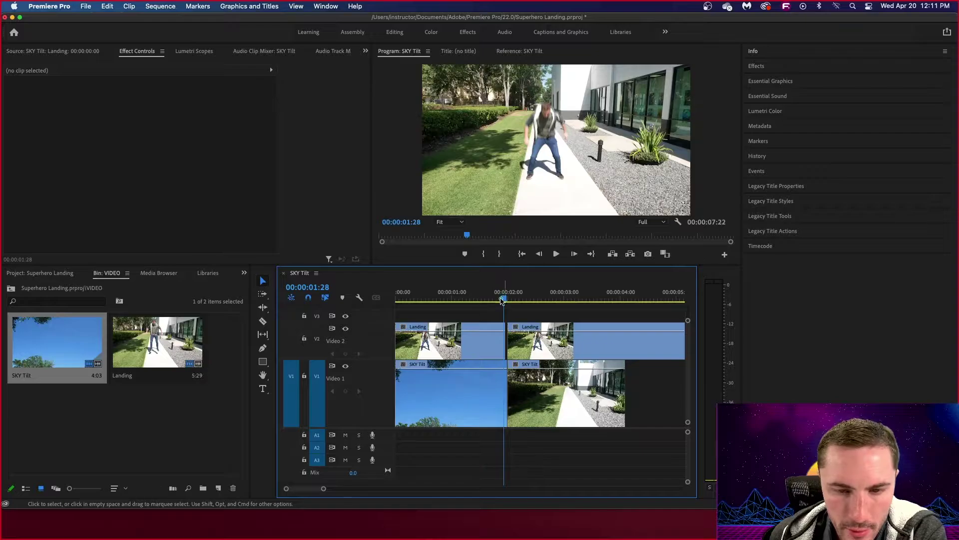
Step: Start a free-draw pen mask on the opacity of the frozen Landing clip, with the playhead at 00:00:00:24
{"action": "left_click_drag", "start_coordinate": [504, 298], "coordinate": [440, 300]}
{"action": "left_click", "coordinate": [461, 338]}
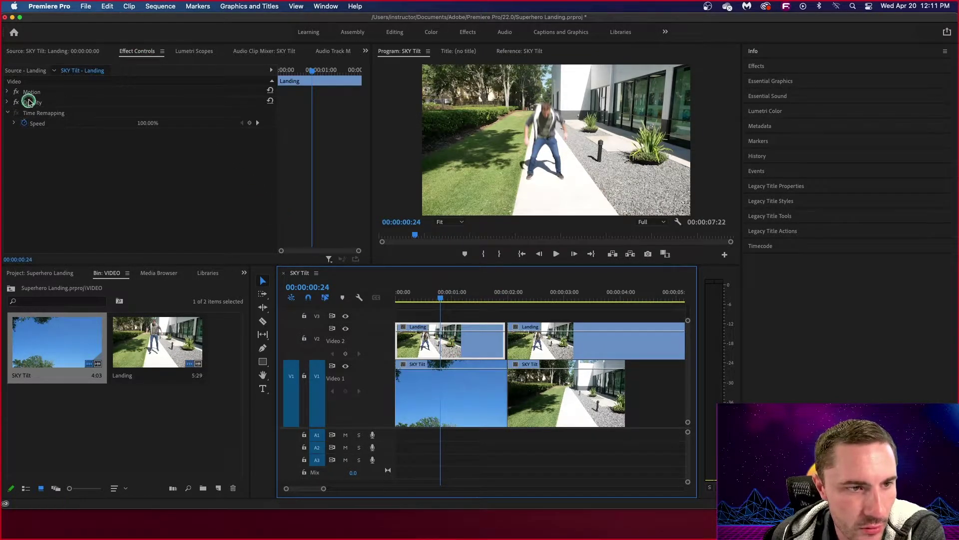
{"action": "left_click", "coordinate": [9, 112]}
{"action": "left_click", "coordinate": [8, 113]}
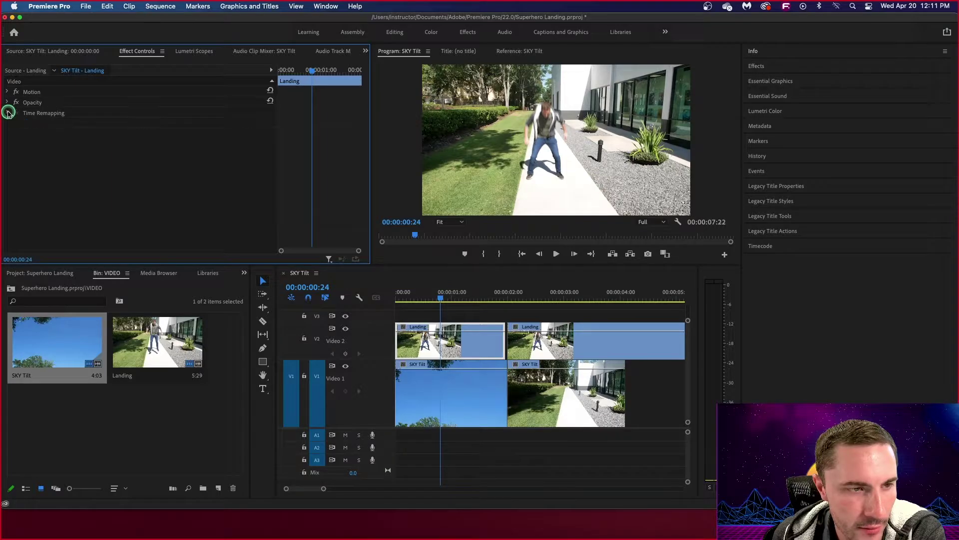
{"action": "left_click", "coordinate": [9, 113]}
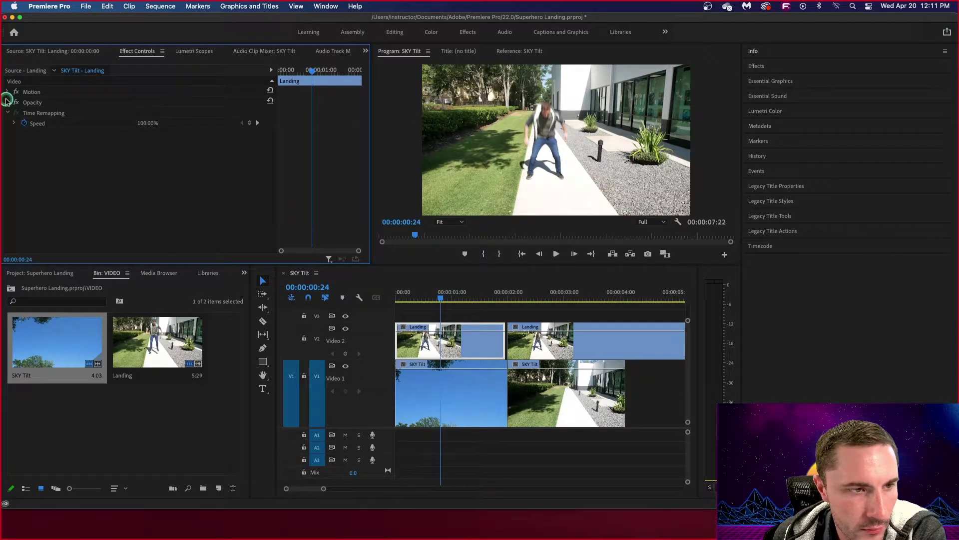
{"action": "left_click", "coordinate": [6, 103]}
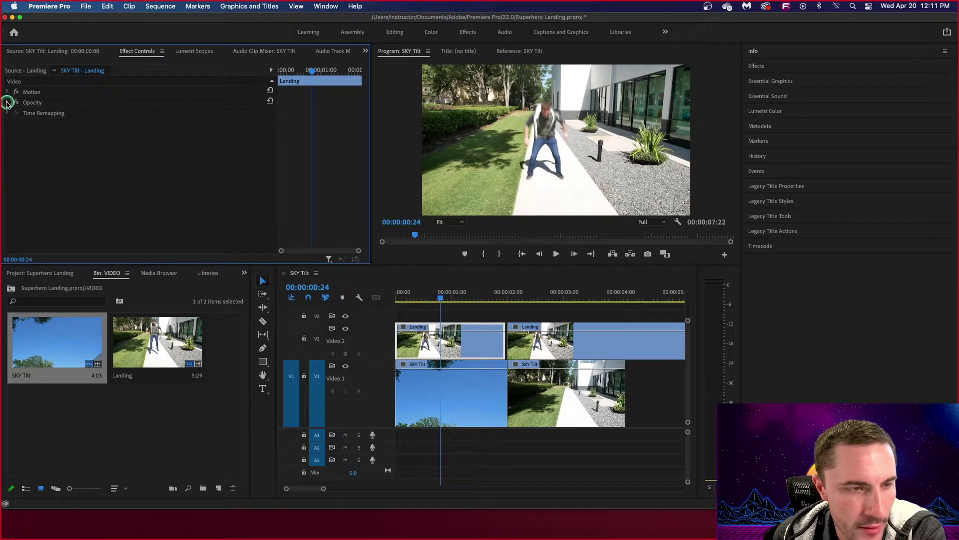
{"action": "left_click", "coordinate": [7, 103]}
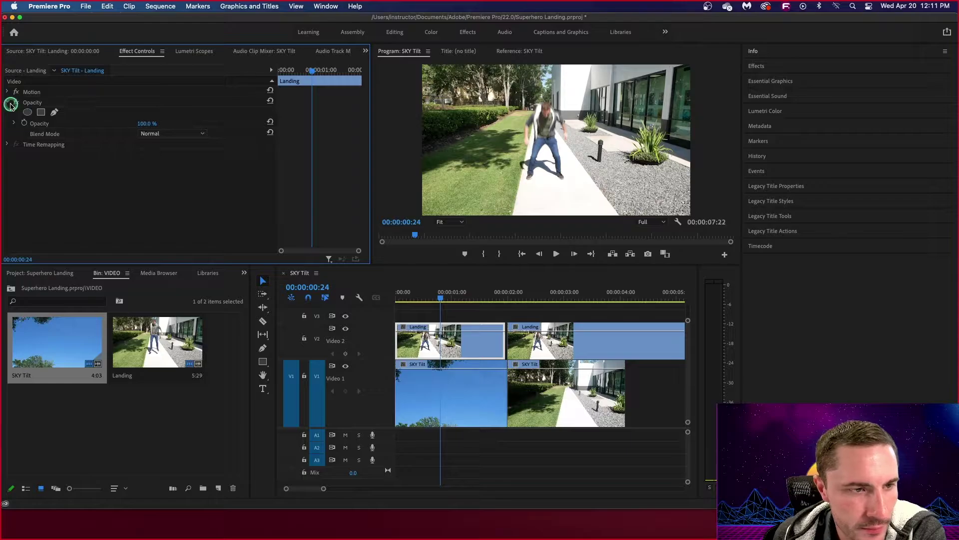
{"action": "left_click", "coordinate": [54, 114]}
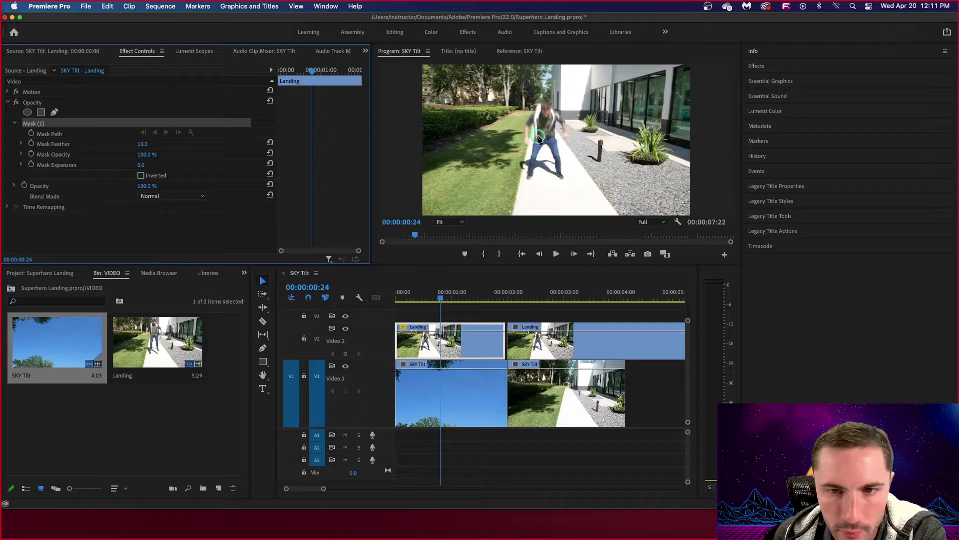
Step: Maximize the program preview and set its magnification to 200% for detailed masking of the figure
{"action": "left_click", "coordinate": [378, 75]}
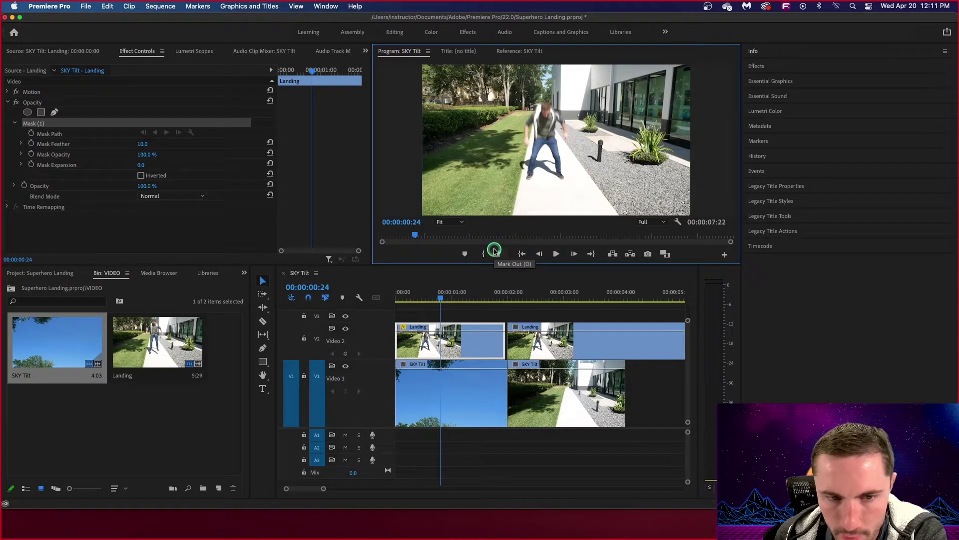
{"action": "key", "text": "grave"}
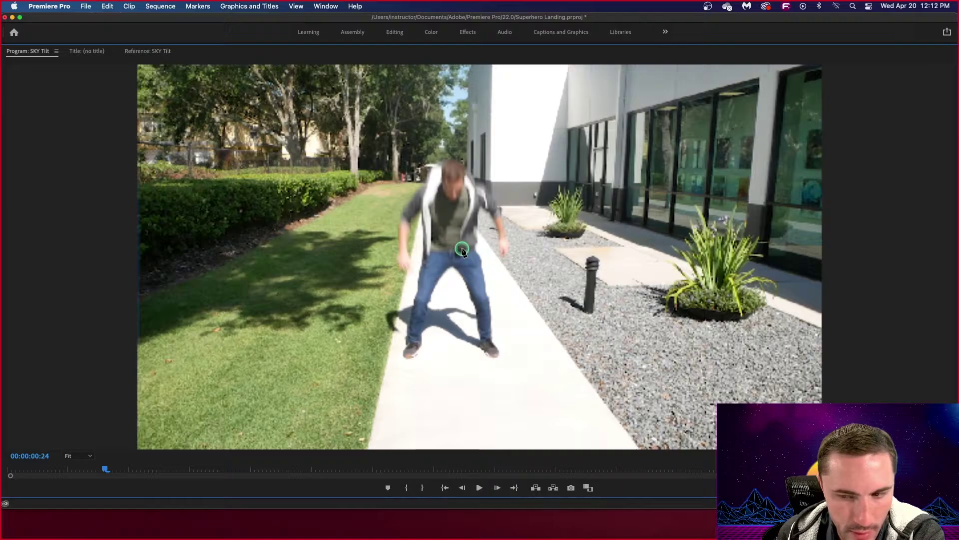
{"action": "left_click", "coordinate": [82, 456]}
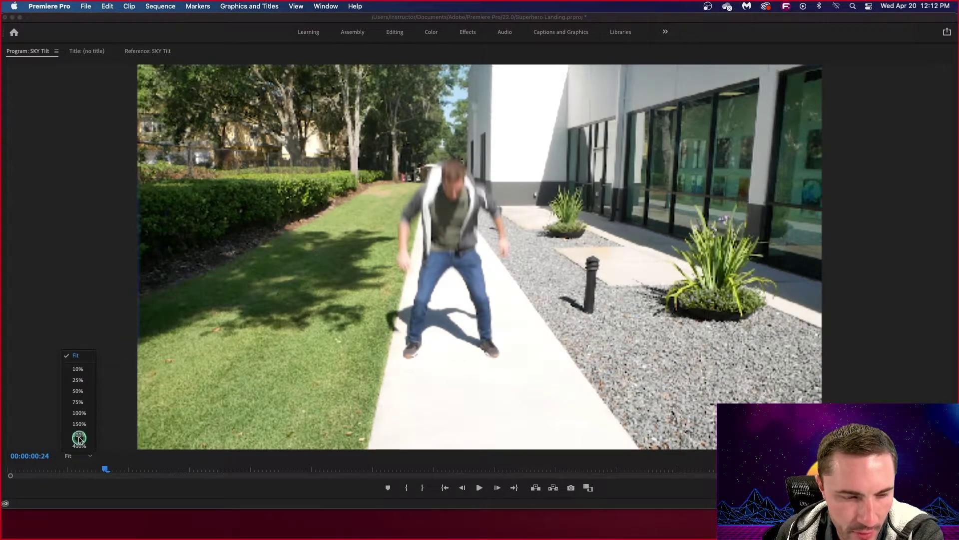
{"action": "left_click", "coordinate": [80, 415]}
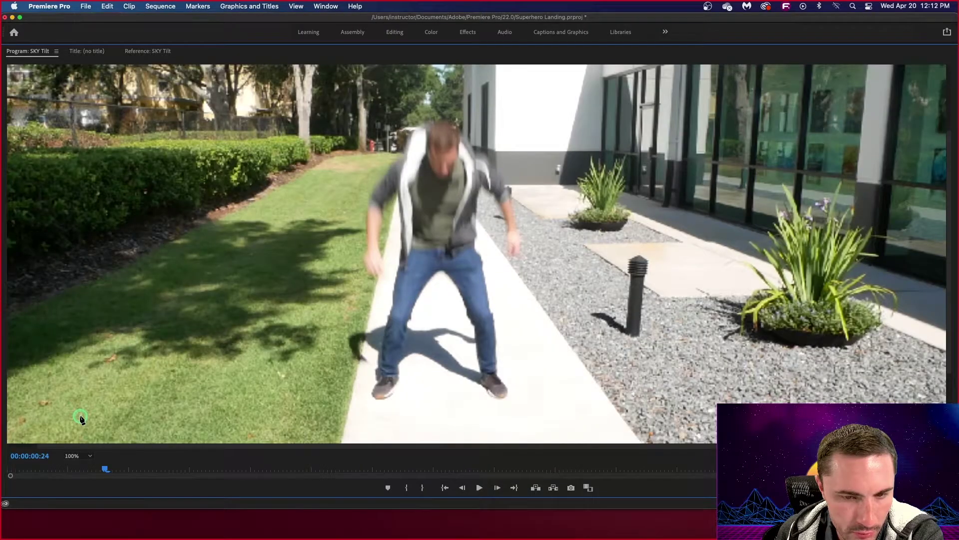
{"action": "left_click", "coordinate": [74, 456]}
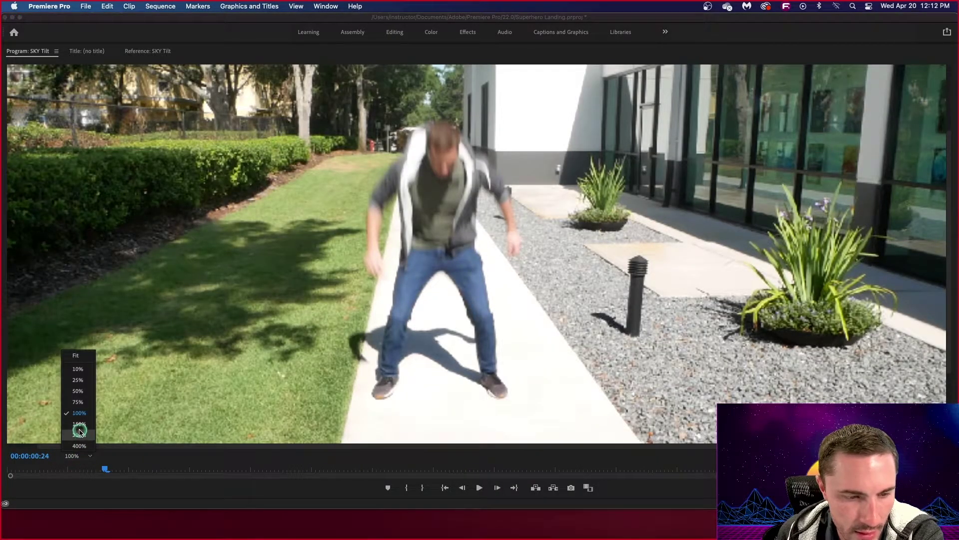
{"action": "left_click", "coordinate": [79, 425]}
{"action": "left_click", "coordinate": [75, 455]}
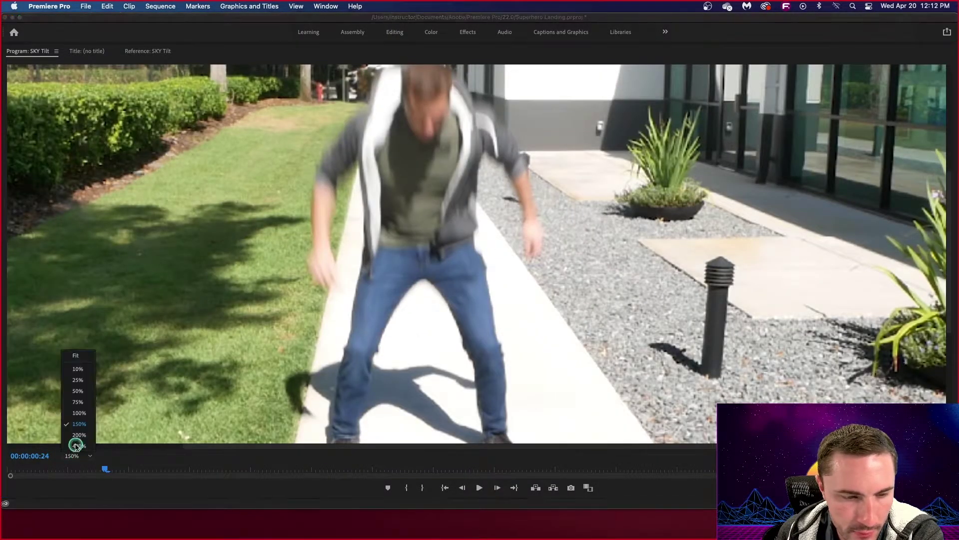
{"action": "left_click", "coordinate": [79, 435]}
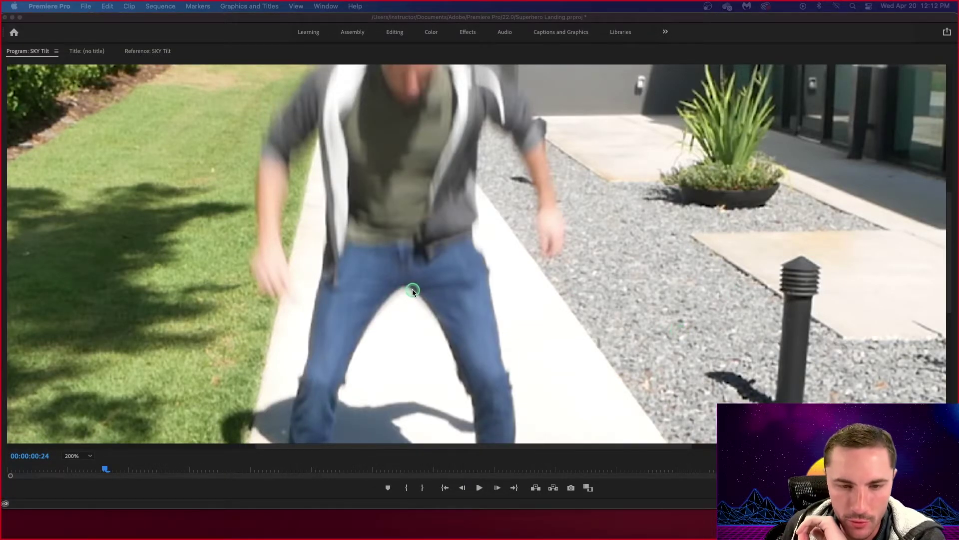
Step: Start the mask path on the inner thigh of the figure's grass-side leg and trace it down past the knee
{"action": "left_click", "coordinate": [358, 338]}
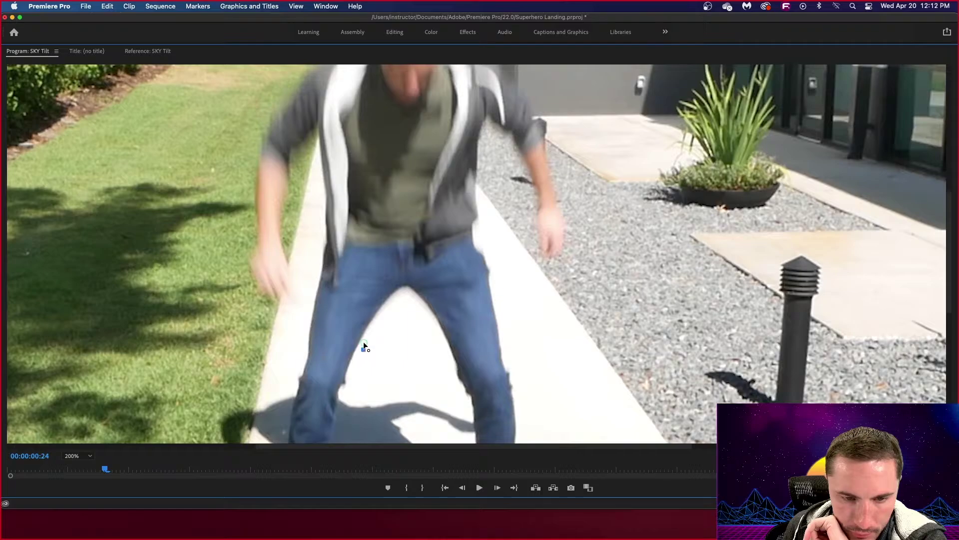
{"action": "left_click", "coordinate": [361, 341]}
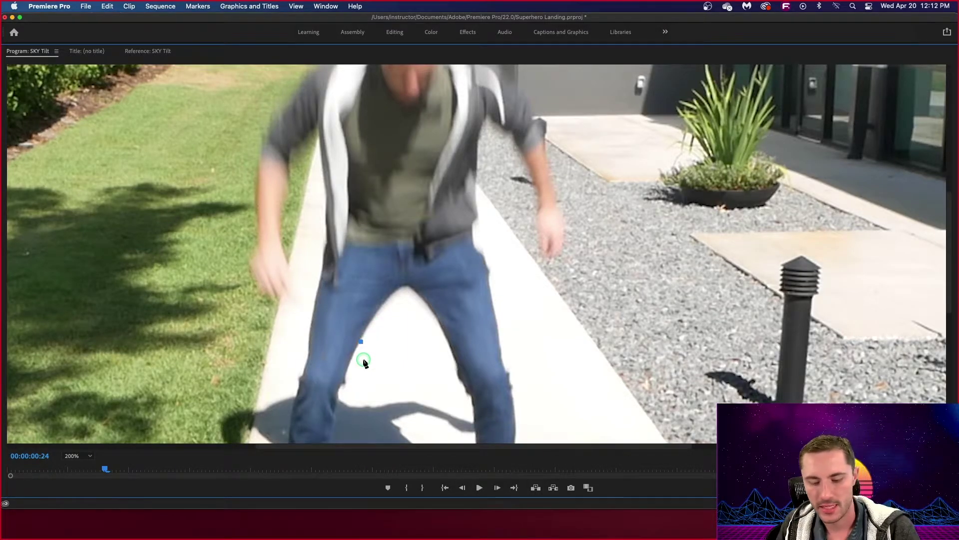
{"action": "key", "text": "space"}
{"action": "left_click_drag", "start_coordinate": [443, 304], "coordinate": [522, 176]}
{"action": "key", "text": "Right"}
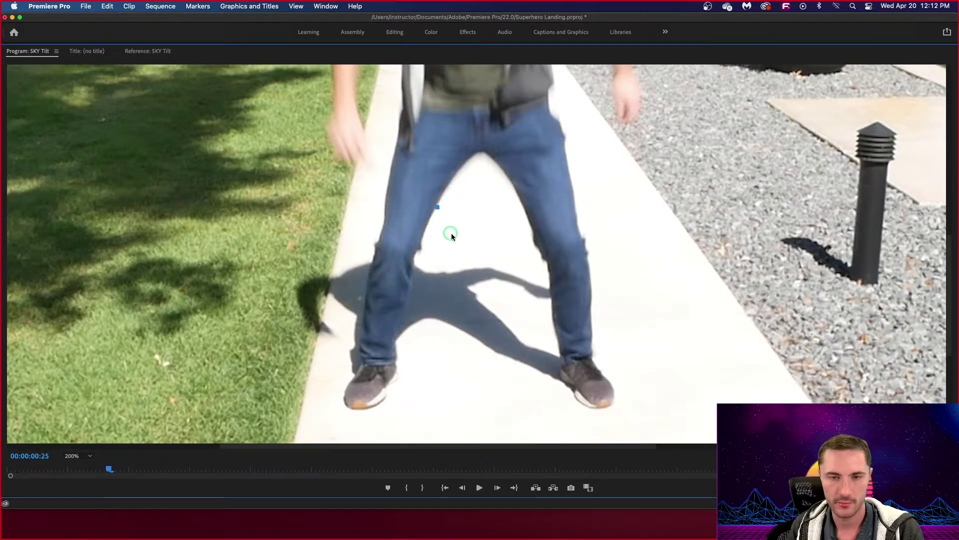
{"action": "left_click", "coordinate": [423, 242]}
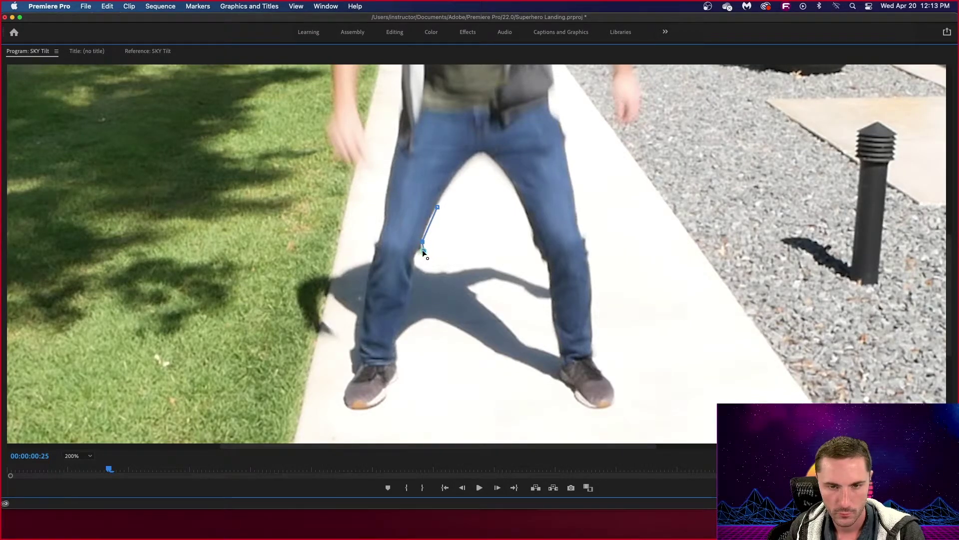
{"action": "left_click", "coordinate": [423, 250]}
{"action": "left_click", "coordinate": [419, 262]}
{"action": "left_click", "coordinate": [416, 283]}
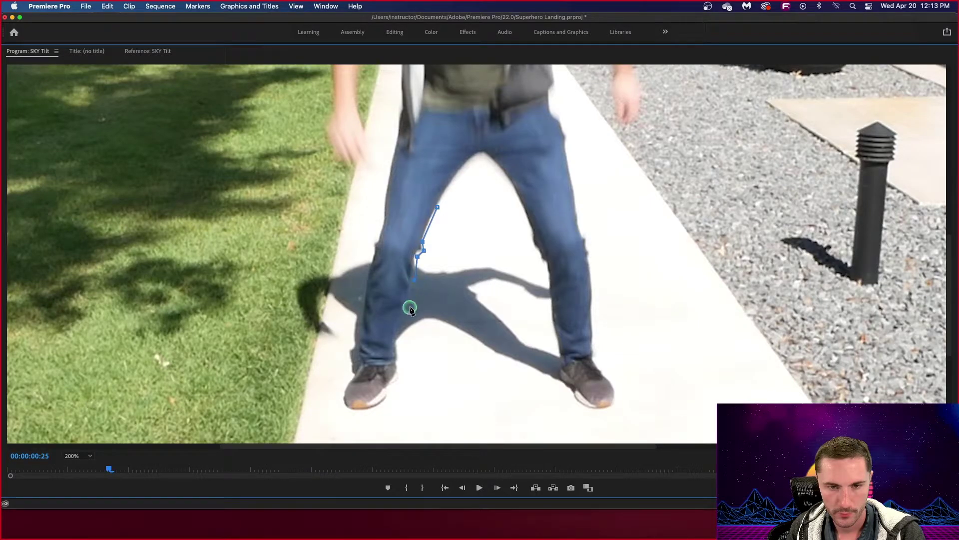
Step: Continue the mask path down the inner calf of the grass-side leg to the top of the shoe
{"action": "left_click", "coordinate": [411, 306]}
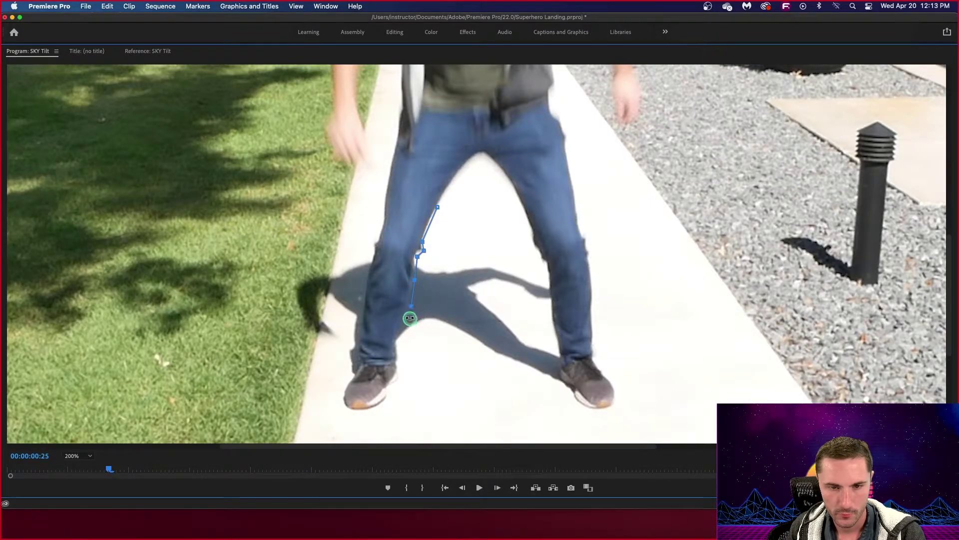
{"action": "left_click", "coordinate": [415, 279]}
{"action": "left_click", "coordinate": [402, 324]}
{"action": "left_click", "coordinate": [398, 342]}
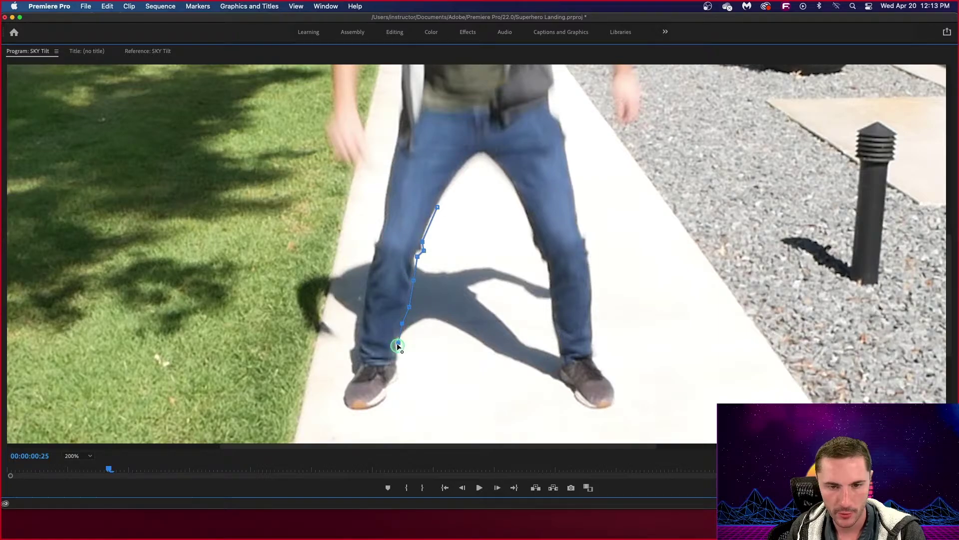
{"action": "left_click", "coordinate": [400, 374]}
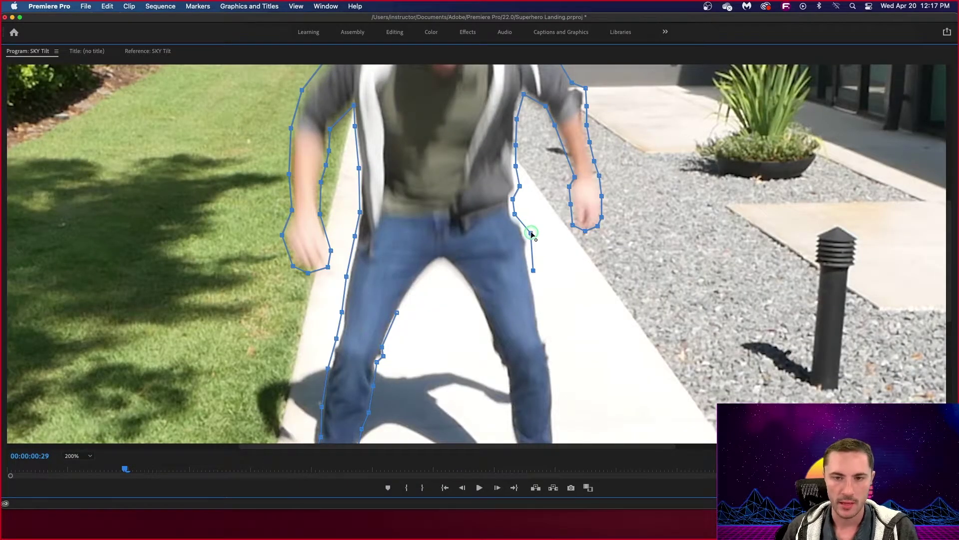
Step: Reposition the mask points below the hip so the path follows the outer edge of the jeans on the gravel side
{"action": "left_click_drag", "start_coordinate": [531, 230], "coordinate": [526, 224]}
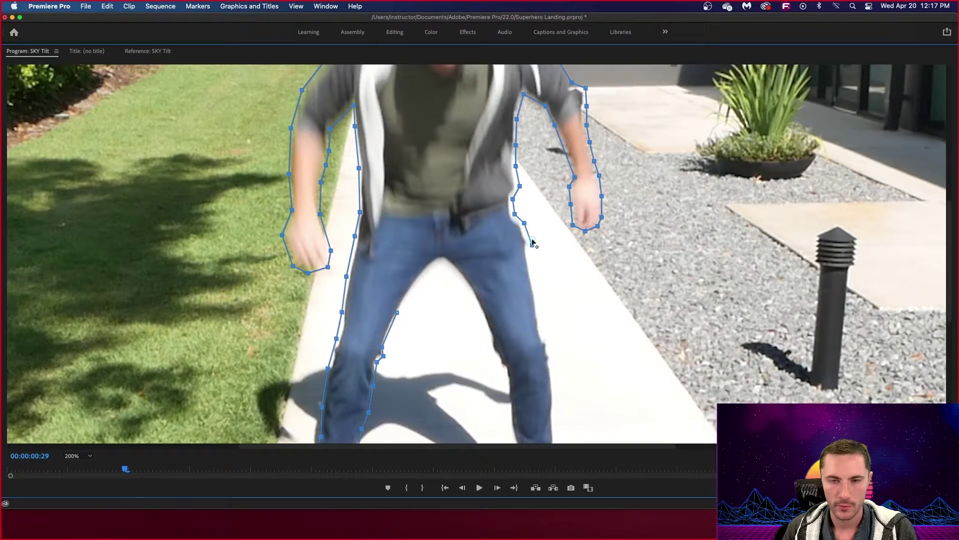
{"action": "left_click", "coordinate": [531, 232]}
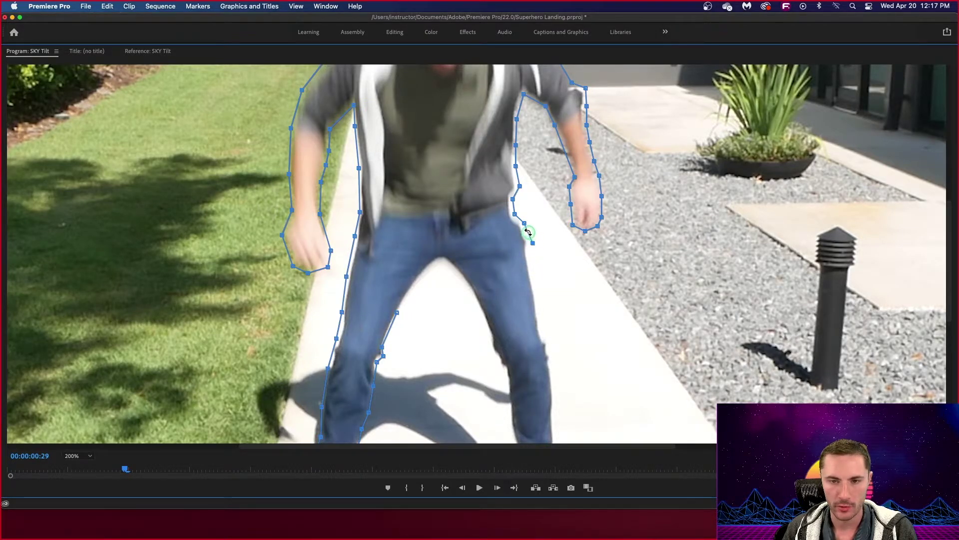
{"action": "left_click_drag", "start_coordinate": [529, 232], "coordinate": [540, 259]}
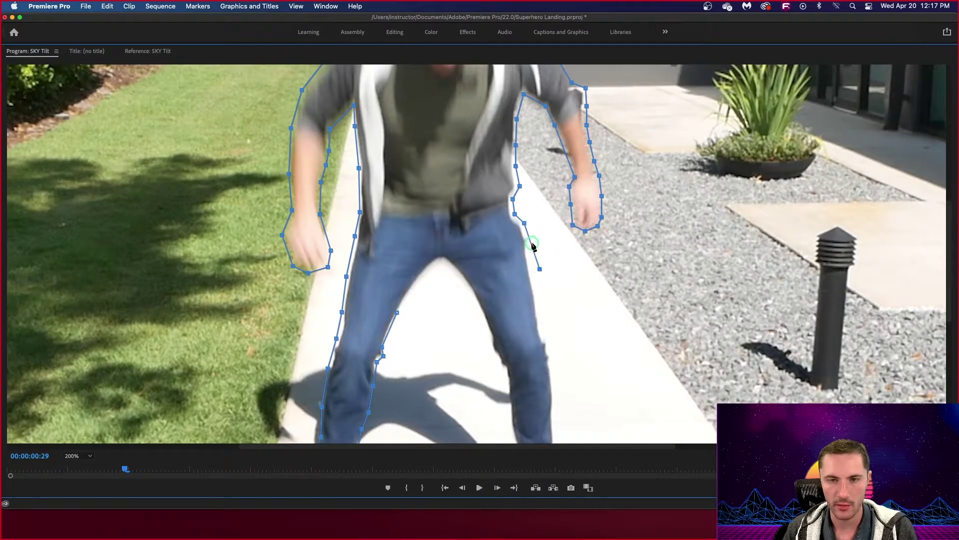
{"action": "left_click", "coordinate": [531, 245]}
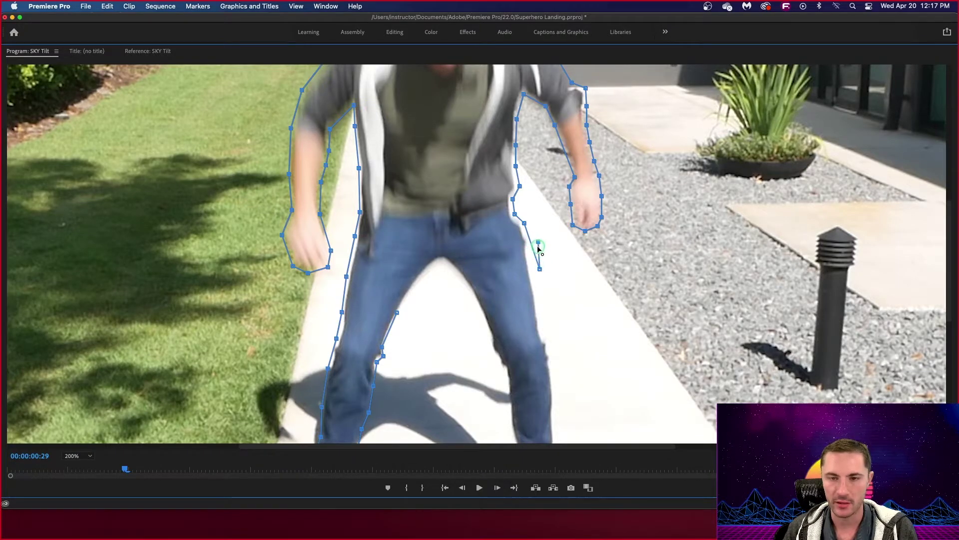
{"action": "left_click", "coordinate": [531, 242]}
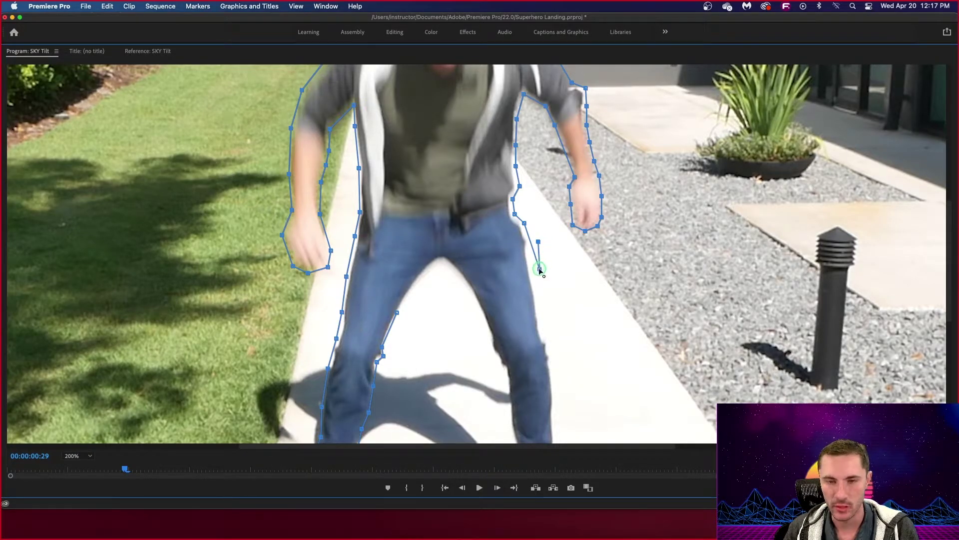
{"action": "left_click_drag", "start_coordinate": [540, 270], "coordinate": [530, 237]}
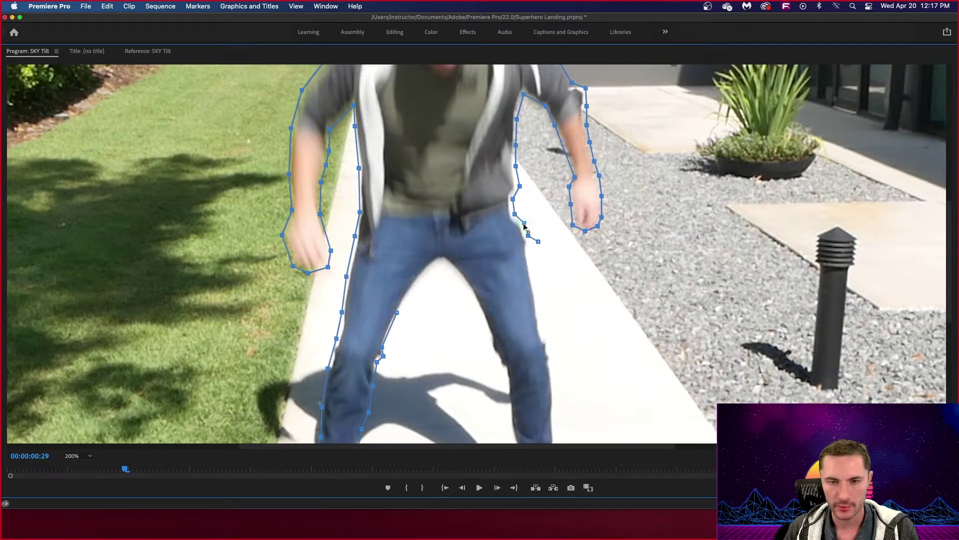
{"action": "left_click", "coordinate": [523, 226]}
{"action": "left_click", "coordinate": [528, 236]}
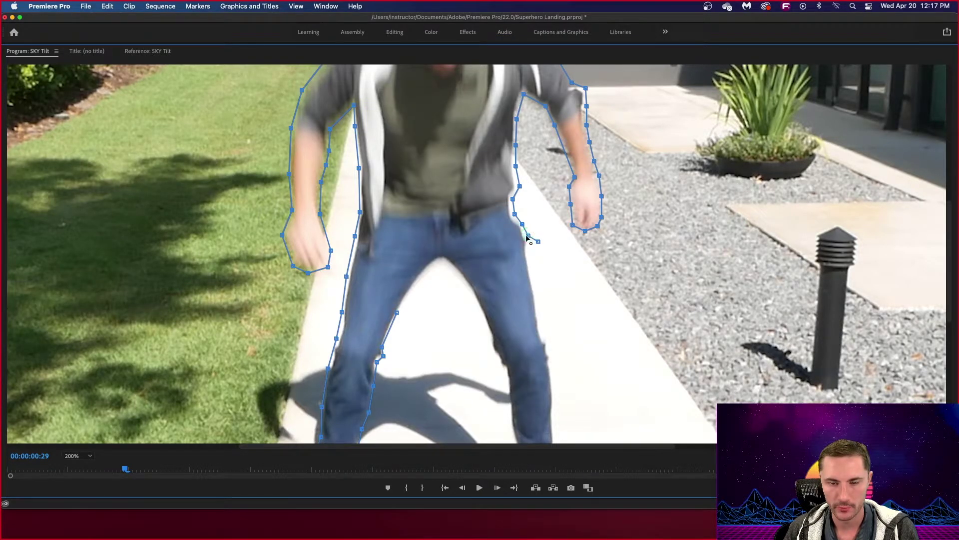
{"action": "left_click", "coordinate": [538, 241]}
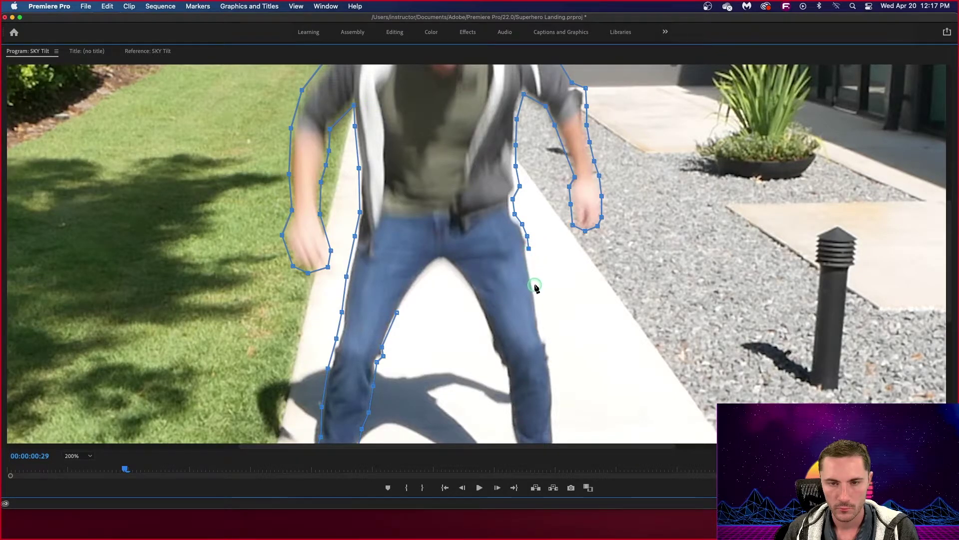
Step: Trace the mask down the outer thigh of the gravel-side leg to the knee, adjusting the upper thigh point to fit
{"action": "left_click", "coordinate": [541, 317]}
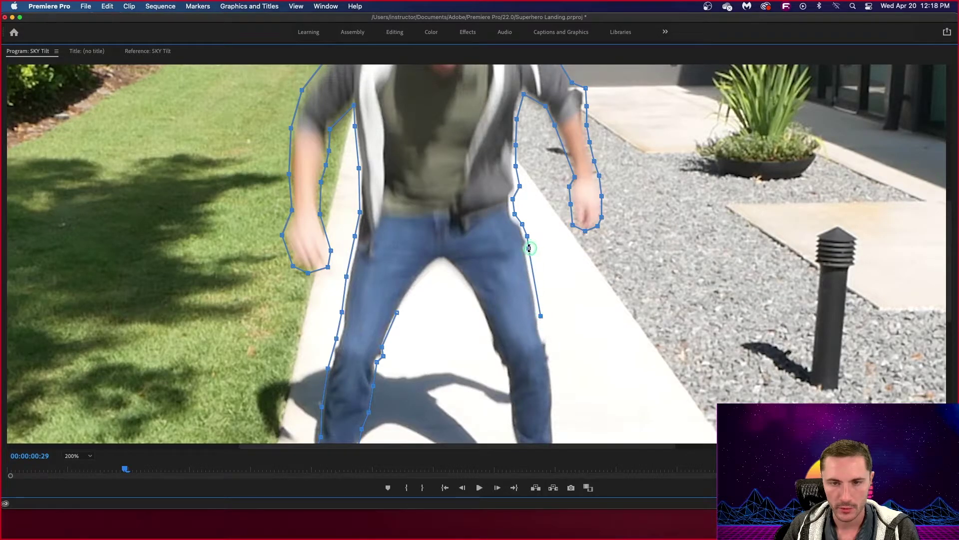
{"action": "left_click_drag", "start_coordinate": [529, 252], "coordinate": [530, 257]}
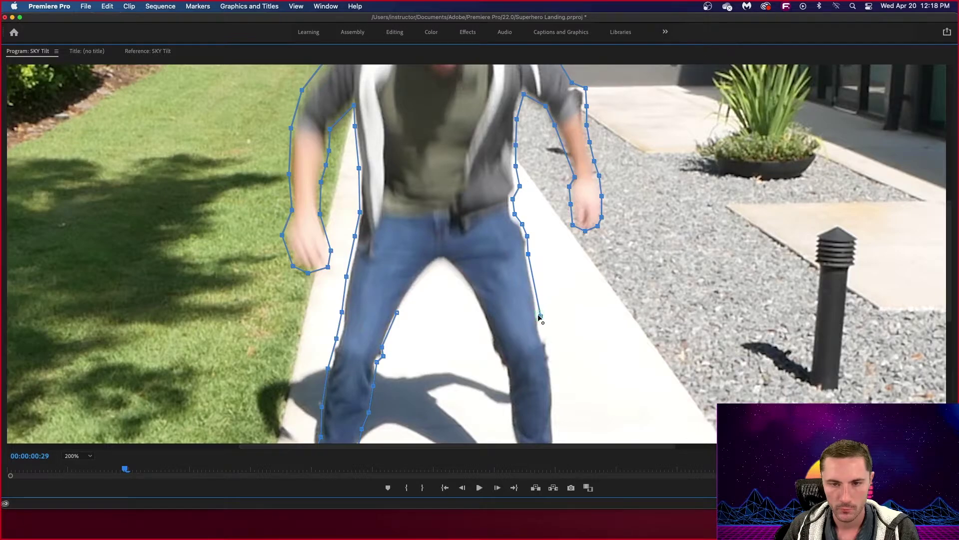
{"action": "left_click", "coordinate": [545, 340]}
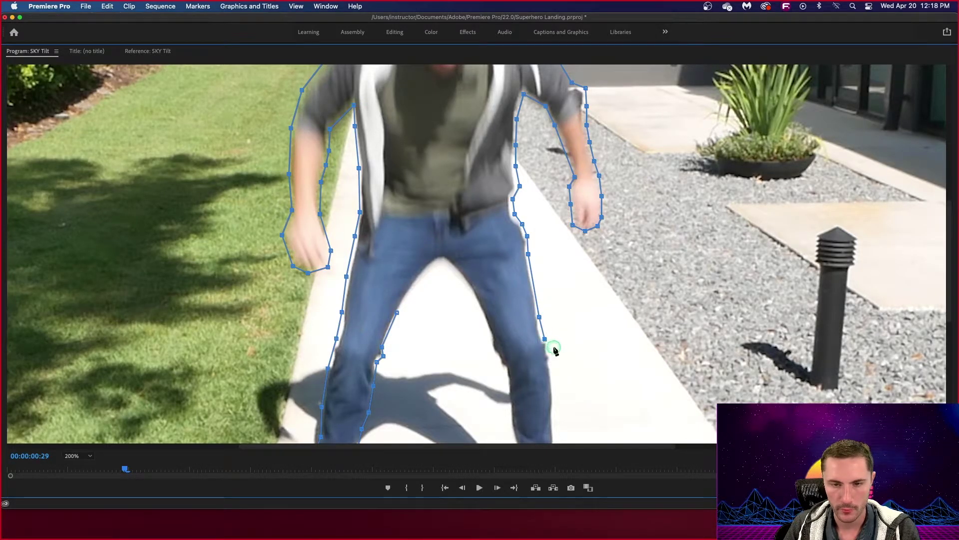
{"action": "left_click", "coordinate": [554, 347]}
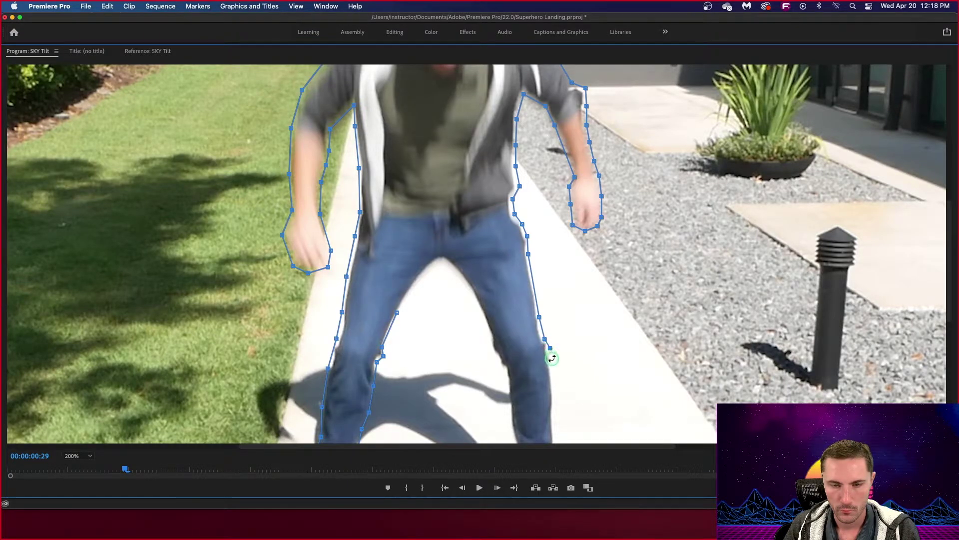
Step: Extend the mask path from the knee down the outer calf of the gravel-side leg
{"action": "left_click", "coordinate": [553, 362]}
{"action": "left_click", "coordinate": [554, 379]}
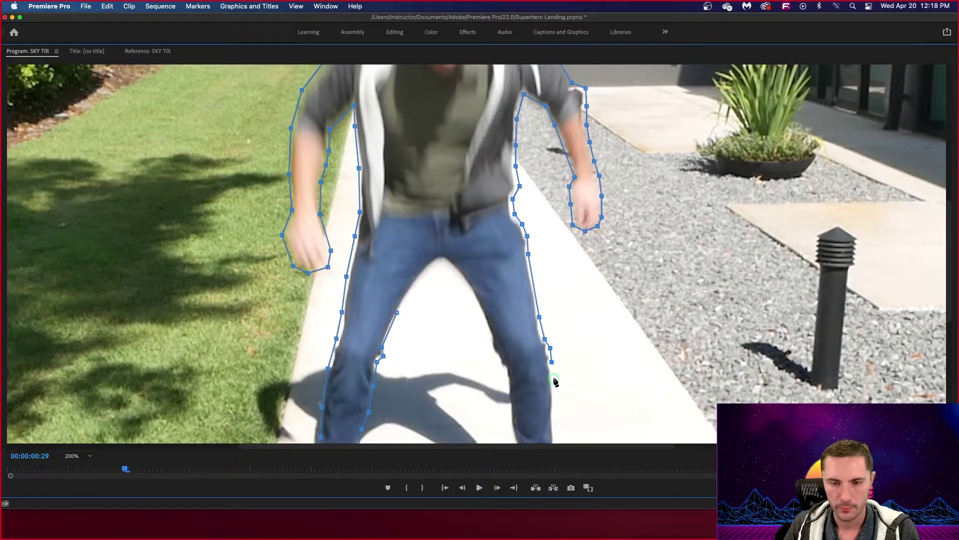
{"action": "left_click", "coordinate": [554, 402]}
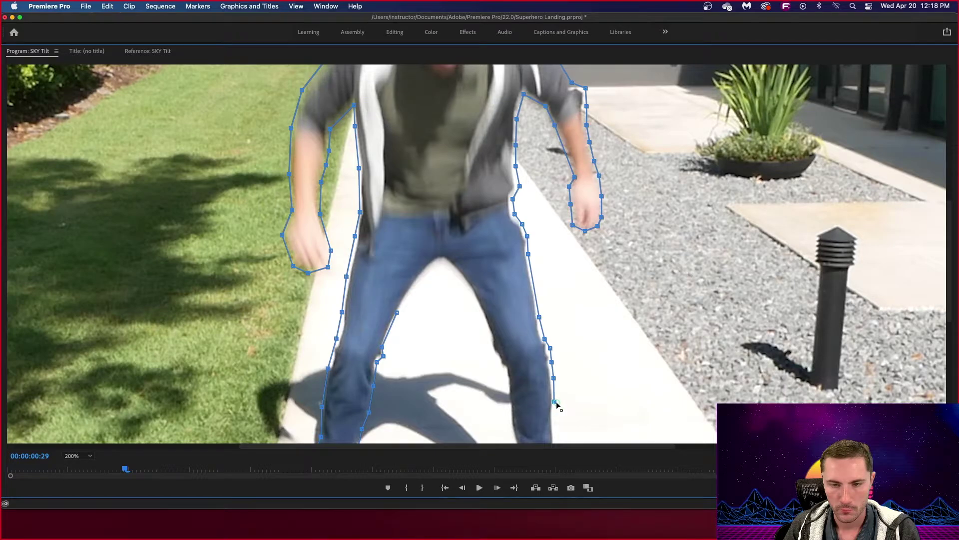
{"action": "left_click", "coordinate": [555, 405]}
{"action": "left_click", "coordinate": [555, 439]}
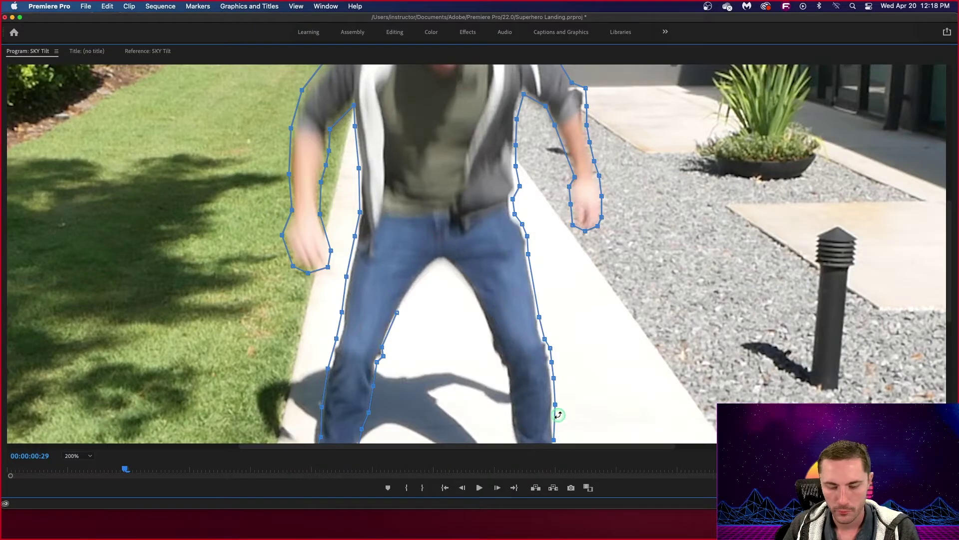
Step: Extend the mask path past the ankle and down the outer side of the gravel-side shoe to the toe, adjusting the ankle points
{"action": "left_click_drag", "start_coordinate": [565, 406], "coordinate": [572, 165]}
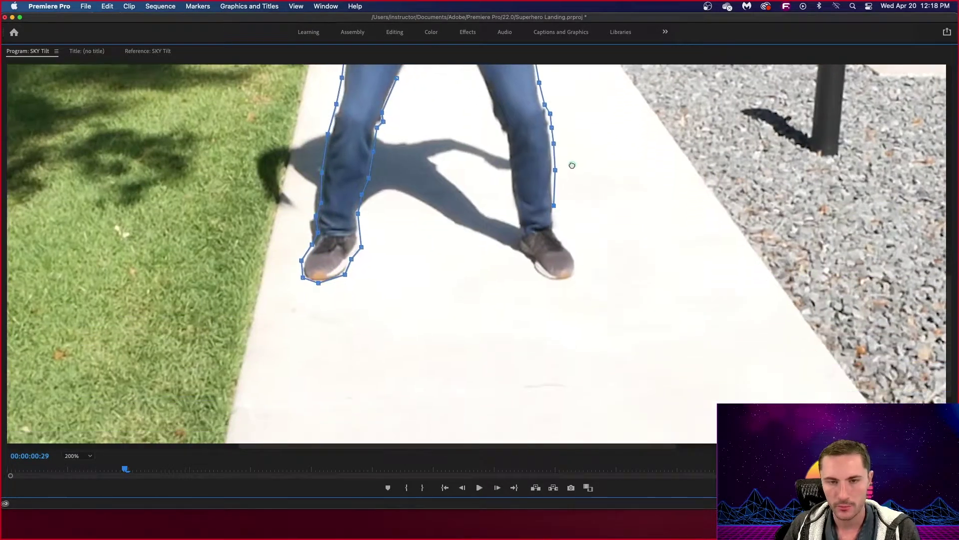
{"action": "left_click", "coordinate": [557, 226]}
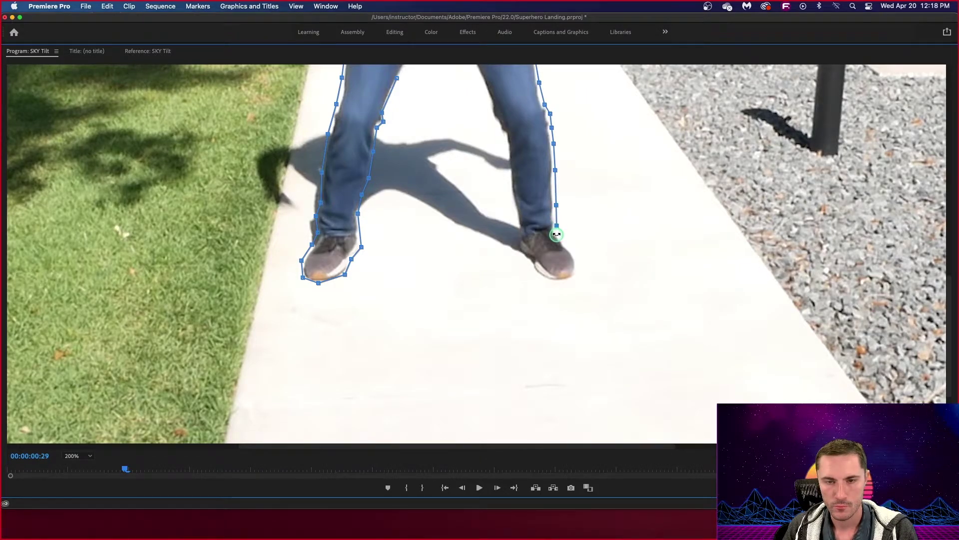
{"action": "left_click", "coordinate": [563, 239]}
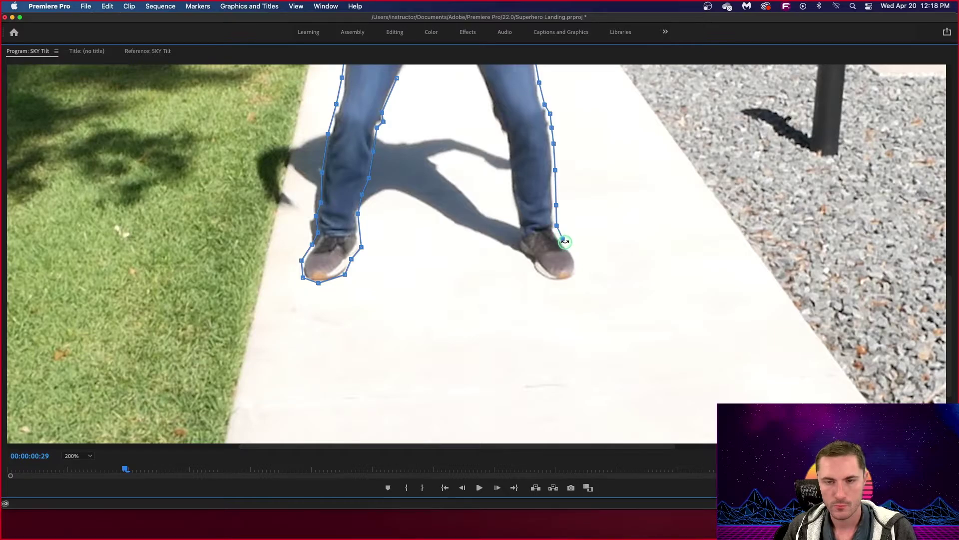
{"action": "left_click", "coordinate": [574, 250]}
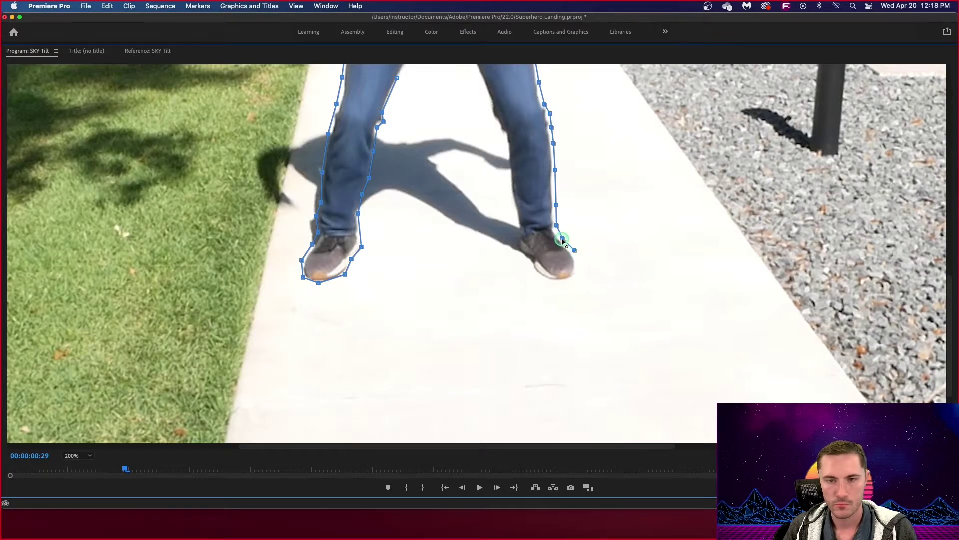
{"action": "left_click", "coordinate": [562, 238]}
{"action": "left_click", "coordinate": [575, 249]}
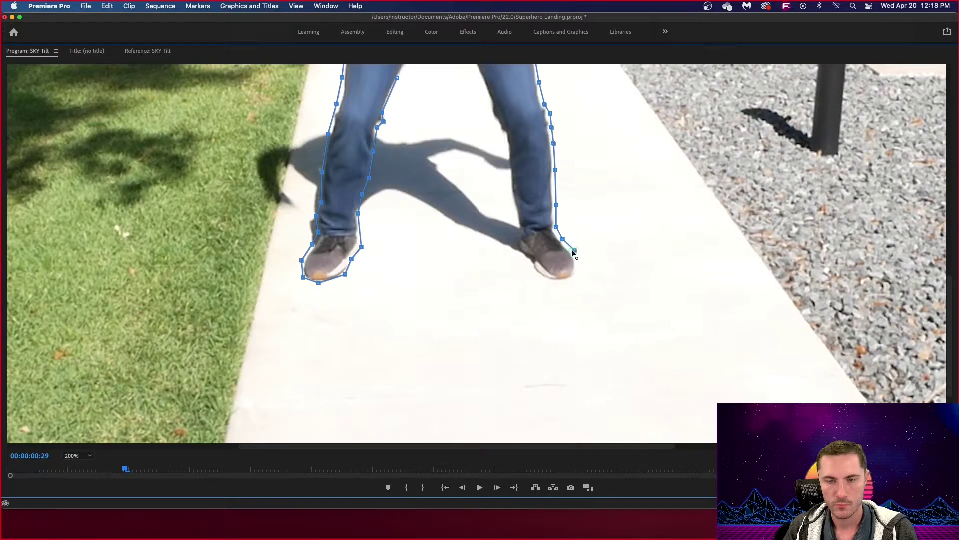
{"action": "left_click", "coordinate": [580, 270]}
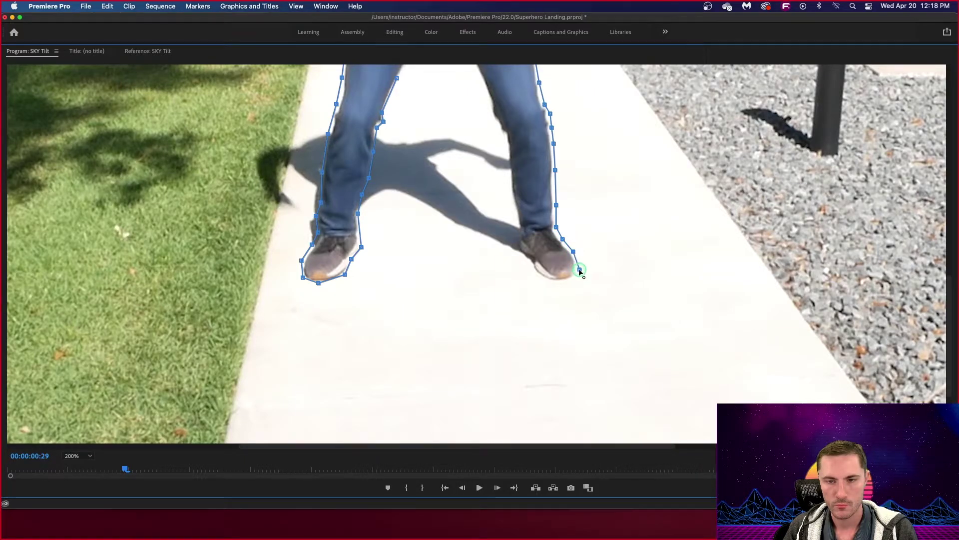
Step: Carry the mask path around the sole of the gravel-side shoe and up its inner side to the heel
{"action": "left_click", "coordinate": [543, 282]}
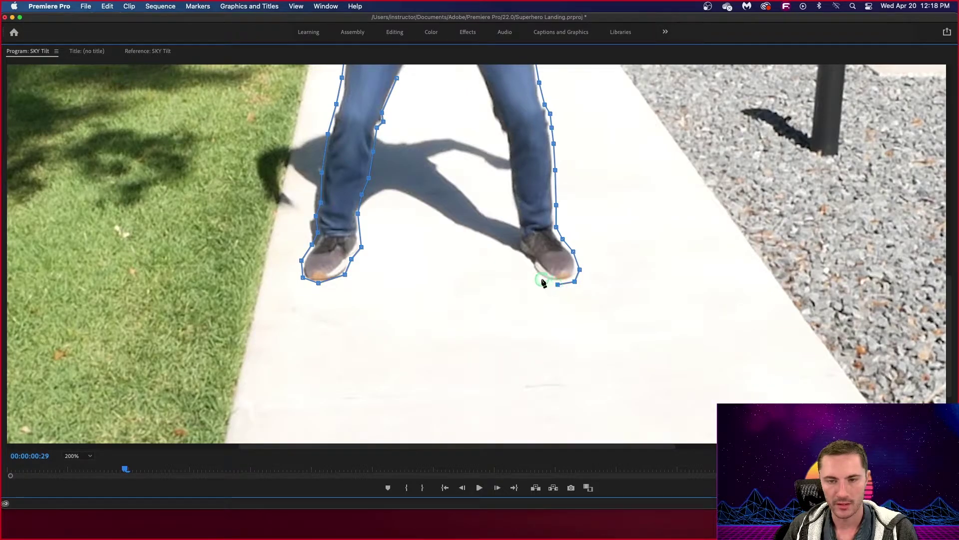
{"action": "left_click", "coordinate": [533, 270]}
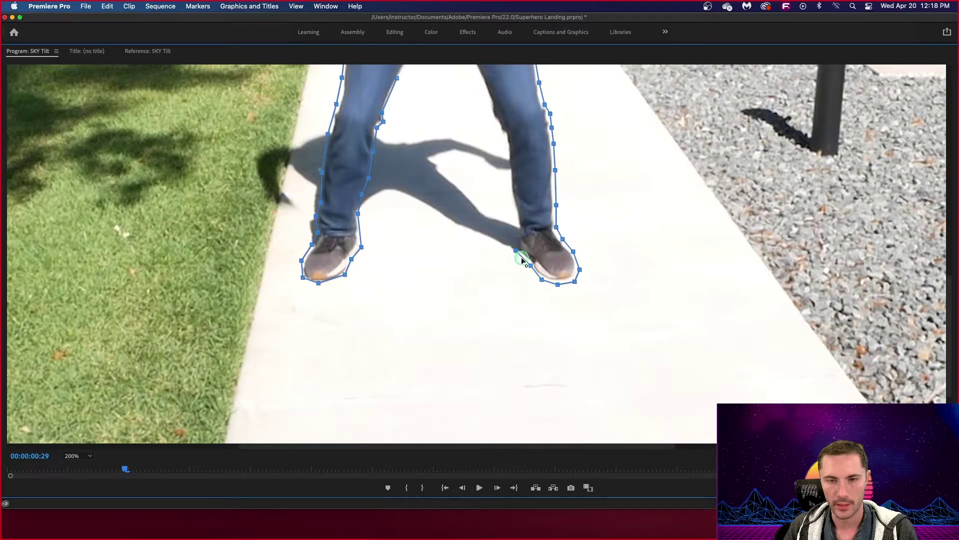
{"action": "left_click", "coordinate": [531, 266]}
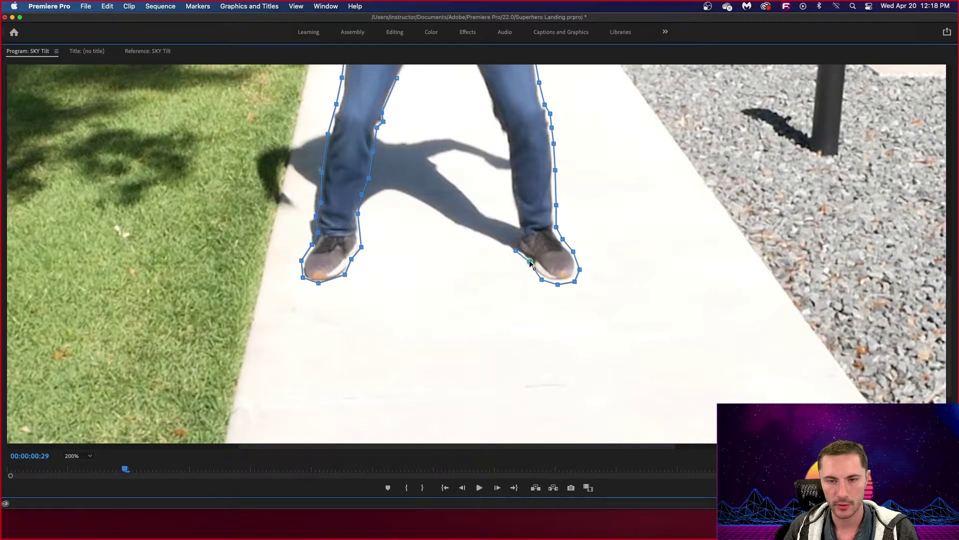
{"action": "left_click", "coordinate": [517, 252]}
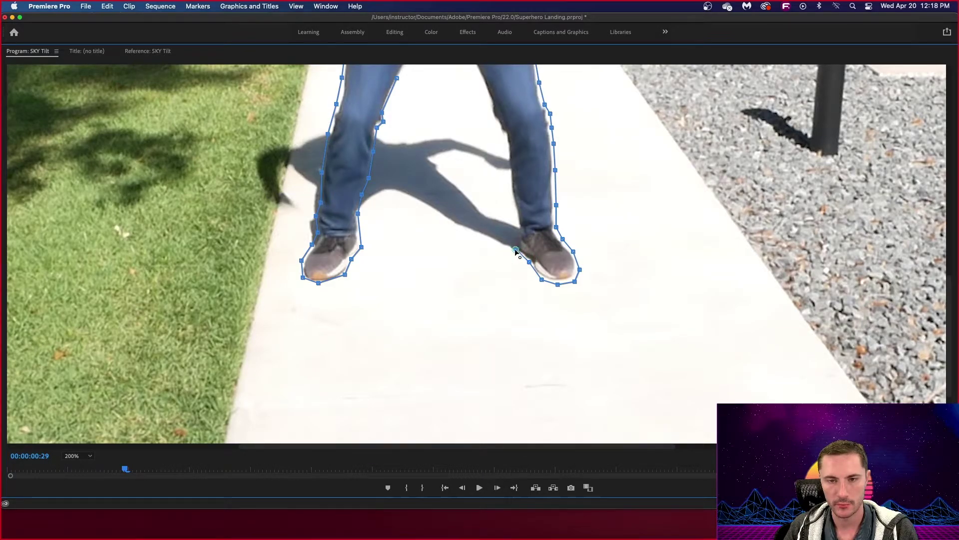
{"action": "mouse_move", "coordinate": [517, 251]}
{"action": "left_mouse_down"}
{"action": "mouse_move", "coordinate": [518, 221]}
{"action": "mouse_move", "coordinate": [513, 234]}
{"action": "left_mouse_up"}
Step: Trace the mask up the inner calf of the gravel-side leg to the knee
{"action": "left_click", "coordinate": [514, 233]}
{"action": "left_click", "coordinate": [512, 204]}
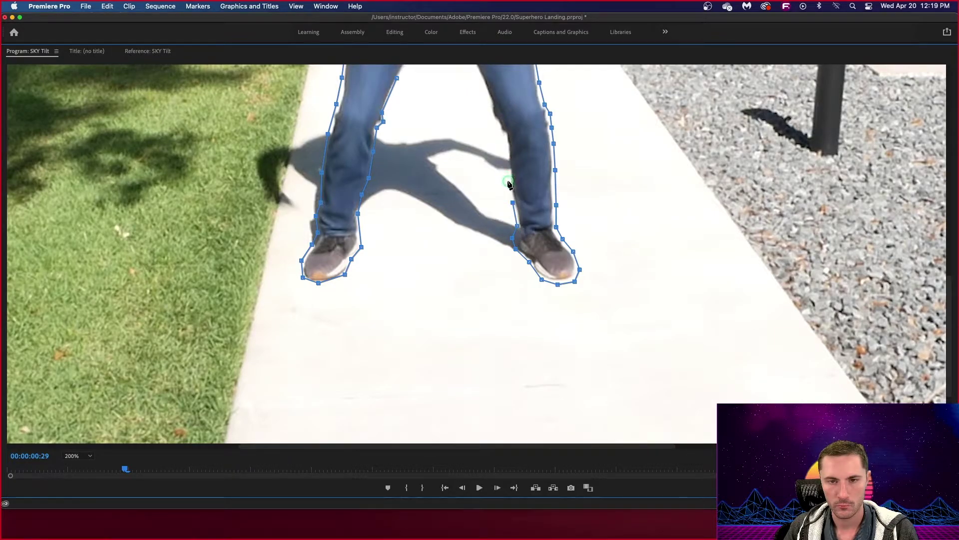
{"action": "left_click", "coordinate": [508, 180]}
{"action": "left_click", "coordinate": [508, 164]}
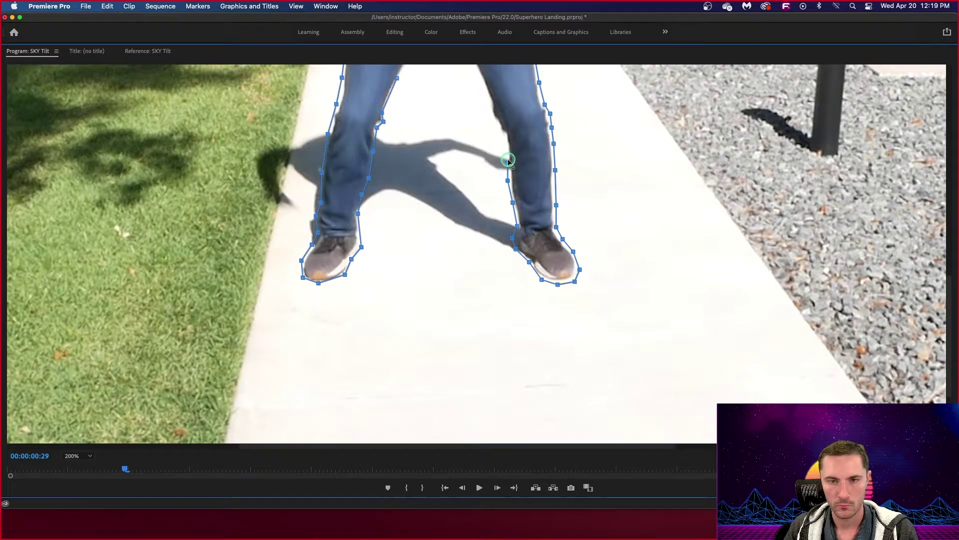
{"action": "left_click", "coordinate": [504, 134]}
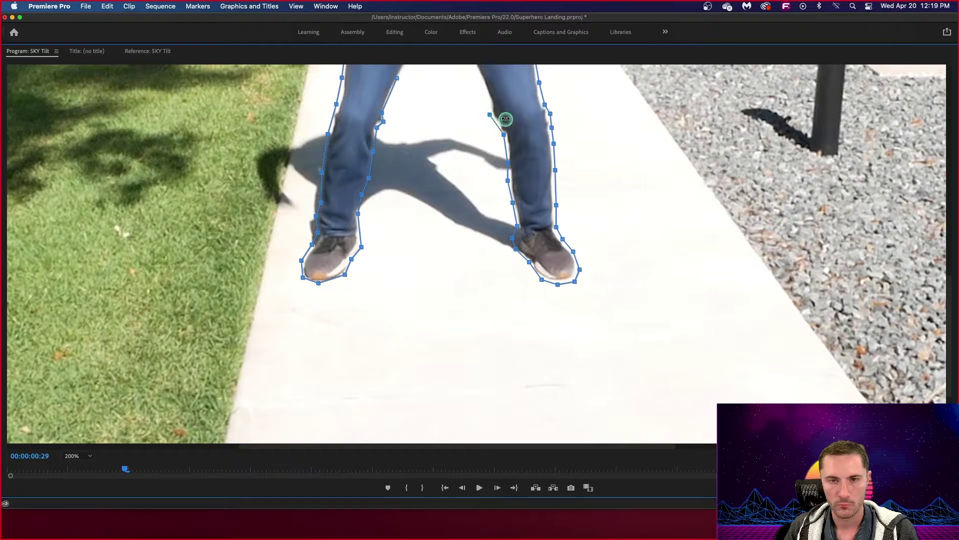
{"action": "left_click", "coordinate": [490, 114]}
Step: Continue the mask path from the knee up the inner thigh of the gravel-side leg to the crotch
{"action": "key", "text": "h"}
{"action": "left_click_drag", "start_coordinate": [491, 123], "coordinate": [518, 294]}
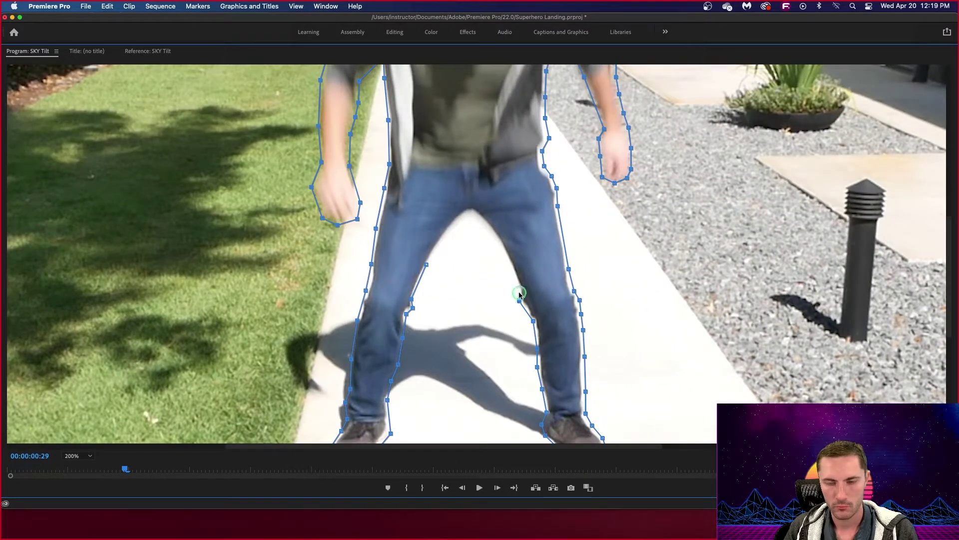
{"action": "left_click", "coordinate": [516, 286]}
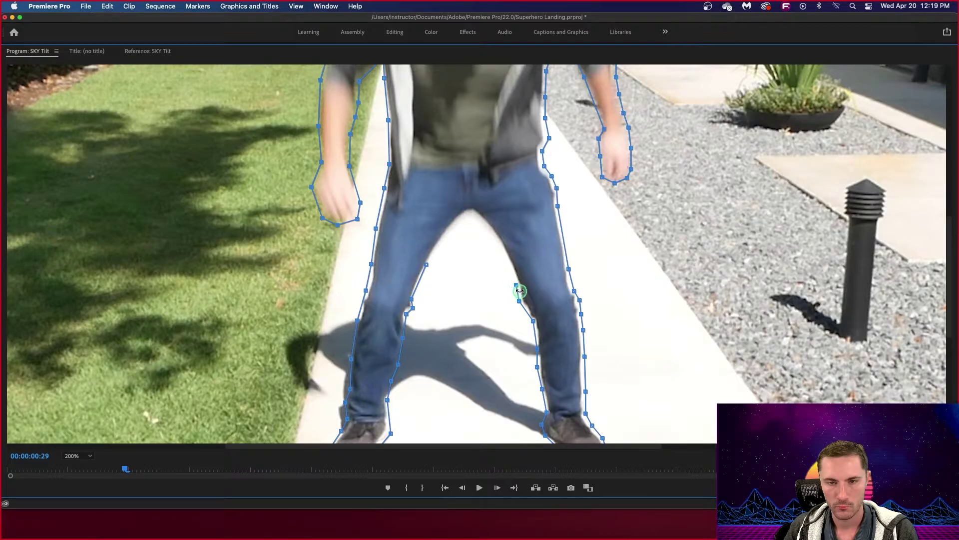
{"action": "left_click", "coordinate": [510, 267]}
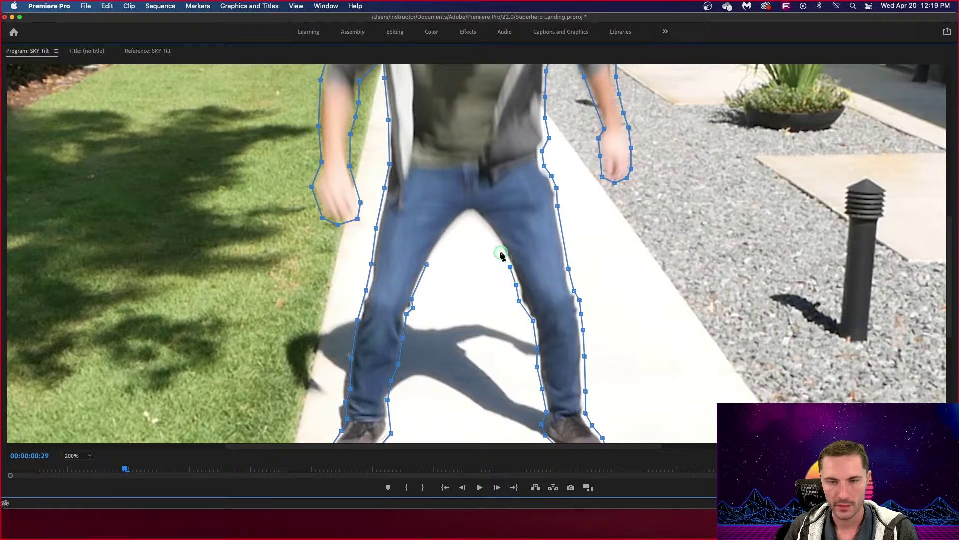
{"action": "left_click", "coordinate": [499, 245]}
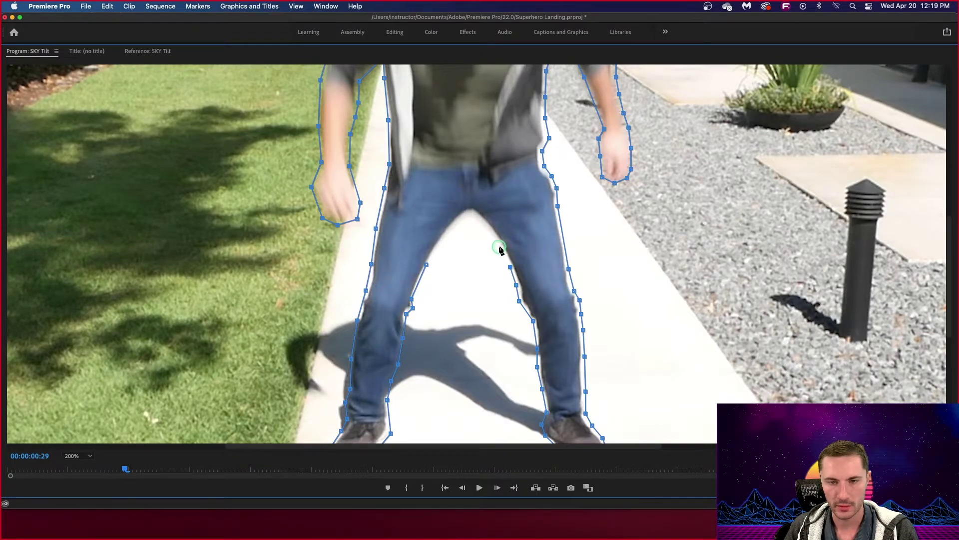
{"action": "left_click", "coordinate": [485, 227]}
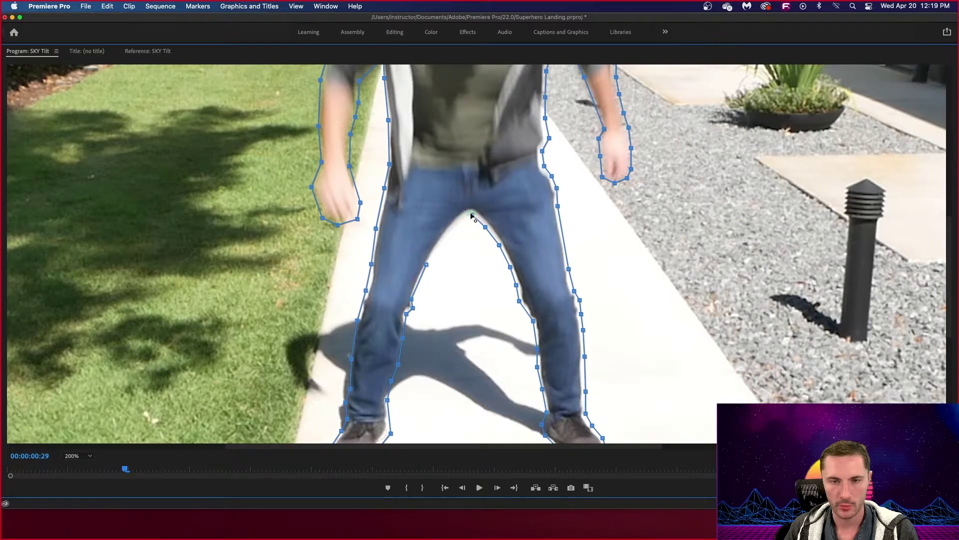
{"action": "left_click", "coordinate": [472, 214]}
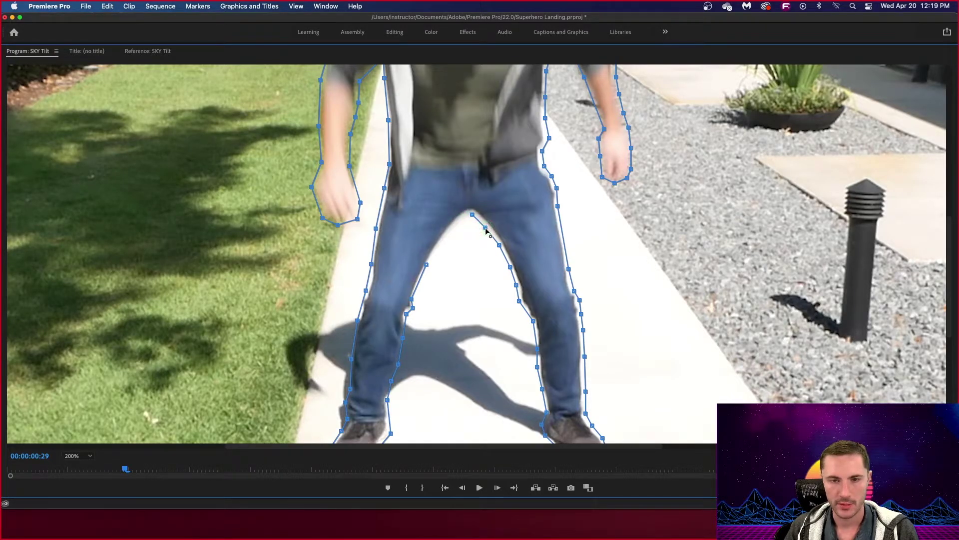
Step: Trace the mask down the inner thigh of the grass-side leg and close the path at its starting point
{"action": "left_click", "coordinate": [458, 223]}
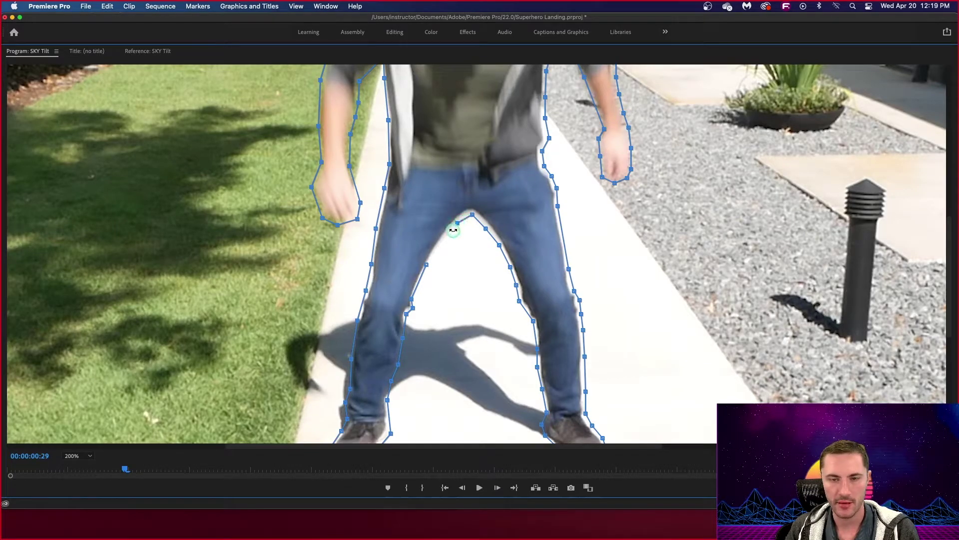
{"action": "left_click", "coordinate": [448, 233]}
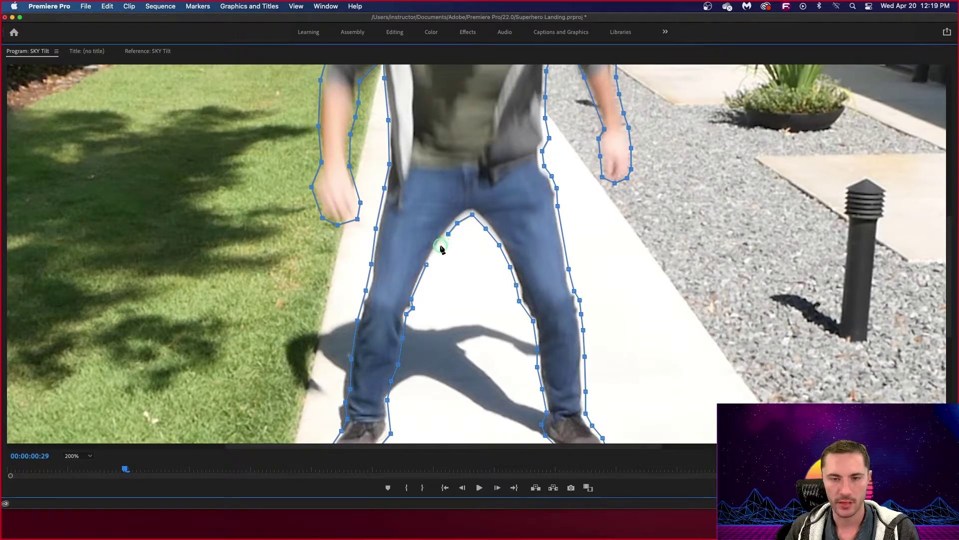
{"action": "left_click", "coordinate": [441, 246]}
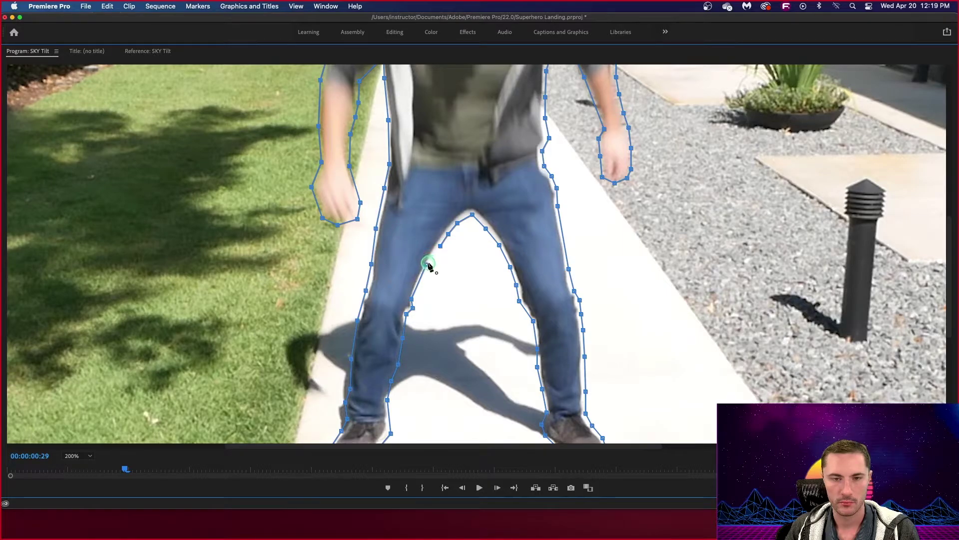
{"action": "left_click", "coordinate": [427, 262]}
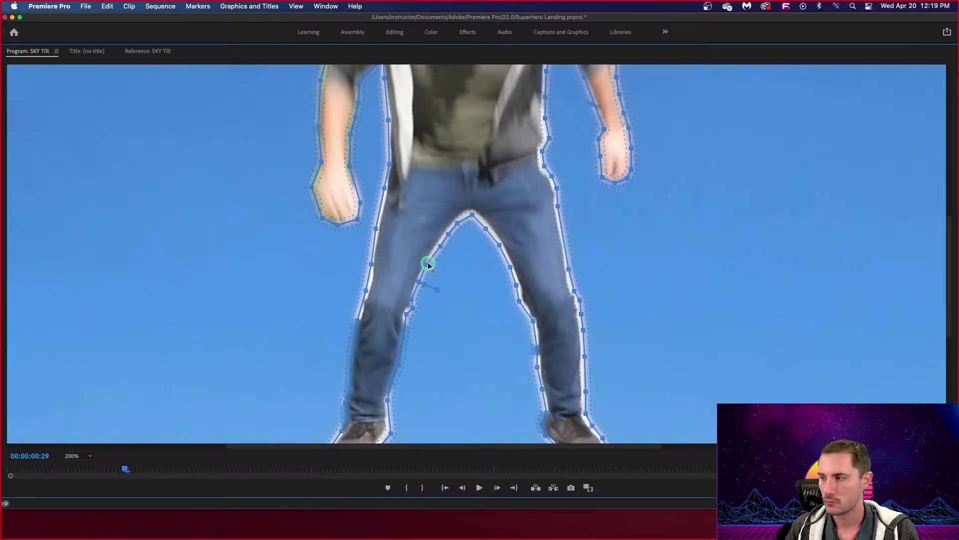
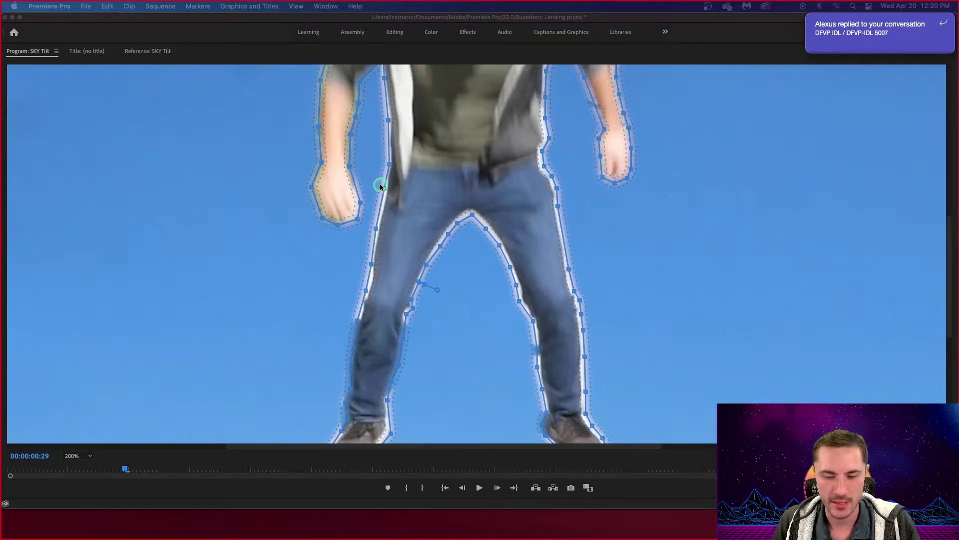
Step: Set the program preview zoom to Fit and restore the maximized preview to the regular editing layout
{"action": "left_click", "coordinate": [76, 458]}
{"action": "left_click", "coordinate": [80, 360]}
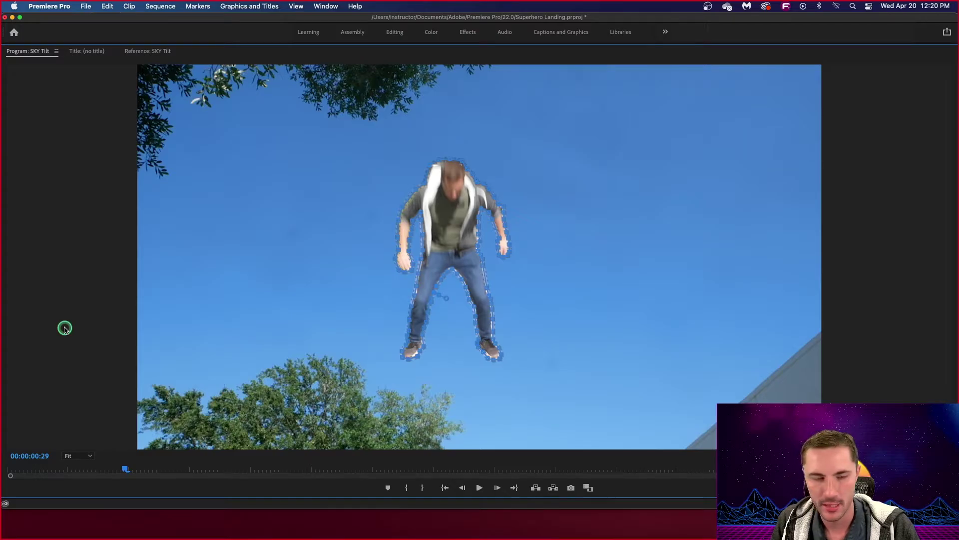
{"action": "key", "text": "grave"}
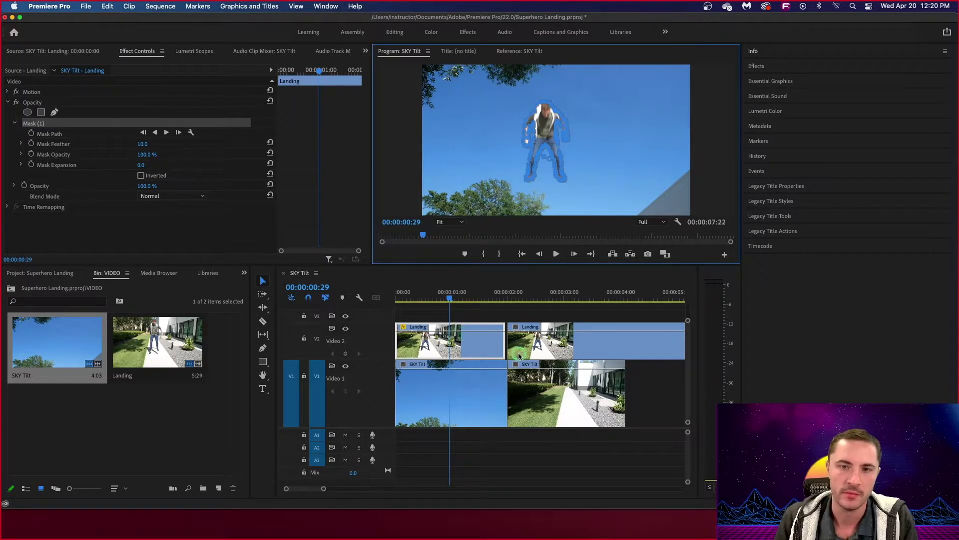
Step: Nest the masked Landing clip above the sky shot as a sequence named "Landing Mask"
{"action": "right_click", "coordinate": [461, 351]}
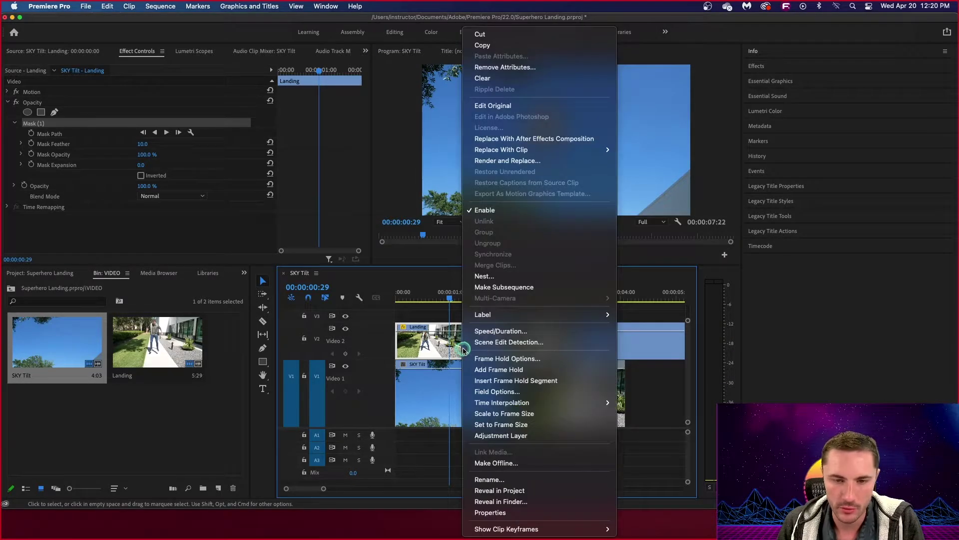
{"action": "left_click", "coordinate": [478, 233]}
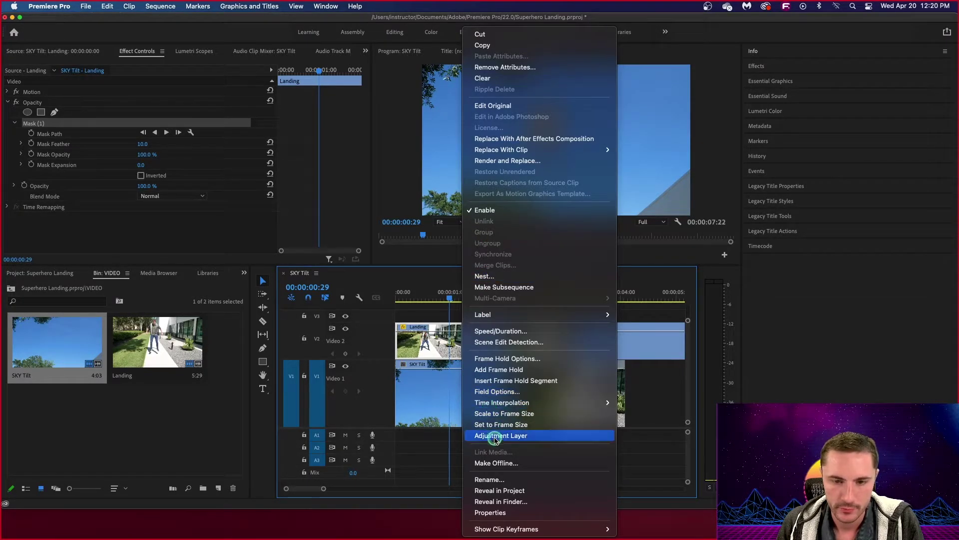
{"action": "left_click", "coordinate": [489, 277]}
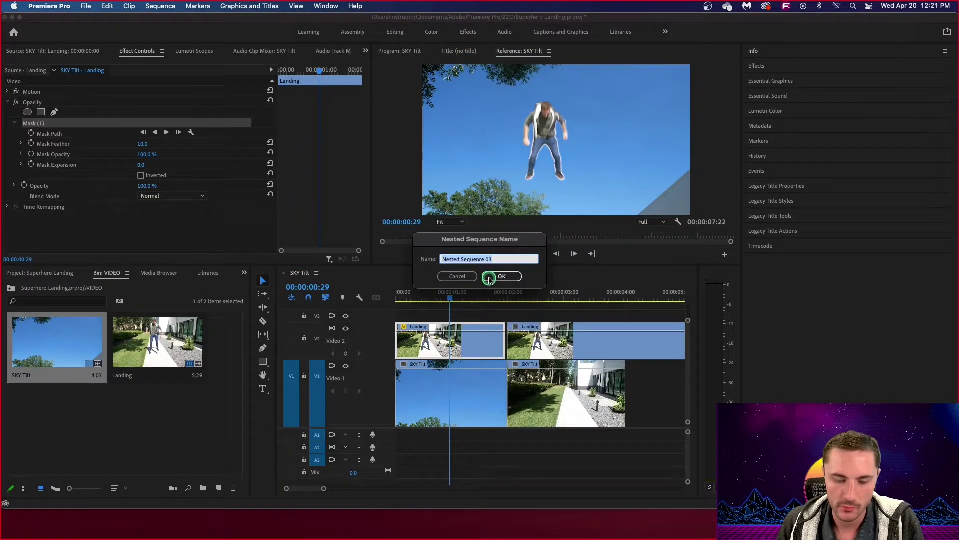
{"action": "left_click", "coordinate": [489, 277]}
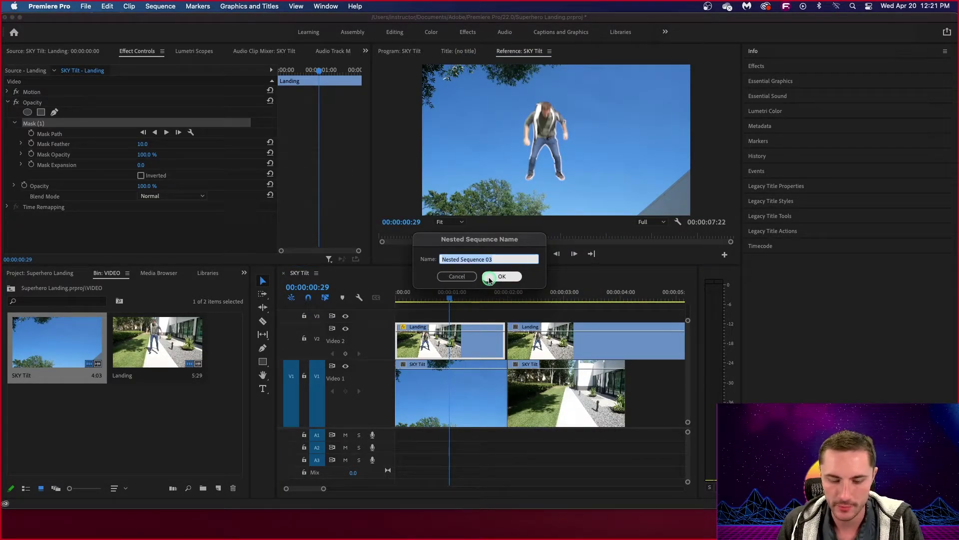
{"action": "type", "text": "Landing Mask"}
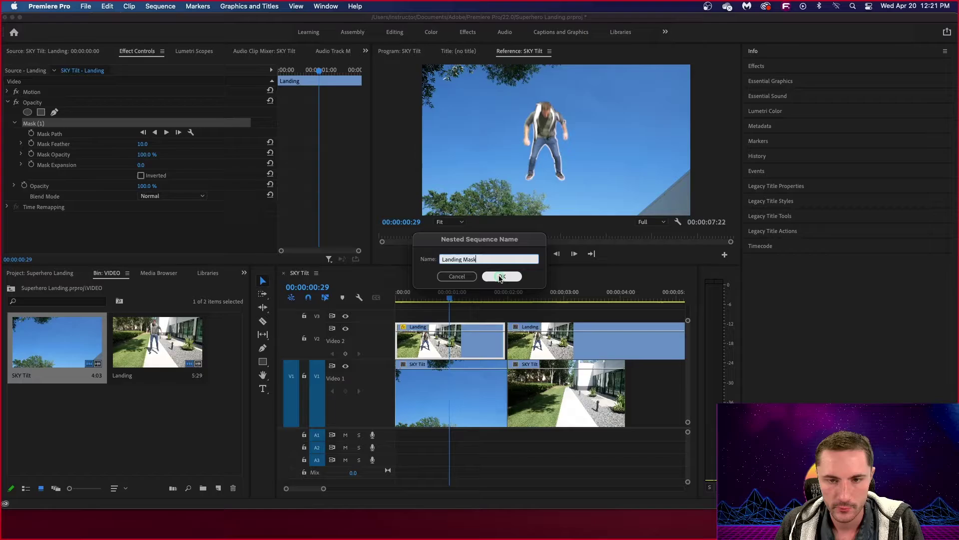
{"action": "left_click", "coordinate": [498, 277]}
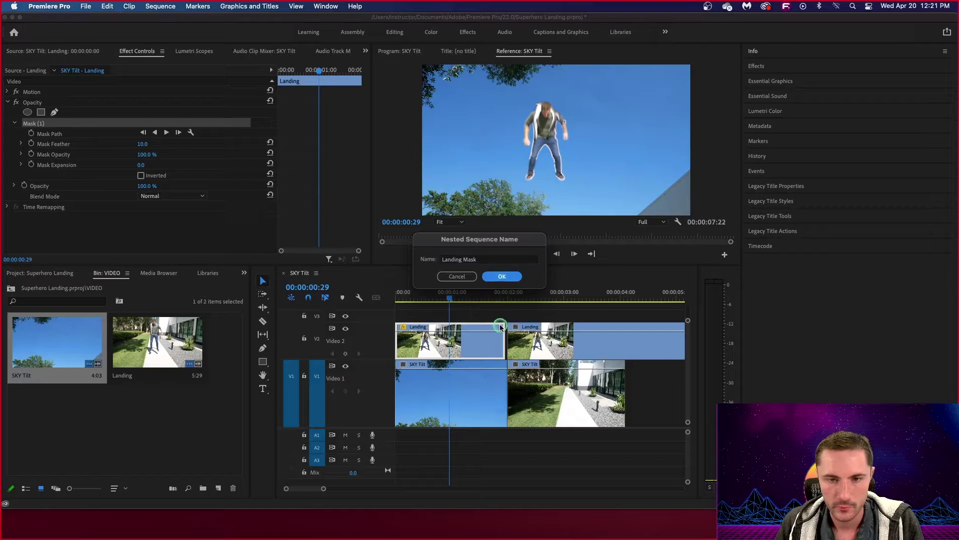
Step: Shift the Landing Mask clip slightly later on Video 2 so it meets the start of the following Landing clip
{"action": "left_click", "coordinate": [443, 298]}
{"action": "left_click", "coordinate": [466, 351]}
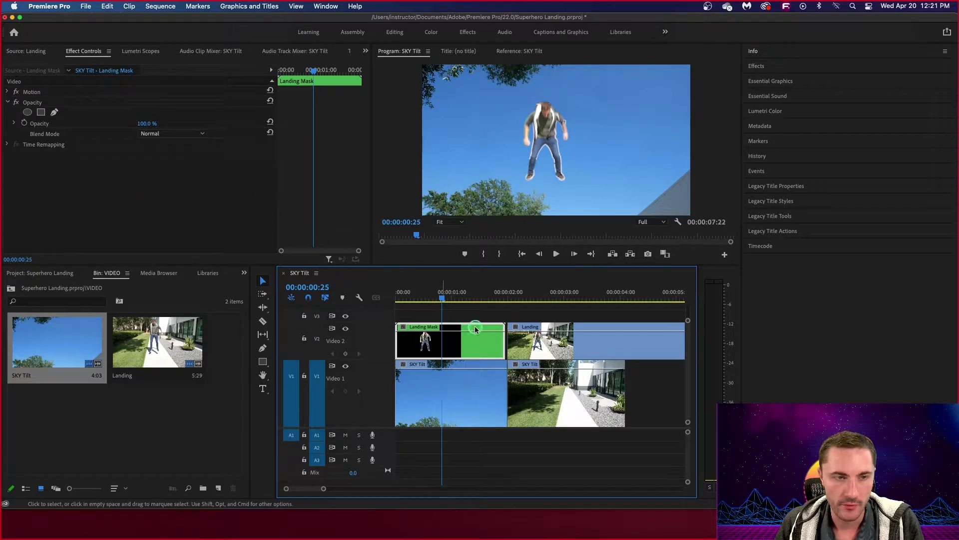
{"action": "left_click_drag", "start_coordinate": [440, 299], "coordinate": [502, 306]}
{"action": "left_click", "coordinate": [465, 342]}
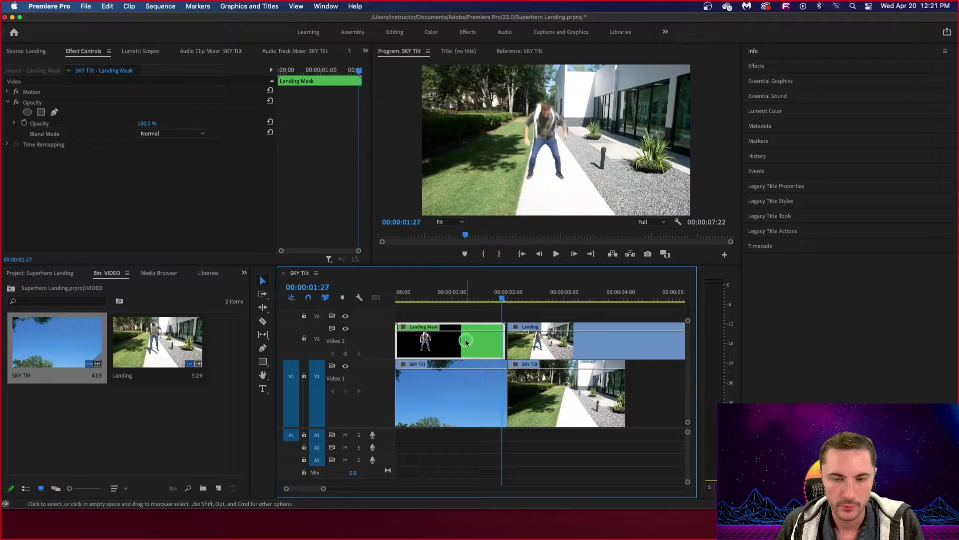
{"action": "left_click_drag", "start_coordinate": [466, 342], "coordinate": [468, 342]}
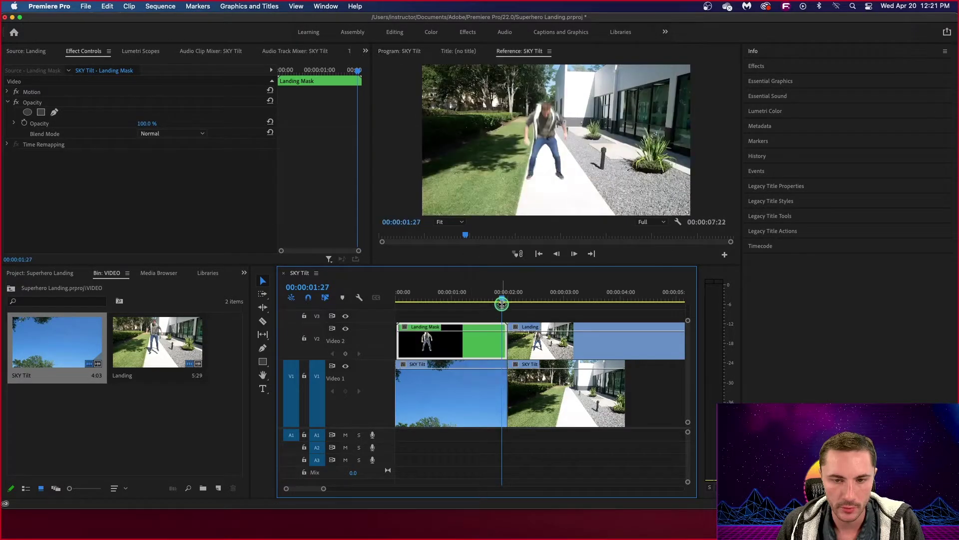
Step: Play and scrub the sequence to check the masked figure over the sky tilt and the cut to the live landing at 00:00:02:00
{"action": "left_click", "coordinate": [502, 300]}
{"action": "left_click_drag", "start_coordinate": [502, 299], "coordinate": [467, 301]}
{"action": "key", "text": "space"}
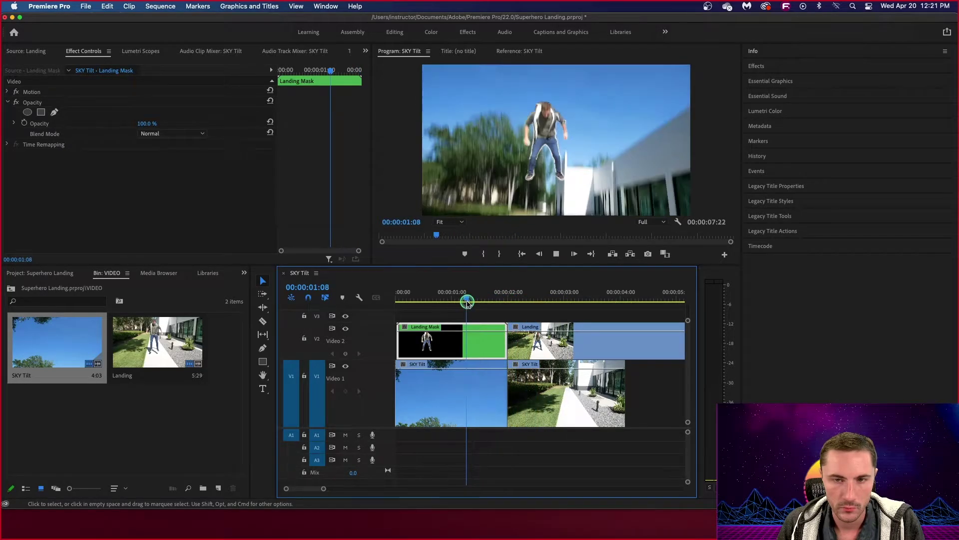
{"action": "left_click", "coordinate": [561, 300]}
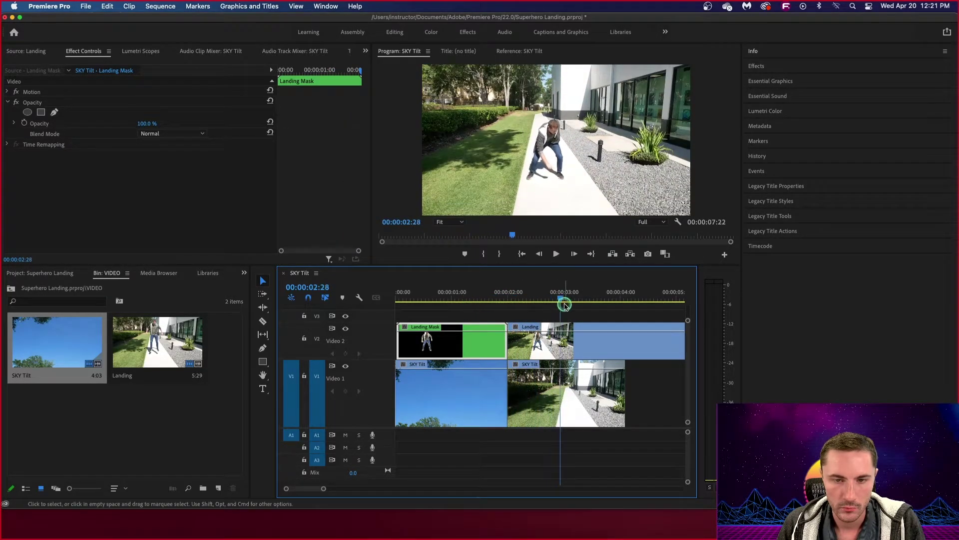
{"action": "left_click_drag", "start_coordinate": [562, 299], "coordinate": [447, 300]}
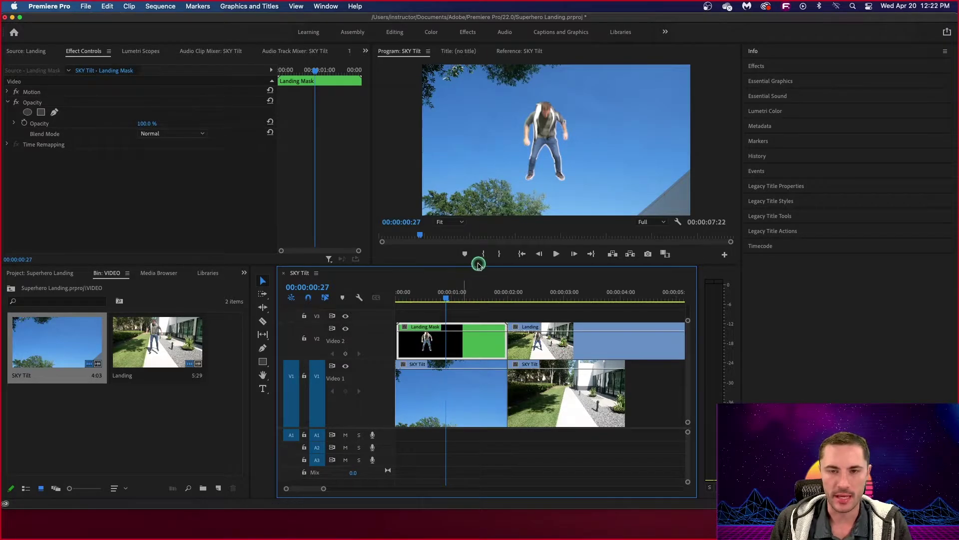
{"action": "mouse_move", "coordinate": [449, 301]}
{"action": "left_mouse_down"}
{"action": "mouse_move", "coordinate": [437, 302]}
{"action": "mouse_move", "coordinate": [520, 301]}
{"action": "mouse_move", "coordinate": [458, 301]}
{"action": "left_mouse_up"}
{"action": "left_click", "coordinate": [529, 177]}
{"action": "left_click", "coordinate": [637, 137]}
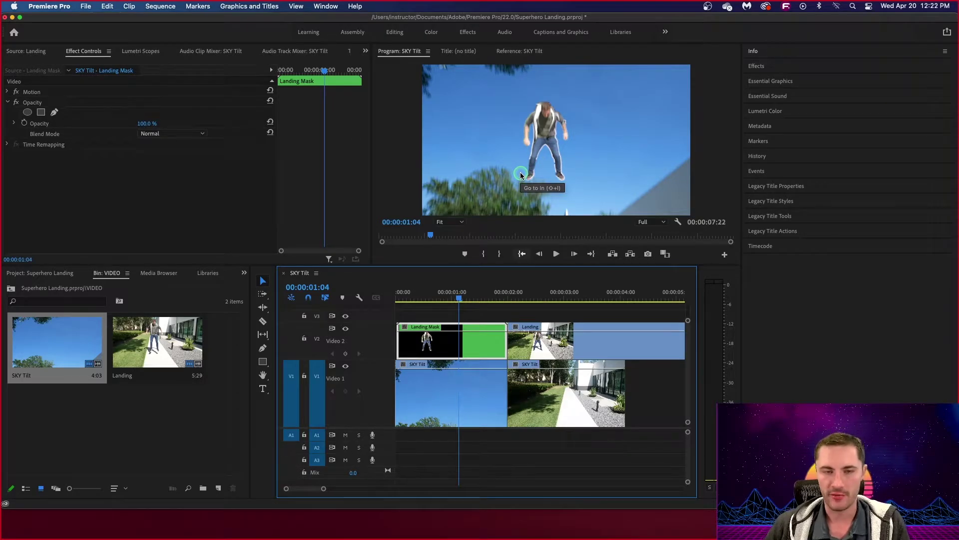
{"action": "left_click_drag", "start_coordinate": [459, 299], "coordinate": [506, 308]}
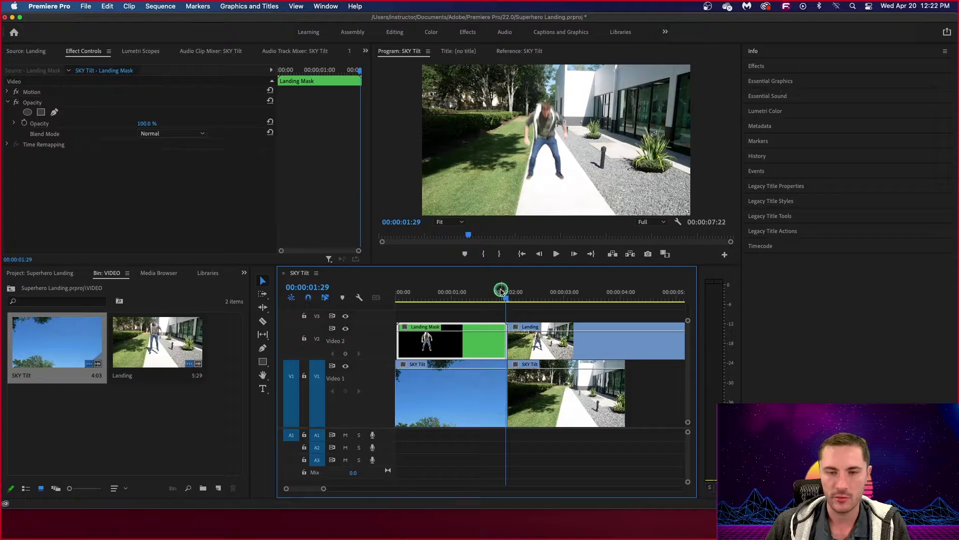
{"action": "left_click_drag", "start_coordinate": [504, 296], "coordinate": [456, 300]}
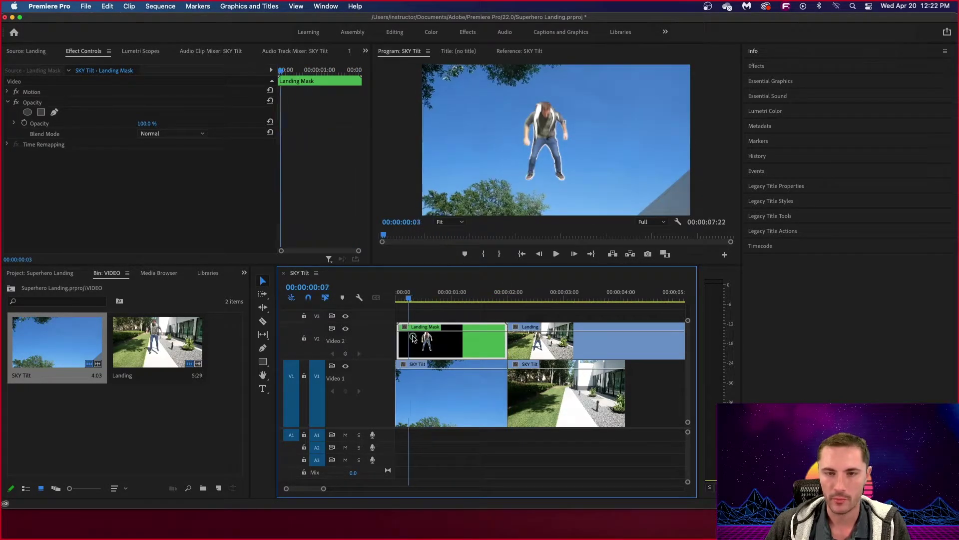
{"action": "left_click", "coordinate": [492, 394]}
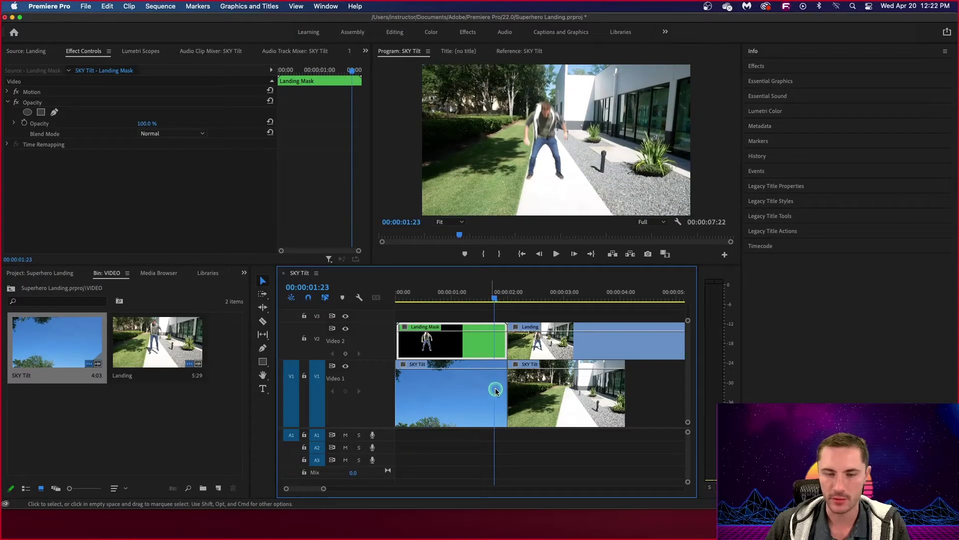
{"action": "left_click_drag", "start_coordinate": [501, 296], "coordinate": [509, 319]}
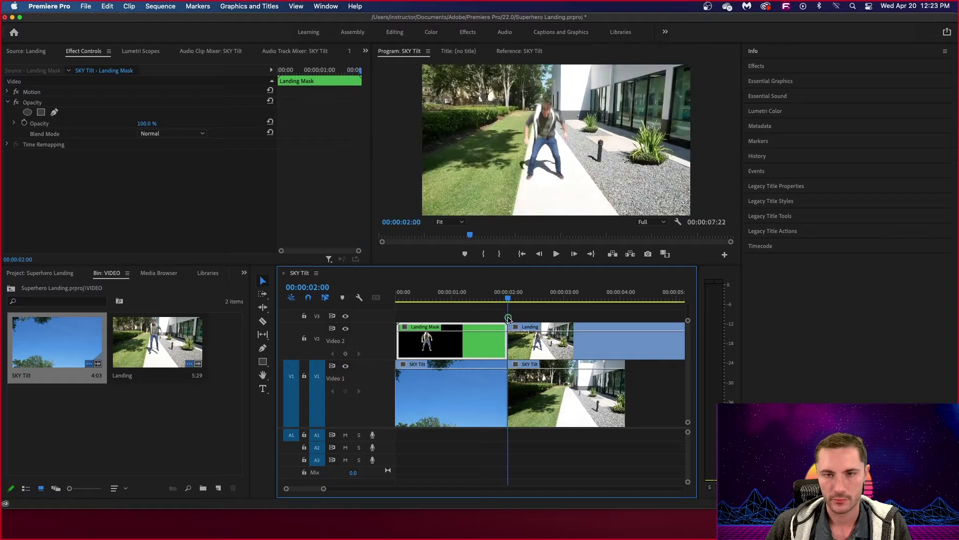
Step: Hide Video 2 and examine the SKY Tilt background frames just after the cut at 00:00:02:00
{"action": "left_click", "coordinate": [345, 329]}
{"action": "left_click", "coordinate": [508, 302]}
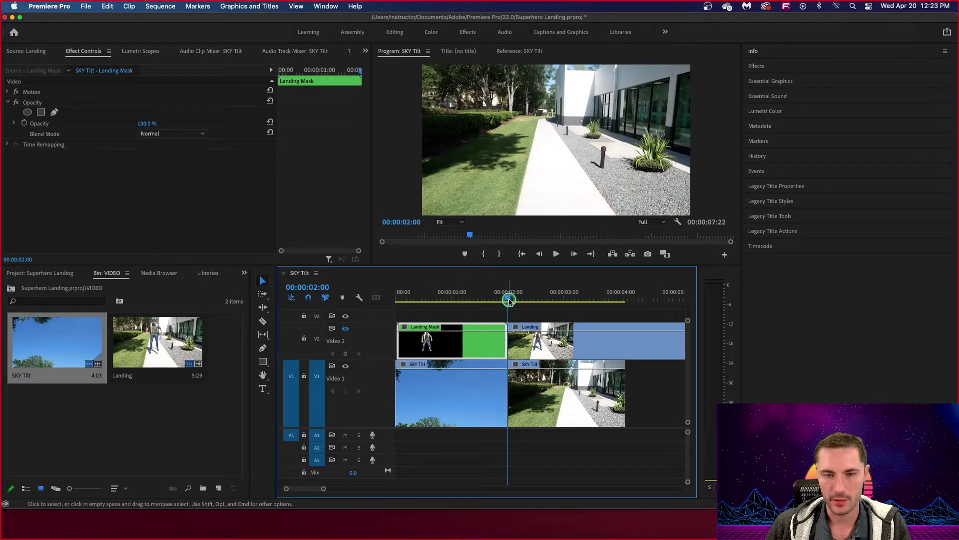
{"action": "mouse_move", "coordinate": [509, 301]}
{"action": "left_mouse_down"}
{"action": "mouse_move", "coordinate": [475, 303]}
{"action": "mouse_move", "coordinate": [509, 300]}
{"action": "left_mouse_up"}
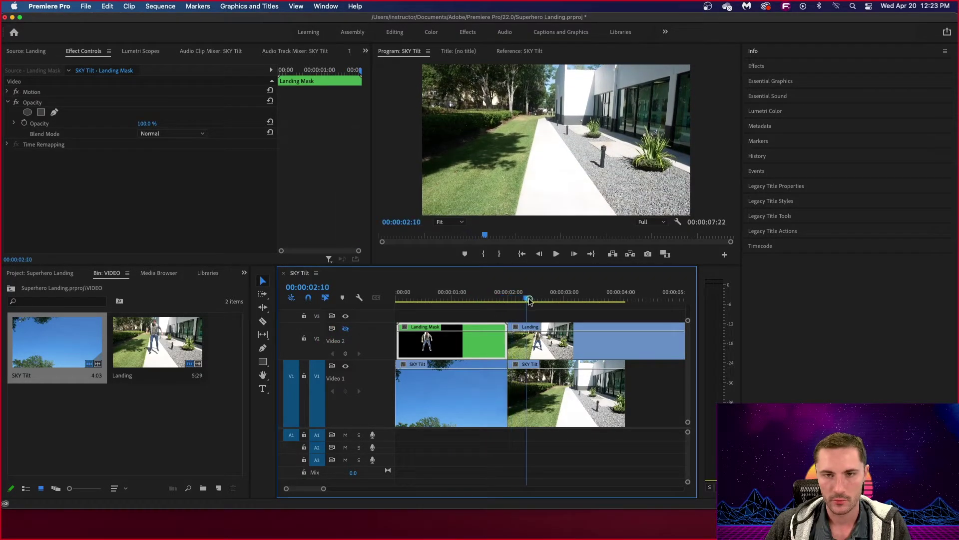
{"action": "key", "text": "Left"}
{"action": "key", "text": "Left"}
{"action": "key", "text": "Left"}
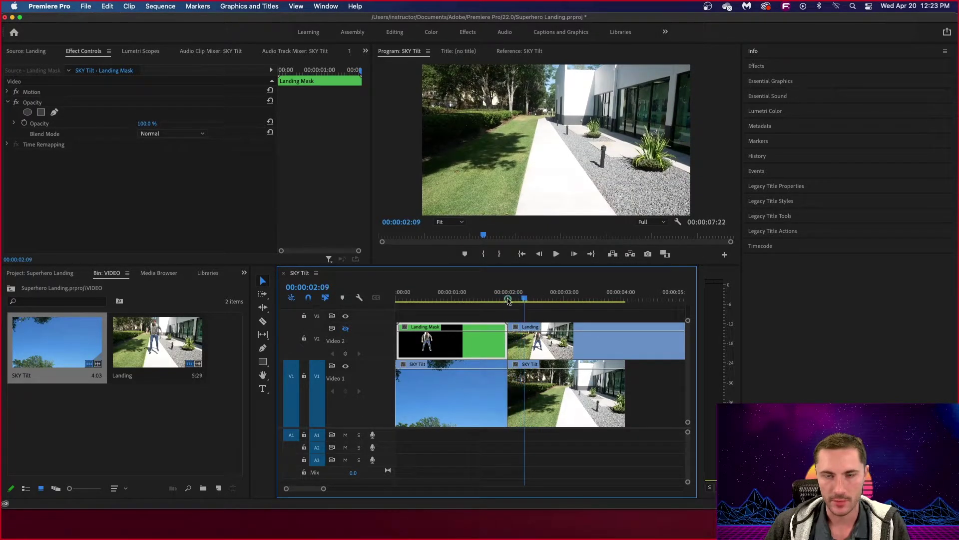
{"action": "left_click_drag", "start_coordinate": [508, 300], "coordinate": [519, 328]}
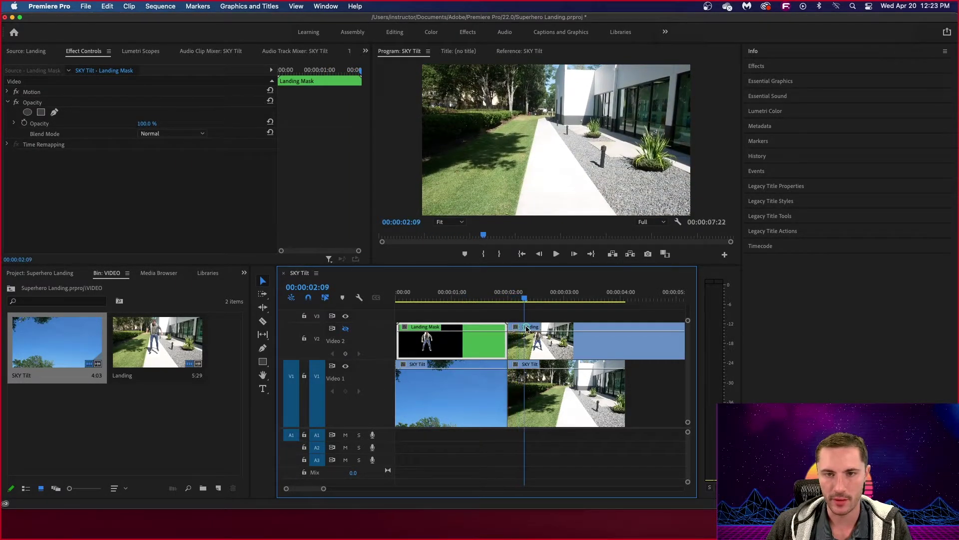
Step: Delete the second SKY Tilt clip from Video 1 and move the Landing clip down from Video 2 into its place
{"action": "left_click", "coordinate": [547, 382]}
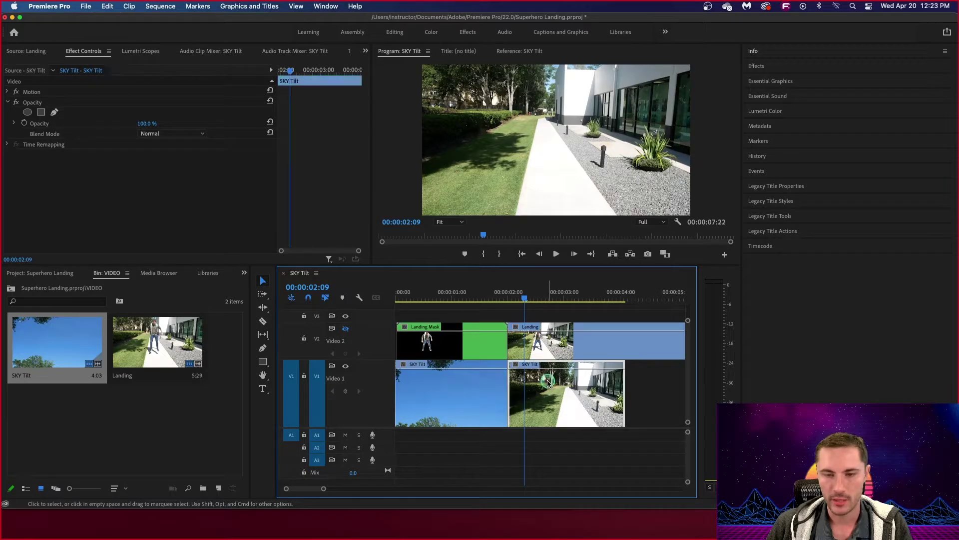
{"action": "mouse_move", "coordinate": [530, 309]}
{"action": "left_mouse_down"}
{"action": "mouse_move", "coordinate": [497, 307]}
{"action": "mouse_move", "coordinate": [527, 307]}
{"action": "left_mouse_up"}
{"action": "left_click", "coordinate": [554, 382]}
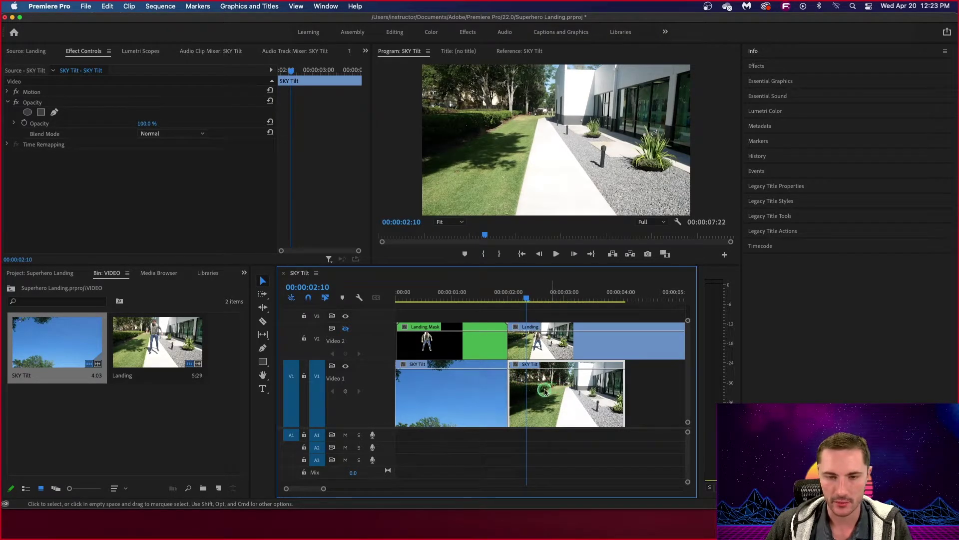
{"action": "key", "text": "Delete"}
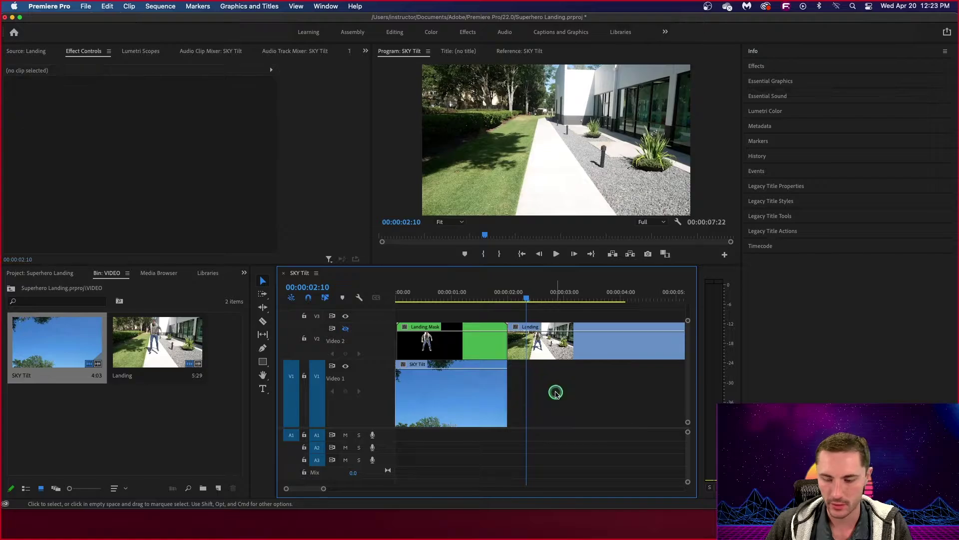
{"action": "left_click_drag", "start_coordinate": [560, 344], "coordinate": [553, 369]}
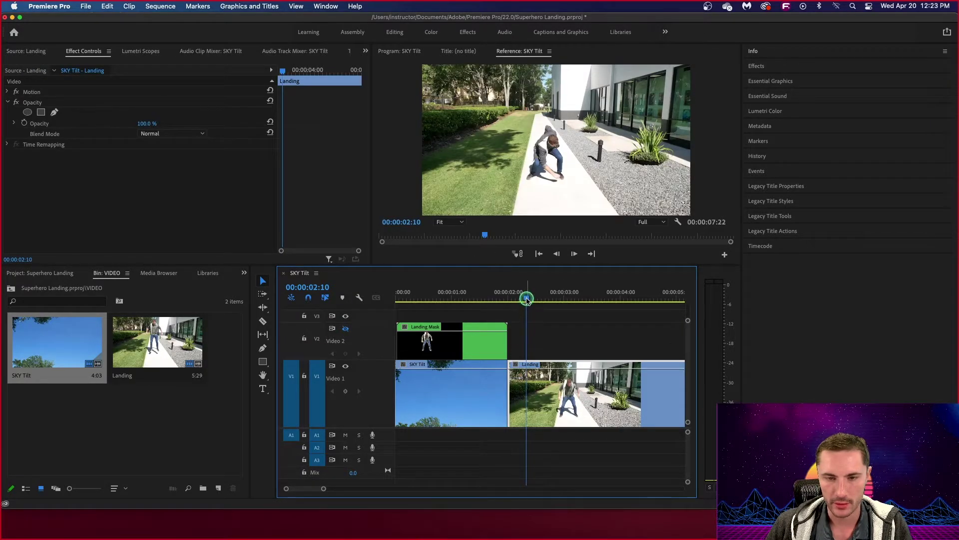
Step: Make Video 2 visible again and select the Landing Mask clip with the playhead at about 00:00:00:29
{"action": "left_click_drag", "start_coordinate": [527, 299], "coordinate": [518, 318]}
{"action": "left_click", "coordinate": [344, 329]}
{"action": "left_click", "coordinate": [442, 298]}
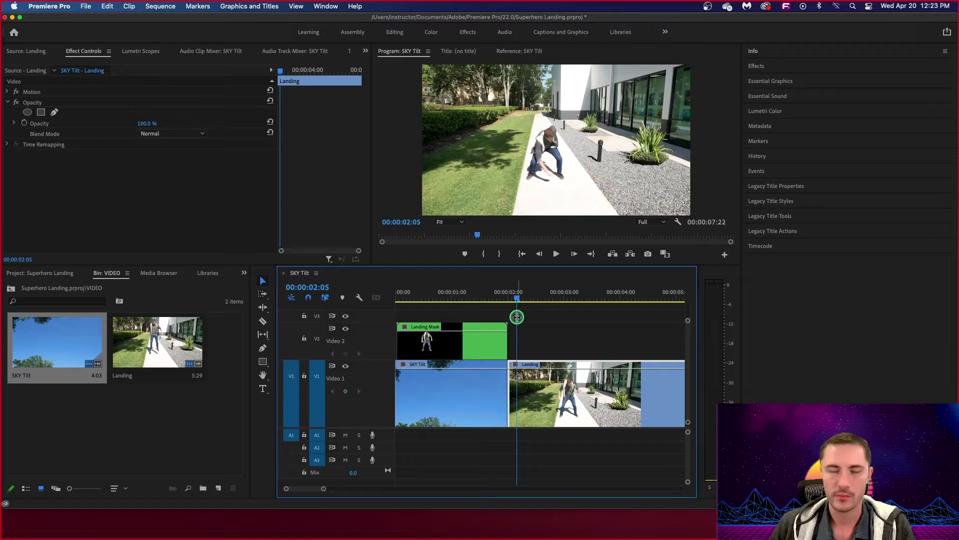
{"action": "left_click_drag", "start_coordinate": [517, 317], "coordinate": [450, 299]}
{"action": "left_click", "coordinate": [458, 337]}
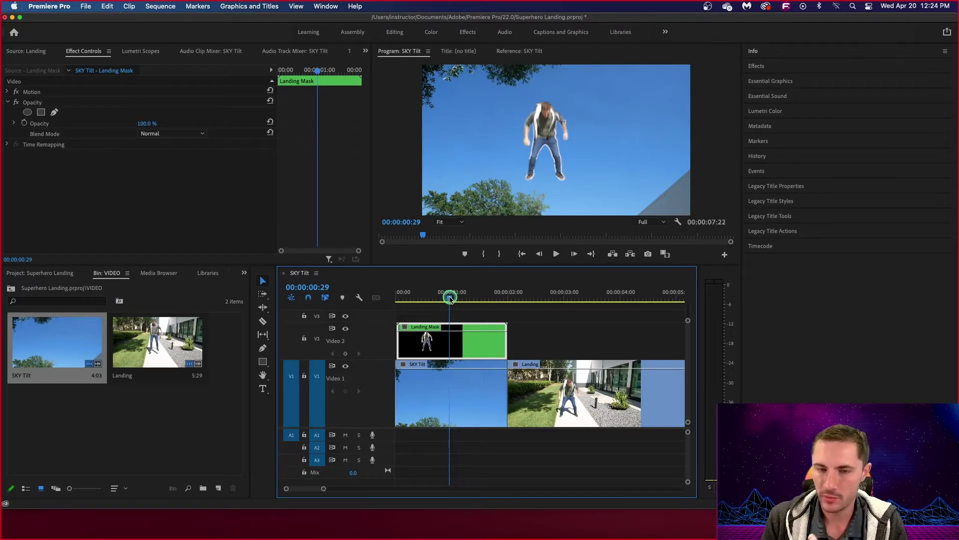
Step: Trim the start of the SKY Tilt clip so it lines up with the start of the Landing Mask clip
{"action": "left_click_drag", "start_coordinate": [461, 303], "coordinate": [429, 326]}
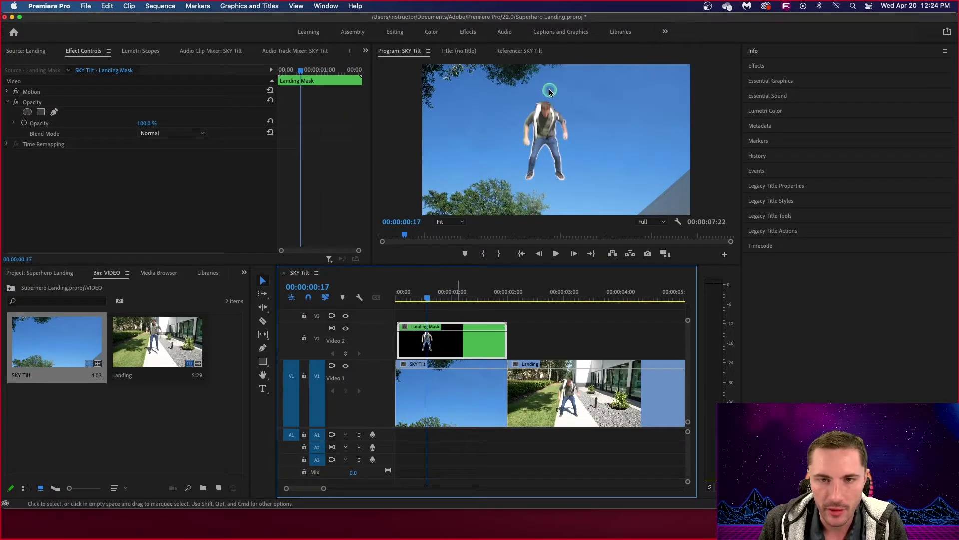
{"action": "left_click_drag", "start_coordinate": [568, 77], "coordinate": [565, 75]}
{"action": "left_click", "coordinate": [428, 309]}
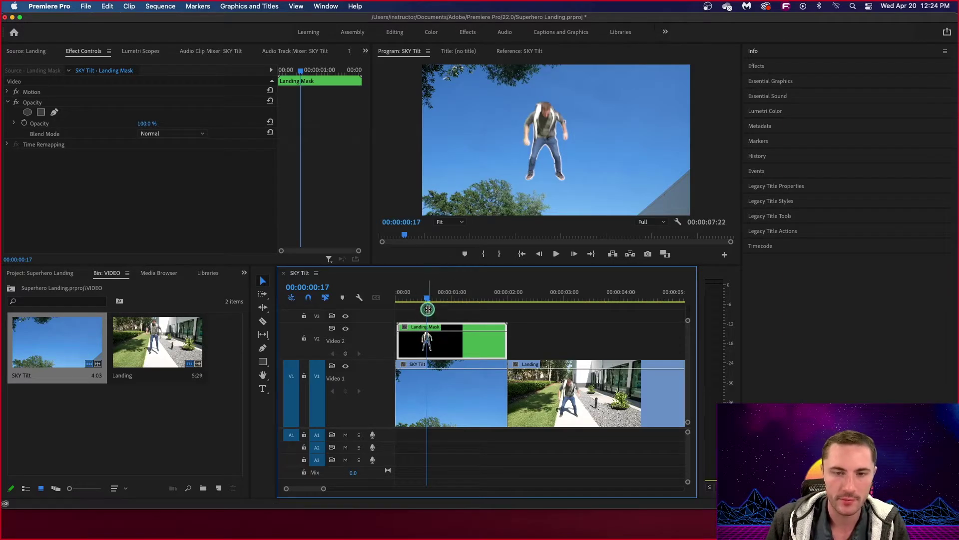
{"action": "left_click_drag", "start_coordinate": [428, 302], "coordinate": [406, 307]}
{"action": "key", "text": "equal"}
{"action": "key", "text": "equal"}
{"action": "key", "text": "equal"}
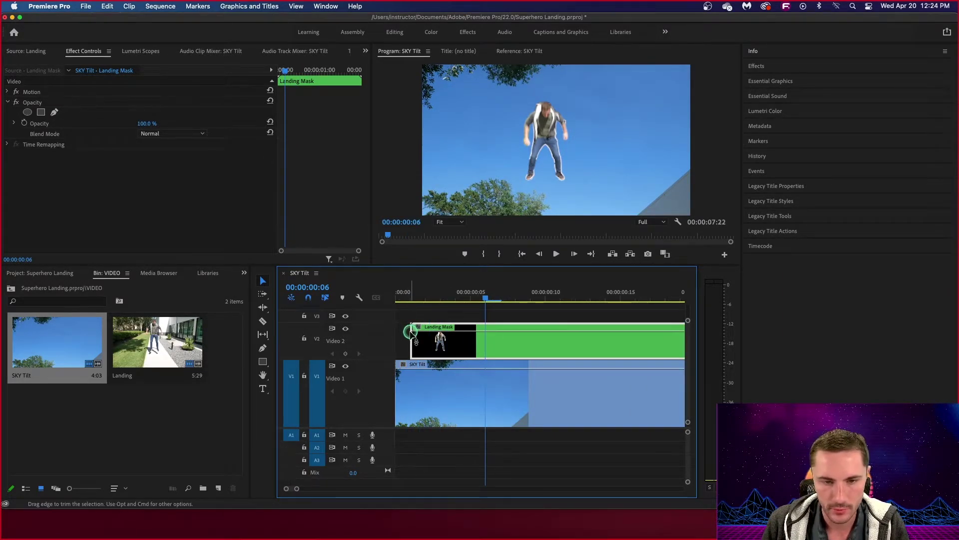
{"action": "left_click_drag", "start_coordinate": [418, 344], "coordinate": [394, 340]}
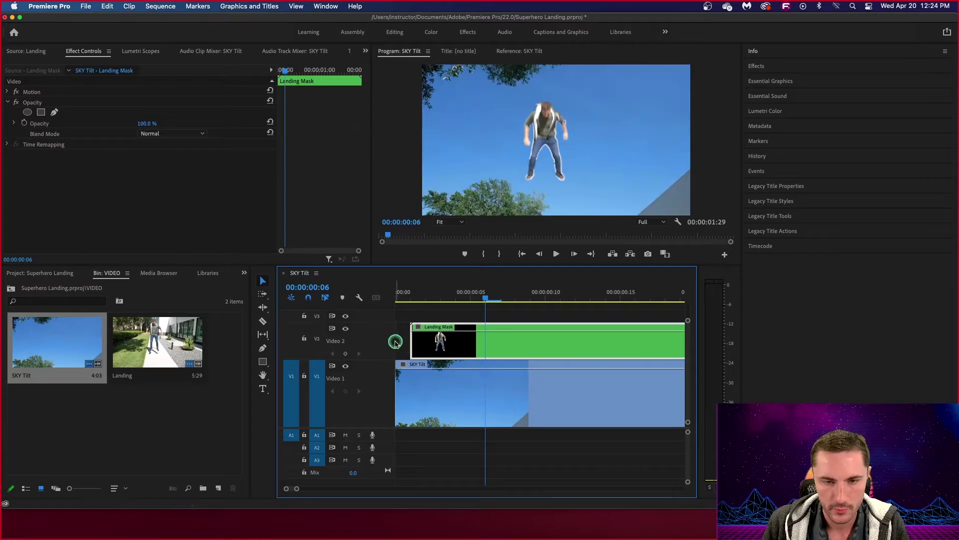
{"action": "left_click", "coordinate": [404, 378]}
{"action": "left_click_drag", "start_coordinate": [405, 377], "coordinate": [410, 377]}
Step: Play the sequence from the beginning and review the transition from the SKY Tilt clip into the Landing clip
{"action": "key", "text": "minus"}
{"action": "key", "text": "minus"}
{"action": "key", "text": "minus"}
{"action": "key", "text": "minus"}
{"action": "key", "text": "minus"}
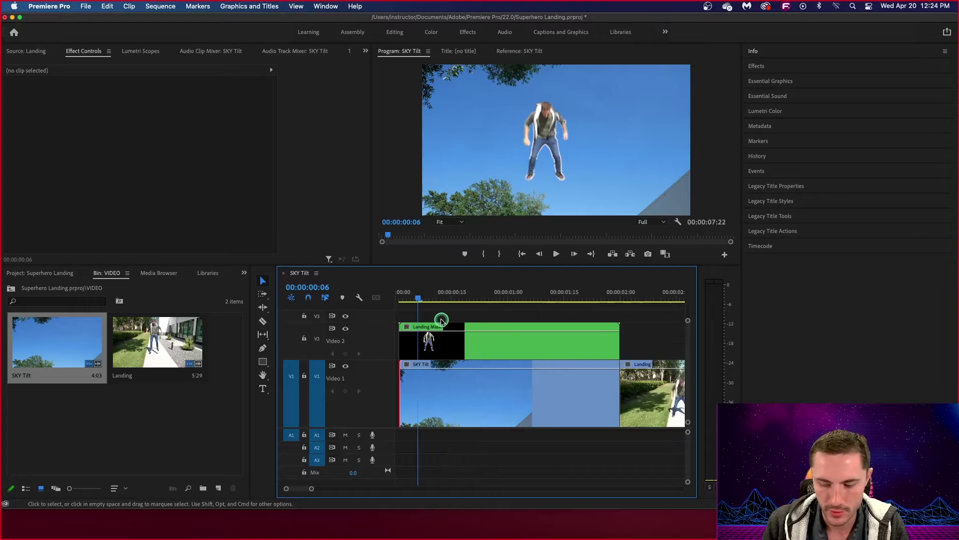
{"action": "left_click_drag", "start_coordinate": [500, 342], "coordinate": [435, 338]}
{"action": "left_click_drag", "start_coordinate": [411, 305], "coordinate": [383, 303]}
{"action": "key", "text": "space"}
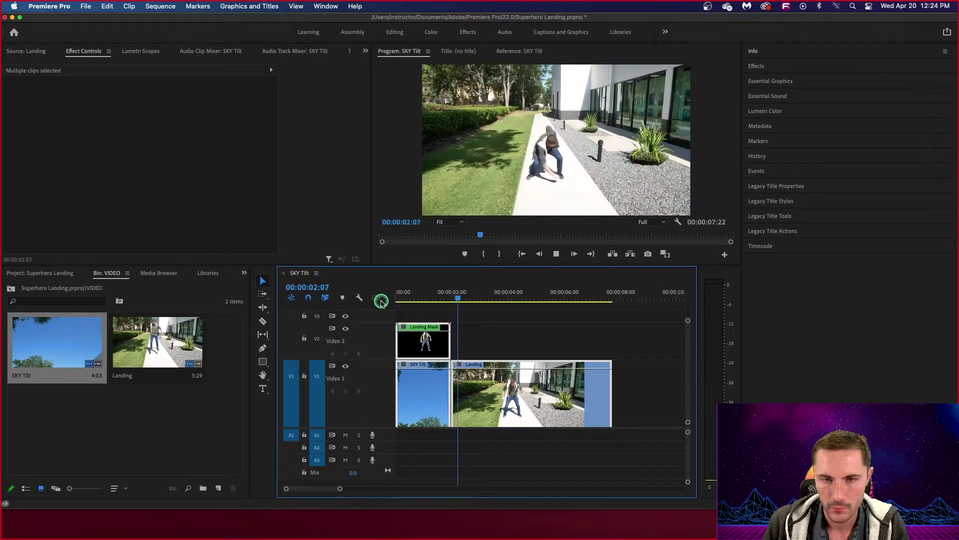
{"action": "key", "text": "space"}
{"action": "left_click_drag", "start_coordinate": [466, 302], "coordinate": [447, 334]}
{"action": "left_click", "coordinate": [492, 341]}
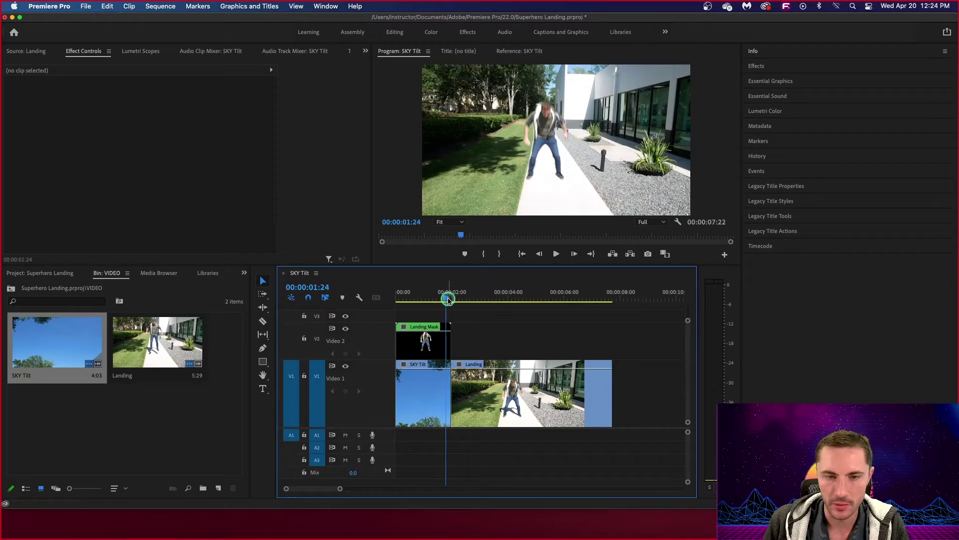
{"action": "left_click", "coordinate": [426, 382]}
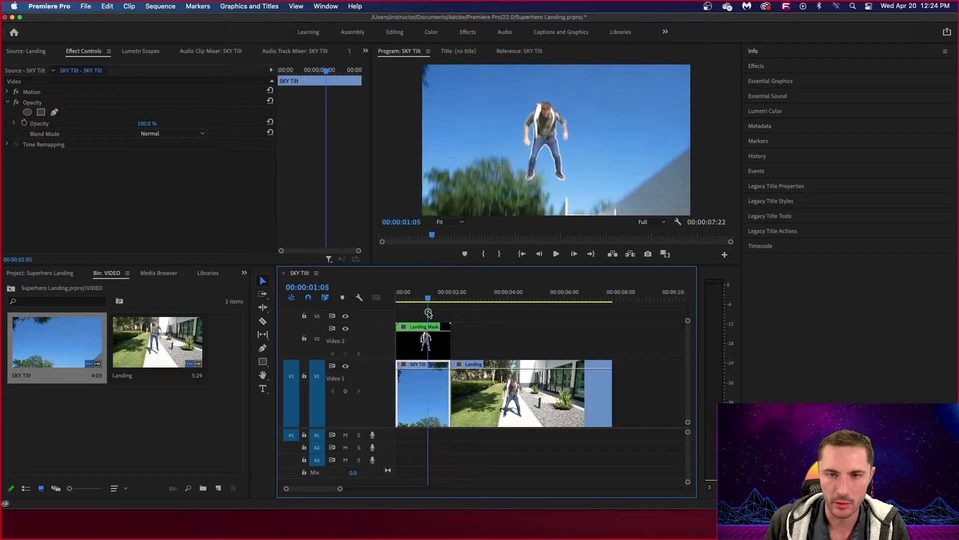
{"action": "left_click_drag", "start_coordinate": [433, 317], "coordinate": [438, 391]}
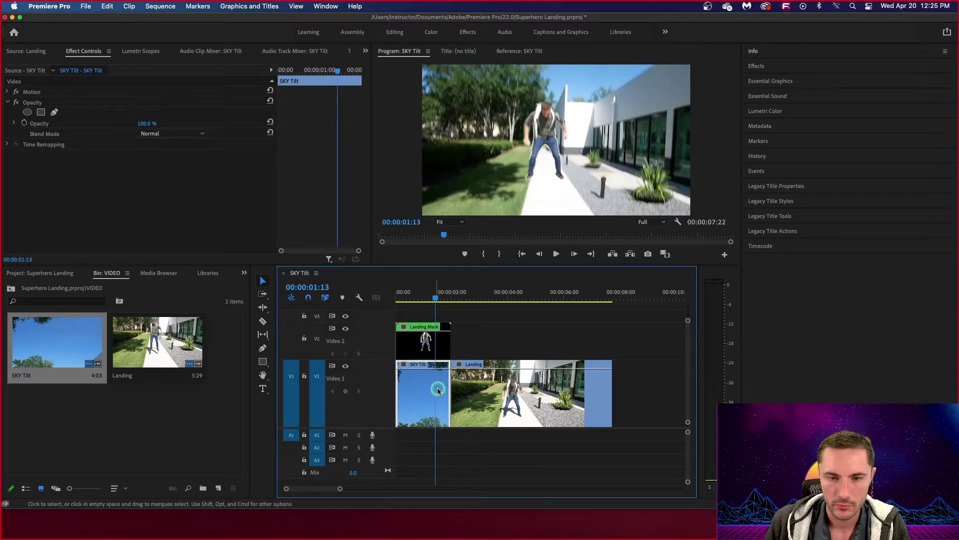
{"action": "right_click", "coordinate": [441, 389]}
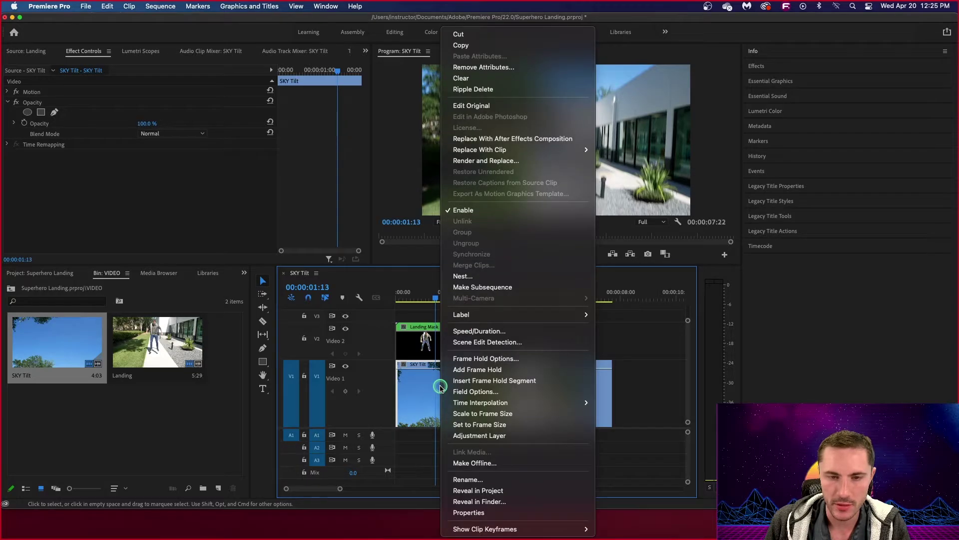
{"action": "left_click", "coordinate": [433, 303]}
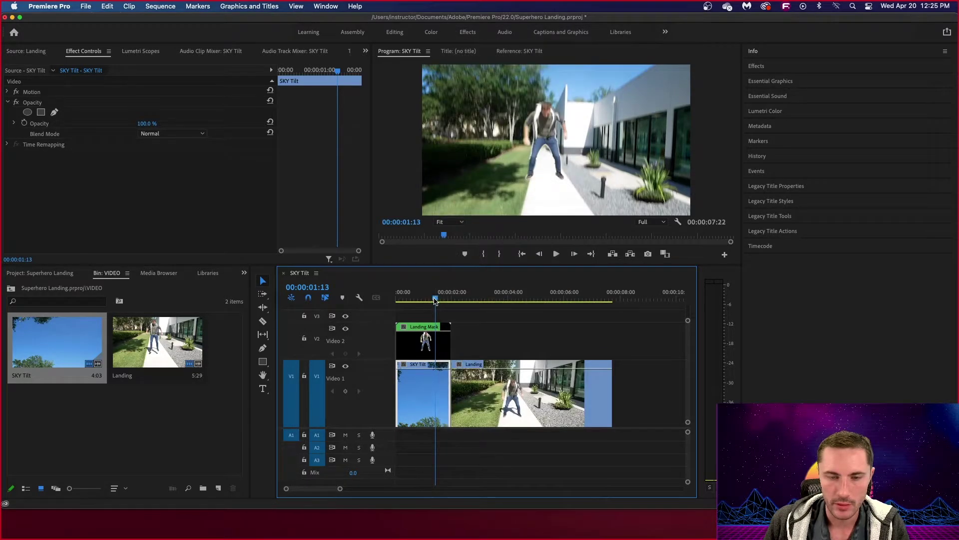
Step: Split the SKY Tilt clip at 00:00:01:04, where the camera begins tilting down
{"action": "left_click_drag", "start_coordinate": [433, 302], "coordinate": [425, 308]}
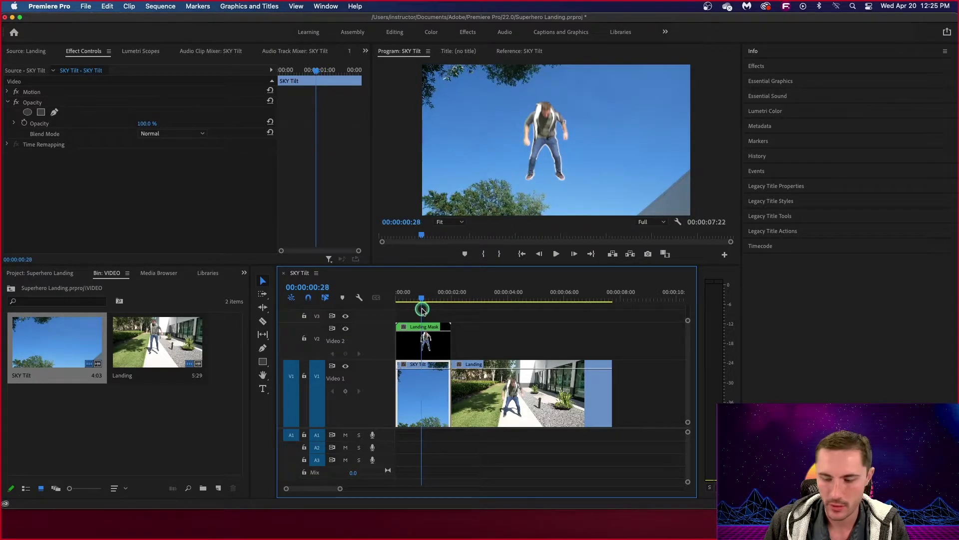
{"action": "key", "text": "Right"}
{"action": "key", "text": "Right"}
{"action": "key", "text": "Right"}
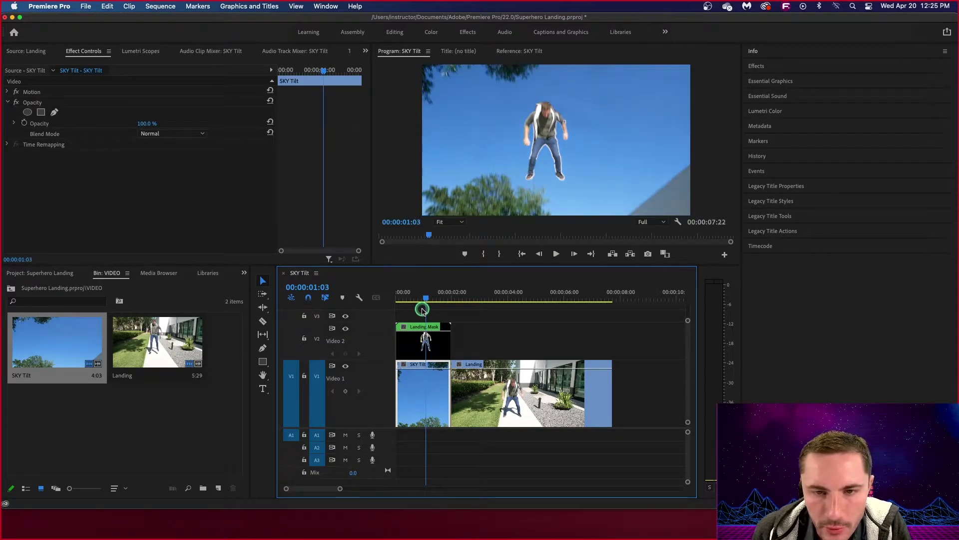
{"action": "key", "text": "Right"}
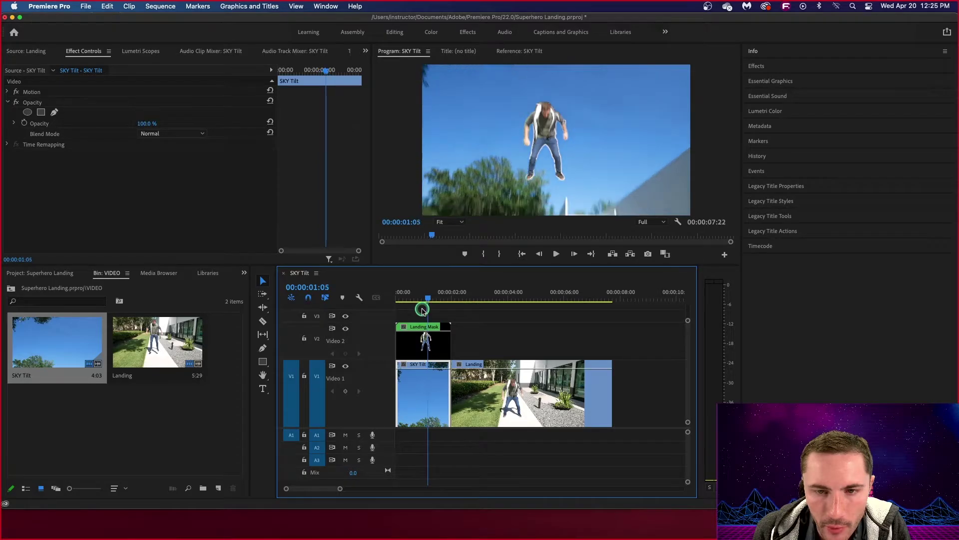
{"action": "key", "text": "Left"}
{"action": "key", "text": "Left"}
{"action": "key", "text": "Left"}
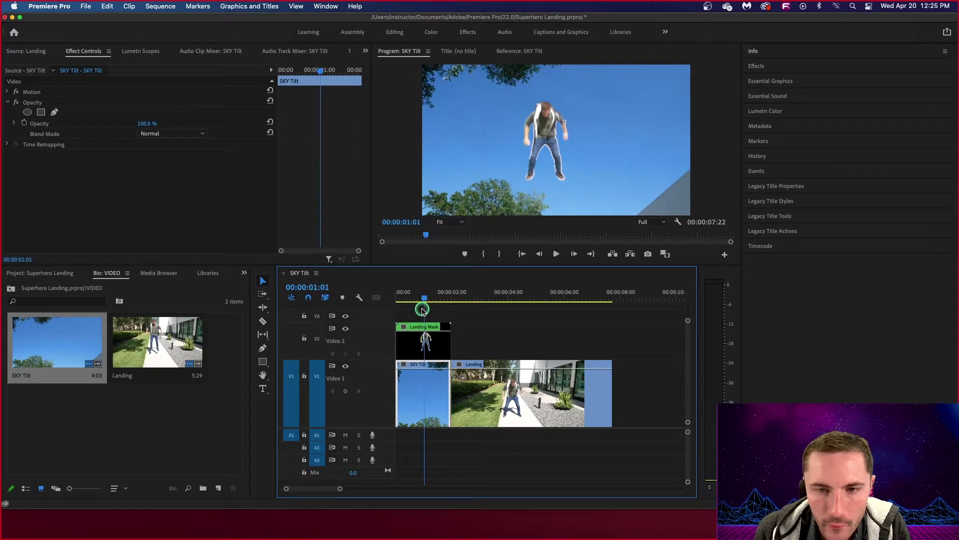
{"action": "key", "text": "Right"}
{"action": "key", "text": "Right"}
{"action": "key", "text": "Right"}
{"action": "key", "text": "Left"}
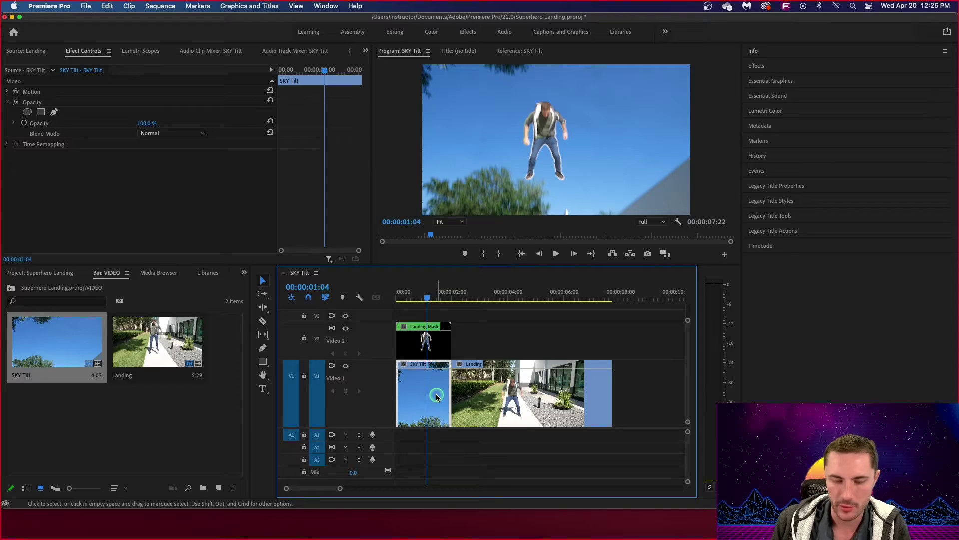
{"action": "key", "text": "c"}
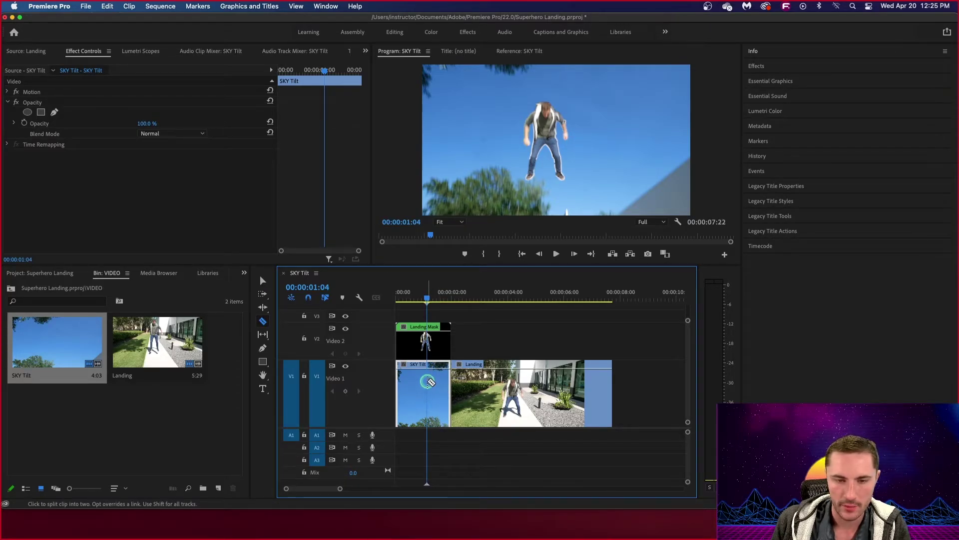
{"action": "left_click", "coordinate": [427, 382]}
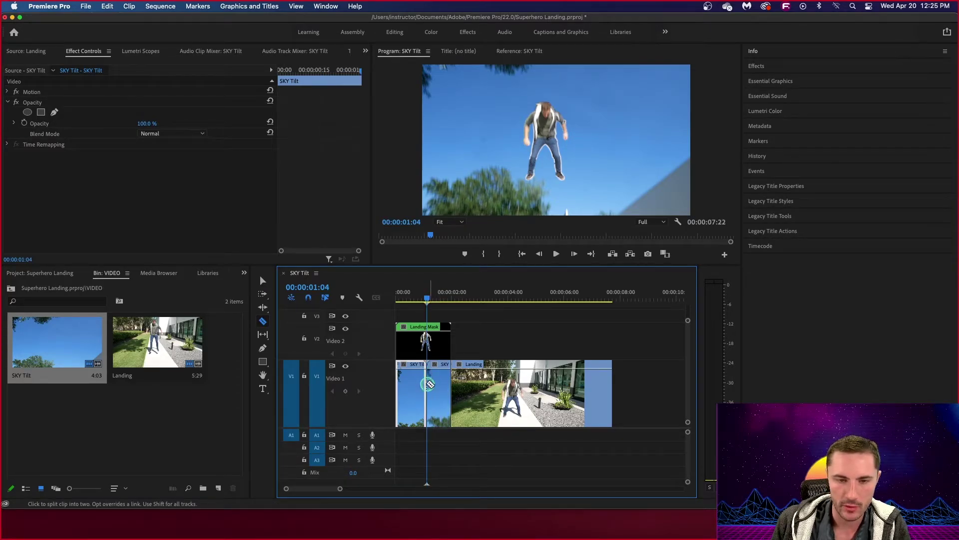
{"action": "key", "text": "v"}
Step: Set the speed of the second SKY Tilt segment to 250%
{"action": "left_click", "coordinate": [435, 387]}
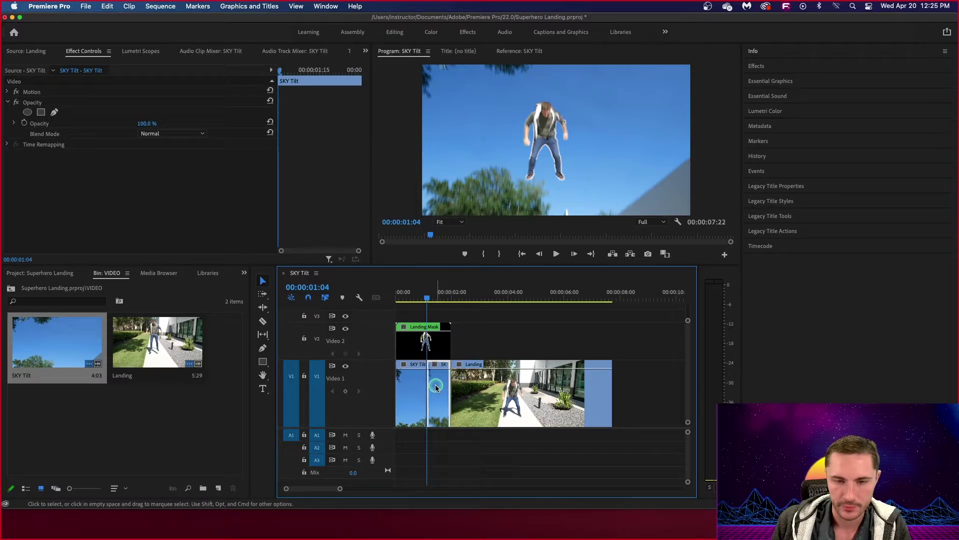
{"action": "key", "text": "="}
{"action": "key", "text": "="}
{"action": "key", "text": "="}
{"action": "key", "text": "="}
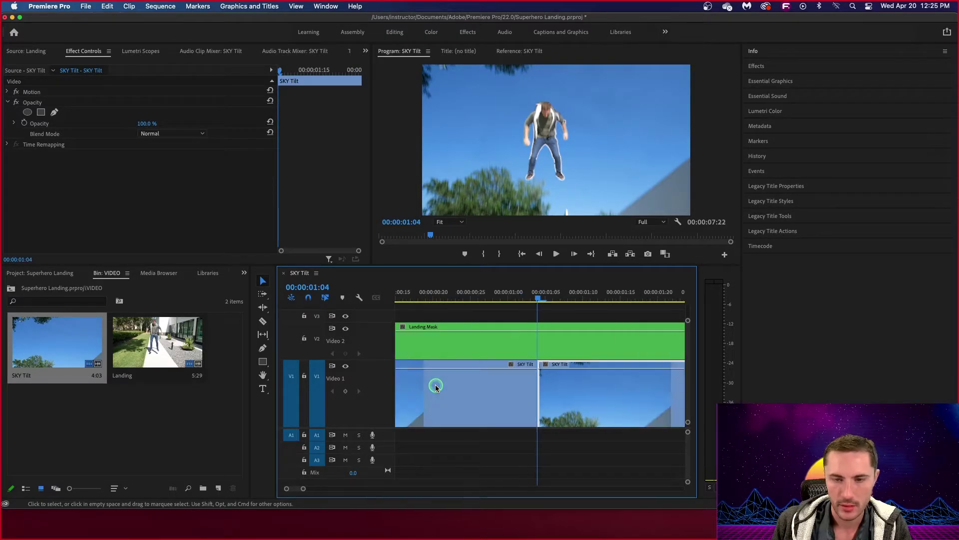
{"action": "key", "text": "="}
{"action": "key", "text": "minus"}
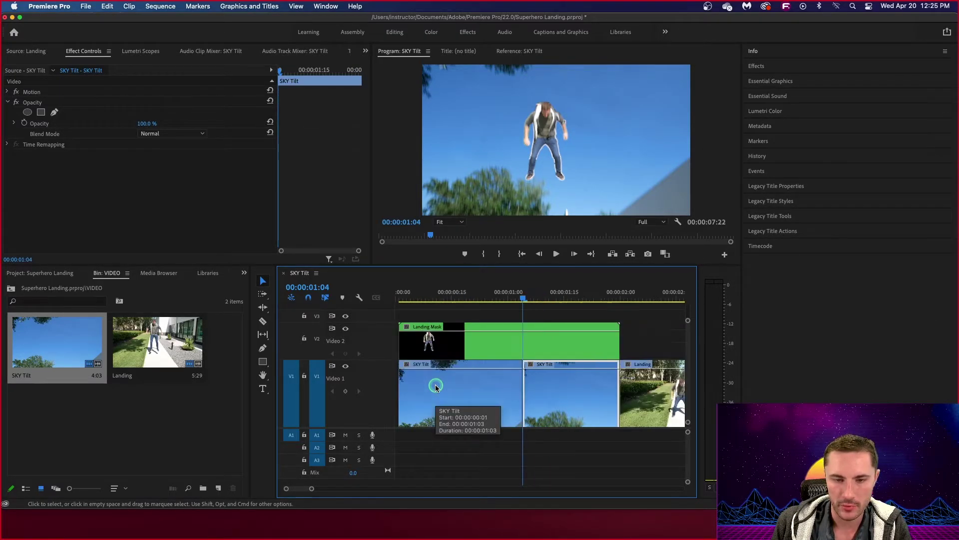
{"action": "right_click", "coordinate": [547, 388]}
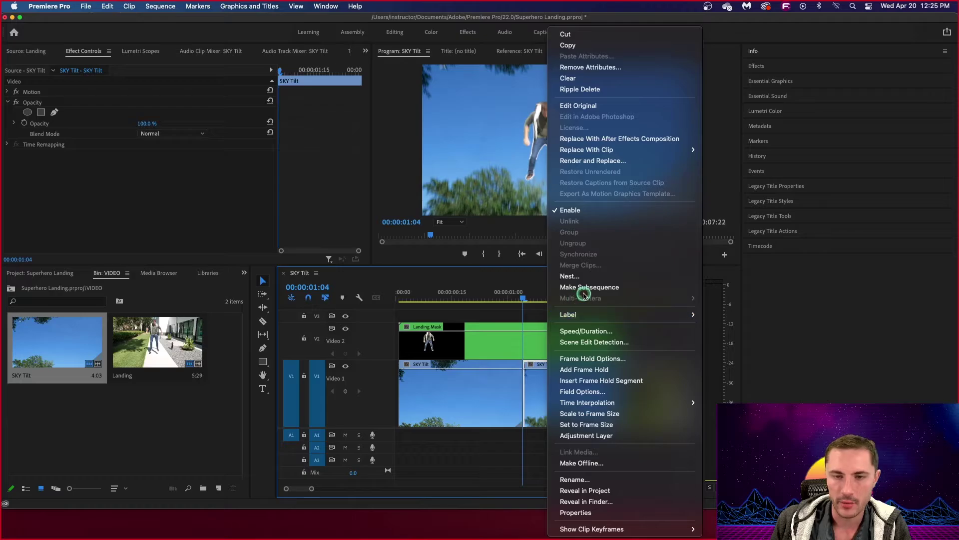
{"action": "left_click", "coordinate": [578, 332]}
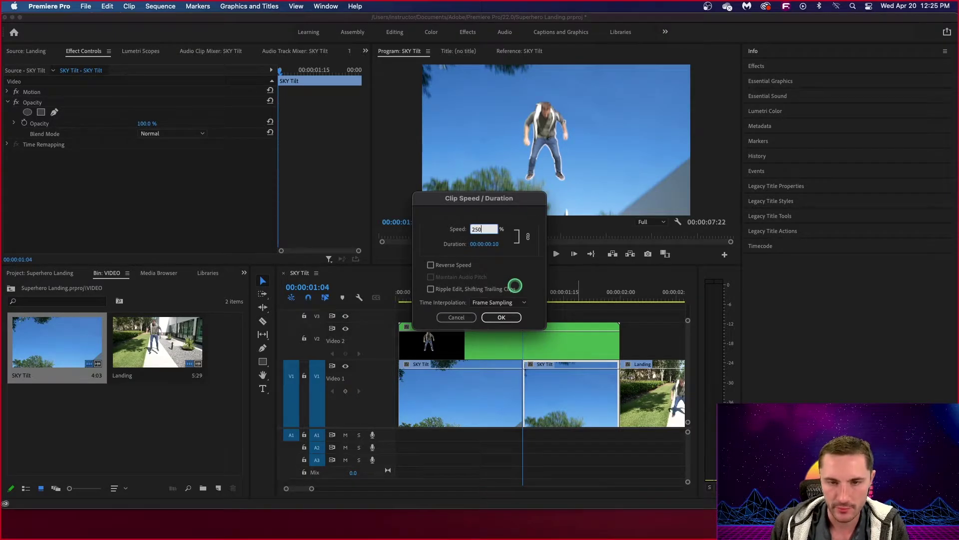
{"action": "left_click", "coordinate": [507, 318]}
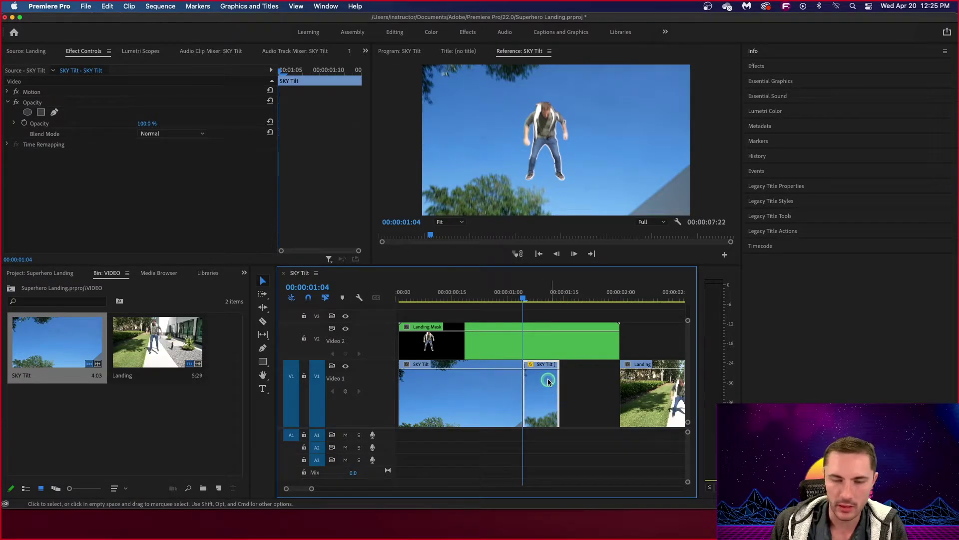
Step: Try moving the sped-up SKY Tilt segment against the start of the Landing clip, and undo each move
{"action": "left_click_drag", "start_coordinate": [548, 381], "coordinate": [609, 387]}
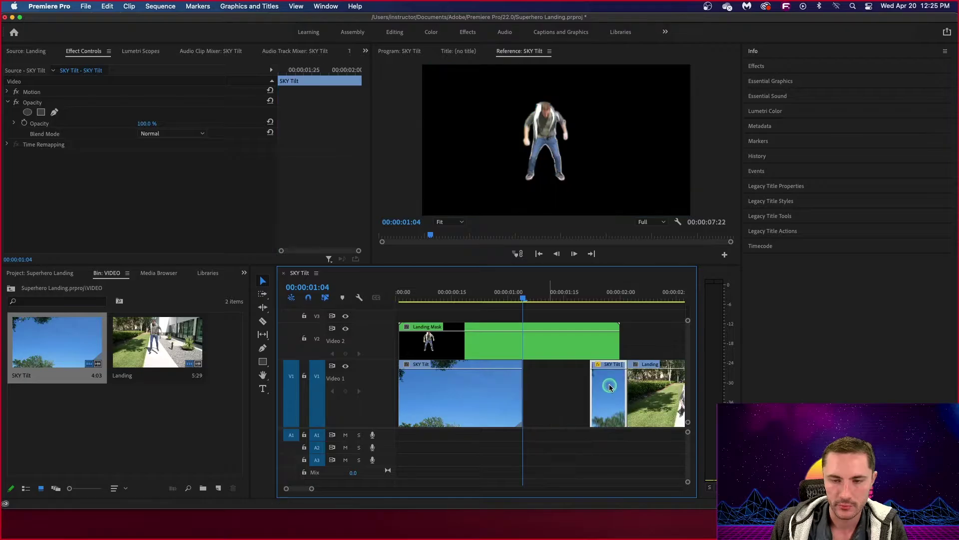
{"action": "key", "text": "super+z"}
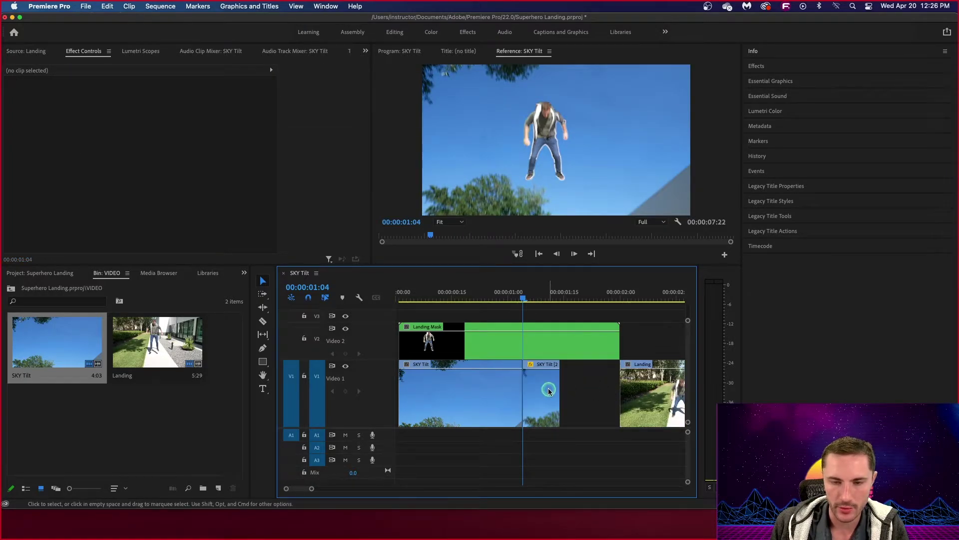
{"action": "left_click_drag", "start_coordinate": [549, 388], "coordinate": [609, 387]}
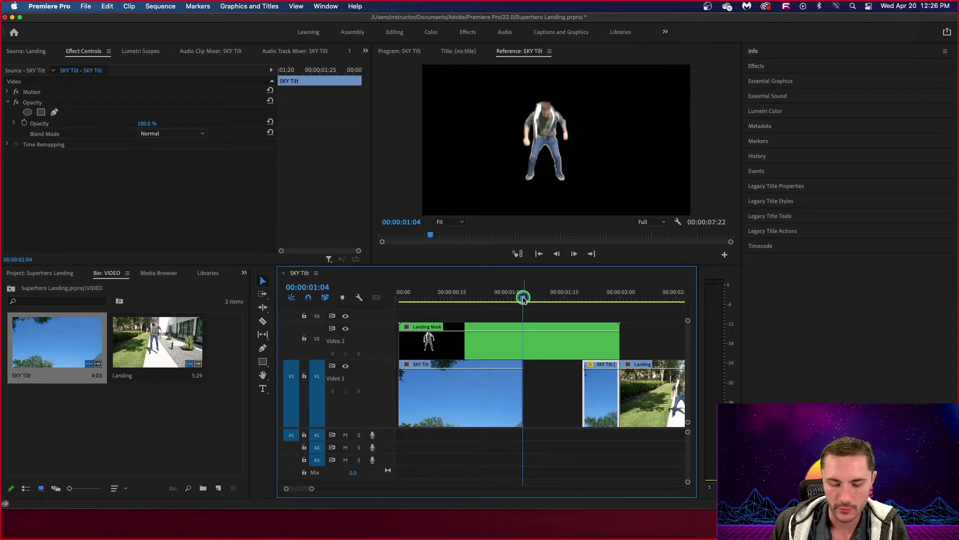
{"action": "key", "text": "super+z"}
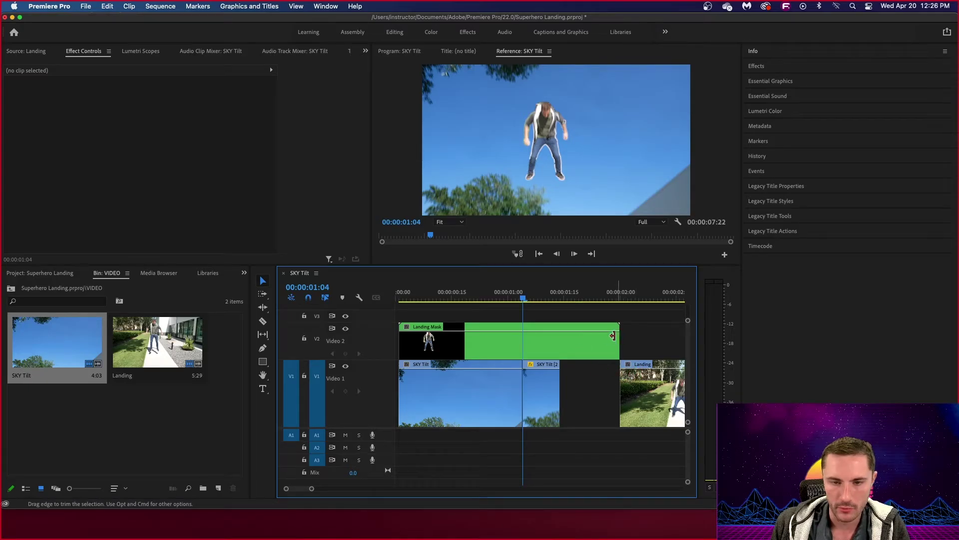
Step: Trim the Landing Mask clip's end to the end of the sped-up SKY Tilt segment and move the Landing clip up to close the gap
{"action": "left_click_drag", "start_coordinate": [613, 336], "coordinate": [560, 340]}
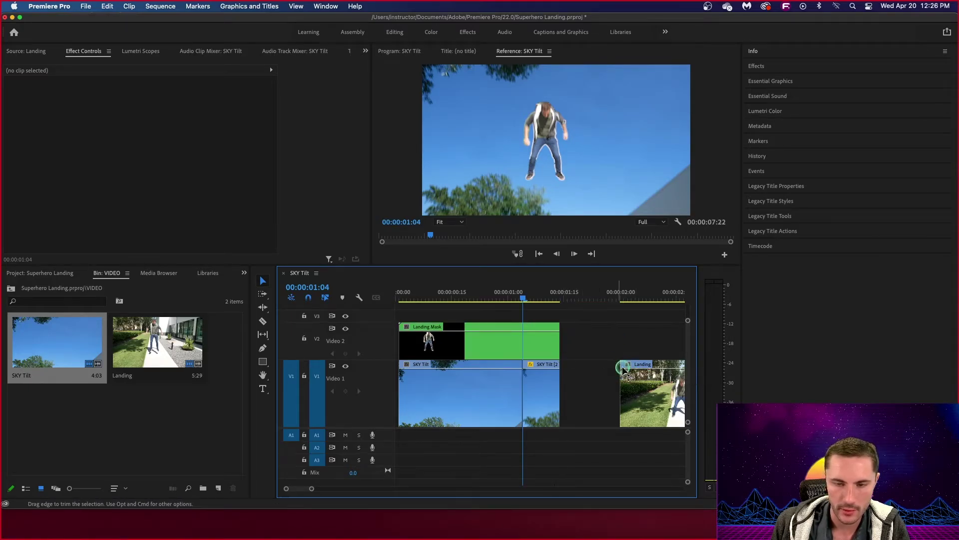
{"action": "left_click_drag", "start_coordinate": [653, 389], "coordinate": [595, 389]}
Step: Play back the sped-up tilt into the landing several times to review its timing
{"action": "left_click_drag", "start_coordinate": [521, 299], "coordinate": [494, 304]}
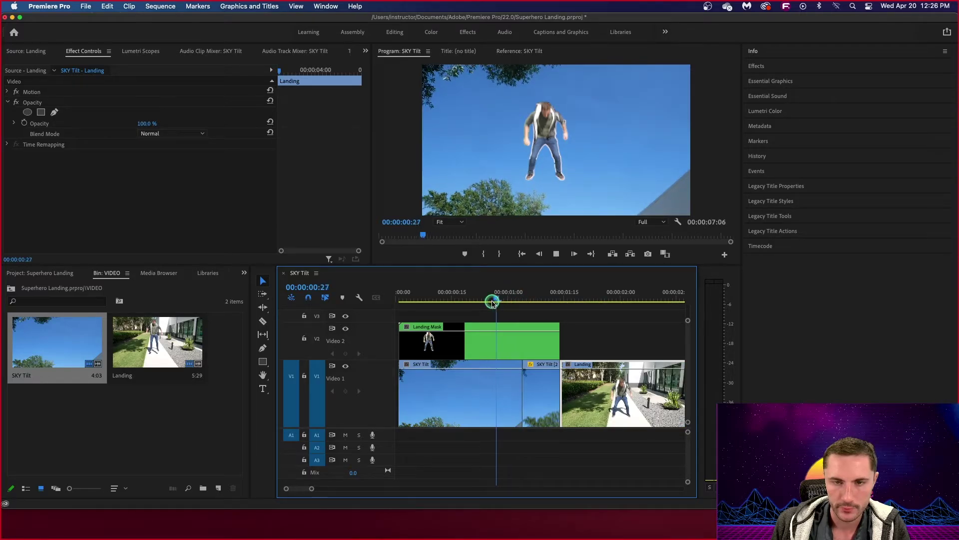
{"action": "key", "text": "space"}
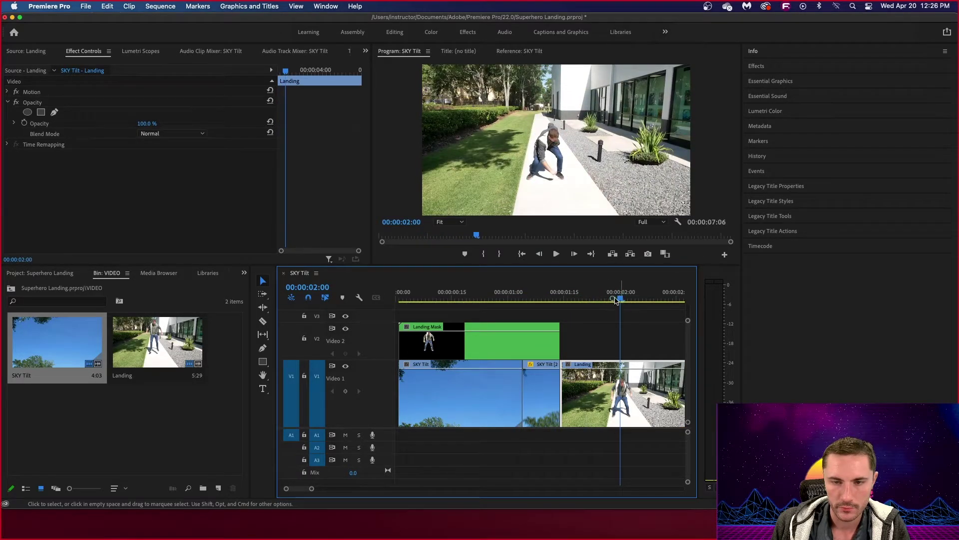
{"action": "left_click_drag", "start_coordinate": [616, 300], "coordinate": [501, 306]}
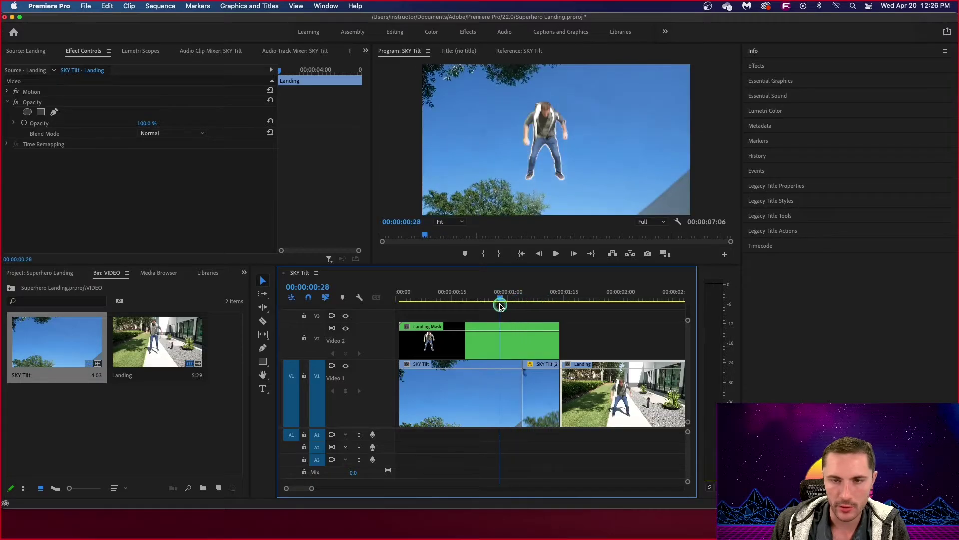
{"action": "key", "text": "space"}
{"action": "key", "text": "space"}
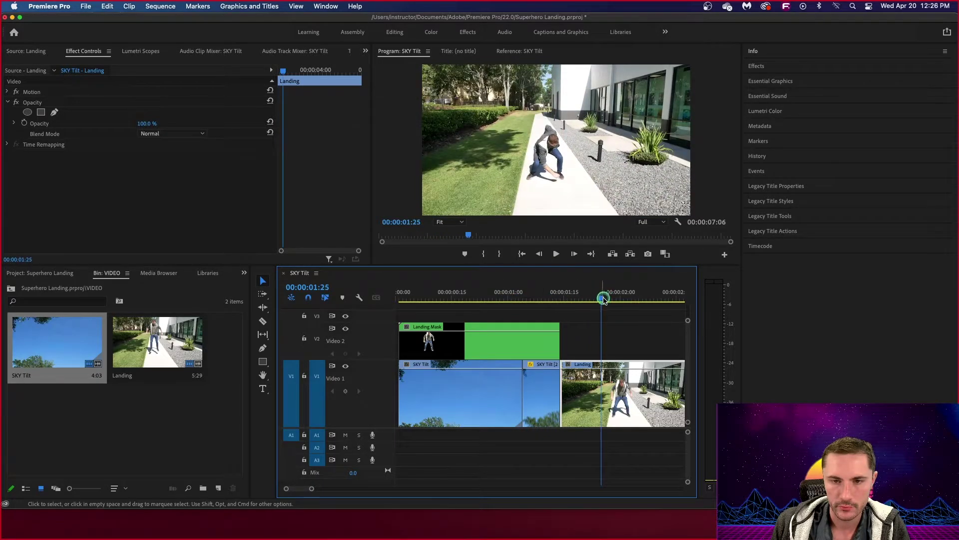
{"action": "left_click_drag", "start_coordinate": [604, 299], "coordinate": [518, 304]}
{"action": "key", "text": "space"}
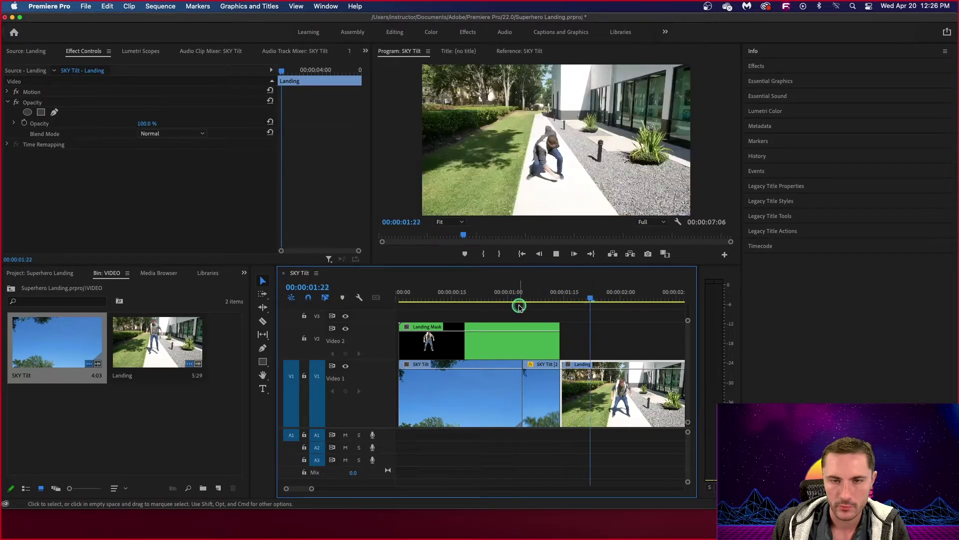
{"action": "key", "text": "minus"}
{"action": "key", "text": "space"}
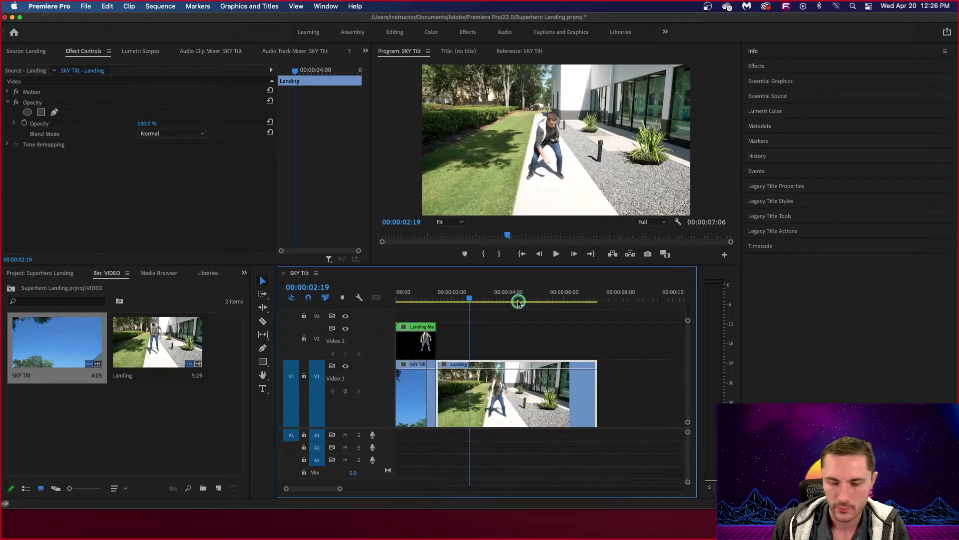
Step: Select the sped-up SKY Tilt segment and place the playhead at 00:00:01:03, just before its start
{"action": "left_click_drag", "start_coordinate": [472, 301], "coordinate": [421, 309]}
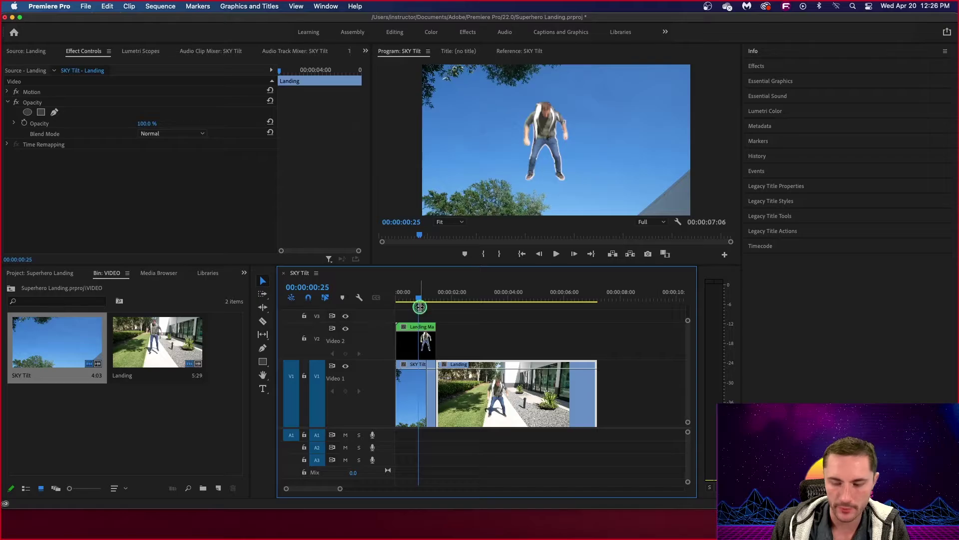
{"action": "key", "text": "equal"}
{"action": "key", "text": "equal"}
{"action": "key", "text": "equal"}
{"action": "key", "text": "minus"}
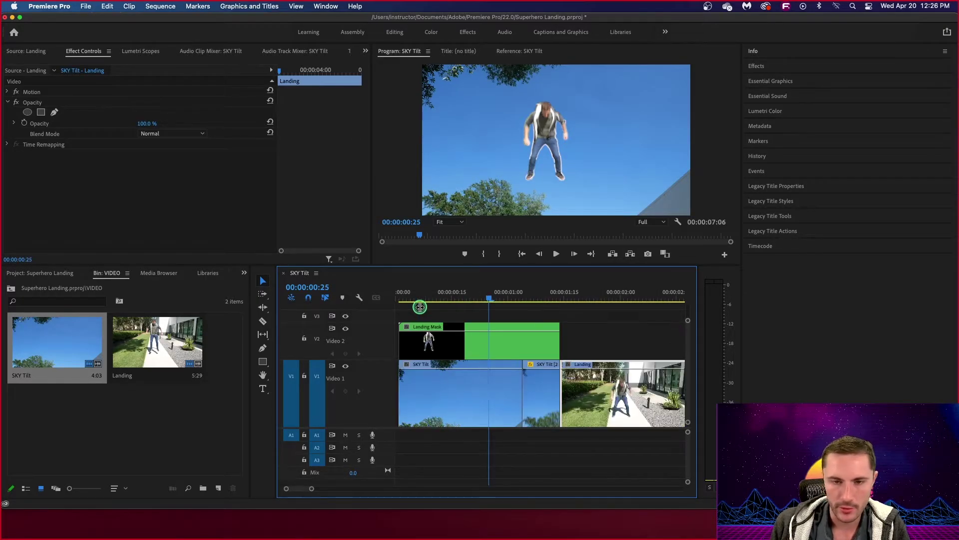
{"action": "left_click_drag", "start_coordinate": [488, 298], "coordinate": [523, 302]}
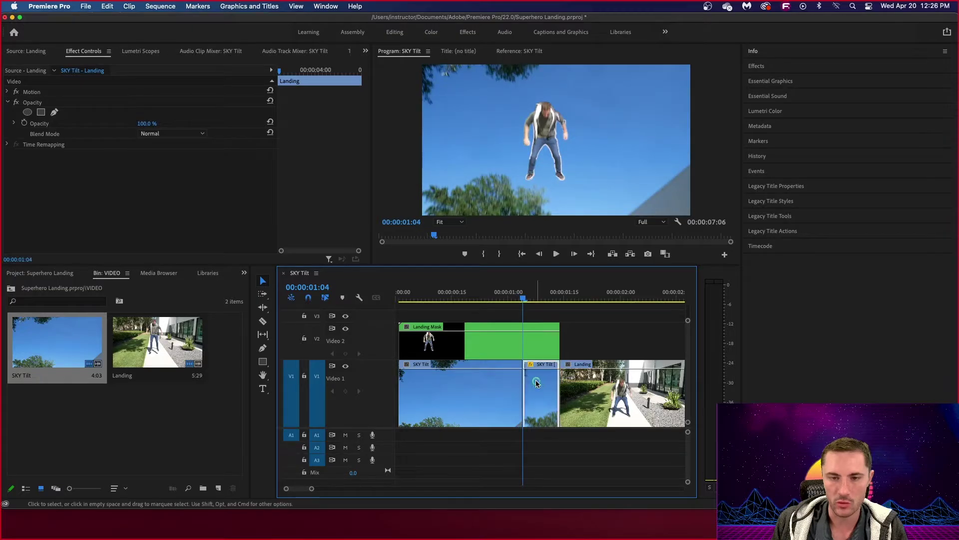
{"action": "left_click", "coordinate": [536, 383]}
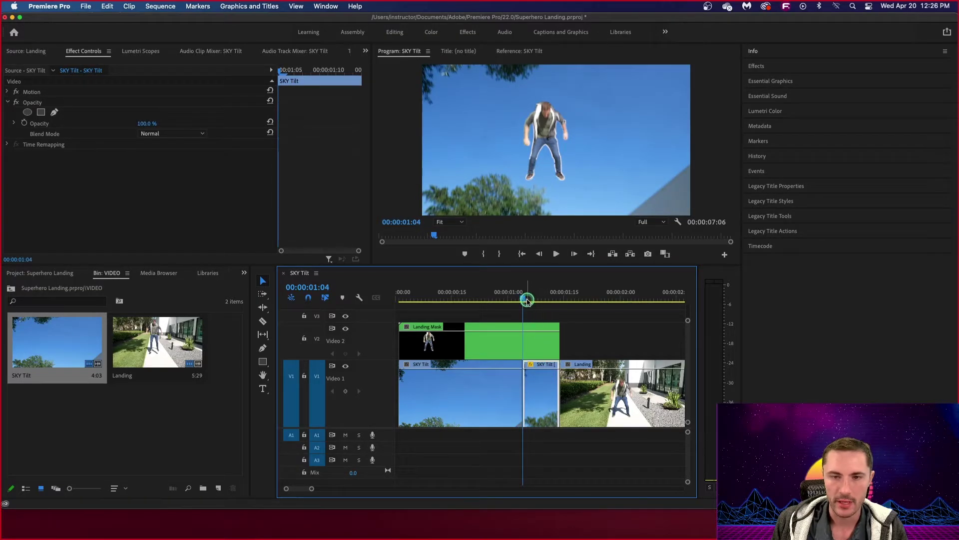
{"action": "left_click_drag", "start_coordinate": [523, 301], "coordinate": [519, 301]}
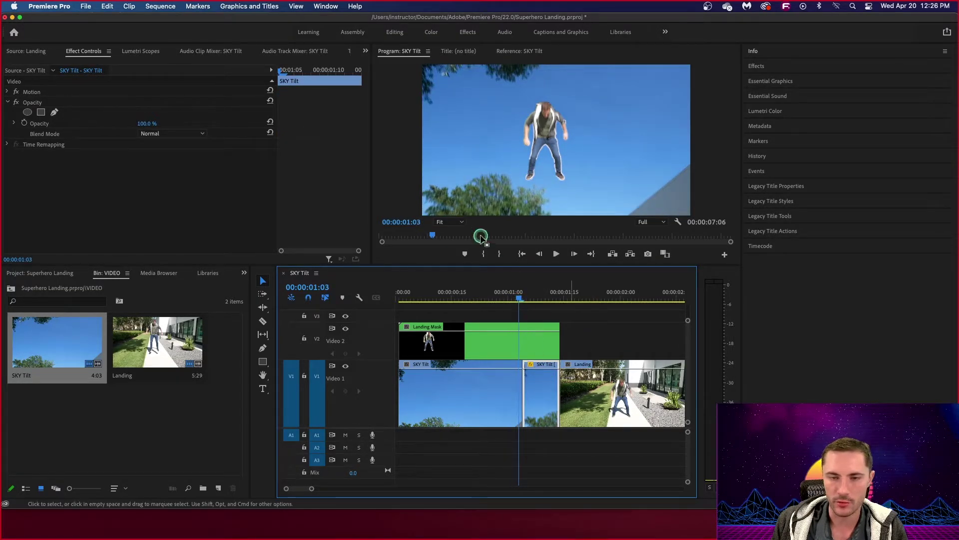
Step: Apply the Gaussian Blur video effect from Blur & Sharpen to the sped-up SKY Tilt segment
{"action": "left_click", "coordinate": [326, 6]}
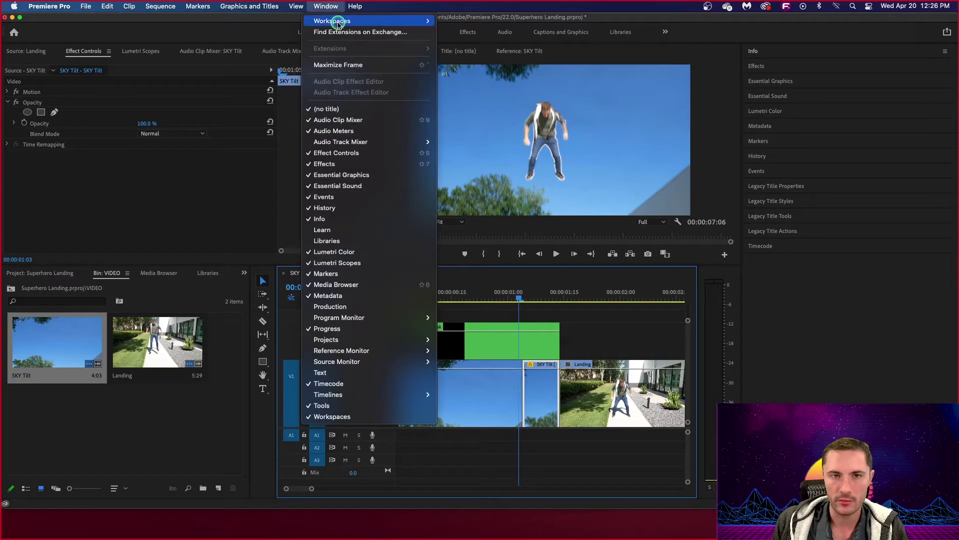
{"action": "mouse_move", "coordinate": [403, 23]}
{"action": "left_click", "coordinate": [444, 21]}
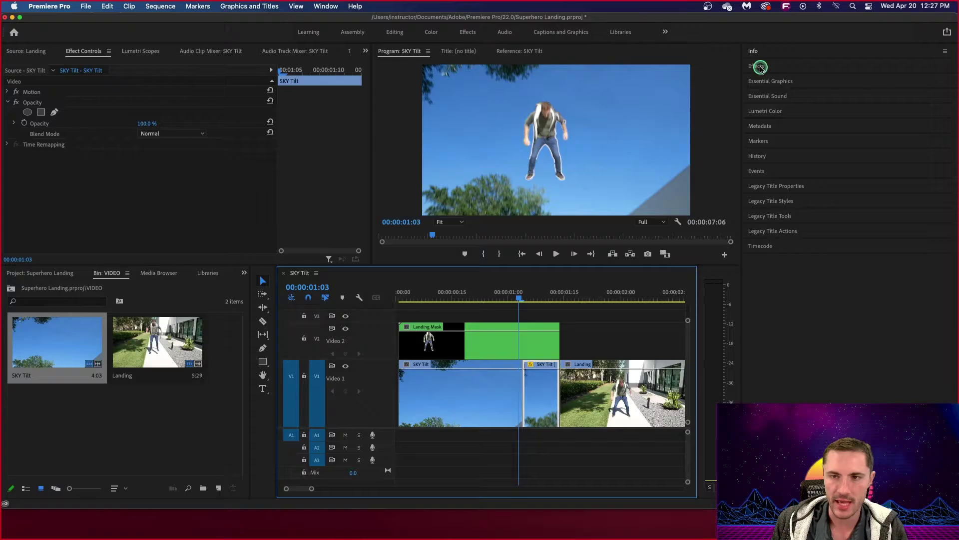
{"action": "left_click", "coordinate": [758, 67]}
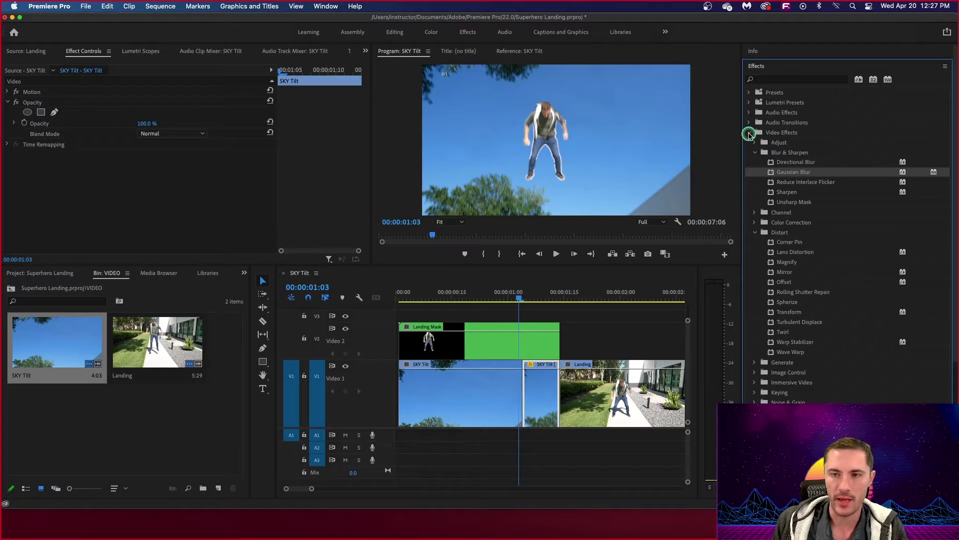
{"action": "left_click", "coordinate": [749, 133]}
{"action": "left_click", "coordinate": [750, 133]}
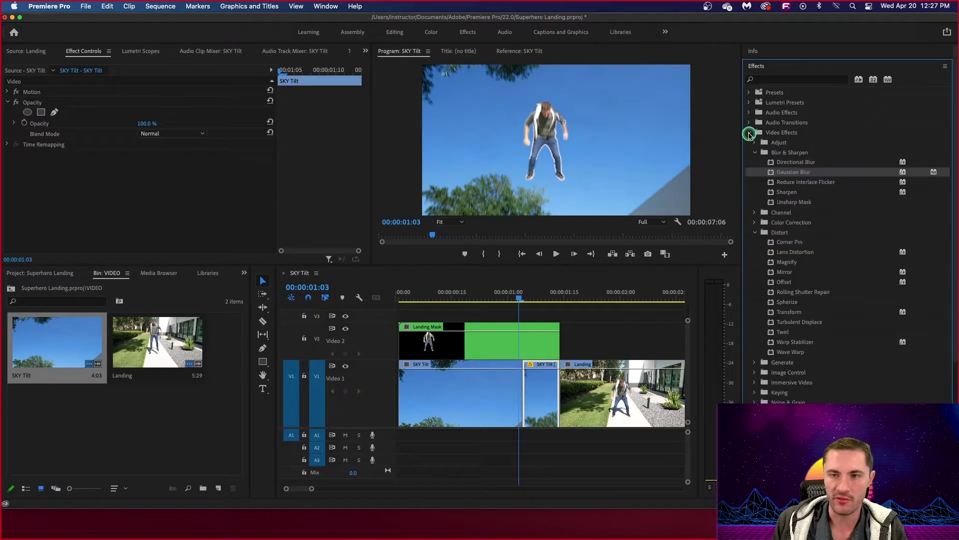
{"action": "left_click", "coordinate": [756, 152]}
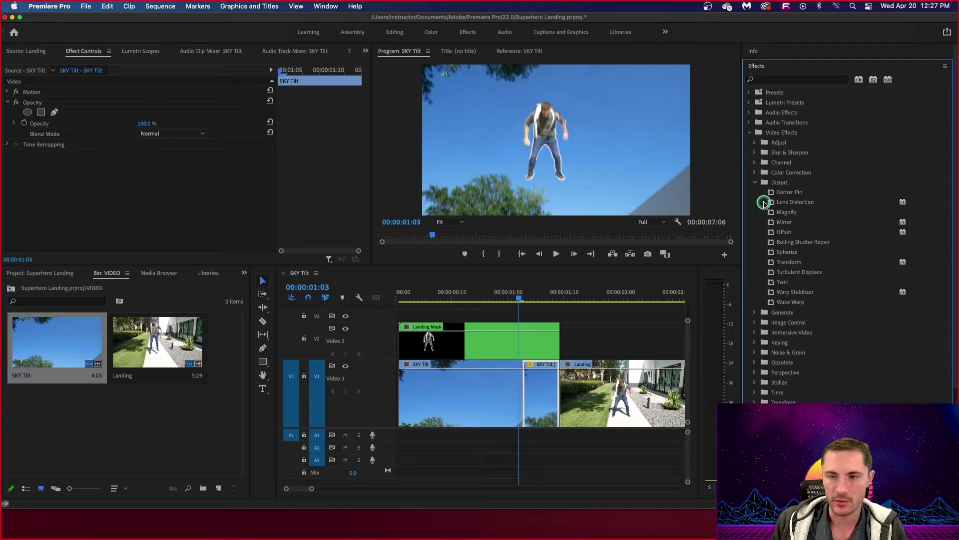
{"action": "left_click", "coordinate": [755, 183]}
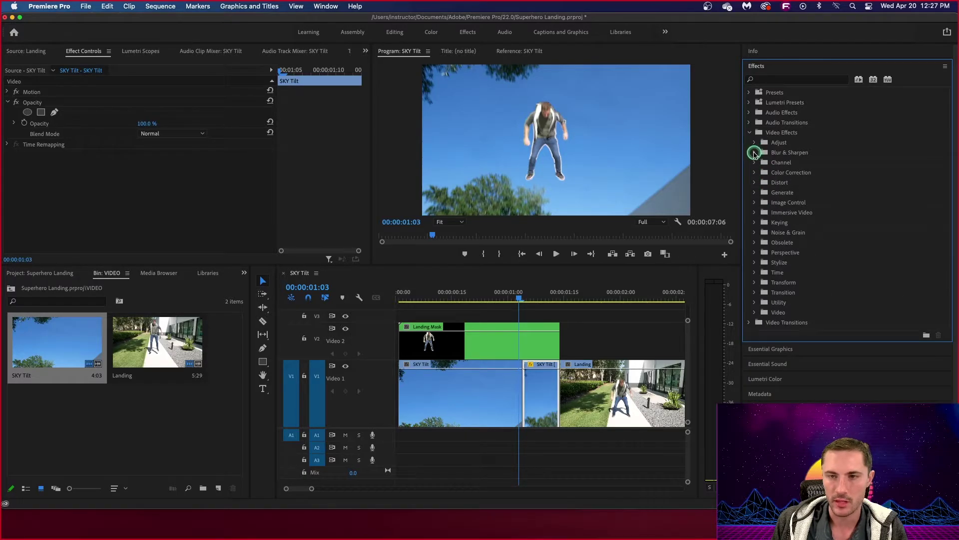
{"action": "left_click", "coordinate": [755, 153]}
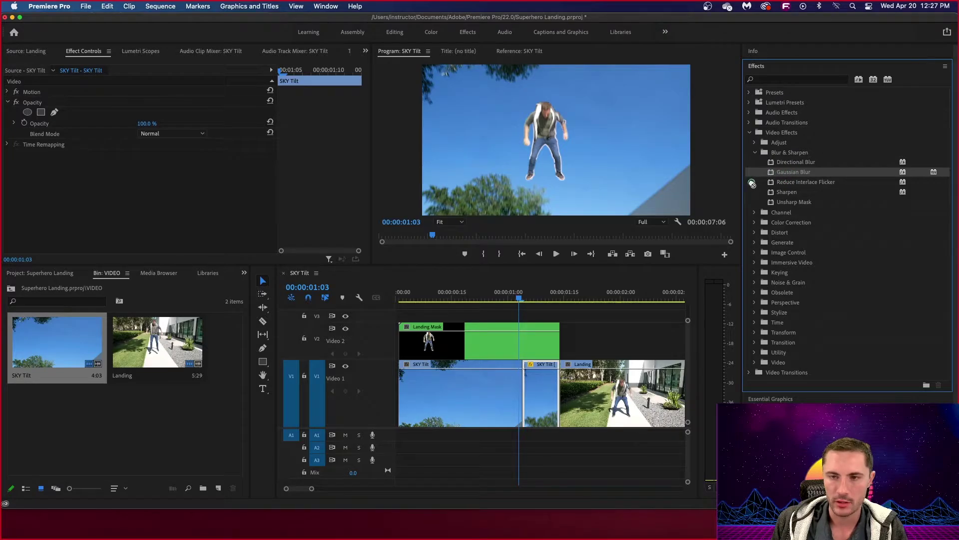
{"action": "left_click_drag", "start_coordinate": [565, 356], "coordinate": [544, 384]}
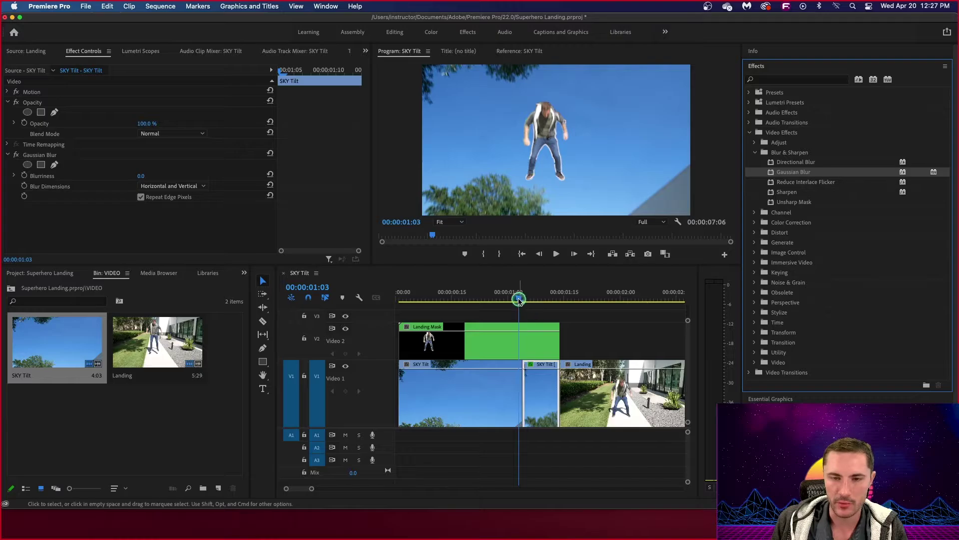
Step: Set the segment's Gaussian Blur dimensions to Vertical and its Blurriness to 228 while viewing a frame inside the tilt
{"action": "left_click_drag", "start_coordinate": [518, 300], "coordinate": [533, 302]}
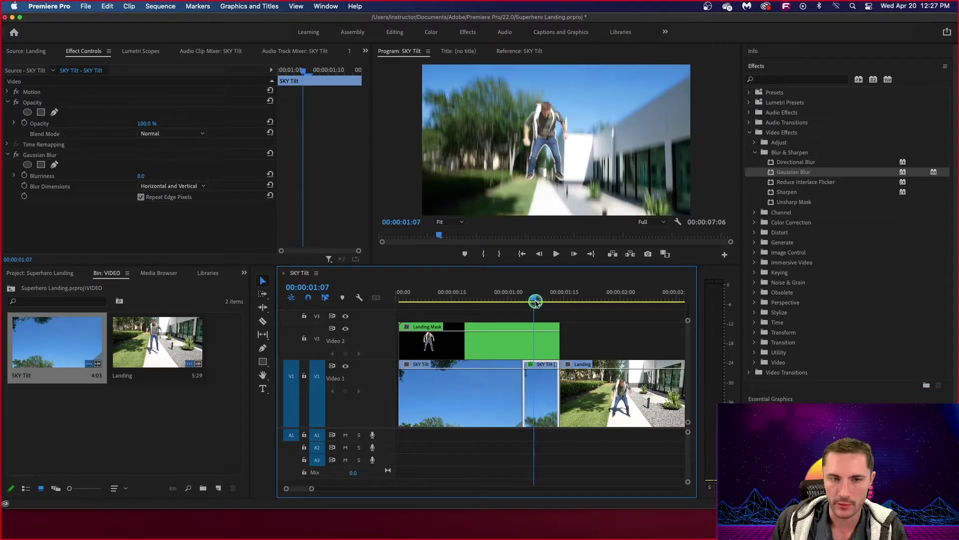
{"action": "left_click", "coordinate": [542, 372]}
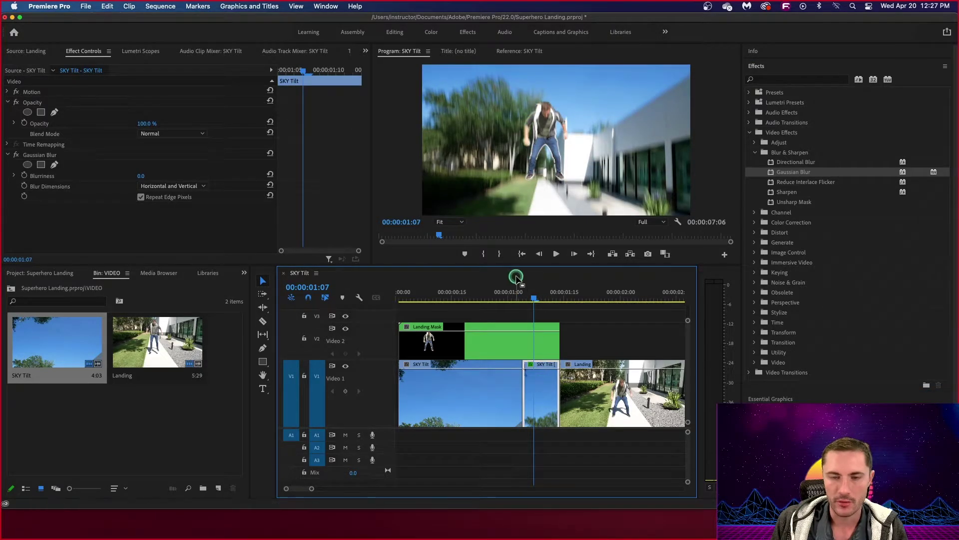
{"action": "left_click_drag", "start_coordinate": [534, 299], "coordinate": [531, 300]}
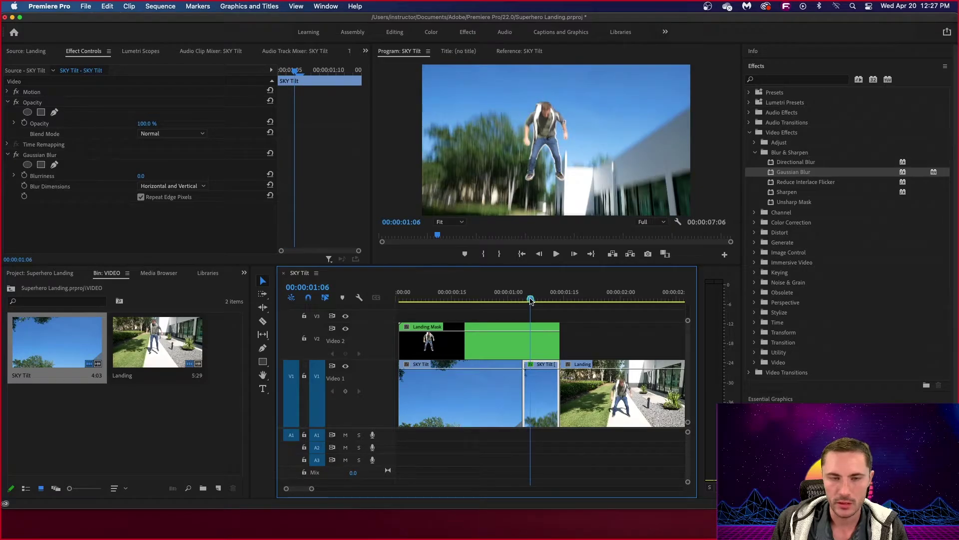
{"action": "left_click", "coordinate": [163, 188]}
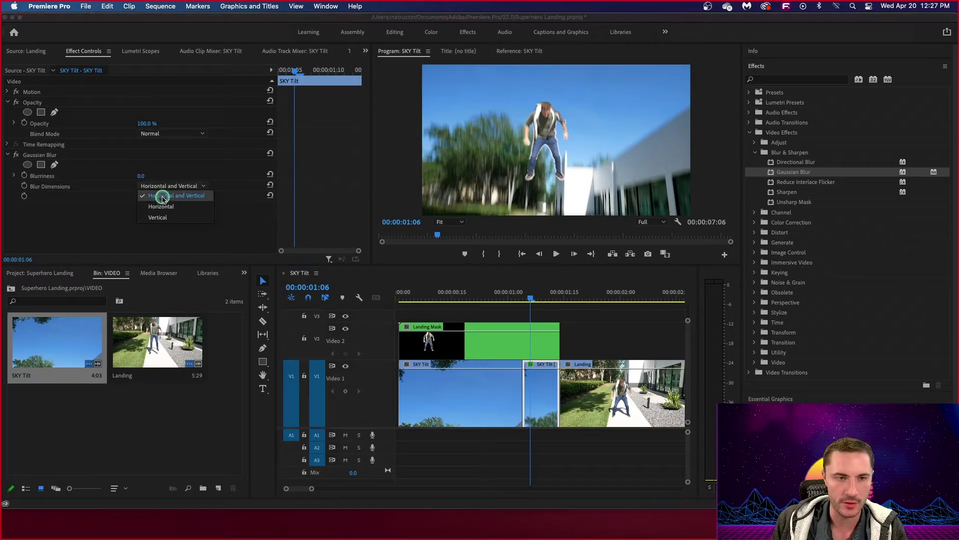
{"action": "left_click", "coordinate": [157, 215]}
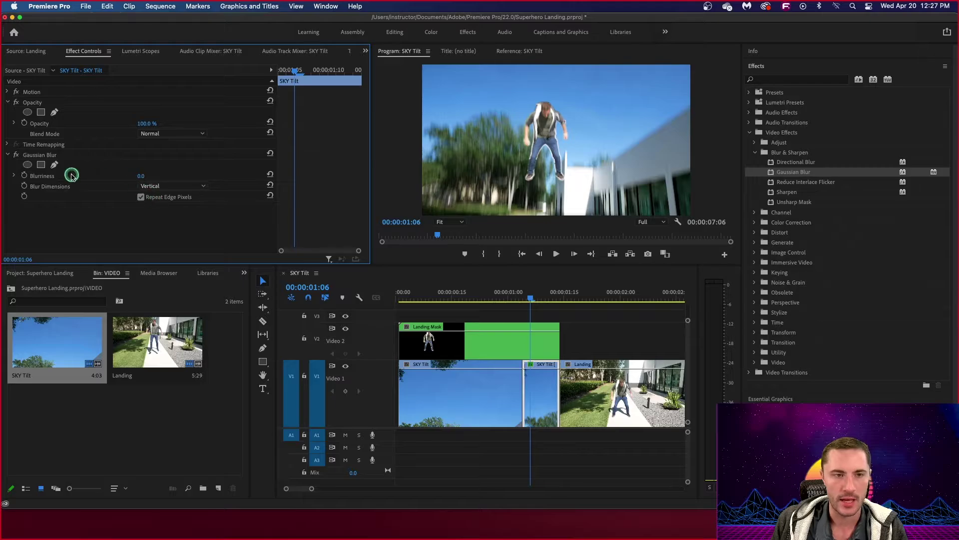
{"action": "left_click_drag", "start_coordinate": [140, 177], "coordinate": [140, 177]}
{"action": "left_click", "coordinate": [323, 235]}
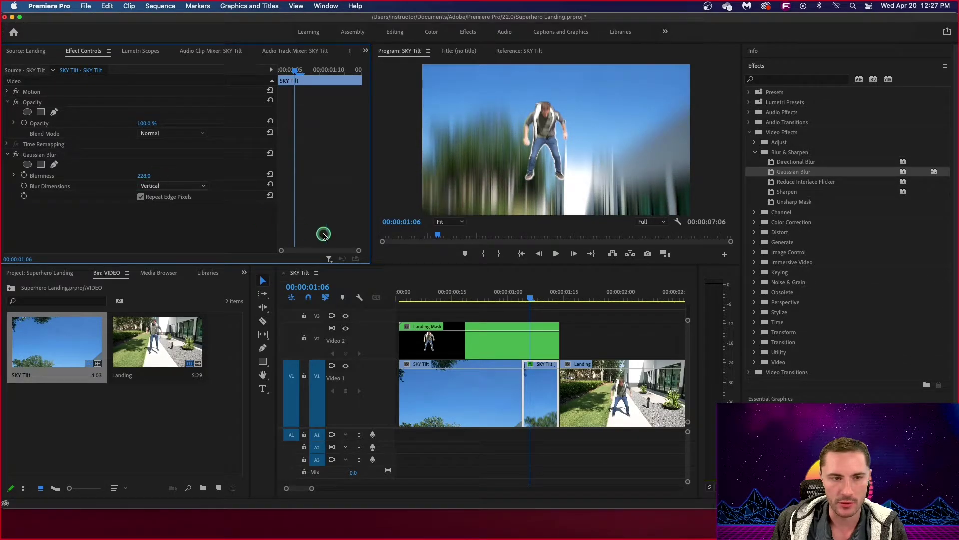
Step: Play back the blurred tilt from just before the sped-up segment into the landing
{"action": "mouse_move", "coordinate": [530, 299]}
{"action": "left_mouse_down"}
{"action": "mouse_move", "coordinate": [500, 302]}
{"action": "mouse_move", "coordinate": [578, 300]}
{"action": "mouse_move", "coordinate": [510, 300]}
{"action": "mouse_move", "coordinate": [565, 299]}
{"action": "mouse_move", "coordinate": [510, 309]}
{"action": "mouse_move", "coordinate": [520, 304]}
{"action": "mouse_move", "coordinate": [501, 298]}
{"action": "mouse_move", "coordinate": [516, 300]}
{"action": "left_mouse_up"}
{"action": "key", "text": "space"}
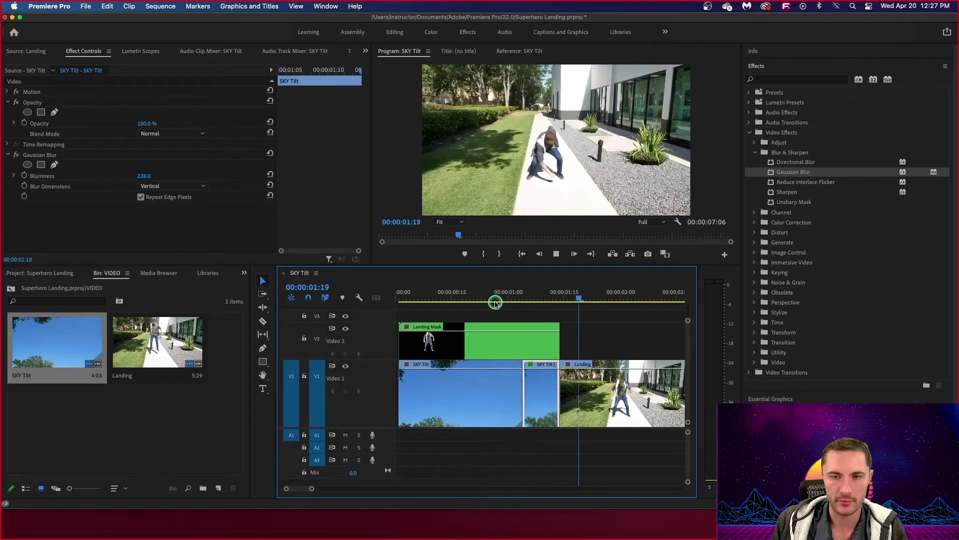
{"action": "left_click", "coordinate": [561, 314]}
Step: Set the Gaussian Blur's Blurriness to 134, judging it on the frame at 00:00:01:11 near the segment's end
{"action": "mouse_move", "coordinate": [546, 300]}
{"action": "left_mouse_down"}
{"action": "mouse_move", "coordinate": [555, 300]}
{"action": "mouse_move", "coordinate": [511, 299]}
{"action": "mouse_move", "coordinate": [563, 300]}
{"action": "mouse_move", "coordinate": [553, 302]}
{"action": "left_mouse_up"}
{"action": "key", "text": "space"}
{"action": "key", "text": "space"}
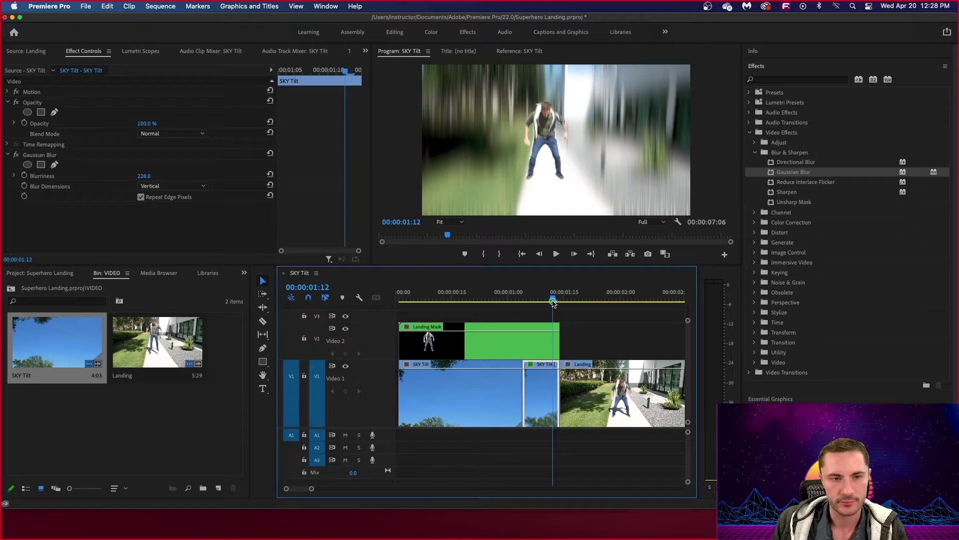
{"action": "key", "text": "Left"}
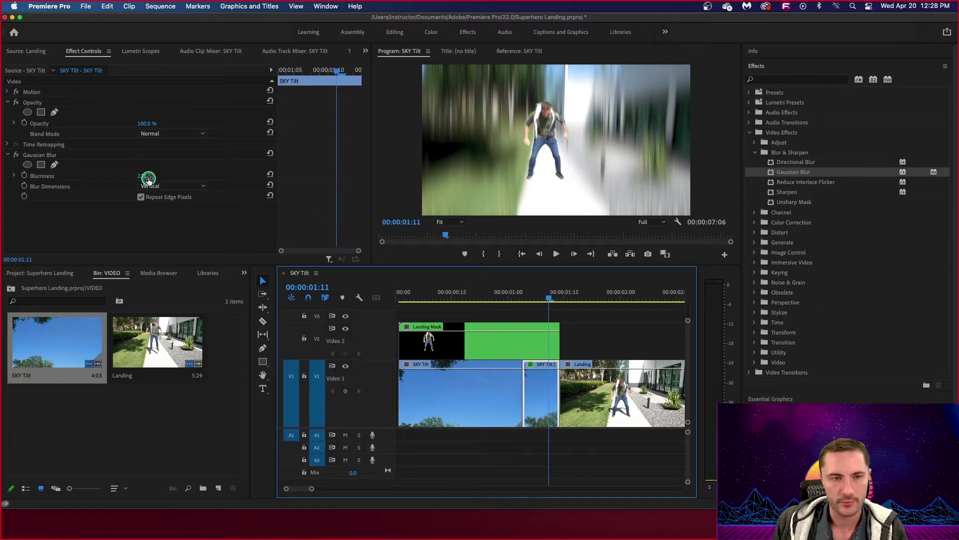
{"action": "left_click_drag", "start_coordinate": [150, 177], "coordinate": [148, 178]}
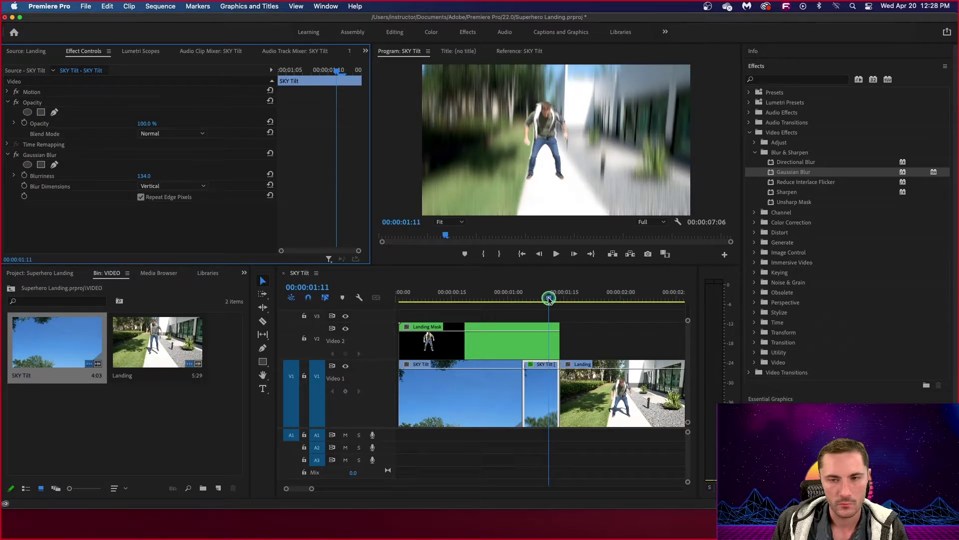
Step: Replay the transition from the sky through the blurred tilt into the landing several times to review the reduced blur
{"action": "left_click_drag", "start_coordinate": [549, 298], "coordinate": [499, 299]}
{"action": "key", "text": "space"}
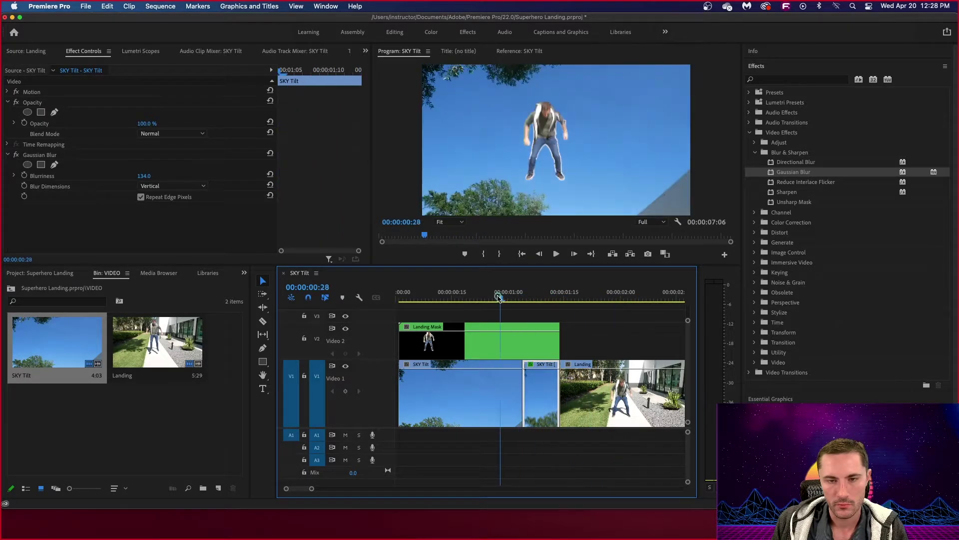
{"action": "key", "text": "space"}
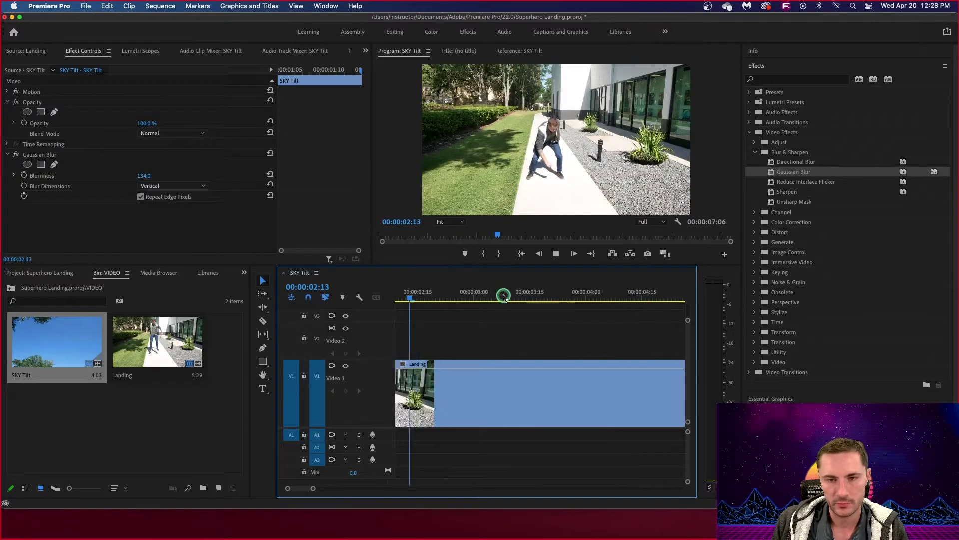
{"action": "key", "text": "minus"}
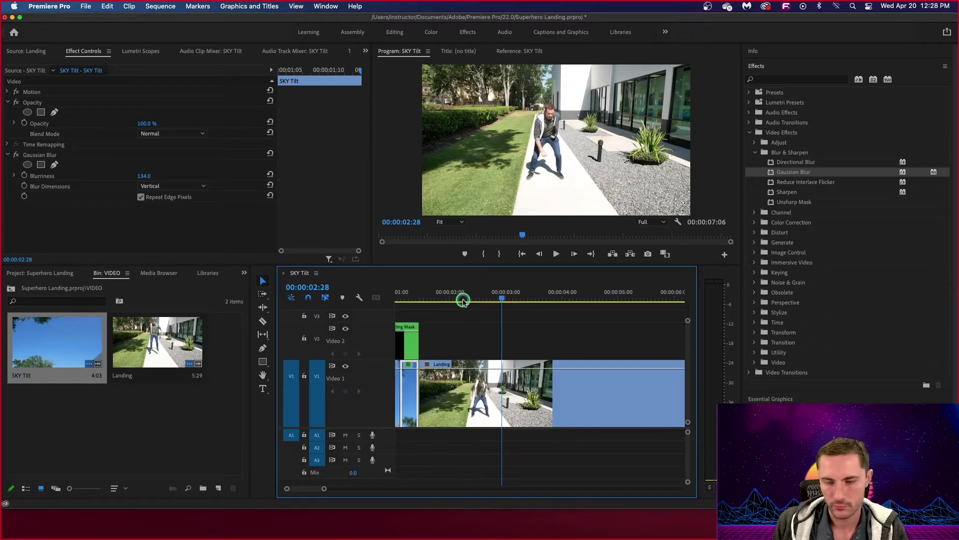
{"action": "left_click_drag", "start_coordinate": [446, 299], "coordinate": [407, 300]}
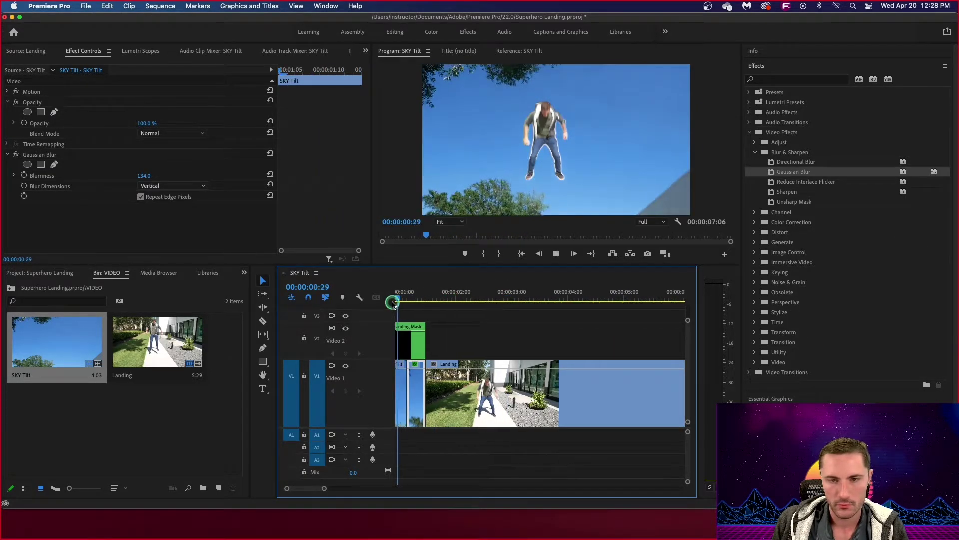
{"action": "key", "text": "space"}
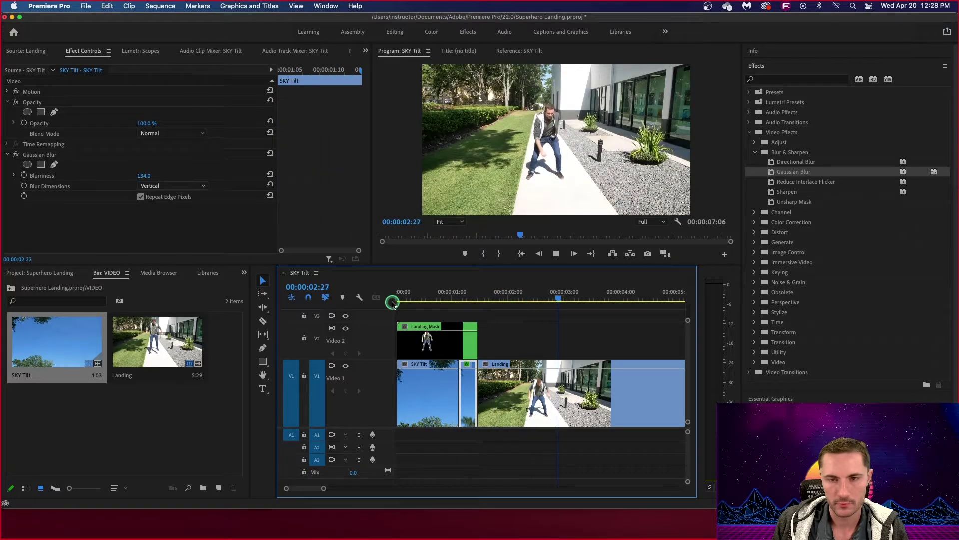
{"action": "left_click", "coordinate": [443, 298]}
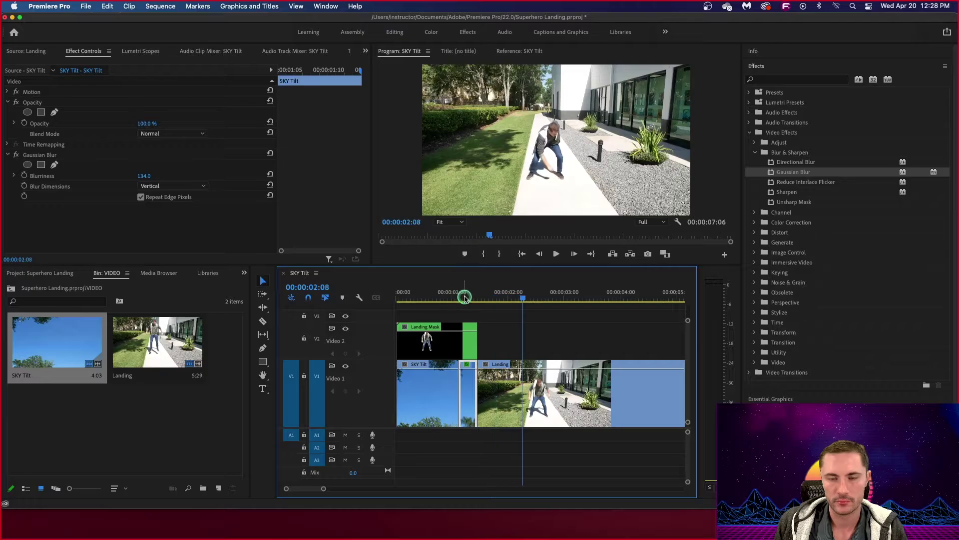
{"action": "left_click", "coordinate": [452, 299]}
{"action": "key", "text": "space"}
{"action": "left_click", "coordinate": [452, 299]}
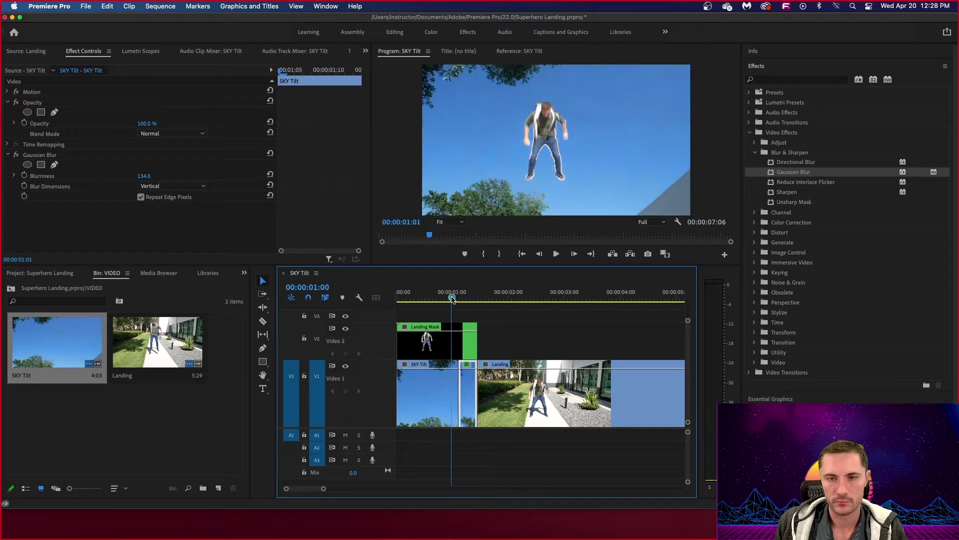
{"action": "left_click", "coordinate": [454, 298]}
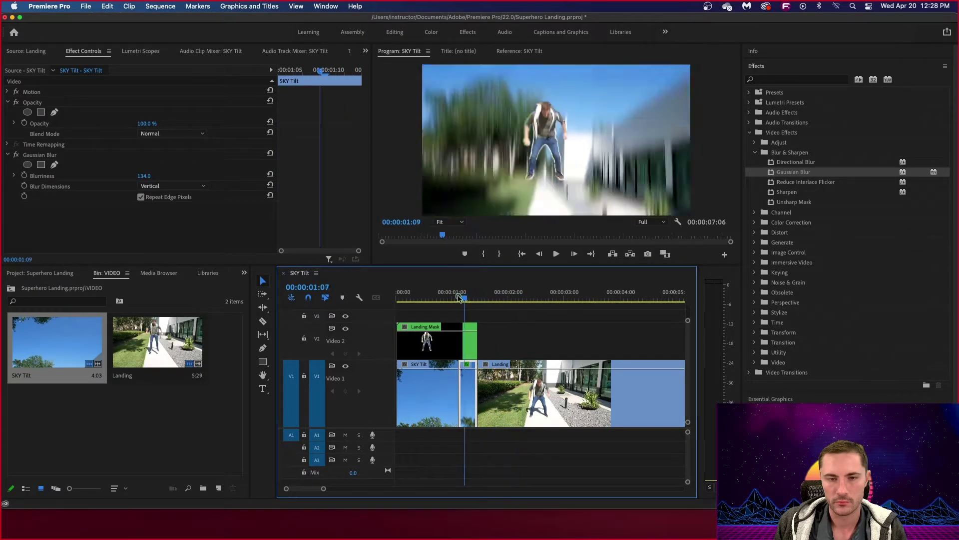
{"action": "key", "text": "space"}
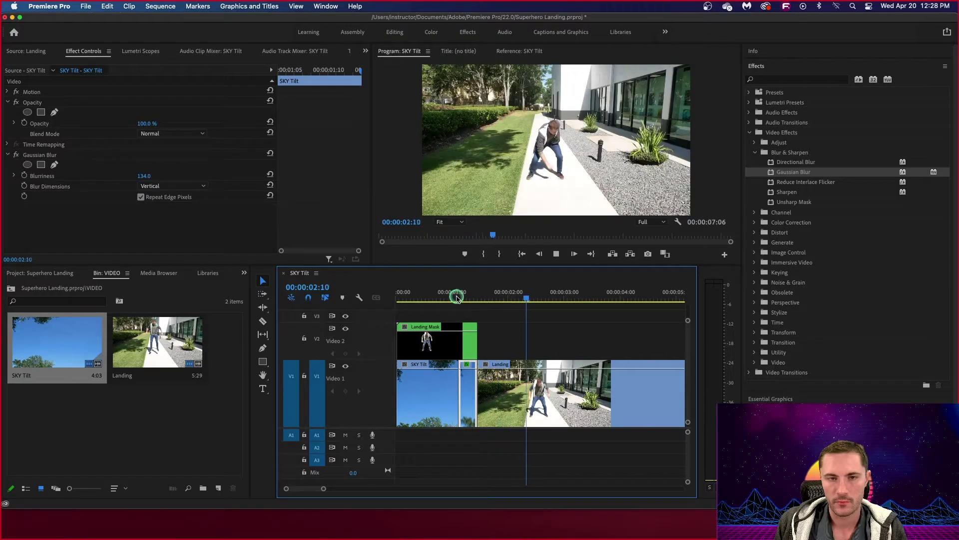
{"action": "left_click", "coordinate": [455, 299]}
Step: Place the playhead on the Landing clip's first frame at 00:00:01:14 and select that clip
{"action": "left_click_drag", "start_coordinate": [454, 300], "coordinate": [476, 306]}
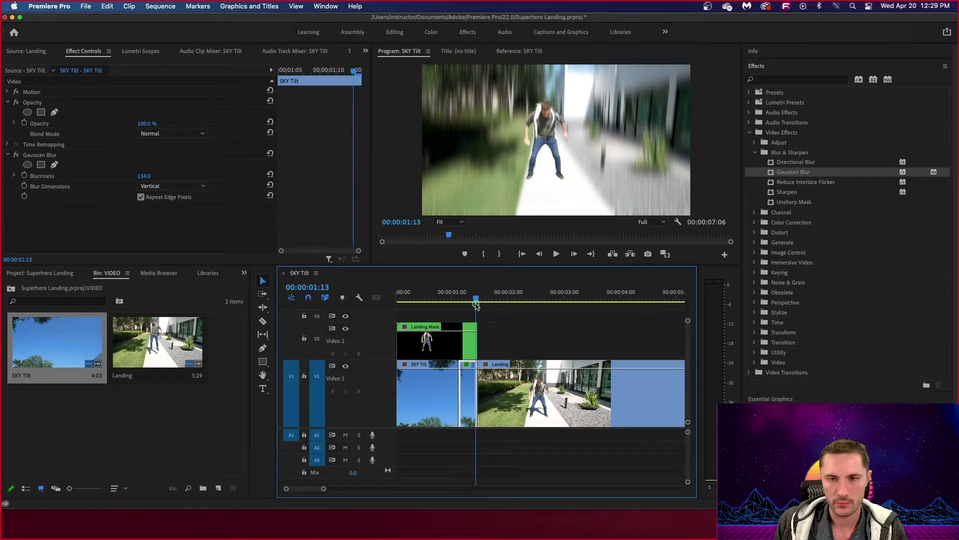
{"action": "mouse_move", "coordinate": [476, 306]}
{"action": "left_mouse_down"}
{"action": "mouse_move", "coordinate": [491, 306]}
{"action": "mouse_move", "coordinate": [477, 305]}
{"action": "left_mouse_up"}
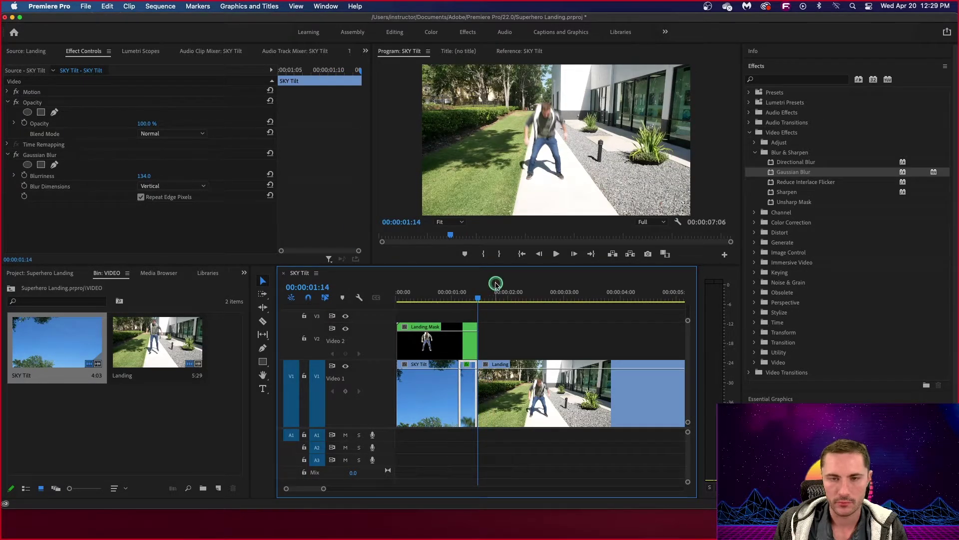
{"action": "left_click", "coordinate": [521, 406]}
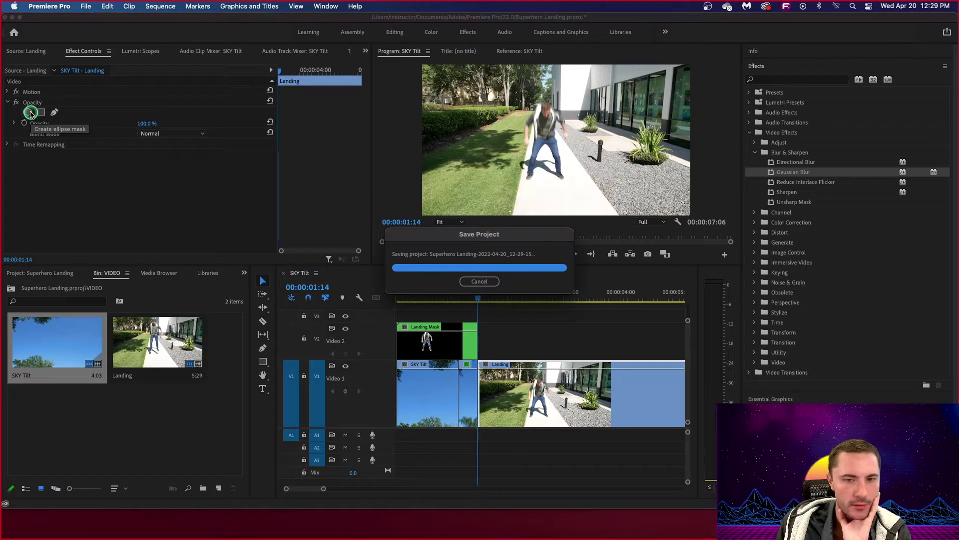
Step: Try an ellipse opacity mask on the V1 Landing clip, stretched and positioned around the landing figure
{"action": "left_click", "coordinate": [27, 114]}
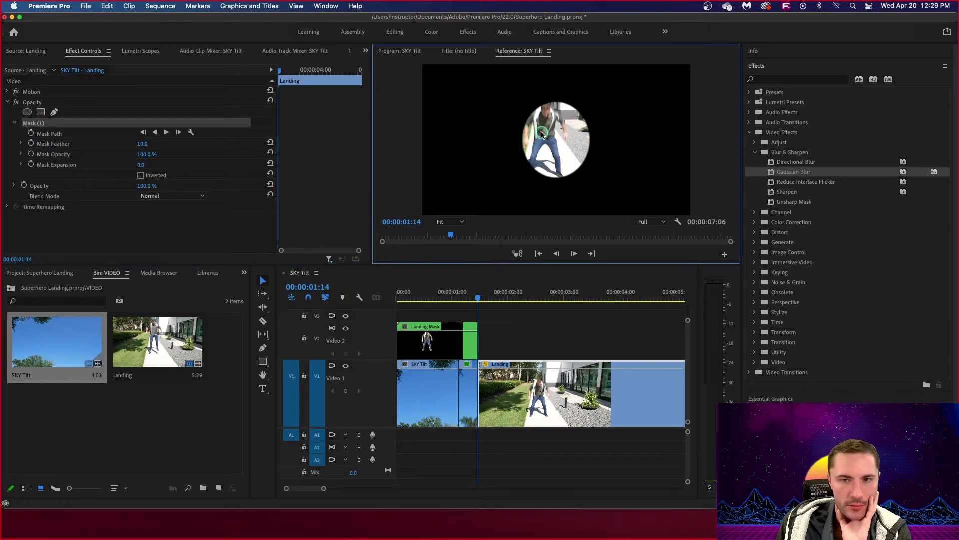
{"action": "left_click", "coordinate": [40, 123]}
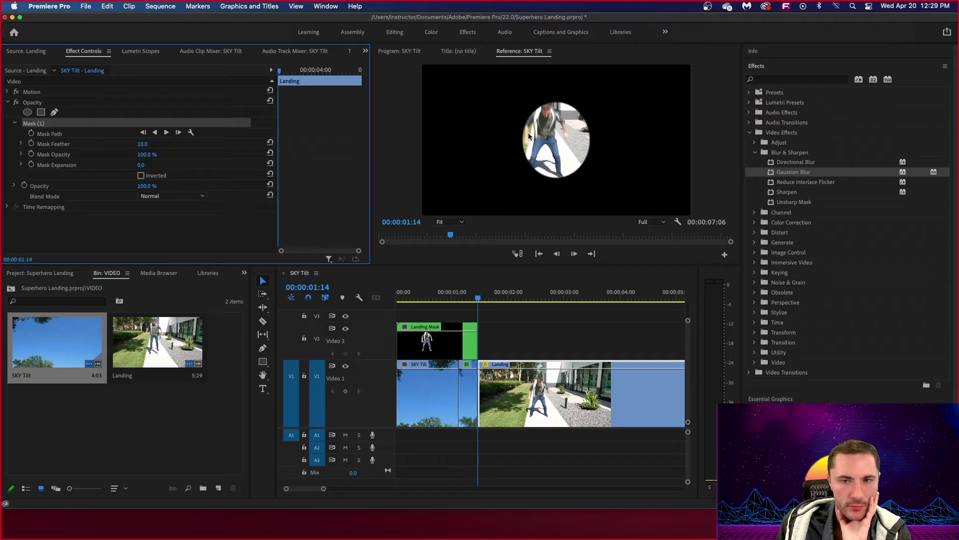
{"action": "left_click", "coordinate": [51, 134]}
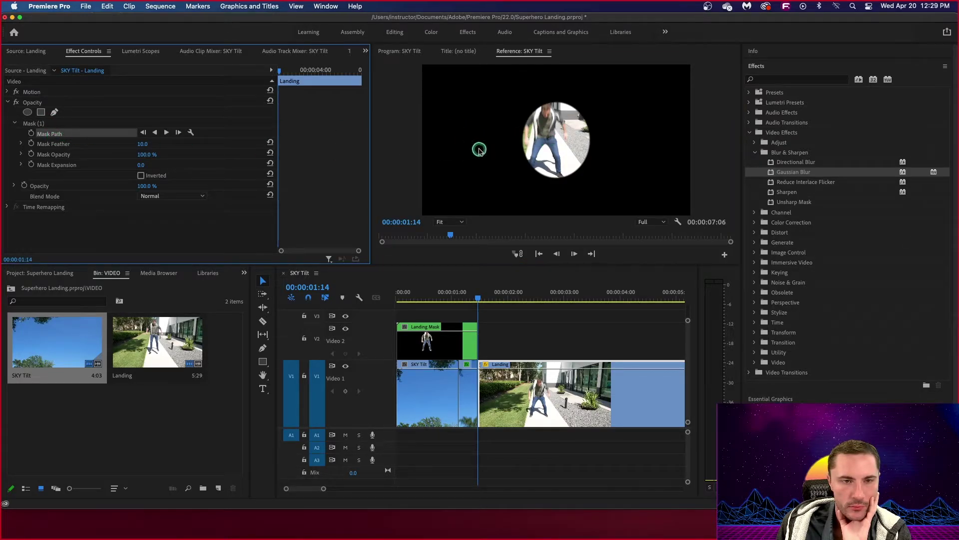
{"action": "left_click", "coordinate": [557, 139]}
{"action": "left_click", "coordinate": [36, 126]}
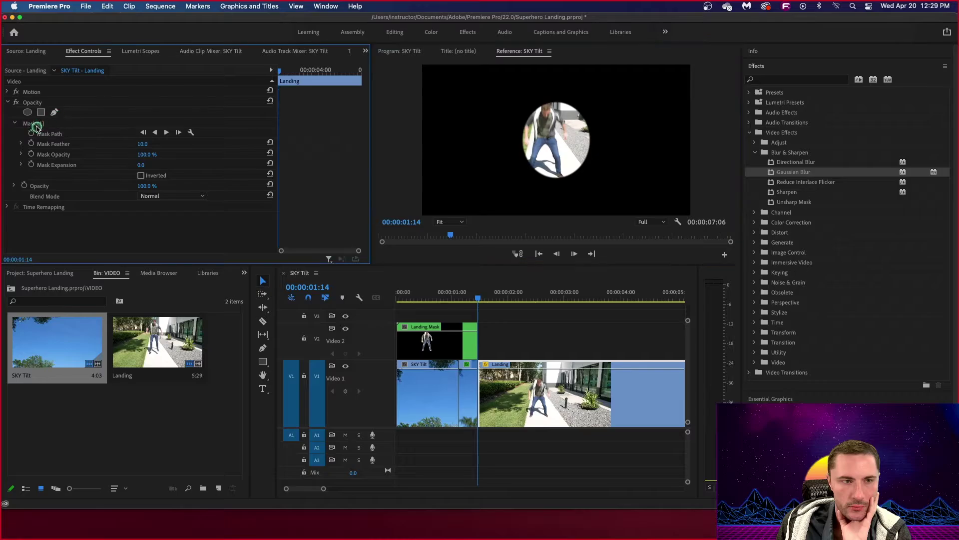
{"action": "left_click", "coordinate": [402, 52]}
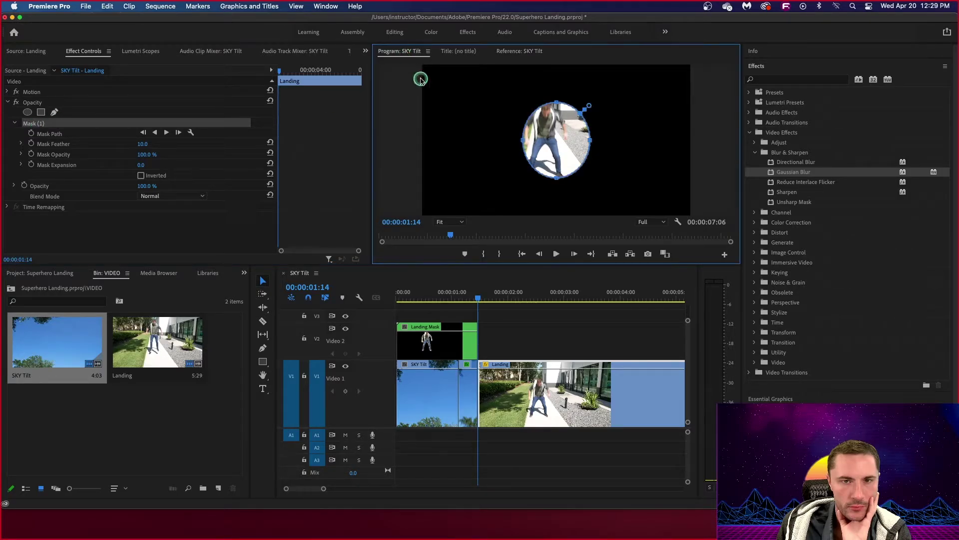
{"action": "left_click_drag", "start_coordinate": [555, 145], "coordinate": [548, 82]}
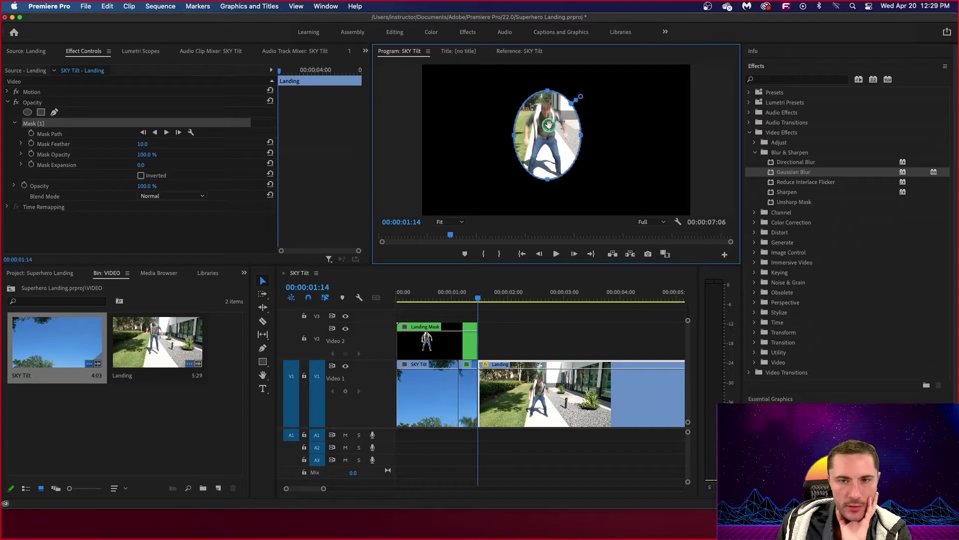
{"action": "left_click_drag", "start_coordinate": [548, 125], "coordinate": [546, 133]}
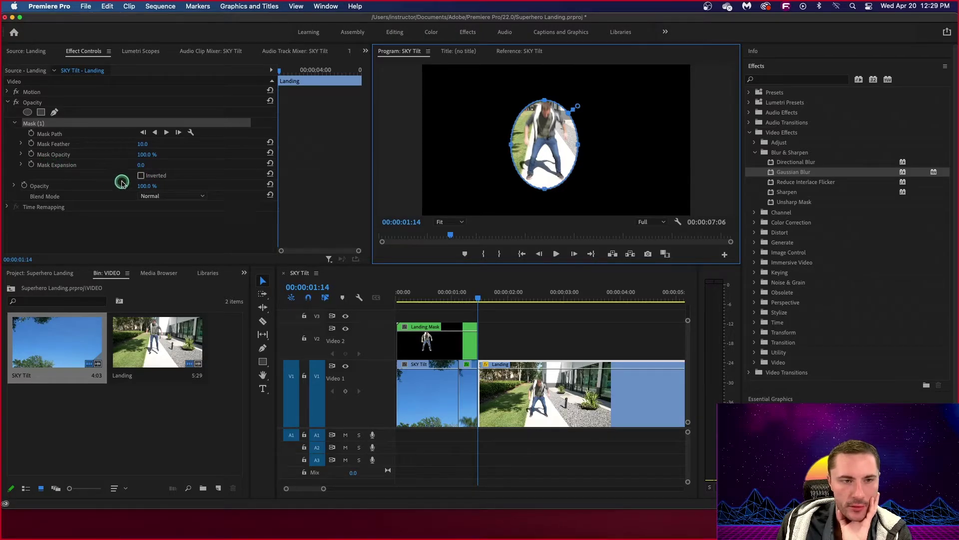
Step: Try inverting the ellipse mask to cut out the figure, and remove the mask from the Landing clip
{"action": "left_click", "coordinate": [141, 176]}
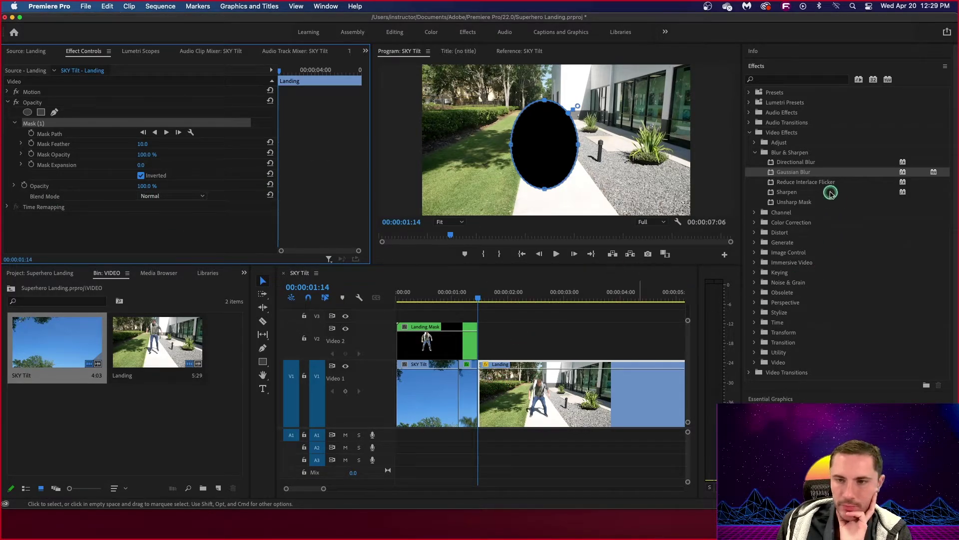
{"action": "left_click_drag", "start_coordinate": [817, 175], "coordinate": [648, 228]}
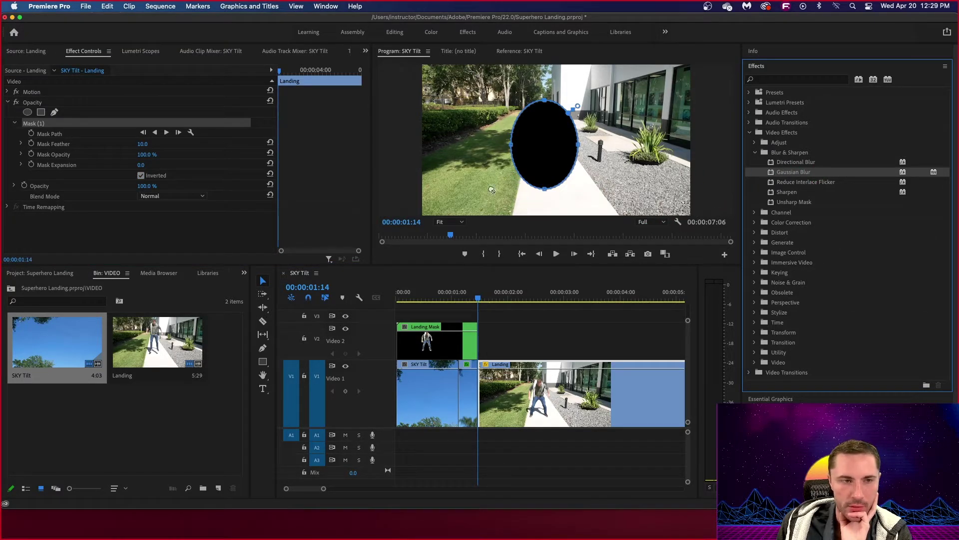
{"action": "left_click_drag", "start_coordinate": [492, 190], "coordinate": [515, 162]}
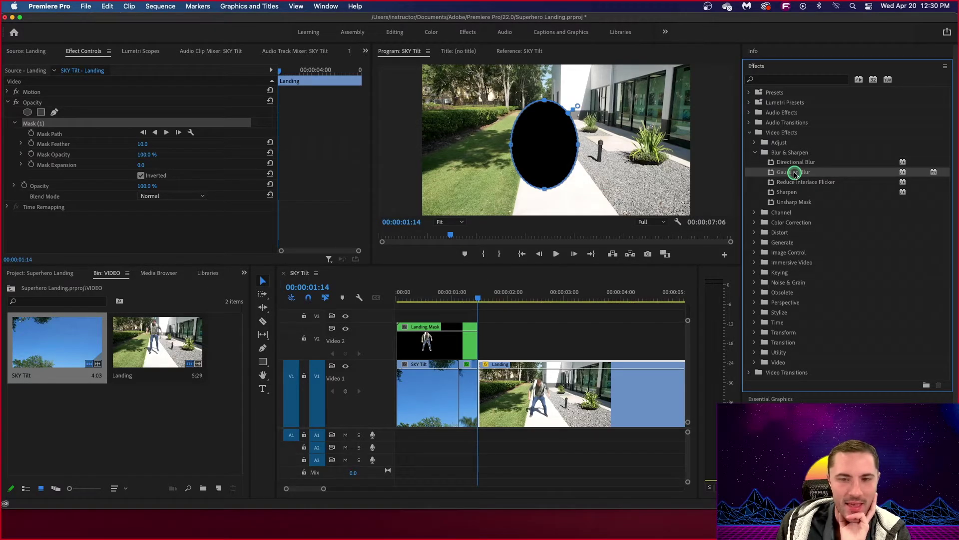
{"action": "left_click_drag", "start_coordinate": [795, 173], "coordinate": [416, 404]}
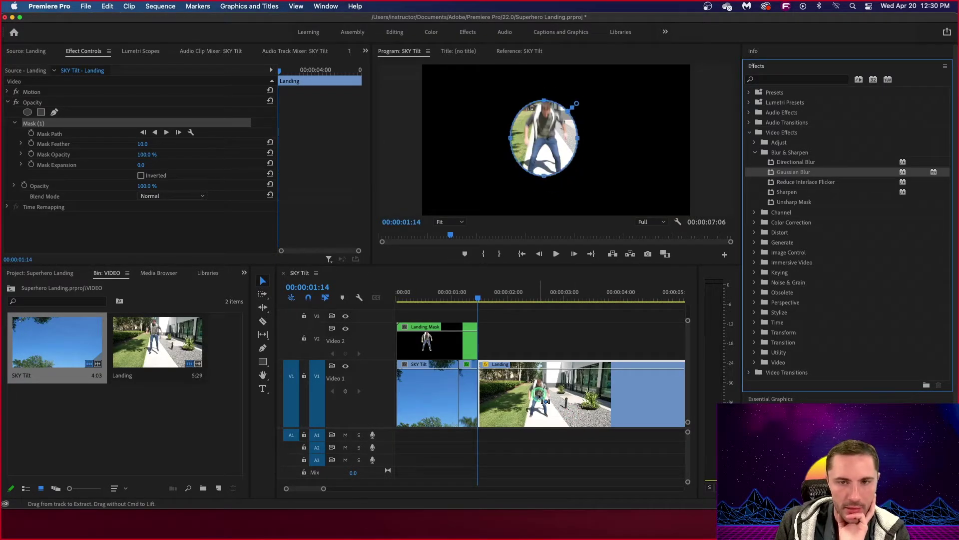
{"action": "key", "text": "Delete"}
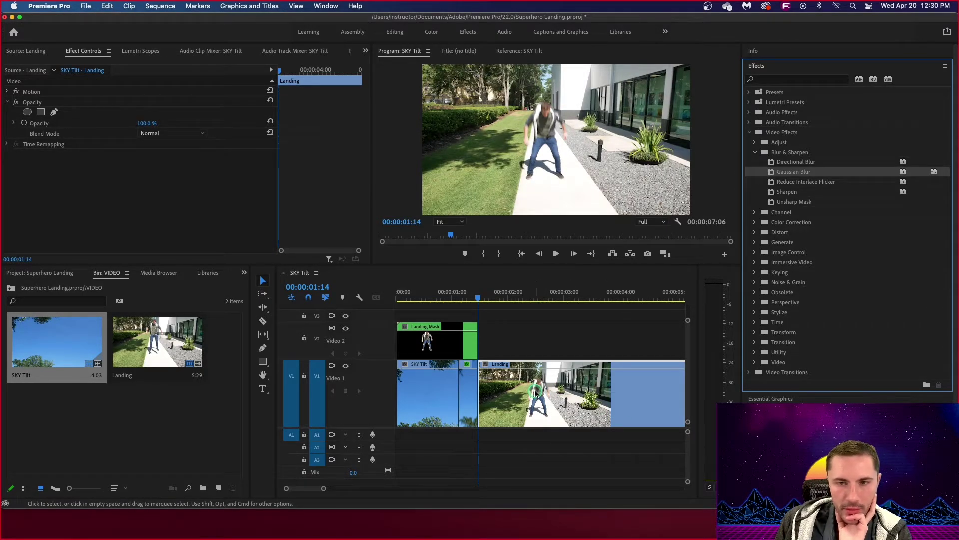
{"action": "left_click", "coordinate": [536, 393]}
{"action": "right_click", "coordinate": [536, 393]}
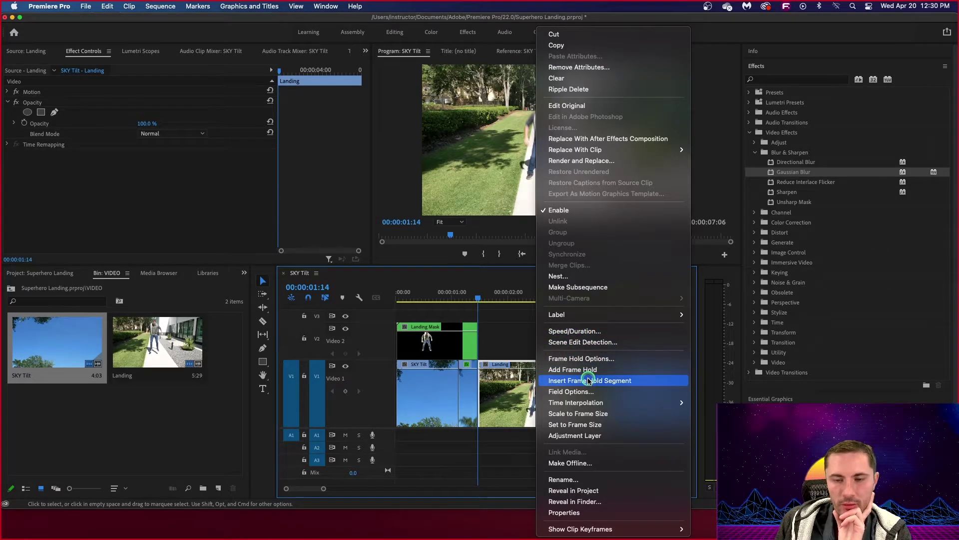
{"action": "left_click", "coordinate": [525, 390]}
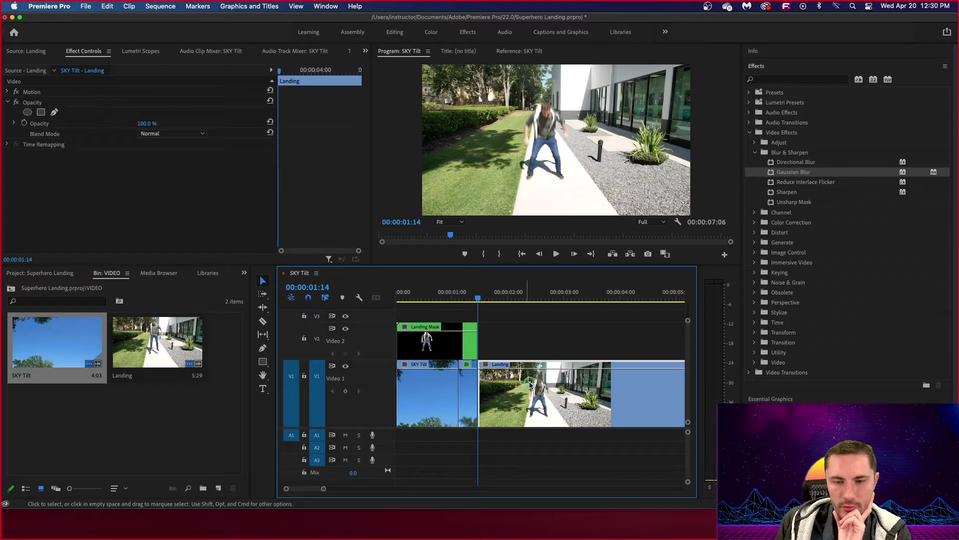
{"action": "right_click", "coordinate": [530, 384]}
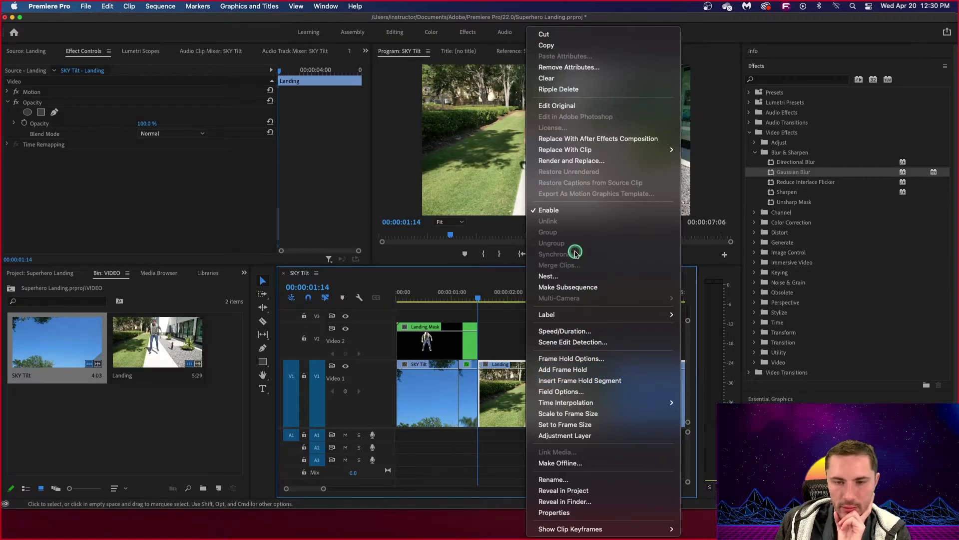
{"action": "left_click", "coordinate": [505, 380]}
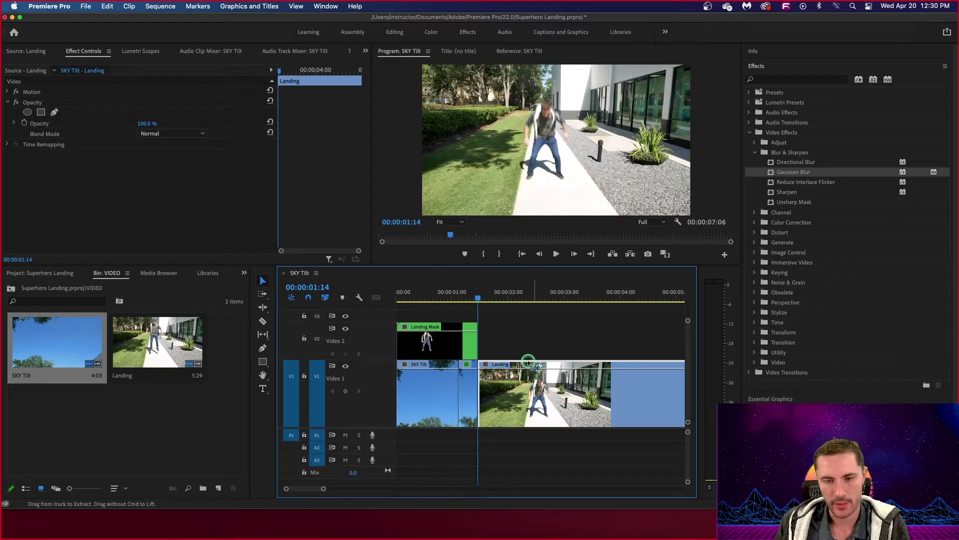
Step: Duplicate the Landing clip and place the copy on V2 directly above the original, right after the Landing Mask clip
{"action": "left_click", "coordinate": [517, 344]}
{"action": "key", "text": "End"}
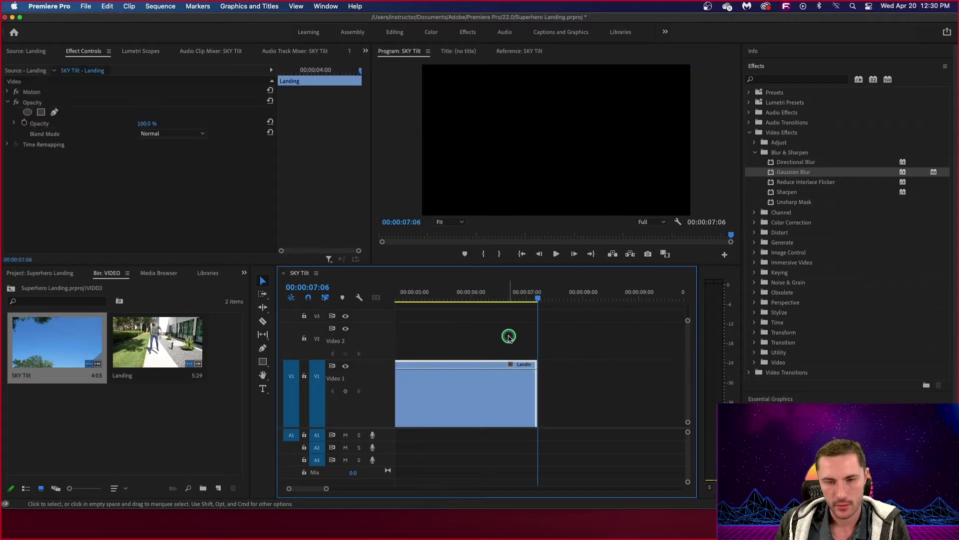
{"action": "scroll", "coordinate": [508, 337], "scroll_direction": "down", "scroll_amount": 4}
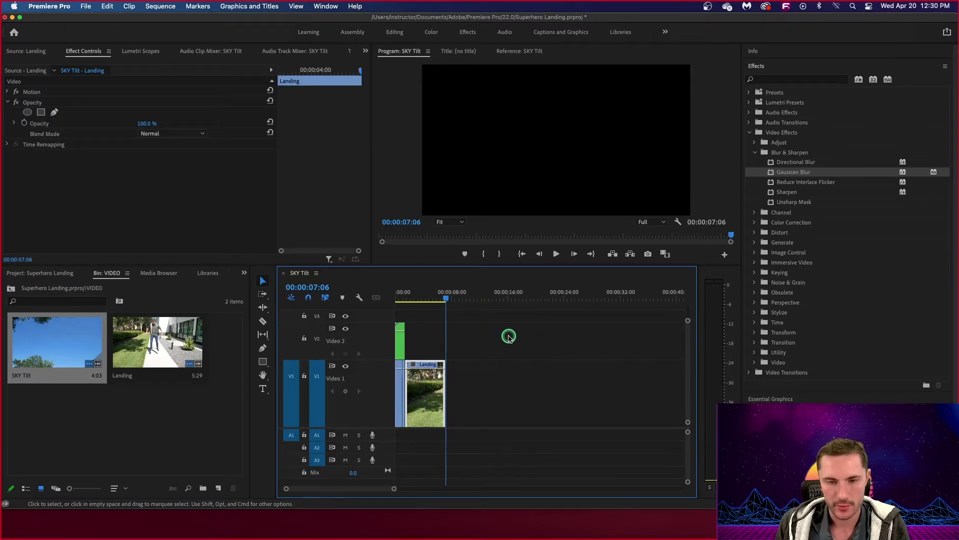
{"action": "scroll", "coordinate": [508, 337], "scroll_direction": "up", "scroll_amount": 3}
{"action": "scroll", "coordinate": [509, 337], "scroll_direction": "down", "scroll_amount": 2}
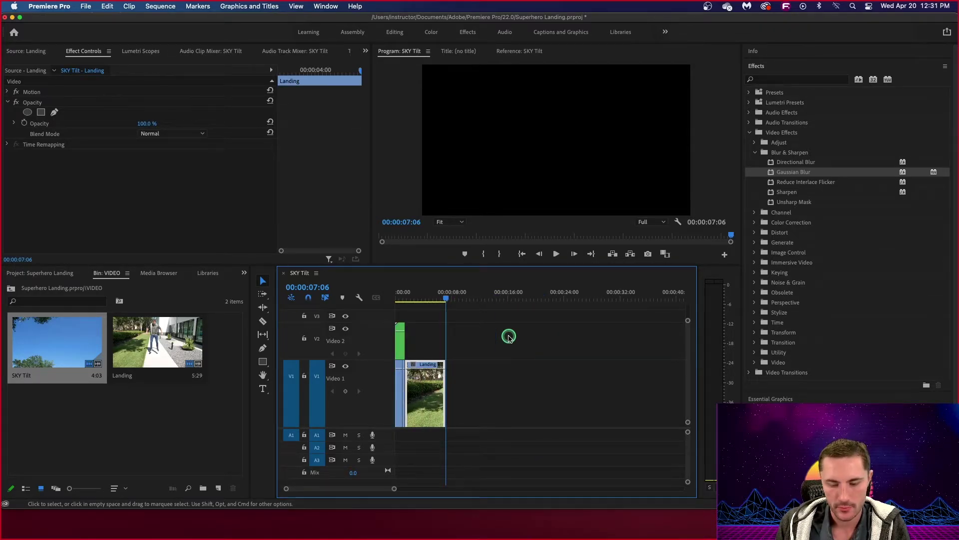
{"action": "key", "text": "Up"}
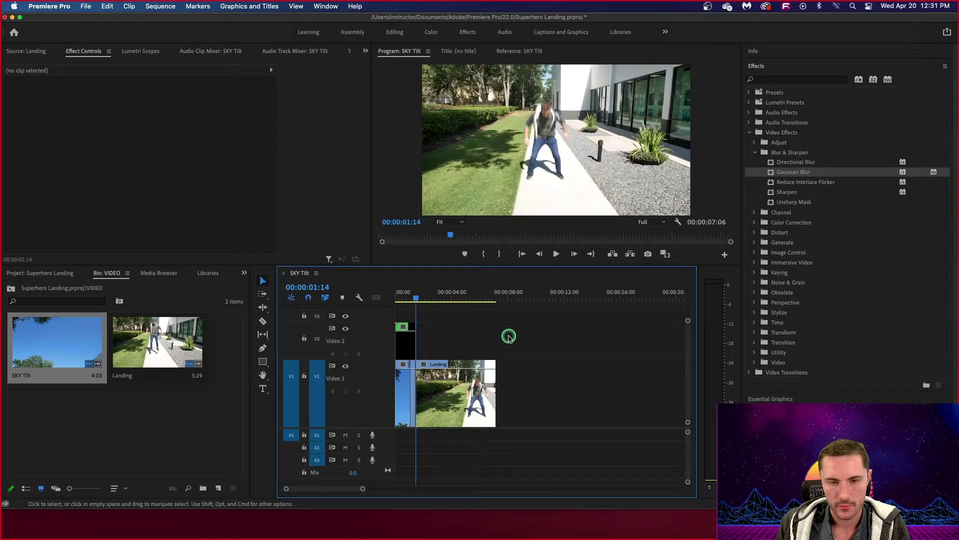
{"action": "left_click", "coordinate": [460, 396]}
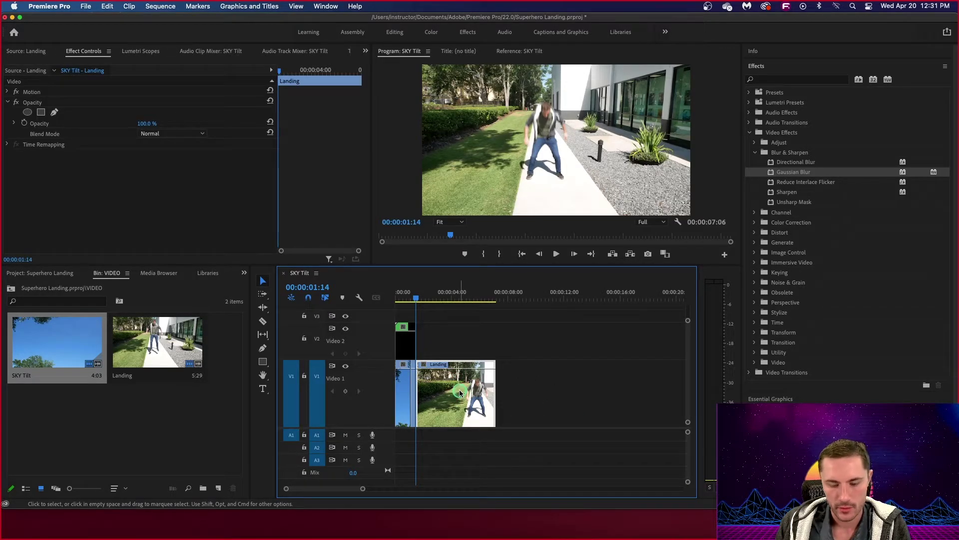
{"action": "left_click", "coordinate": [502, 294]}
{"action": "key", "text": "super+v"}
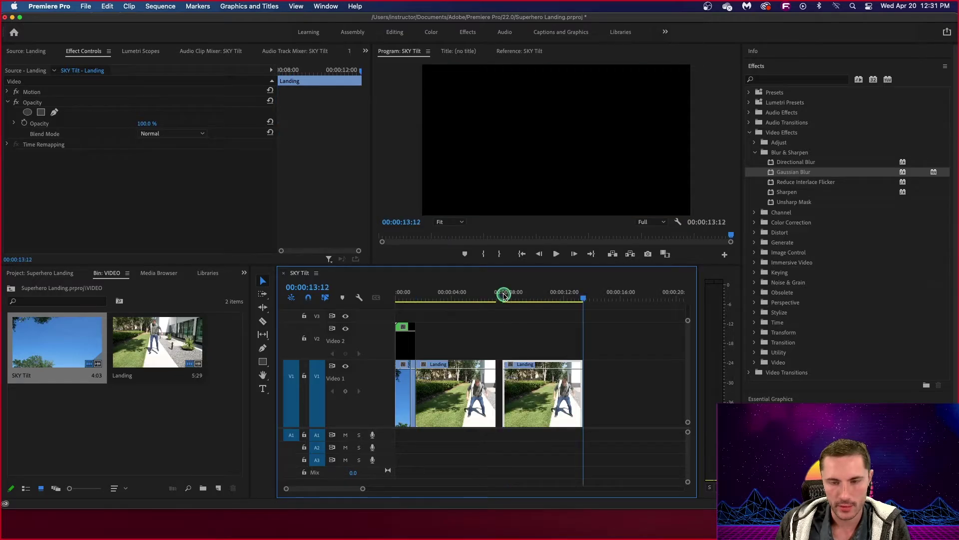
{"action": "left_click_drag", "start_coordinate": [538, 393], "coordinate": [460, 340]}
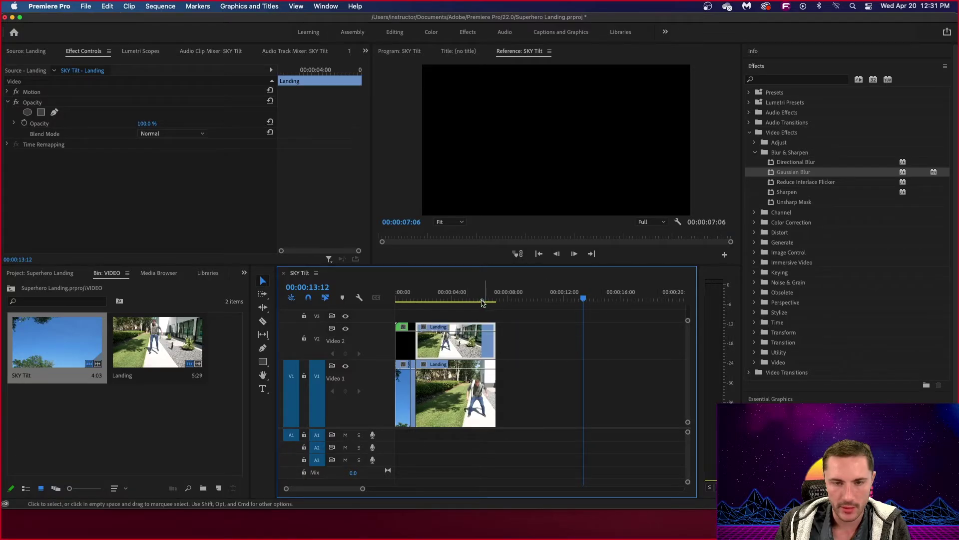
Step: Trim the end of the Landing copy on V2 so that only about its first two frames remain, ending just past 00:00:01:15
{"action": "left_click_drag", "start_coordinate": [483, 303], "coordinate": [428, 309]}
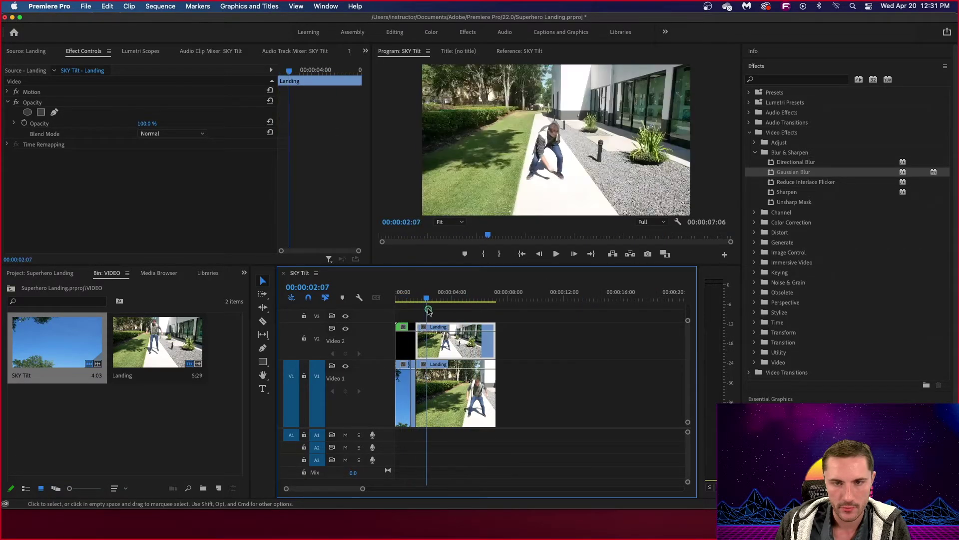
{"action": "left_click", "coordinate": [427, 311]}
{"action": "key", "text": "="}
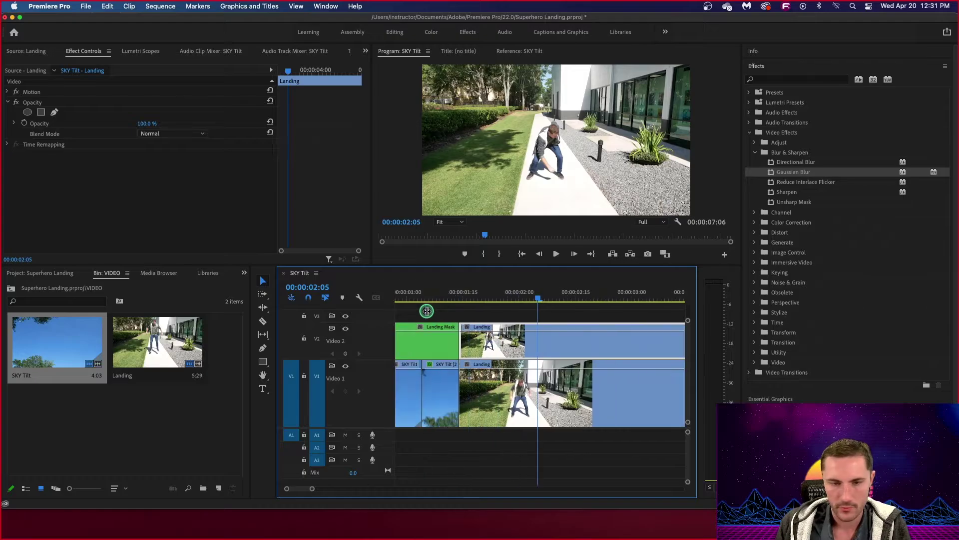
{"action": "key", "text": "minus"}
{"action": "key", "text": "minus"}
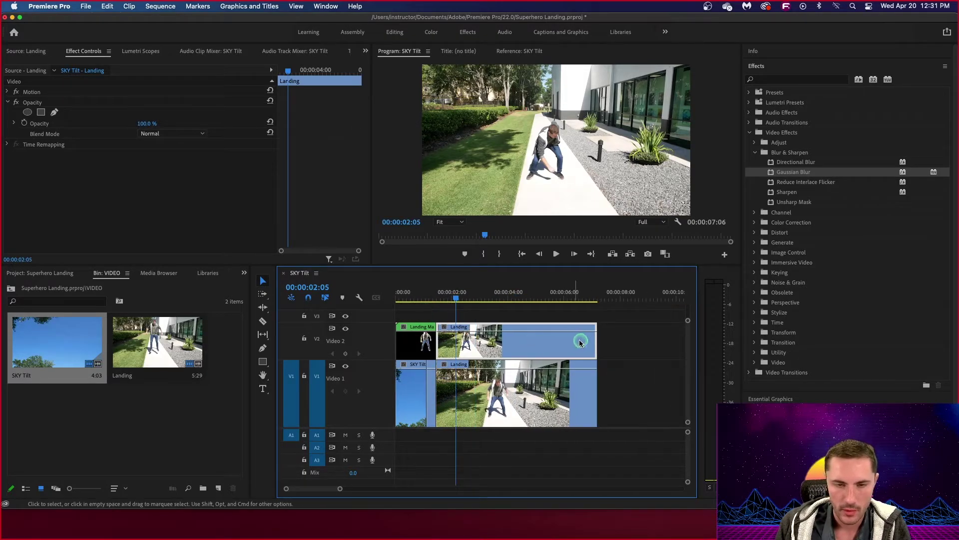
{"action": "left_click_drag", "start_coordinate": [596, 340], "coordinate": [442, 343]}
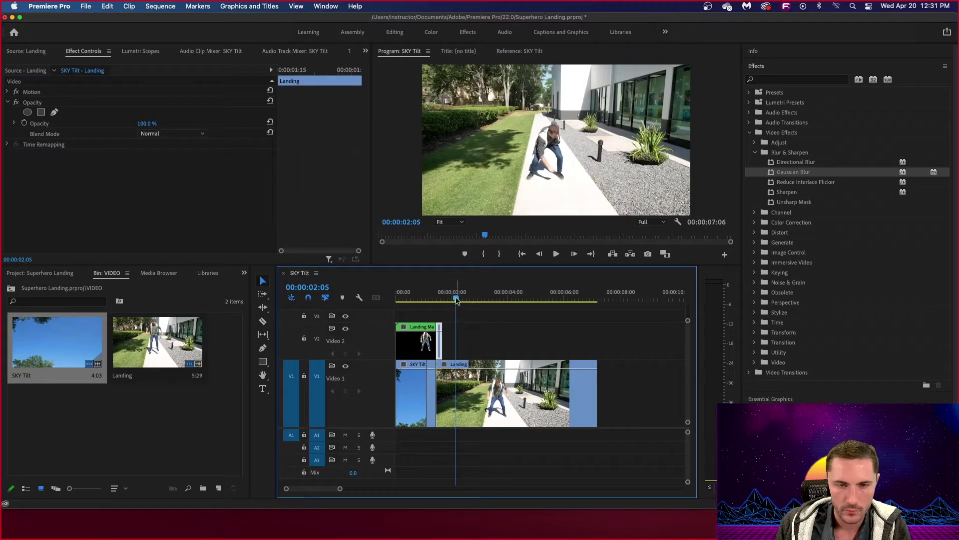
{"action": "left_click_drag", "start_coordinate": [456, 299], "coordinate": [434, 305]}
{"action": "key", "text": "equal"}
{"action": "key", "text": "equal"}
{"action": "key", "text": "equal"}
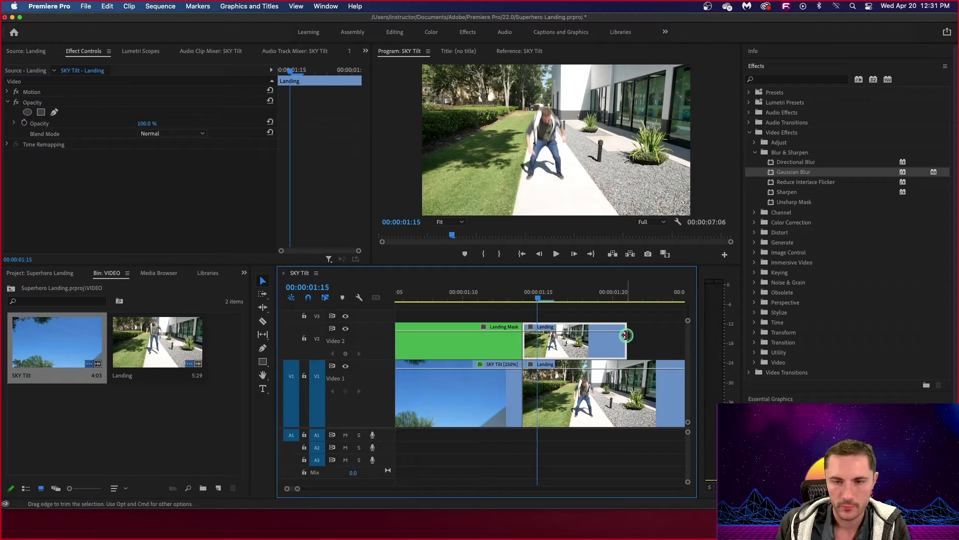
{"action": "left_click_drag", "start_coordinate": [626, 336], "coordinate": [552, 337]}
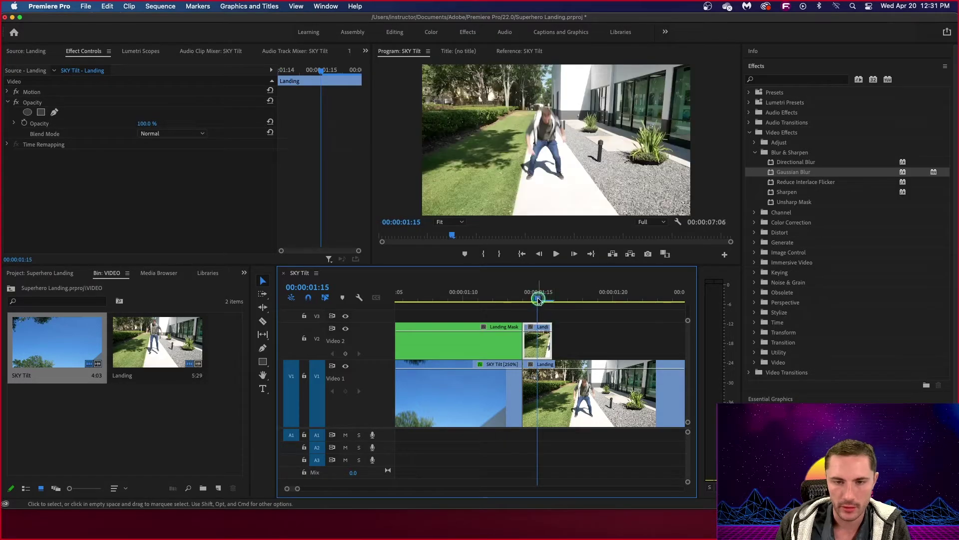
Step: Add an ellipse opacity mask to the short Landing copy on V2, shaped and positioned around the figure at 00:00:01:15
{"action": "left_click_drag", "start_coordinate": [539, 298], "coordinate": [539, 328]}
{"action": "left_click", "coordinate": [542, 348]}
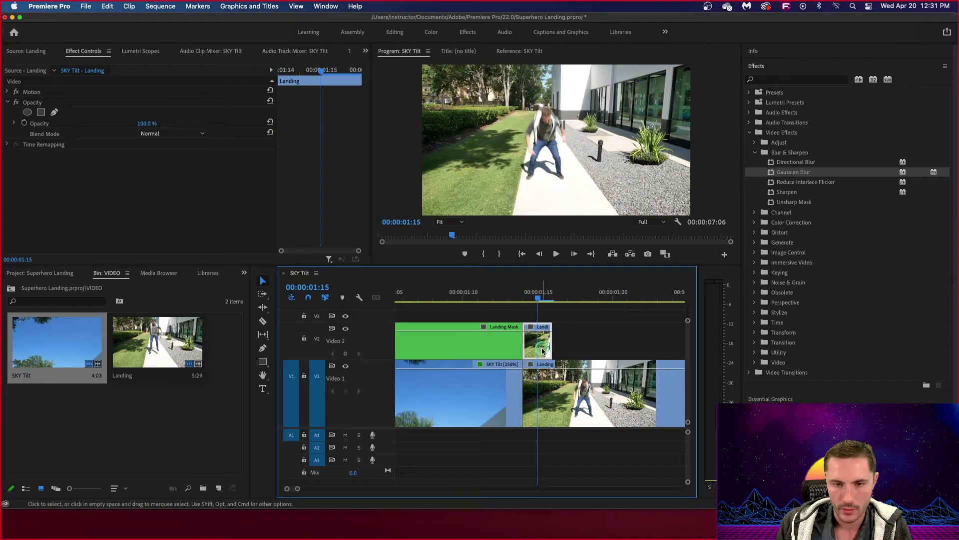
{"action": "left_click", "coordinate": [556, 128]}
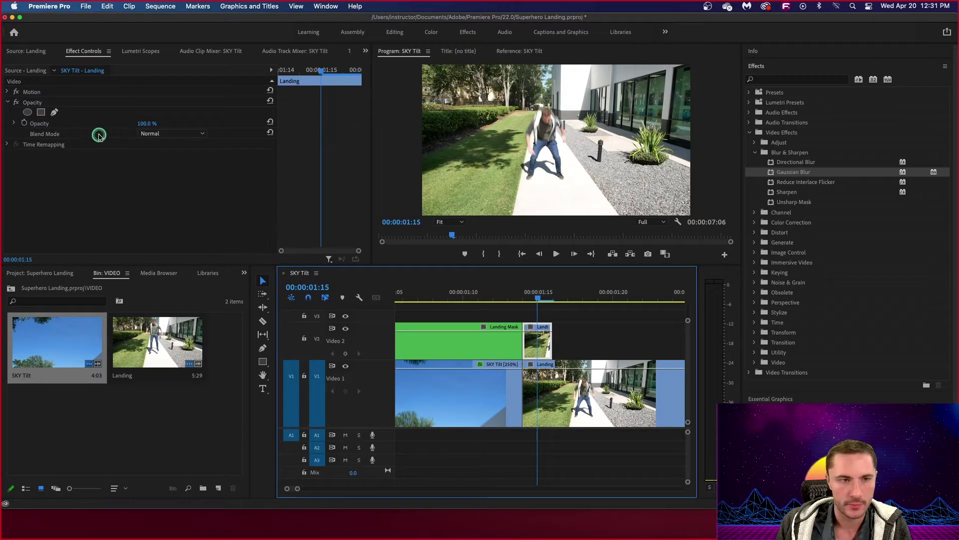
{"action": "left_click", "coordinate": [30, 114]}
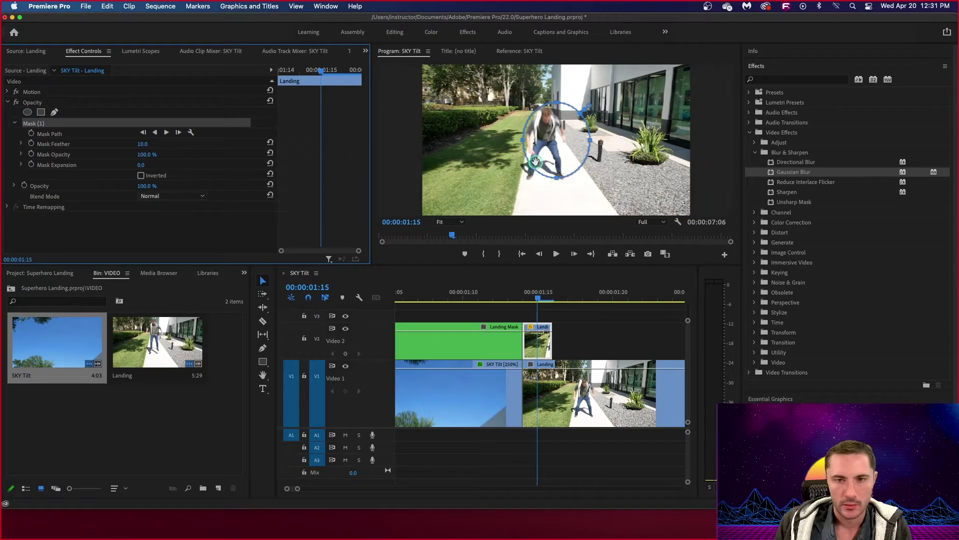
{"action": "mouse_move", "coordinate": [544, 147]}
{"action": "left_mouse_down"}
{"action": "mouse_move", "coordinate": [530, 153]}
{"action": "mouse_move", "coordinate": [534, 145]}
{"action": "left_mouse_up"}
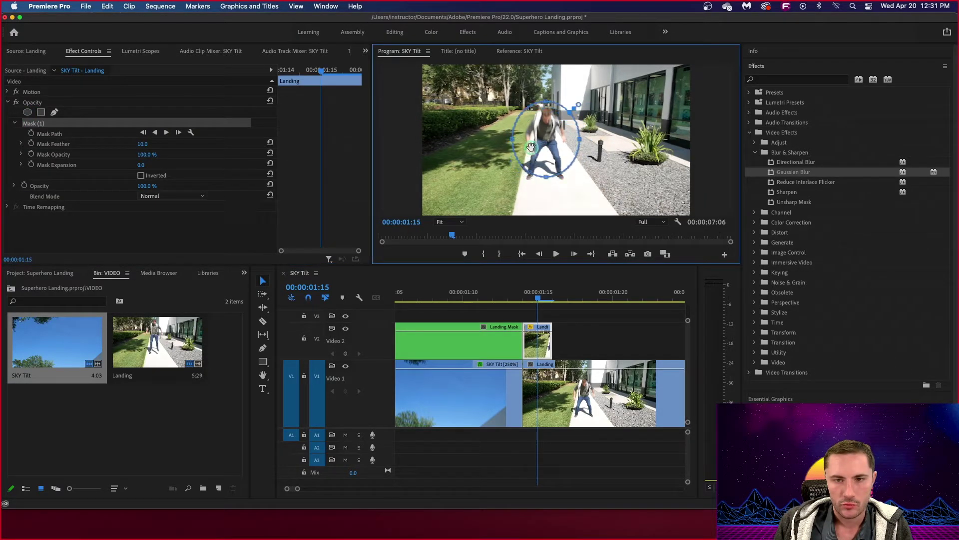
{"action": "left_click_drag", "start_coordinate": [545, 101], "coordinate": [545, 93]}
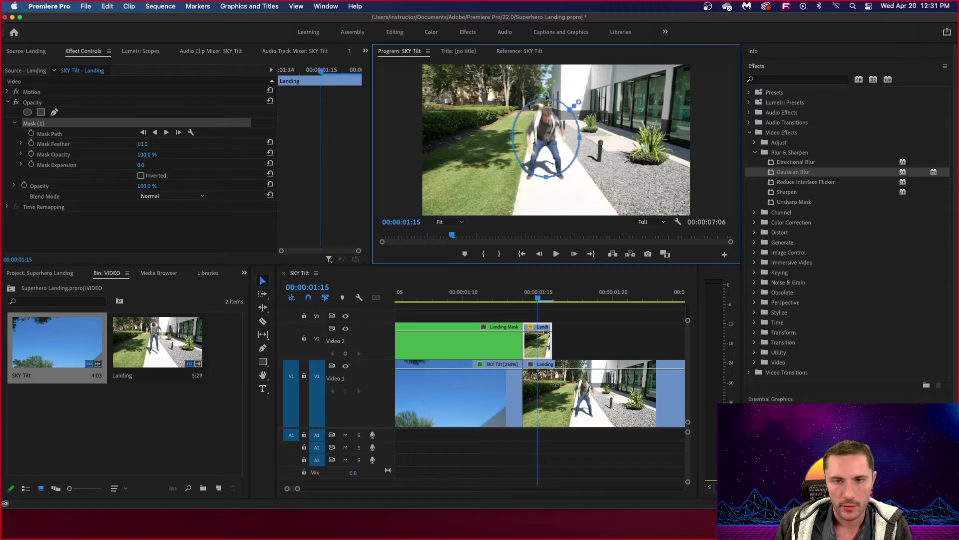
{"action": "left_click_drag", "start_coordinate": [549, 149], "coordinate": [549, 158]}
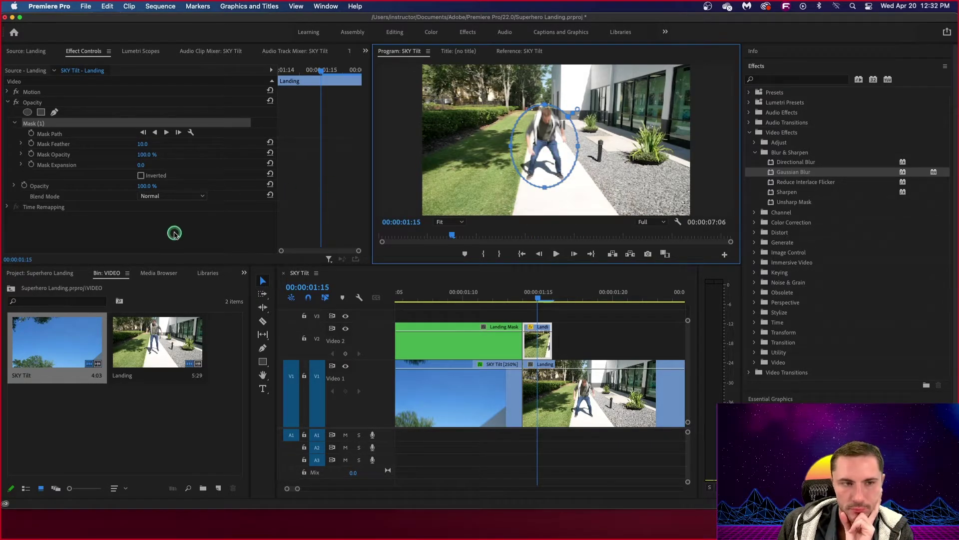
Step: Invert the ellipse opacity mask on the short Landing copy on V2 so it keeps only the surroundings of the figure
{"action": "left_click", "coordinate": [141, 176]}
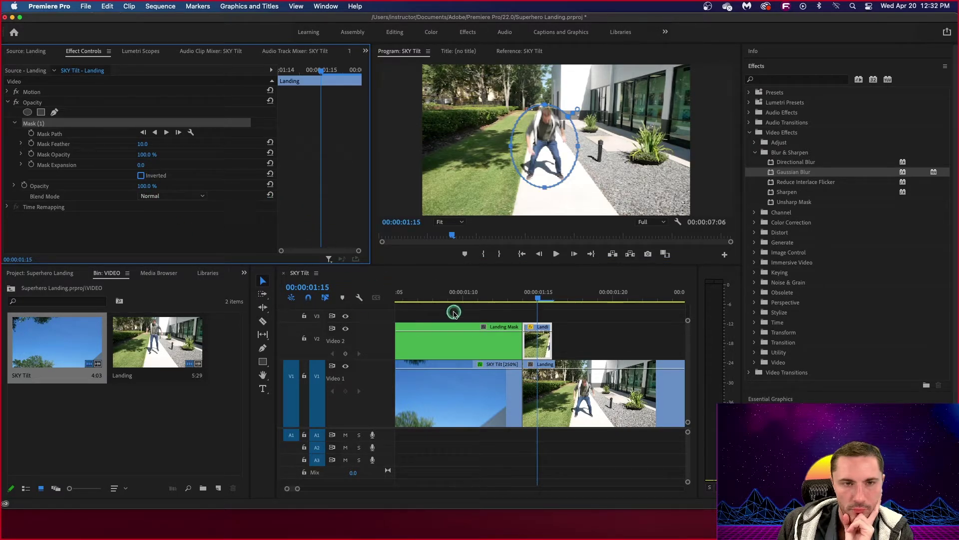
{"action": "left_click", "coordinate": [541, 344]}
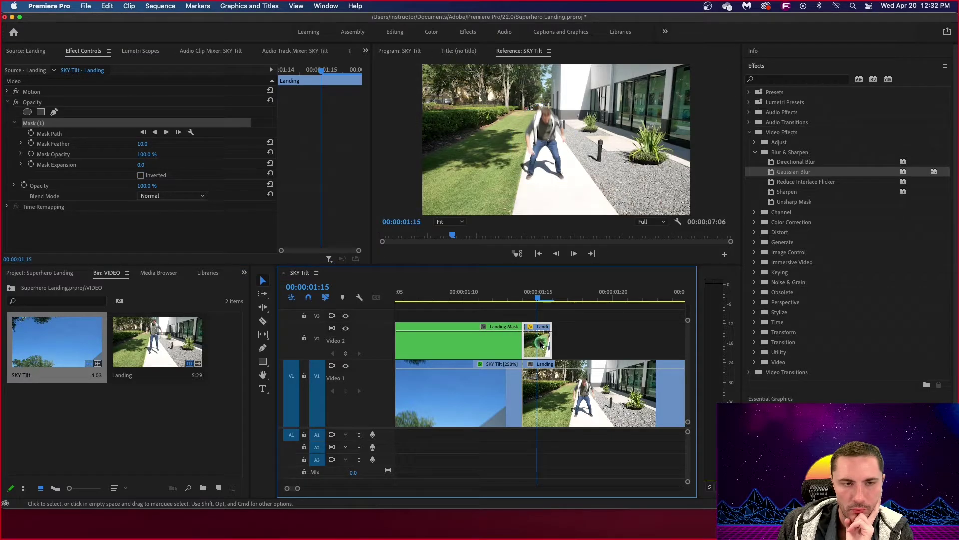
{"action": "left_click", "coordinate": [70, 124]}
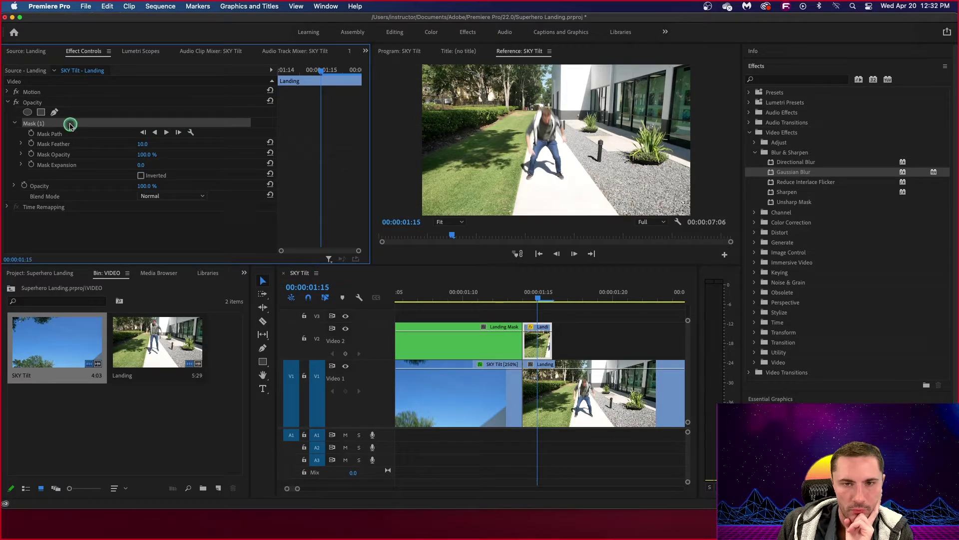
{"action": "left_click", "coordinate": [399, 54]}
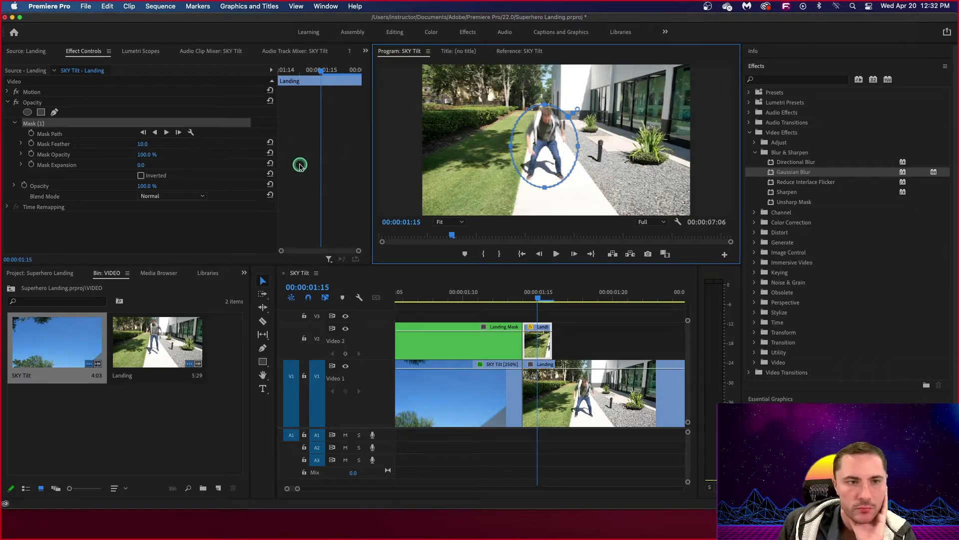
{"action": "left_click", "coordinate": [143, 176]}
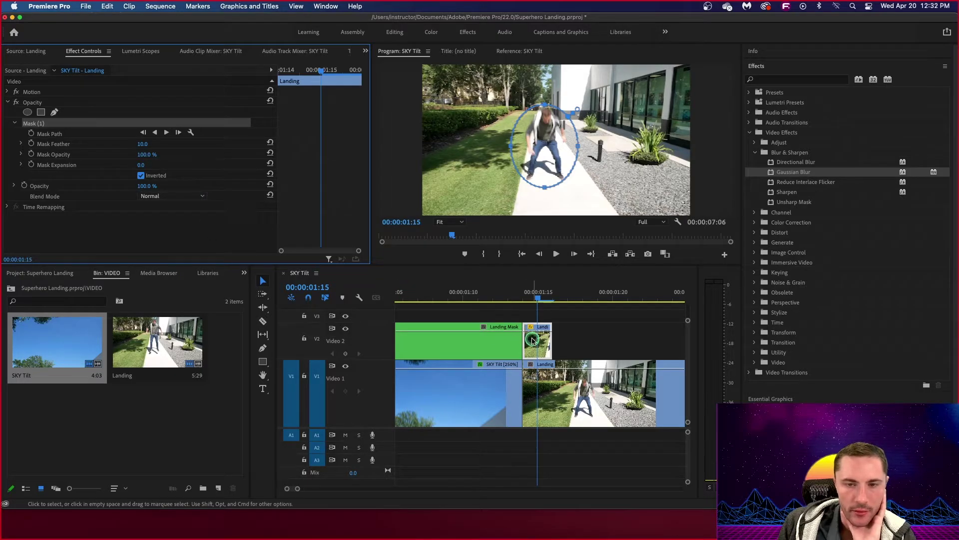
Step: Nest the short masked Landing copy on V2 as "Blurry Background" and apply the Gaussian Blur effect to the nested clip
{"action": "right_click", "coordinate": [543, 346]}
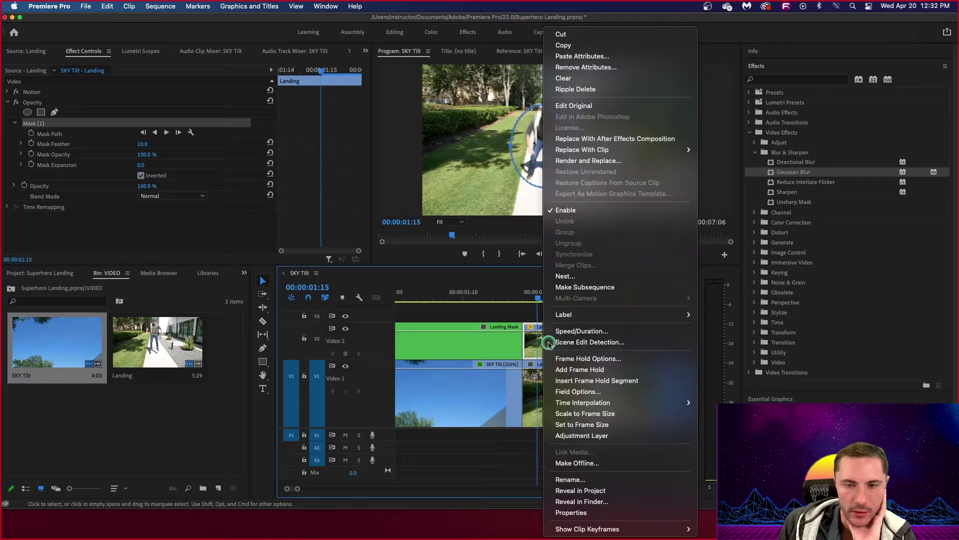
{"action": "left_click", "coordinate": [566, 280]}
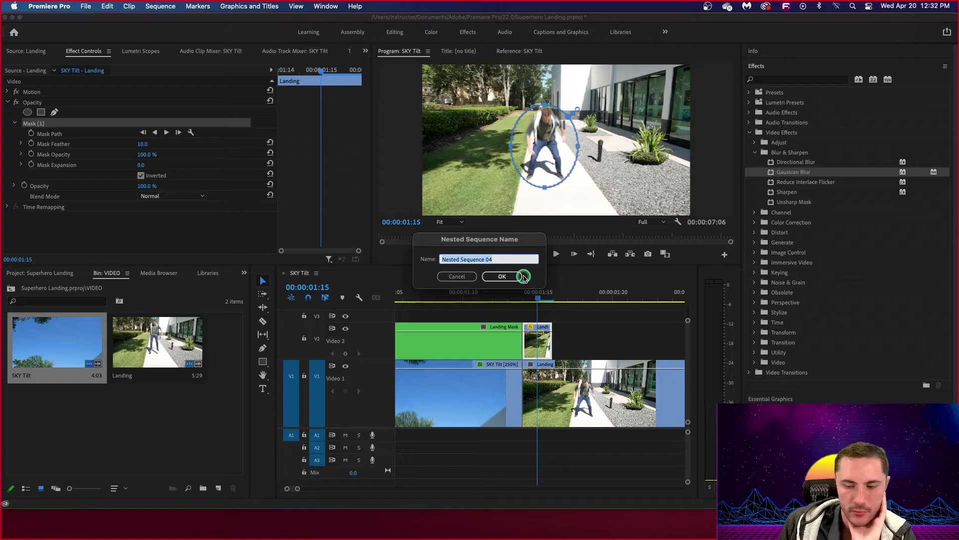
{"action": "key", "text": "BackSpace"}
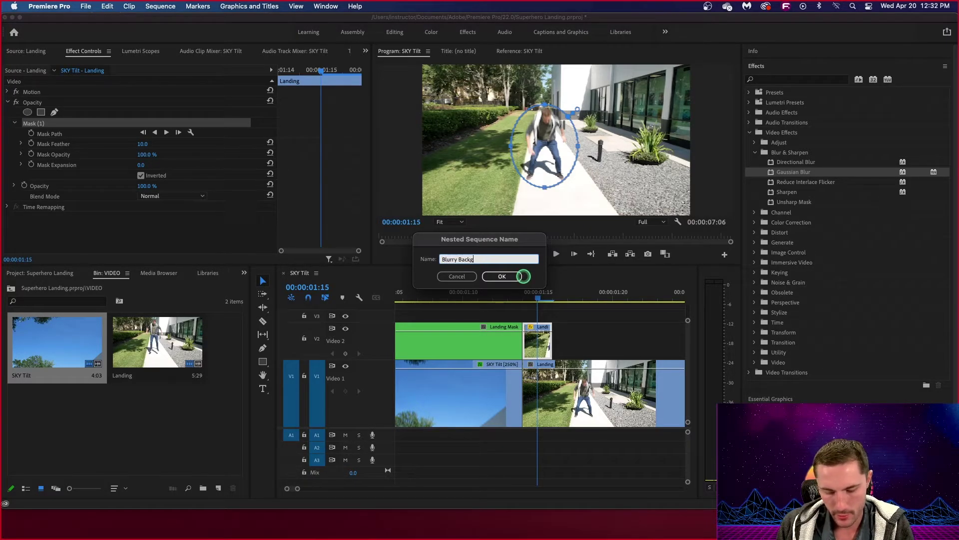
{"action": "left_click", "coordinate": [501, 276]}
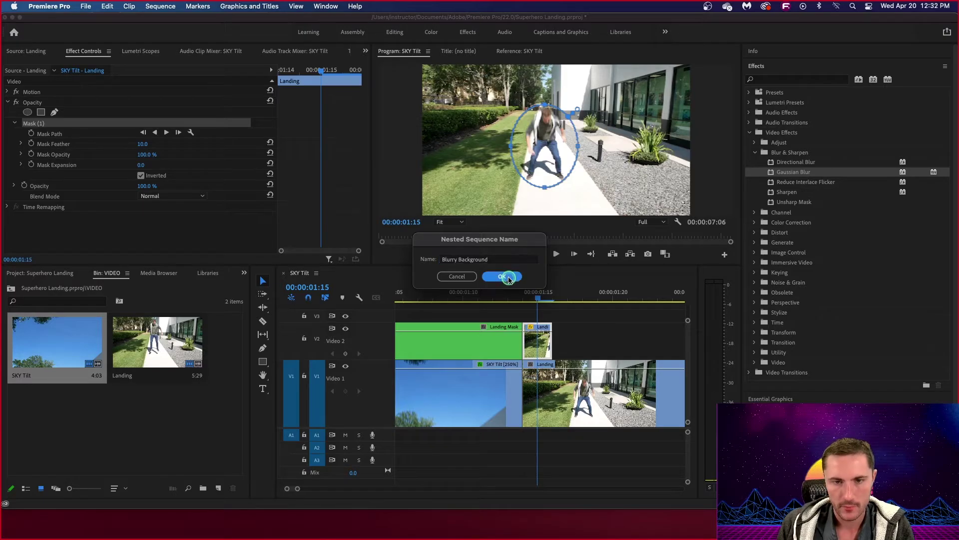
{"action": "left_click", "coordinate": [545, 338]}
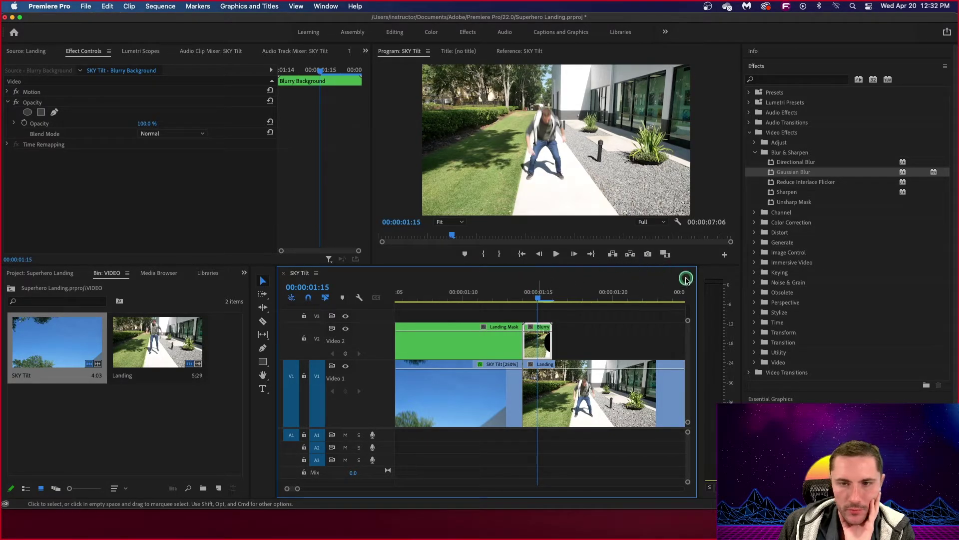
{"action": "left_click_drag", "start_coordinate": [790, 176], "coordinate": [546, 344]}
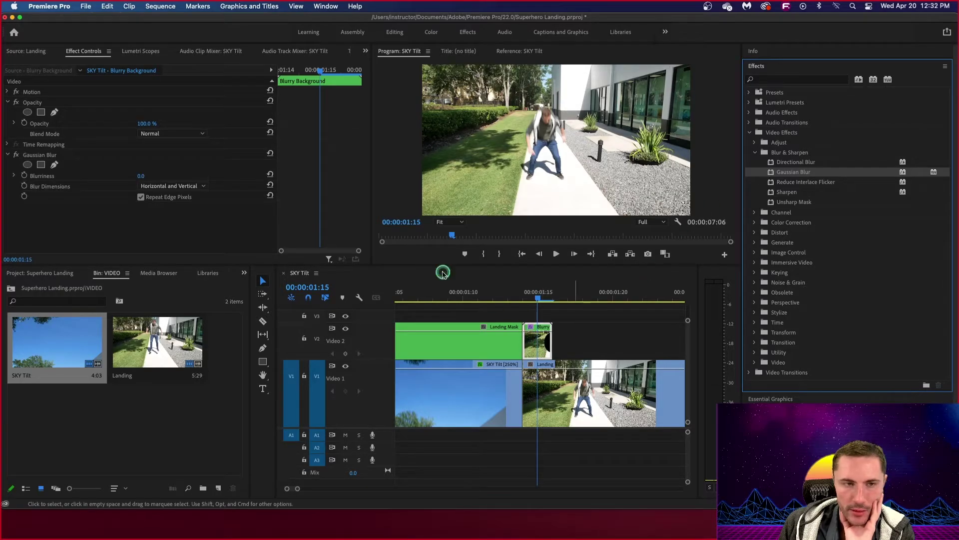
Step: Try the Gaussian Blur on the nested clip with Horizontal dimensions and Blurriness 58, then with Vertical dimensions
{"action": "left_click", "coordinate": [176, 187]}
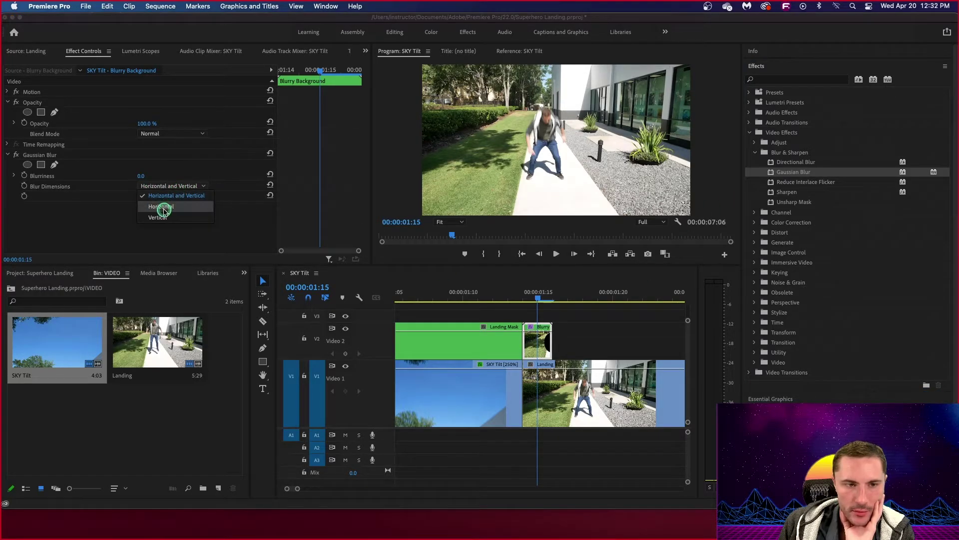
{"action": "left_click", "coordinate": [155, 196]}
{"action": "left_click_drag", "start_coordinate": [139, 175], "coordinate": [146, 175]}
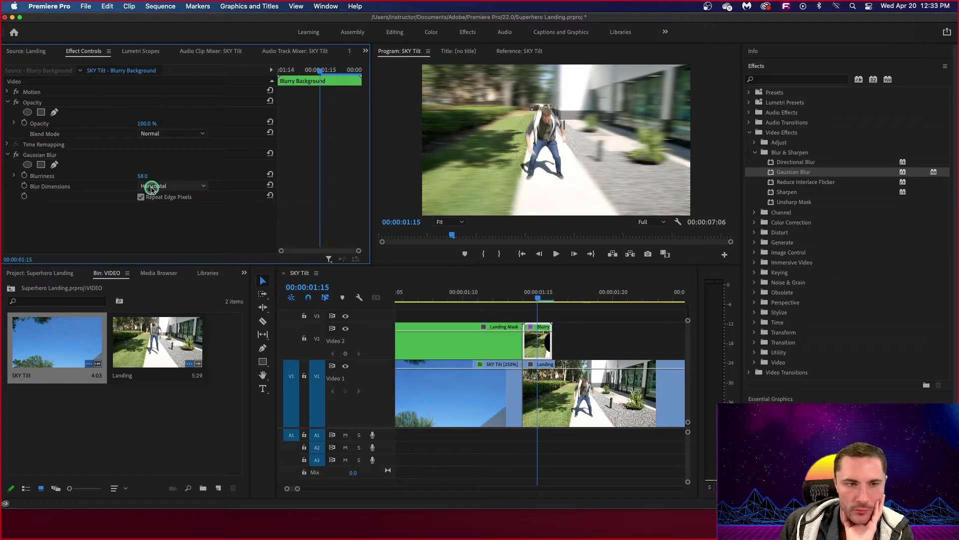
{"action": "left_click", "coordinate": [150, 186]}
{"action": "left_click", "coordinate": [153, 218]}
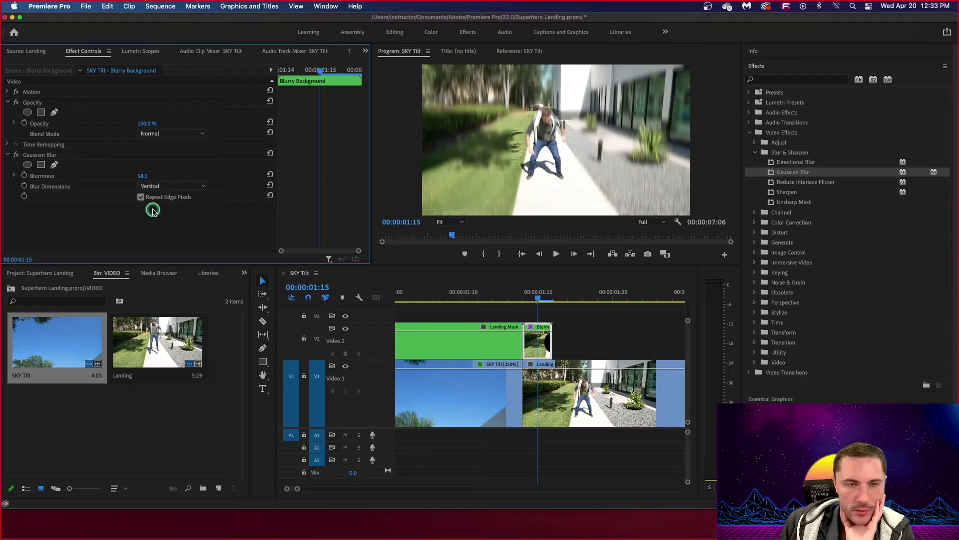
{"action": "left_click", "coordinate": [154, 187]}
{"action": "left_click", "coordinate": [145, 180]}
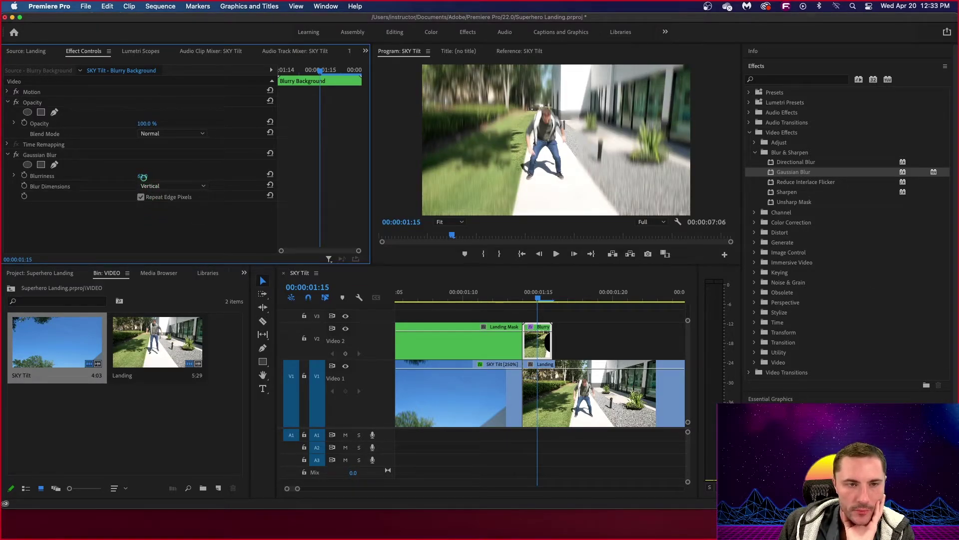
{"action": "left_click_drag", "start_coordinate": [143, 177], "coordinate": [149, 178]}
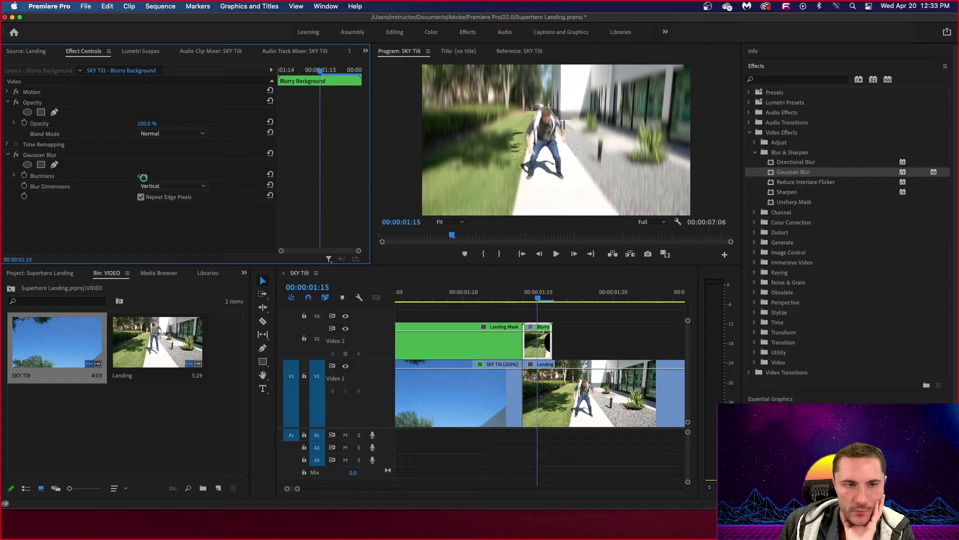
{"action": "left_click", "coordinate": [189, 186]}
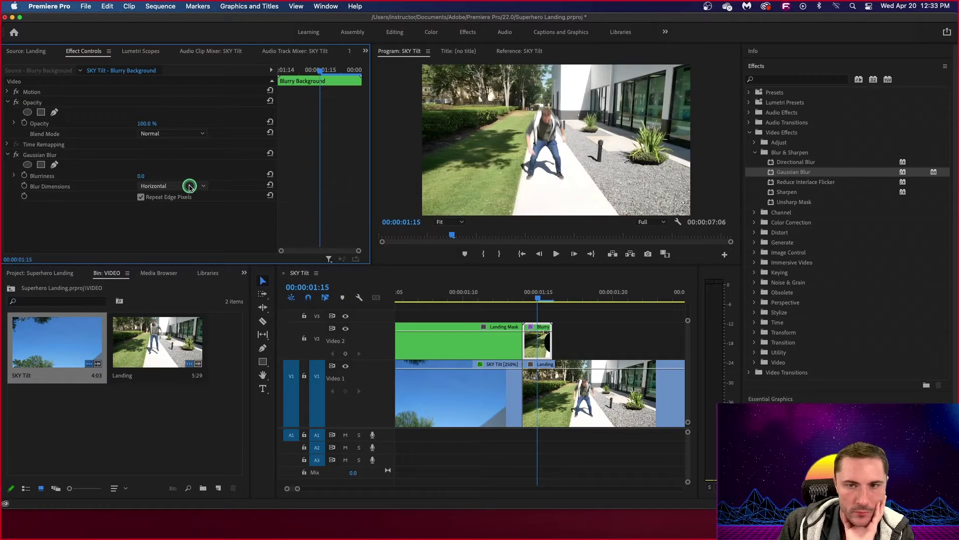
Step: Set the nested clip's Gaussian Blur to Vertical dimensions with a Blurriness of 97
{"action": "left_click", "coordinate": [182, 186]}
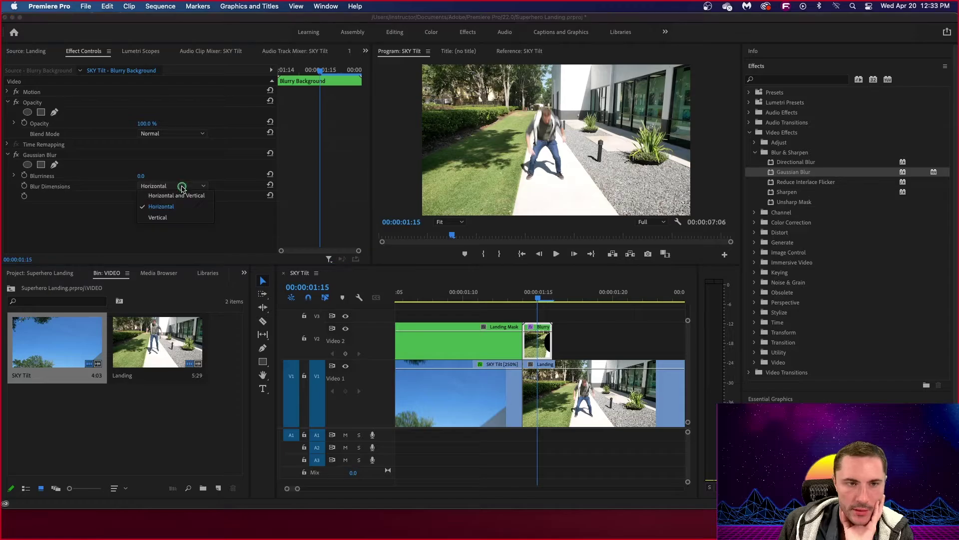
{"action": "left_click", "coordinate": [172, 216]}
{"action": "left_click_drag", "start_coordinate": [142, 176], "coordinate": [142, 176]}
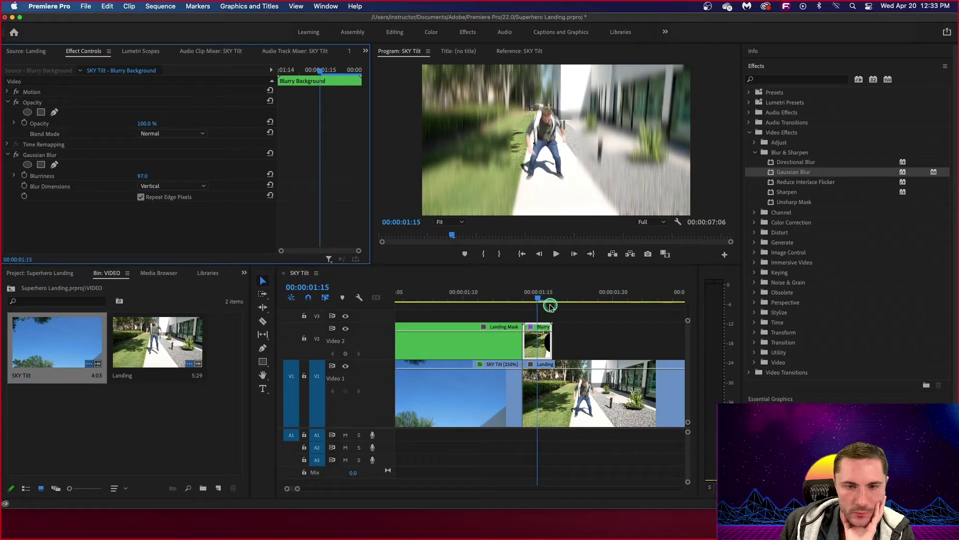
Step: Enable Blurriness keyframing with a first keyframe at the start of the Blurry Background clip, 00:00:01:14
{"action": "mouse_move", "coordinate": [538, 300]}
{"action": "left_mouse_down"}
{"action": "mouse_move", "coordinate": [495, 302]}
{"action": "mouse_move", "coordinate": [559, 303]}
{"action": "mouse_move", "coordinate": [466, 306]}
{"action": "mouse_move", "coordinate": [538, 308]}
{"action": "mouse_move", "coordinate": [523, 306]}
{"action": "left_mouse_up"}
{"action": "left_click", "coordinate": [336, 190]}
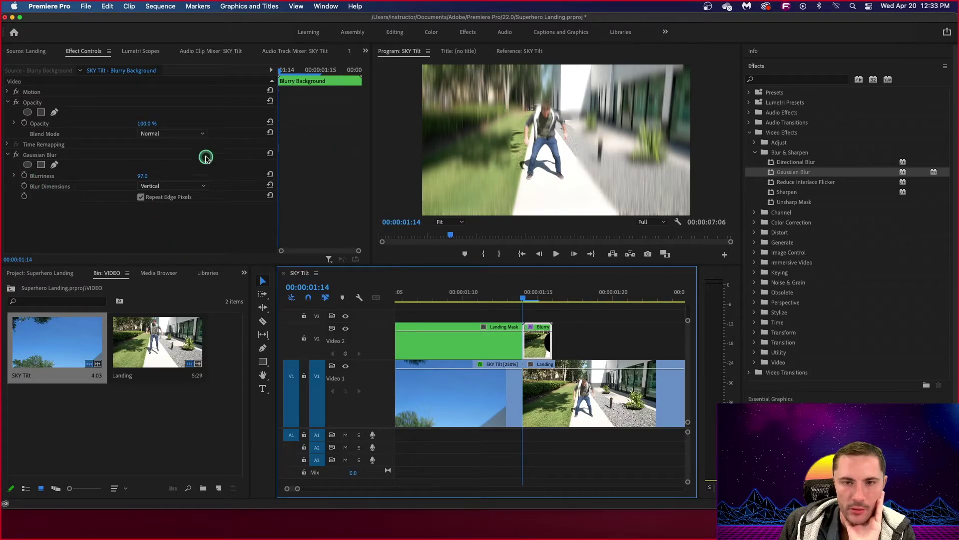
{"action": "left_click", "coordinate": [24, 176]}
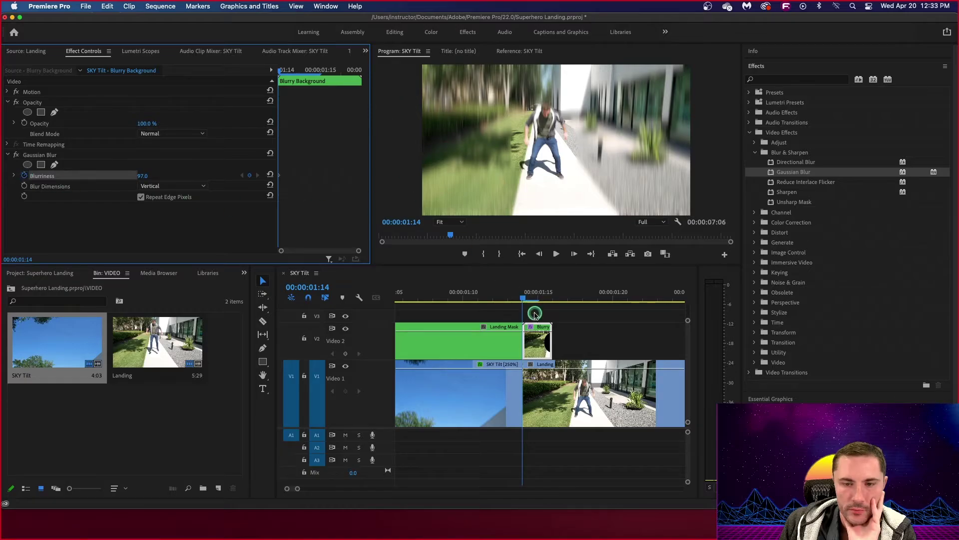
Step: Add a Blurriness keyframe of 0 and place it at the very end of the Blurry Background clip
{"action": "left_click_drag", "start_coordinate": [524, 299], "coordinate": [553, 299]}
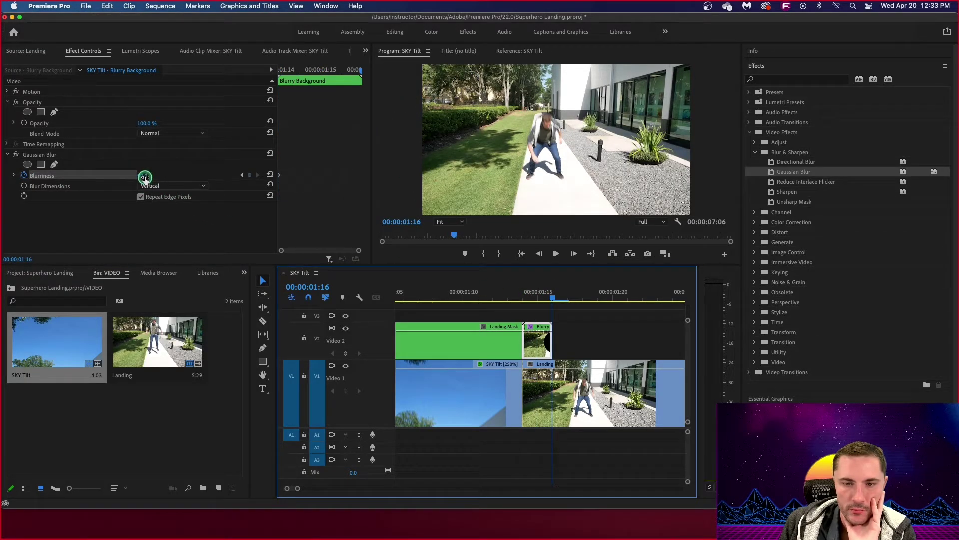
{"action": "left_click", "coordinate": [354, 75]}
{"action": "key", "text": "Left"}
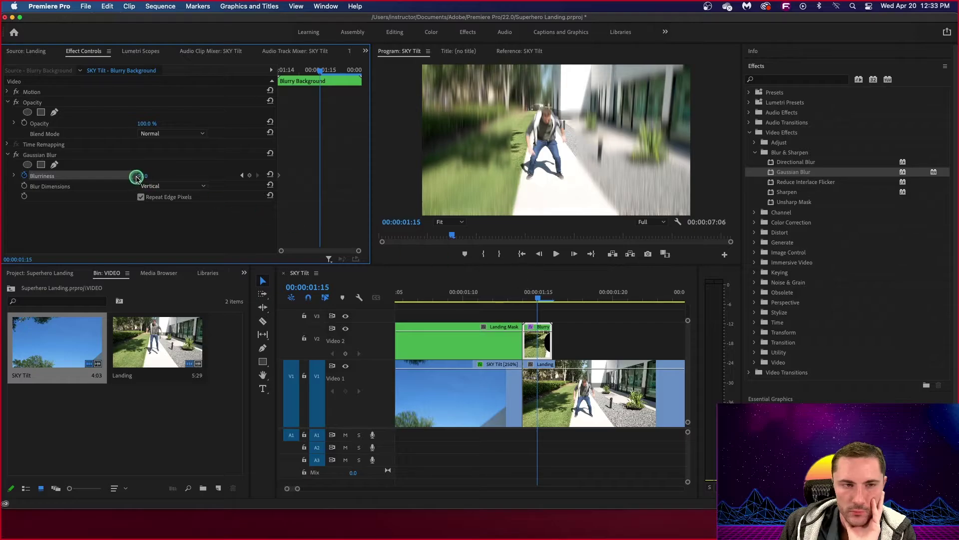
{"action": "left_click_drag", "start_coordinate": [143, 177], "coordinate": [142, 178]}
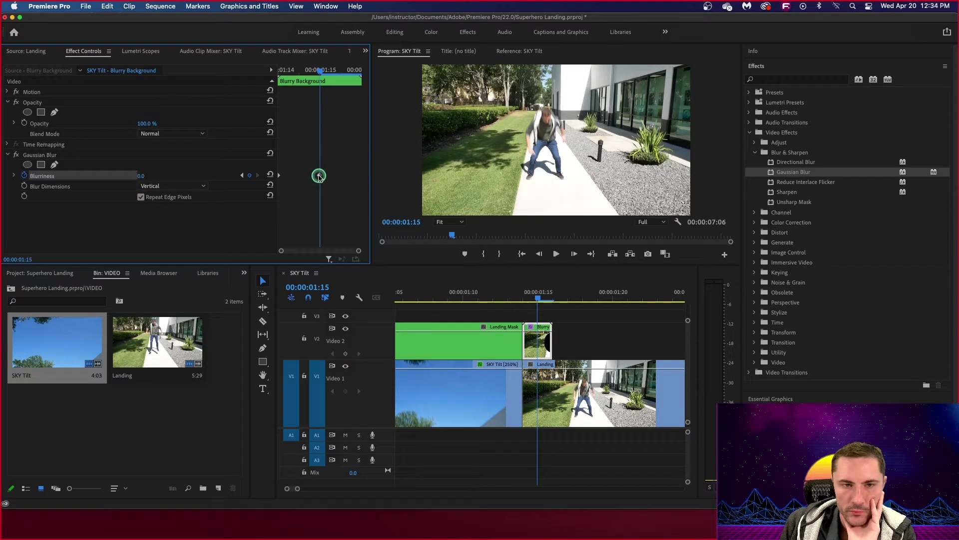
{"action": "left_click_drag", "start_coordinate": [326, 177], "coordinate": [366, 177]}
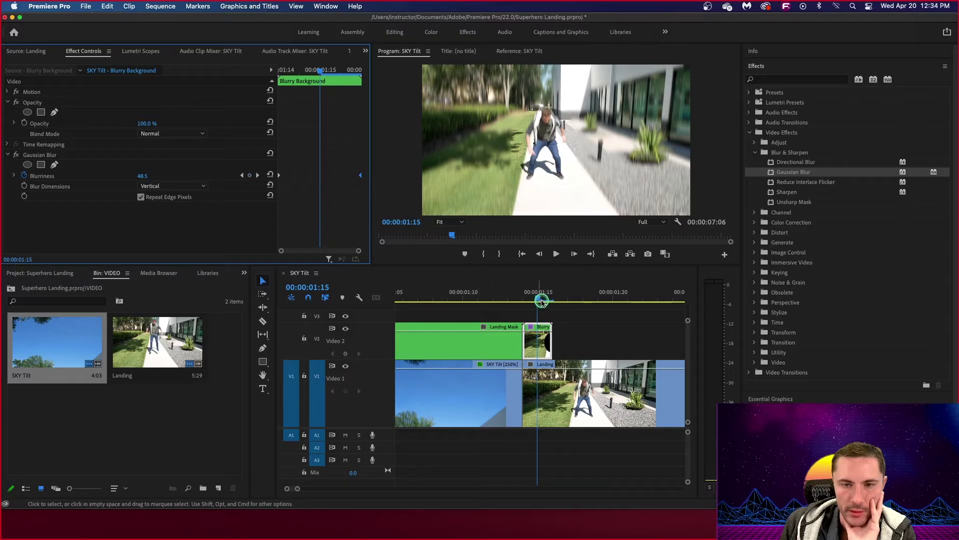
Step: Play the transition from the blurred sky tilt into the Landing clip several times to check how the background blur fades
{"action": "left_click_drag", "start_coordinate": [539, 300], "coordinate": [512, 308]}
{"action": "key", "text": "space"}
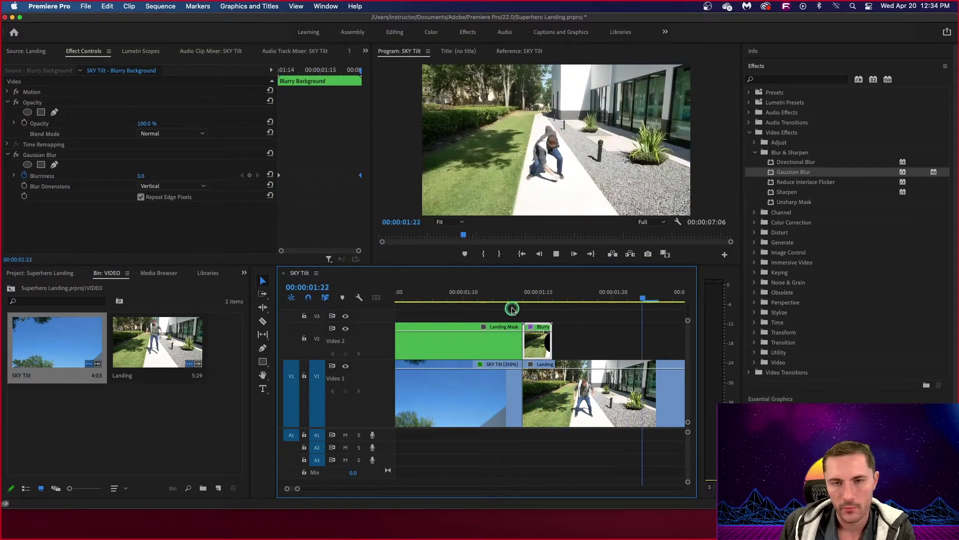
{"action": "key", "text": "minus"}
{"action": "key", "text": "minus"}
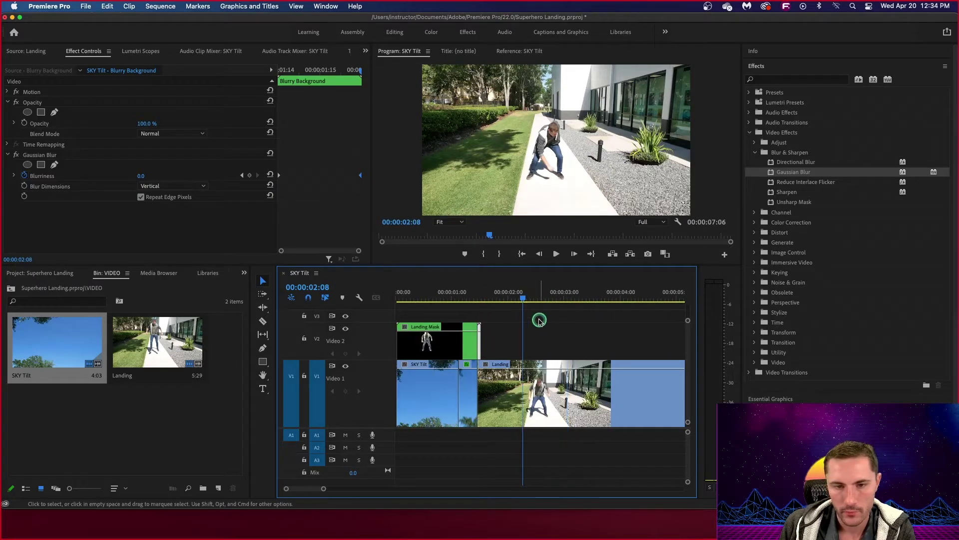
{"action": "left_click_drag", "start_coordinate": [519, 299], "coordinate": [480, 305]}
{"action": "key", "text": "space"}
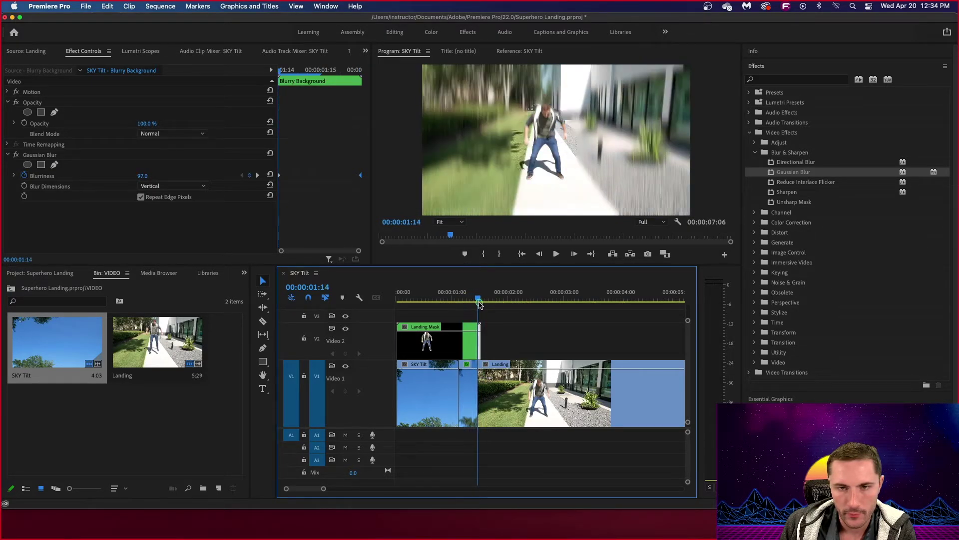
{"action": "key", "text": "space"}
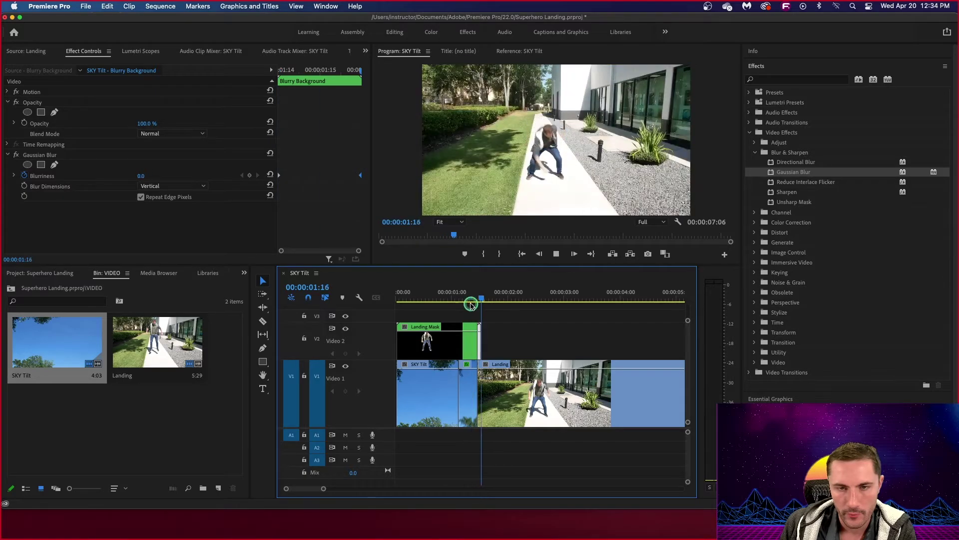
{"action": "left_click", "coordinate": [458, 304]}
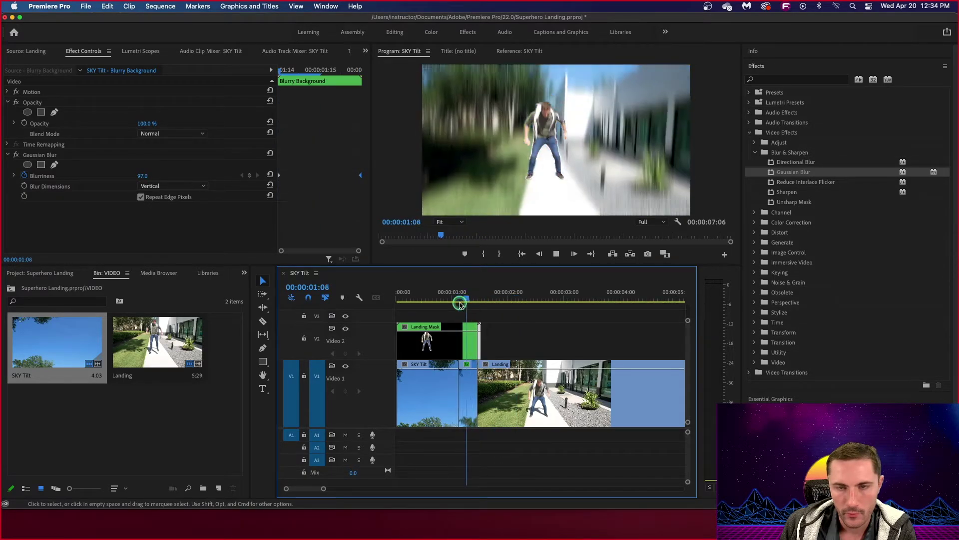
{"action": "key", "text": "space"}
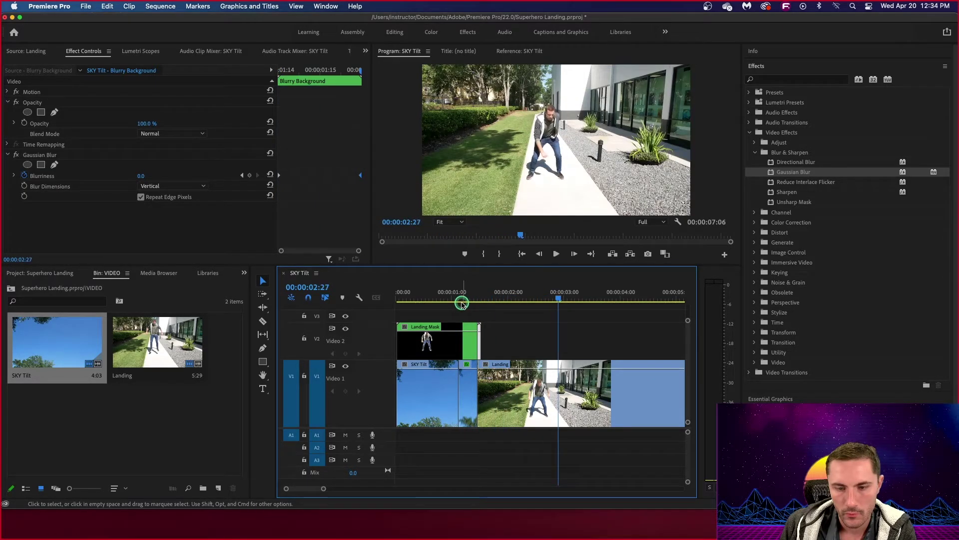
{"action": "key", "text": "minus"}
{"action": "left_click_drag", "start_coordinate": [462, 304], "coordinate": [439, 304]}
{"action": "key", "text": "space"}
{"action": "key", "text": "space"}
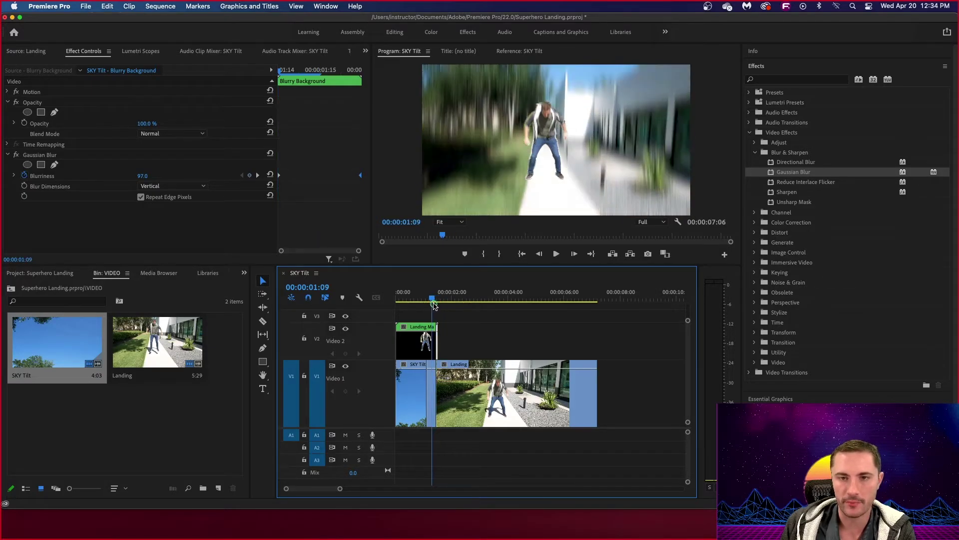
{"action": "left_click", "coordinate": [428, 306]}
{"action": "key", "text": "space"}
{"action": "left_click", "coordinate": [435, 300]}
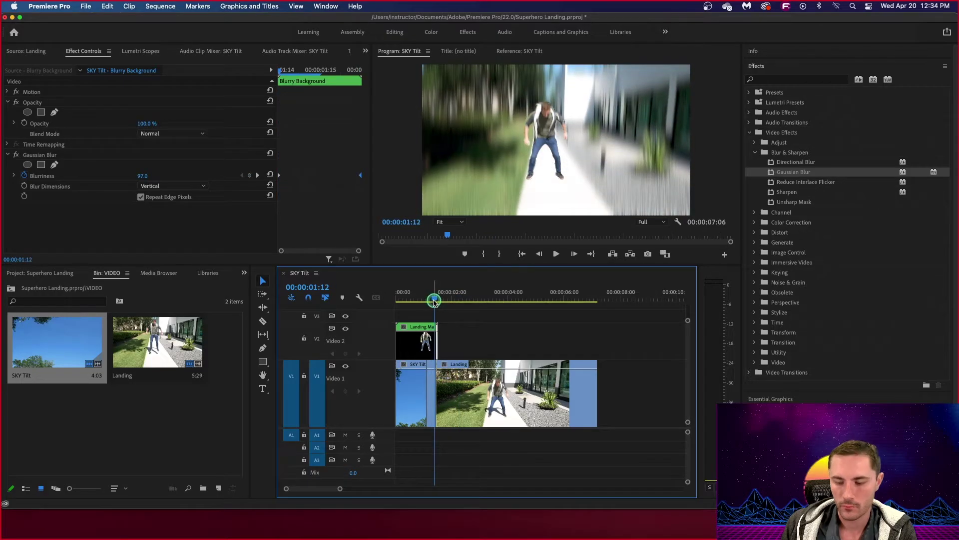
Step: Remove the ending Blurriness keyframe from the Blurry Background clip
{"action": "key", "text": "="}
{"action": "key", "text": "="}
{"action": "key", "text": "="}
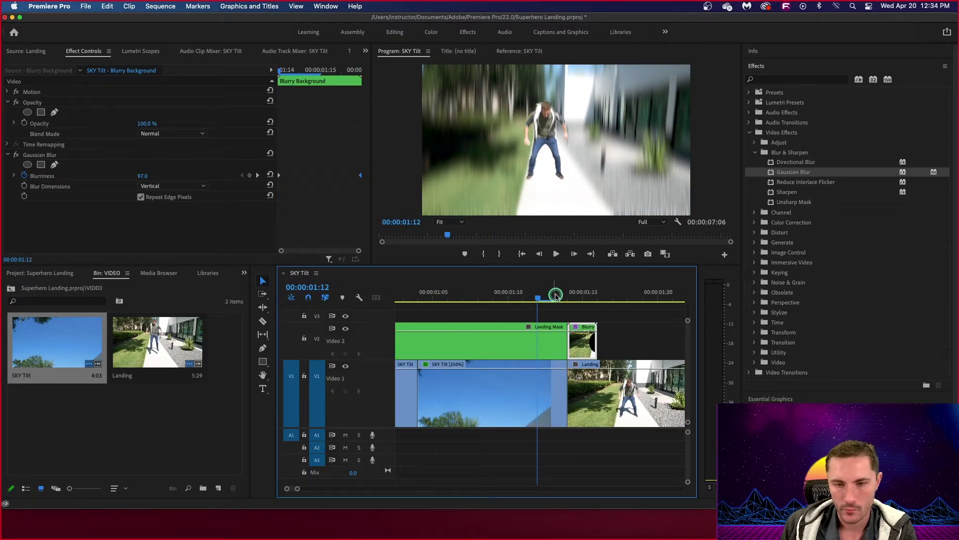
{"action": "left_click_drag", "start_coordinate": [539, 299], "coordinate": [577, 302]}
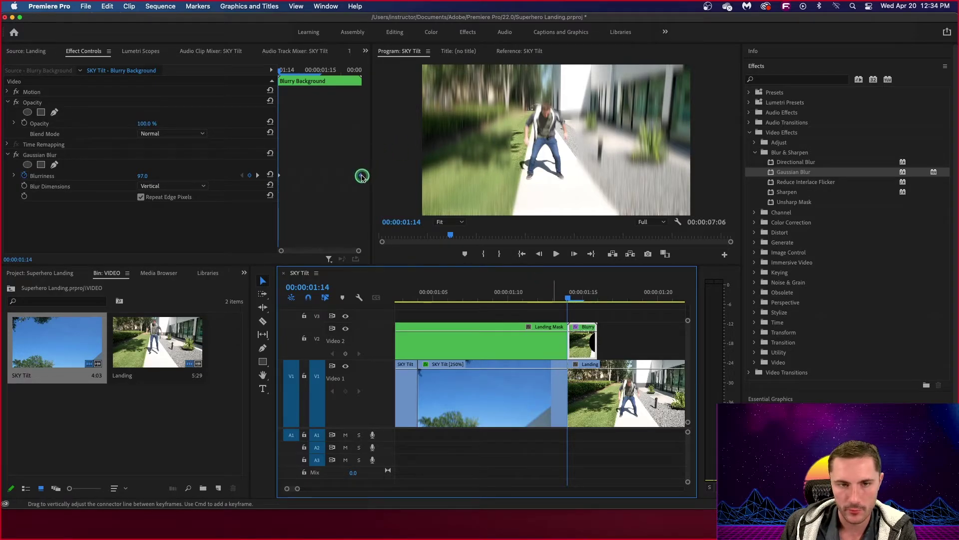
{"action": "left_click", "coordinate": [362, 177]}
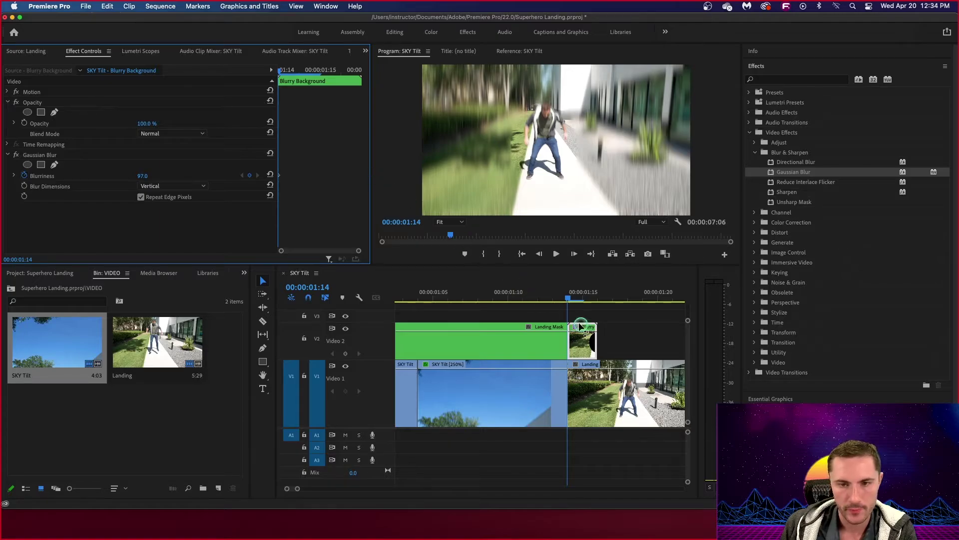
Step: Shorten the Blurry Background clip to a single frame and add a Blurriness keyframe of 0 at its new end
{"action": "left_click_drag", "start_coordinate": [591, 336], "coordinate": [581, 335]}
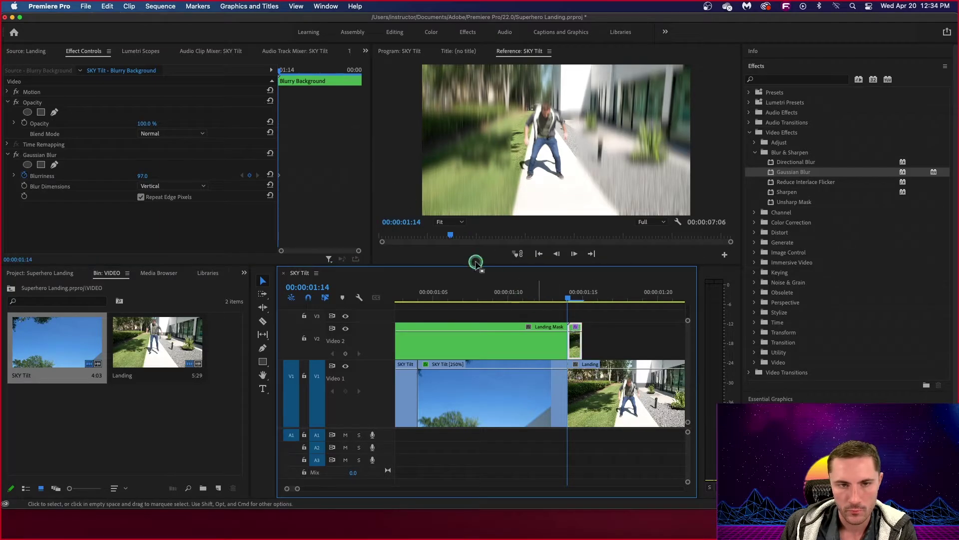
{"action": "left_click_drag", "start_coordinate": [285, 71], "coordinate": [336, 76]}
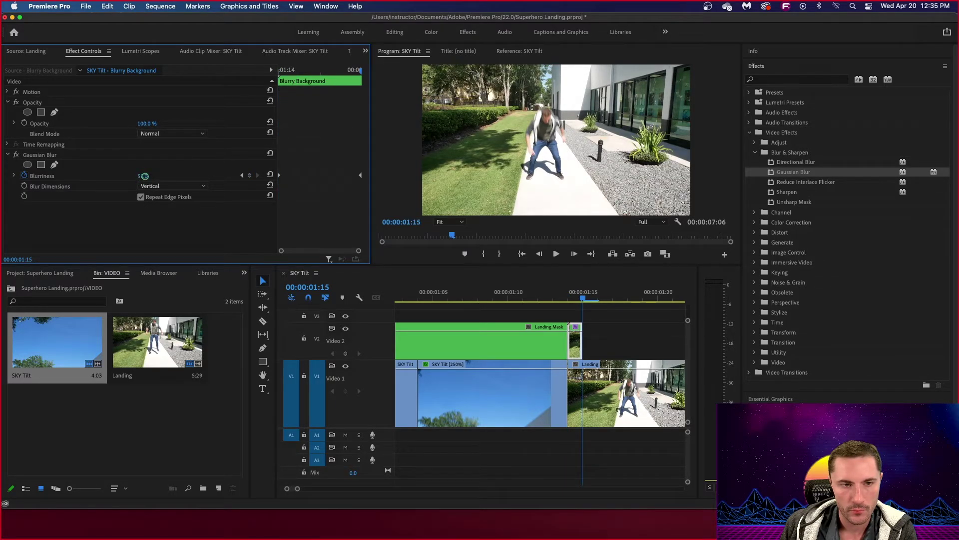
Step: Match the sky tilt clip's blur by setting the Blurry Background clip's first Blurriness keyframe, at 00:00:01:14, to 134
{"action": "left_click", "coordinate": [538, 298]}
{"action": "left_click", "coordinate": [517, 337]}
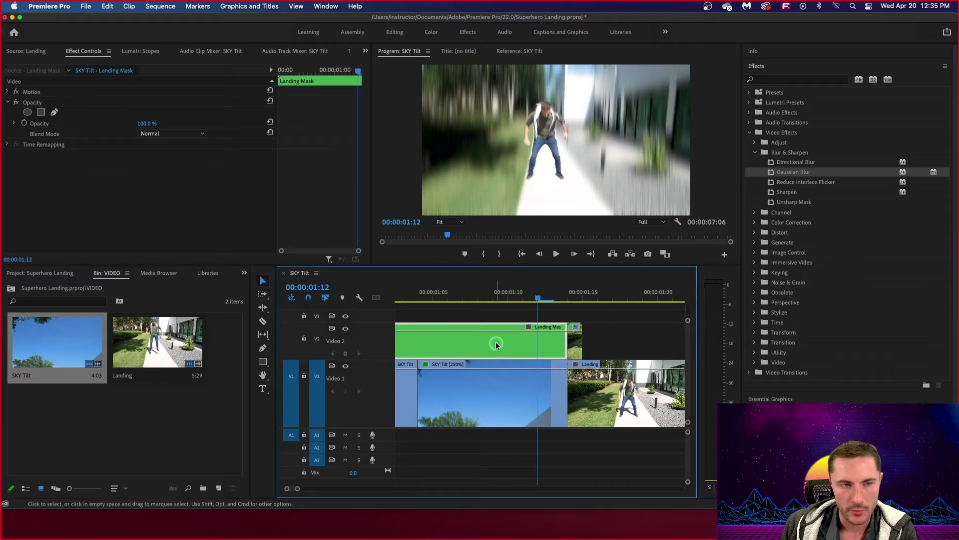
{"action": "left_click", "coordinate": [505, 392]}
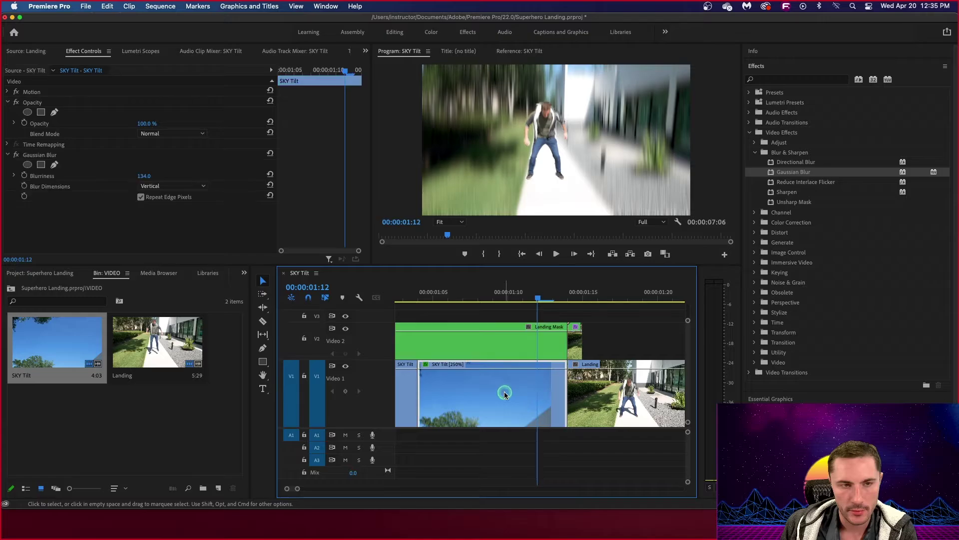
{"action": "left_click", "coordinate": [581, 351]}
{"action": "left_click_drag", "start_coordinate": [538, 298], "coordinate": [570, 302]}
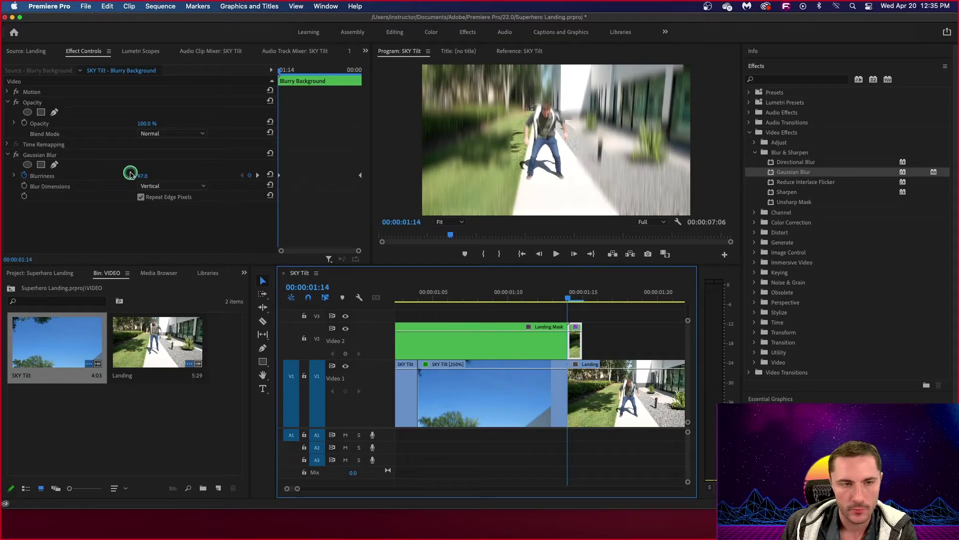
{"action": "left_click", "coordinate": [149, 176]}
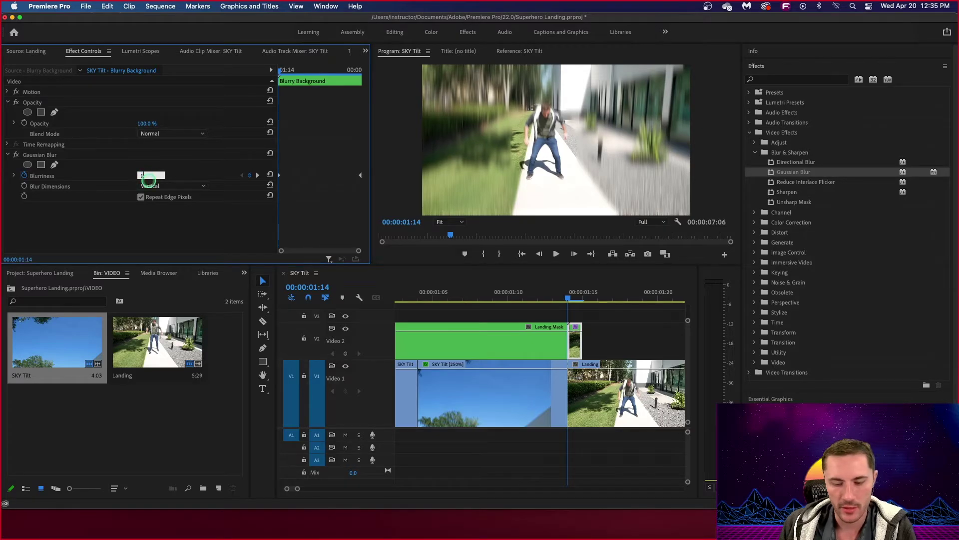
{"action": "key", "text": "Return"}
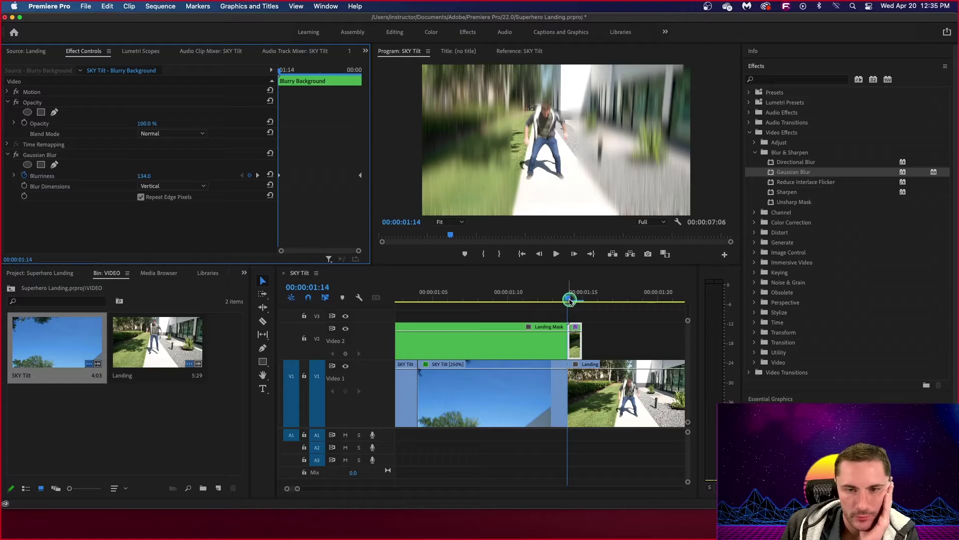
Step: Replay the landing transition several times, including once from the sequence start, to check how the single-frame background blur looks
{"action": "left_click_drag", "start_coordinate": [570, 300], "coordinate": [523, 306]}
{"action": "key", "text": "minus"}
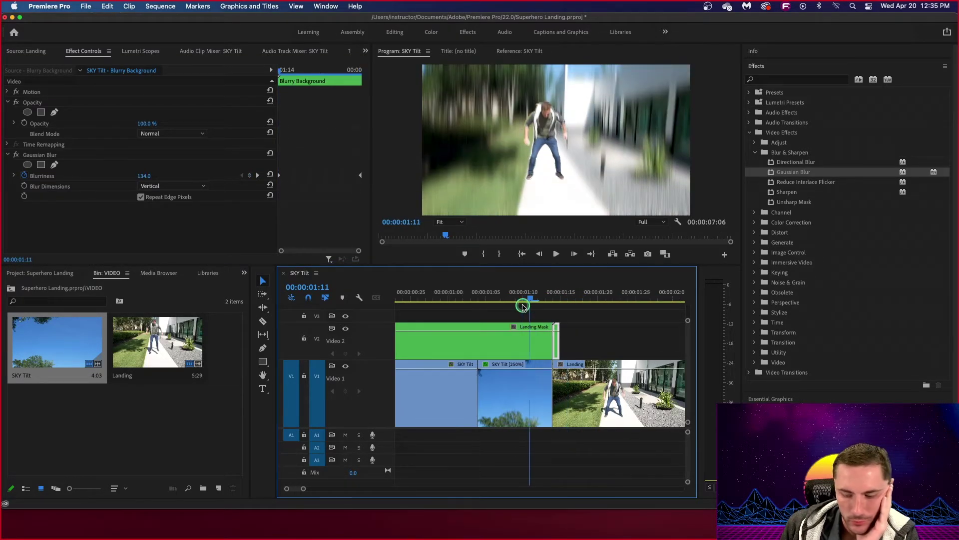
{"action": "key", "text": "minus"}
{"action": "key", "text": "minus"}
{"action": "left_click", "coordinate": [452, 302]}
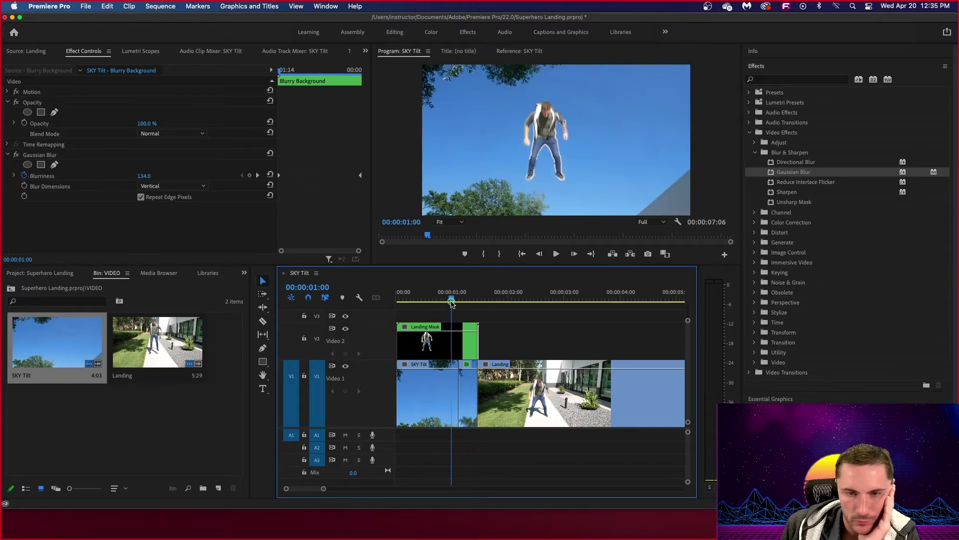
{"action": "key", "text": "space"}
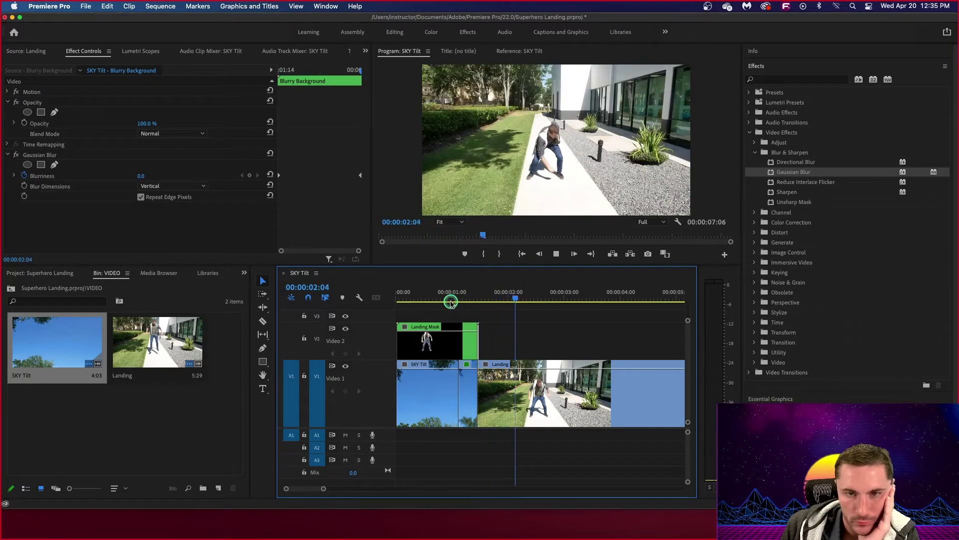
{"action": "key", "text": "space"}
{"action": "left_click_drag", "start_coordinate": [470, 303], "coordinate": [453, 302]}
{"action": "key", "text": "space"}
{"action": "key", "text": "space"}
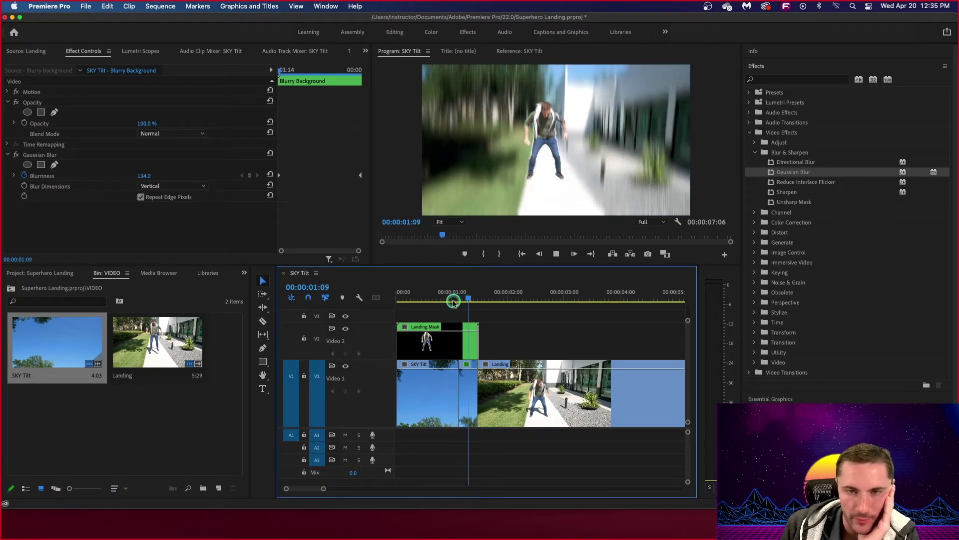
{"action": "key", "text": "space"}
{"action": "left_click_drag", "start_coordinate": [452, 302], "coordinate": [395, 302]}
{"action": "key", "text": "space"}
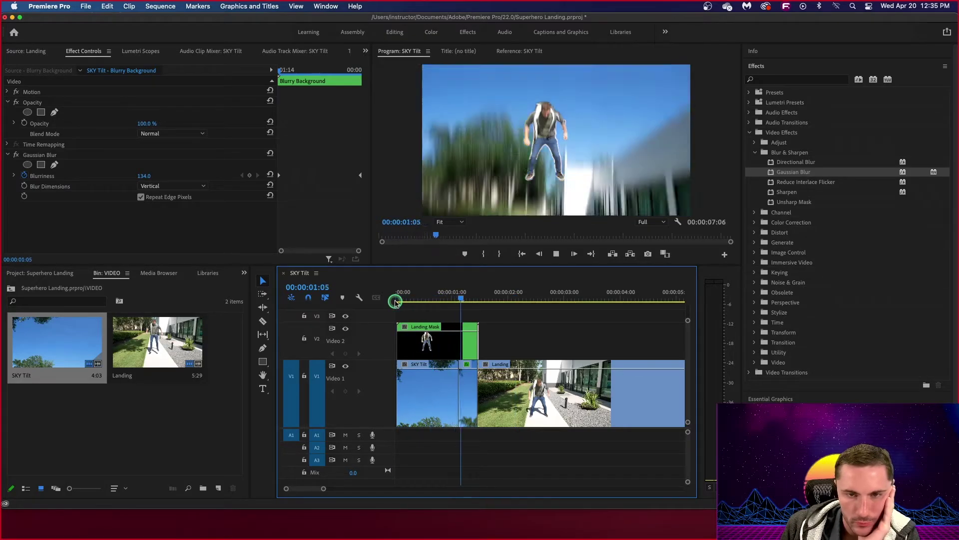
{"action": "key", "text": "space"}
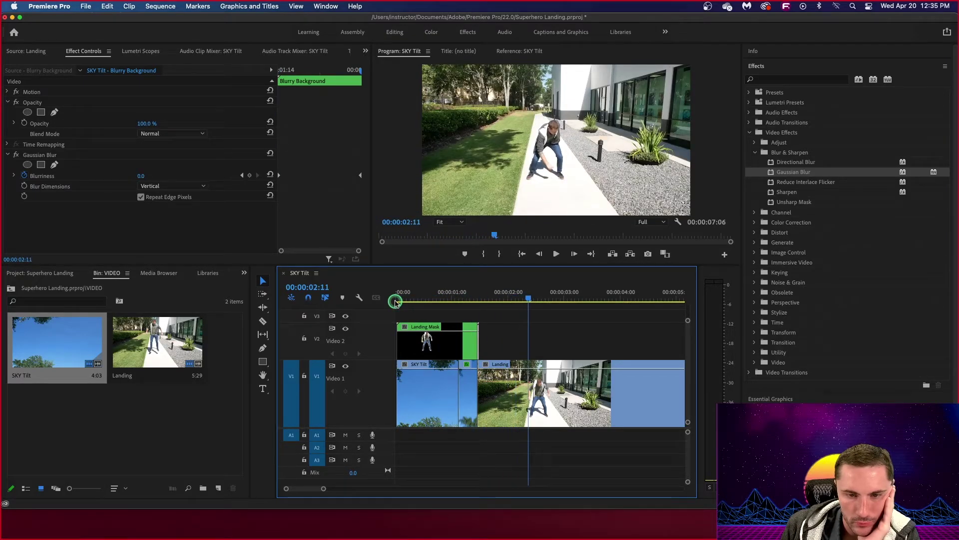
{"action": "left_click", "coordinate": [452, 298]}
{"action": "key", "text": "space"}
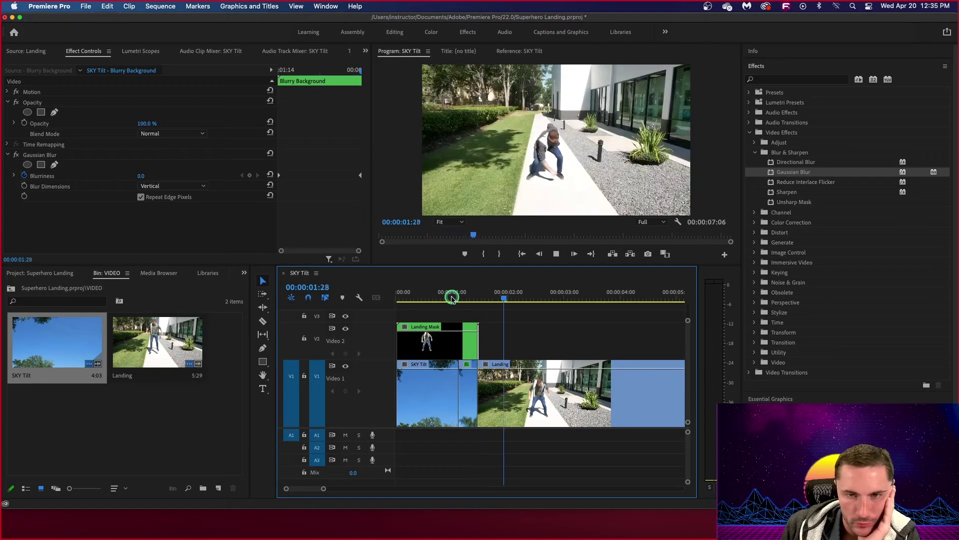
{"action": "key", "text": "space"}
{"action": "left_click_drag", "start_coordinate": [501, 293], "coordinate": [438, 302]}
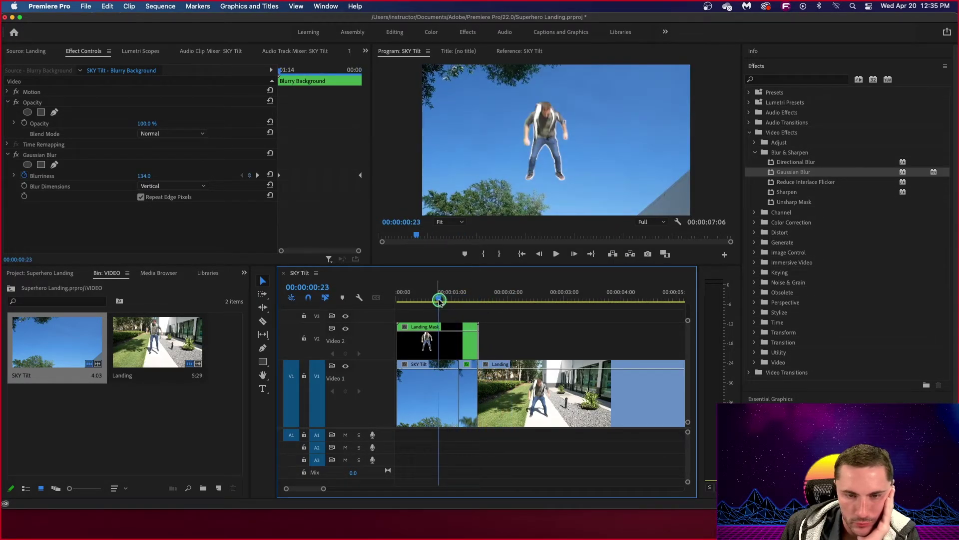
{"action": "key", "text": "space"}
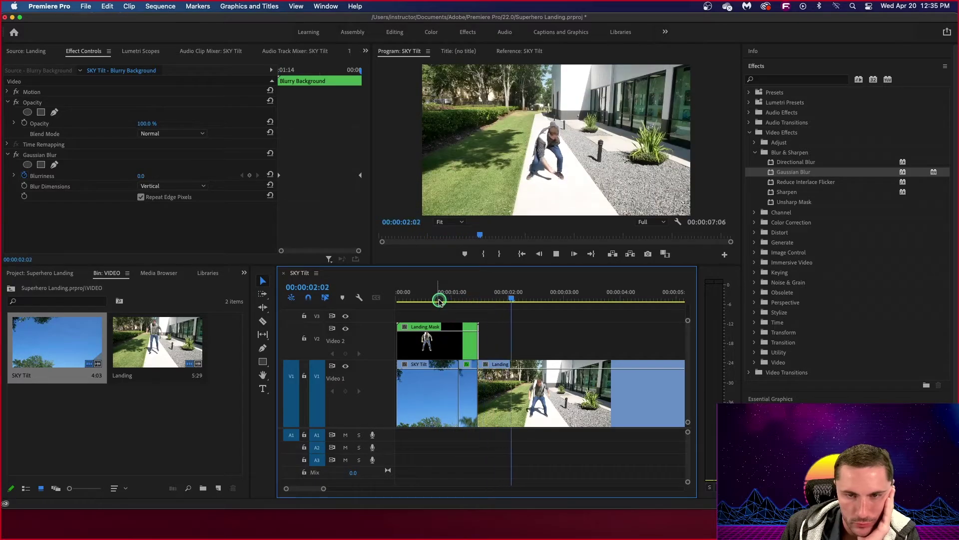
{"action": "left_click", "coordinate": [461, 303]}
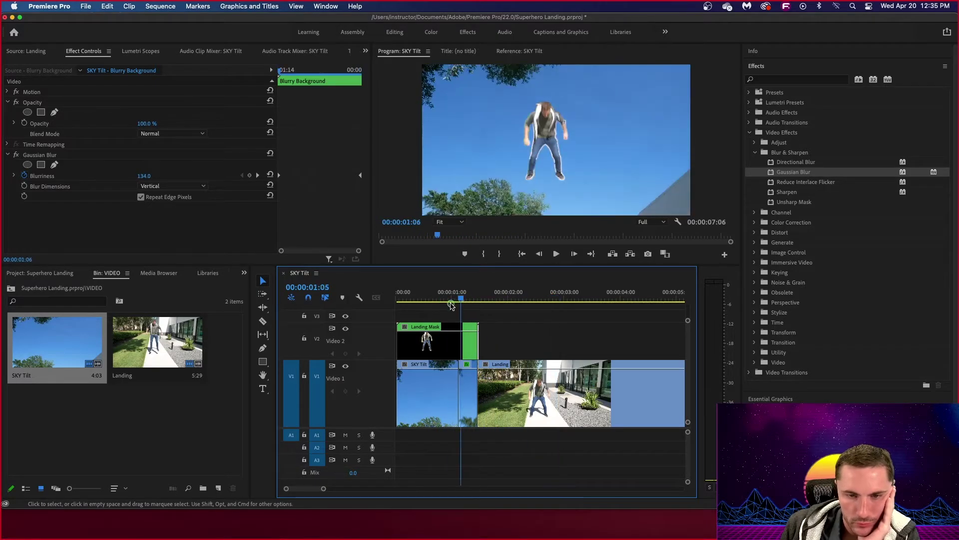
{"action": "key", "text": "space"}
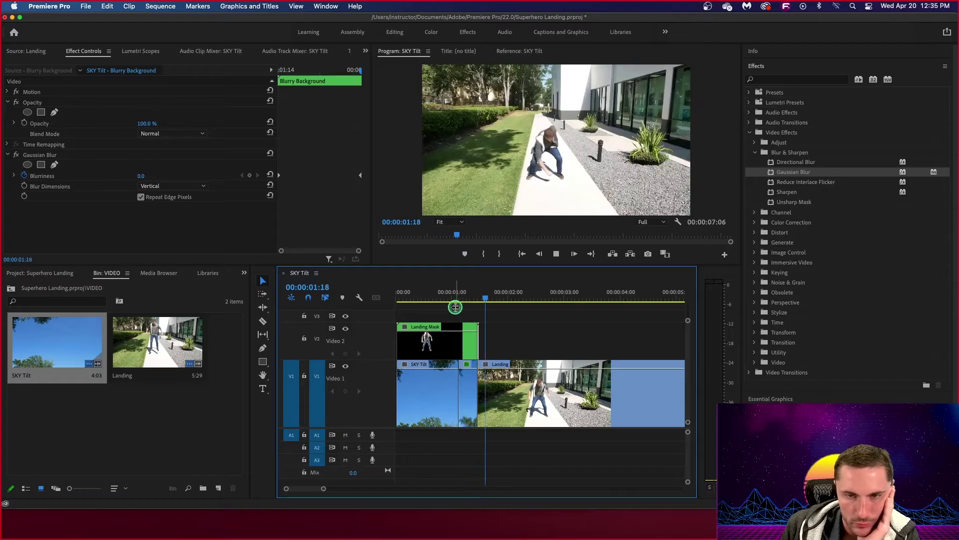
{"action": "left_click_drag", "start_coordinate": [486, 310], "coordinate": [452, 301]}
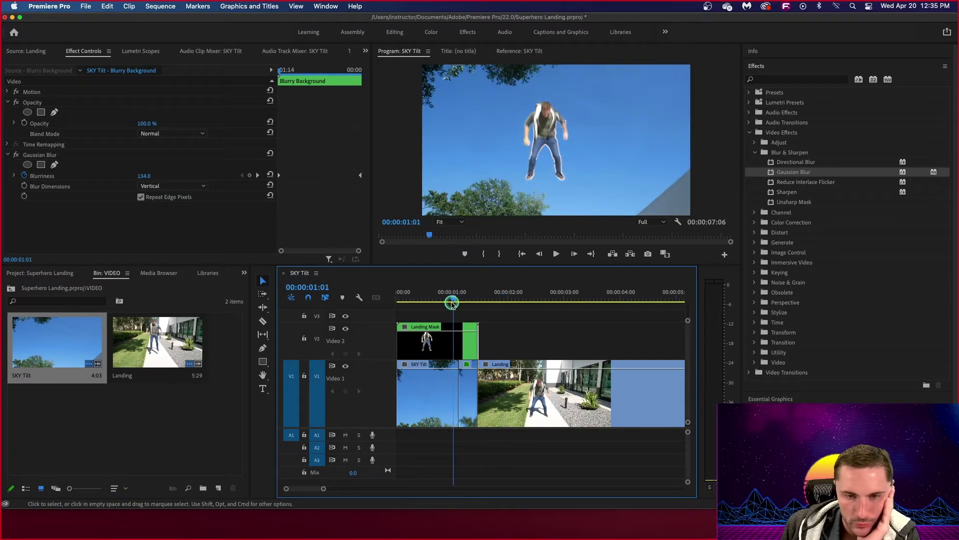
{"action": "key", "text": "space"}
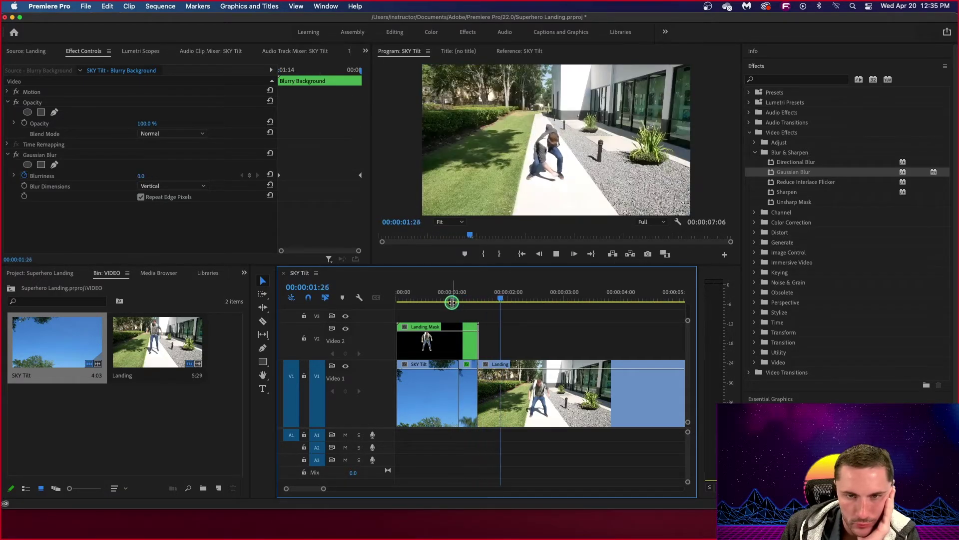
{"action": "key", "text": "space"}
Step: Extend the Blurry Background clip to two frames and move its Blurriness keyframe of 0 to the clip's new end
{"action": "left_click", "coordinate": [474, 301]}
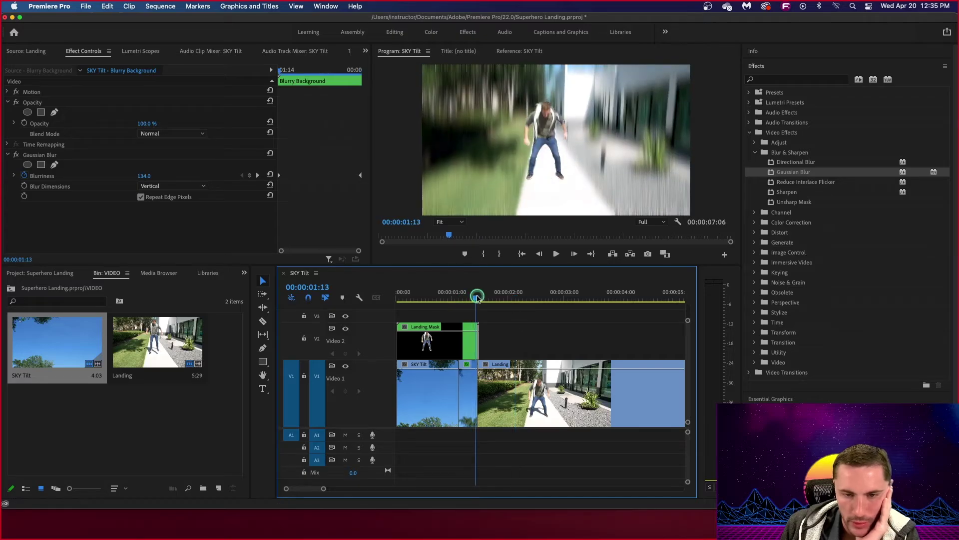
{"action": "key", "text": "equal"}
{"action": "key", "text": "equal"}
{"action": "key", "text": "equal"}
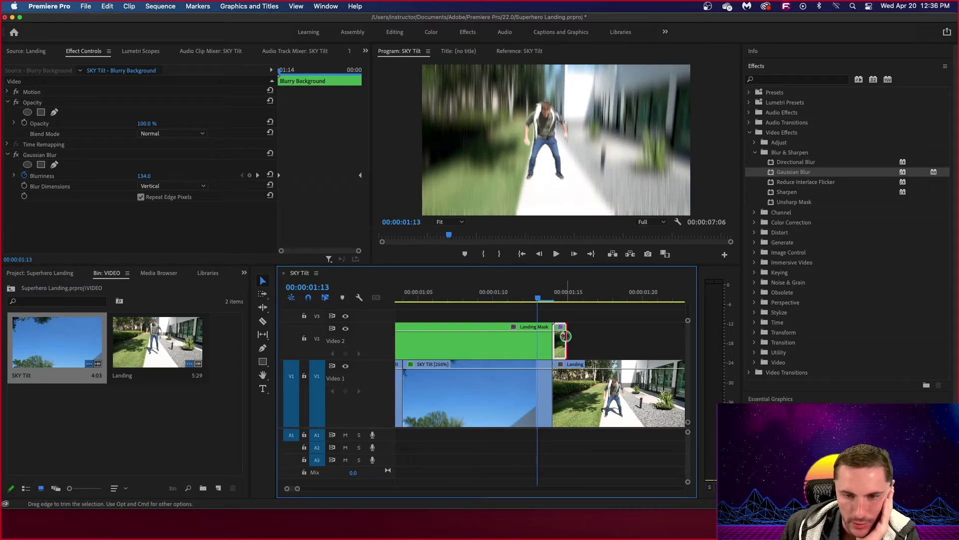
{"action": "left_click_drag", "start_coordinate": [564, 336], "coordinate": [575, 338]}
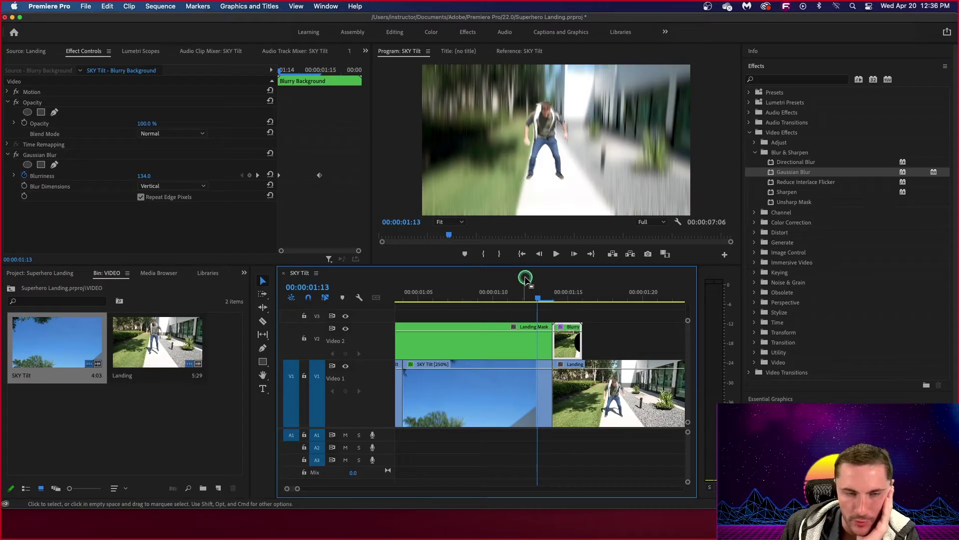
{"action": "left_click_drag", "start_coordinate": [321, 177], "coordinate": [368, 182]}
Step: Play through the sky tilt and landing again to review the two-frame background blur fade
{"action": "left_click_drag", "start_coordinate": [539, 299], "coordinate": [428, 304]}
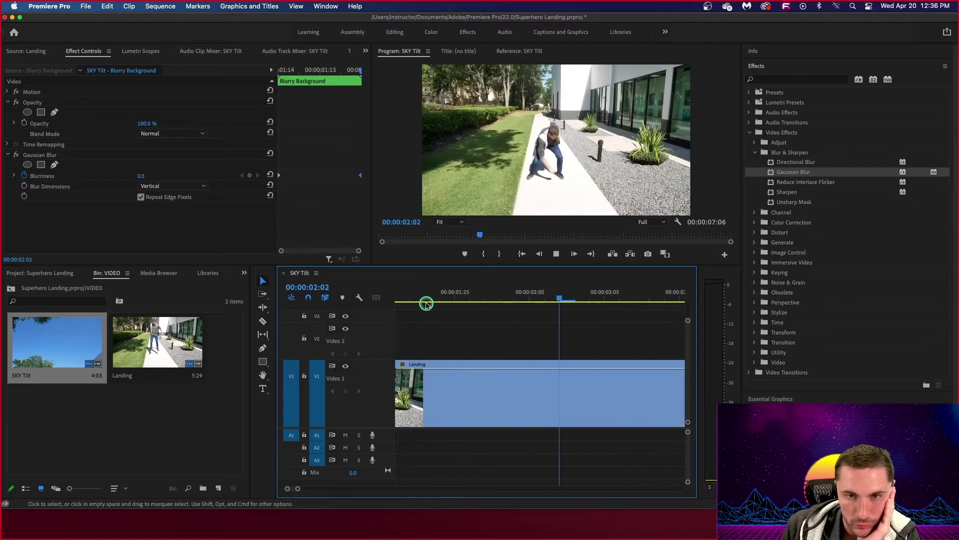
{"action": "key", "text": "space"}
{"action": "key", "text": "backslash"}
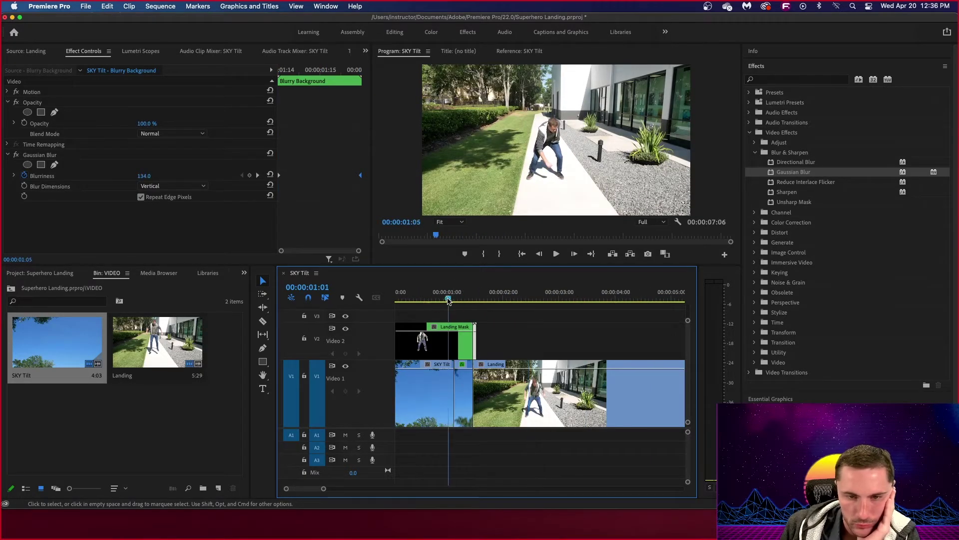
{"action": "left_click", "coordinate": [442, 302]}
{"action": "key", "text": "space"}
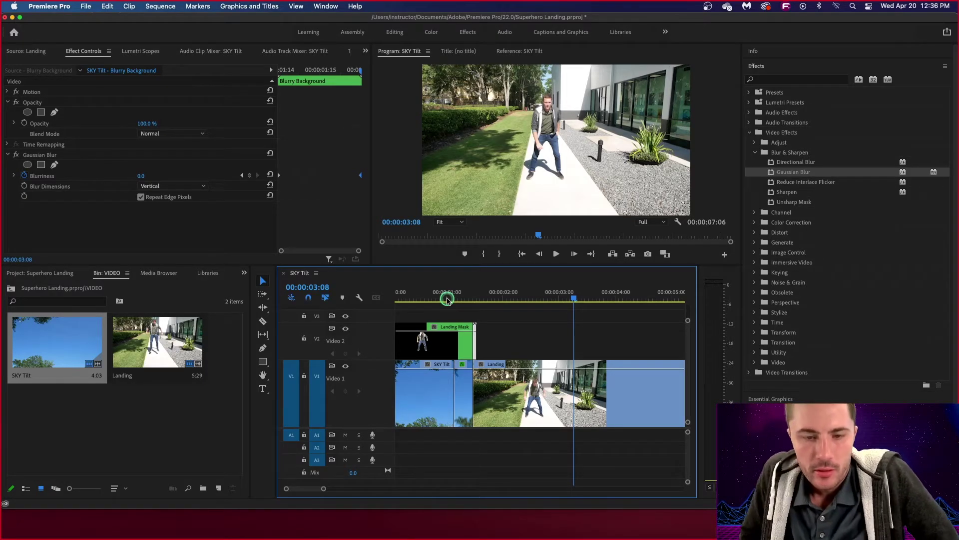
{"action": "left_click_drag", "start_coordinate": [514, 295], "coordinate": [462, 301]}
{"action": "key", "text": "space"}
{"action": "key", "text": "space"}
{"action": "key", "text": "space"}
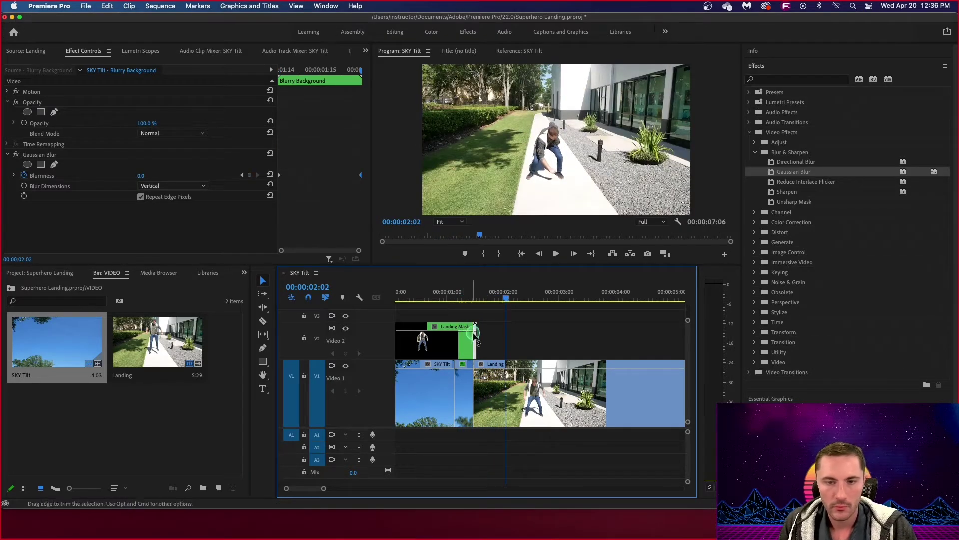
{"action": "right_click", "coordinate": [474, 342]}
{"action": "key", "text": "Escape"}
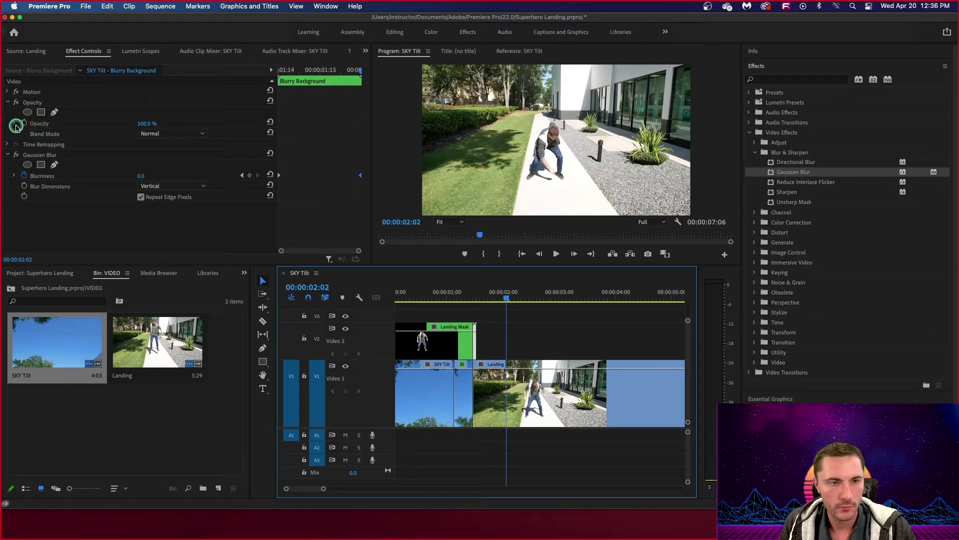
{"action": "left_click", "coordinate": [14, 125]}
{"action": "left_click", "coordinate": [14, 124]}
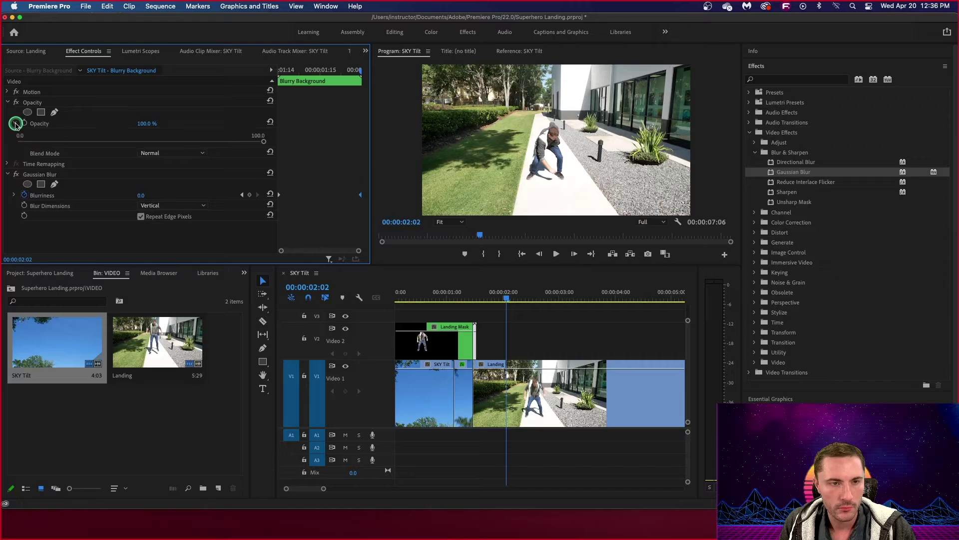
{"action": "left_click", "coordinate": [15, 124]}
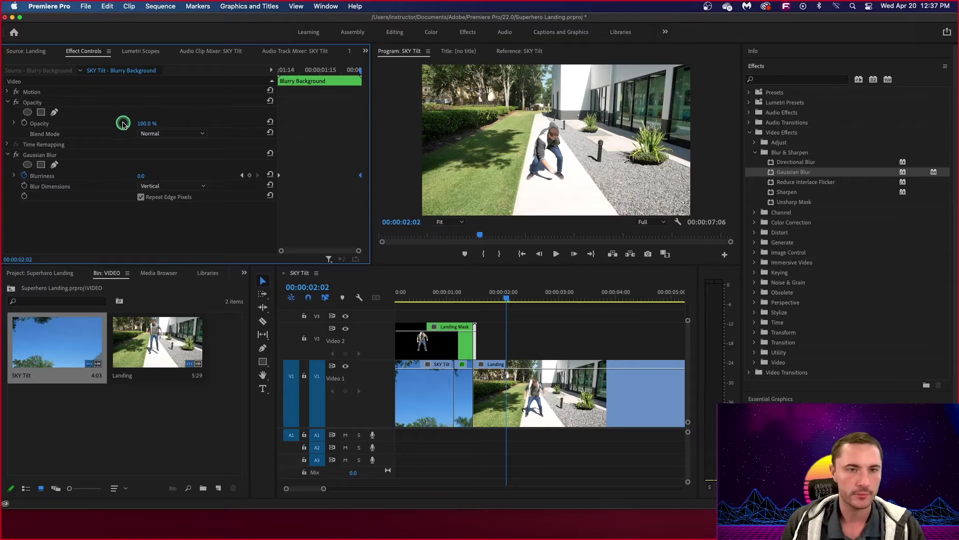
Step: Position the playhead at the start of the Blurry Background clip, 00:00:01:14, to inspect the blurred landing frame
{"action": "left_click", "coordinate": [498, 304]}
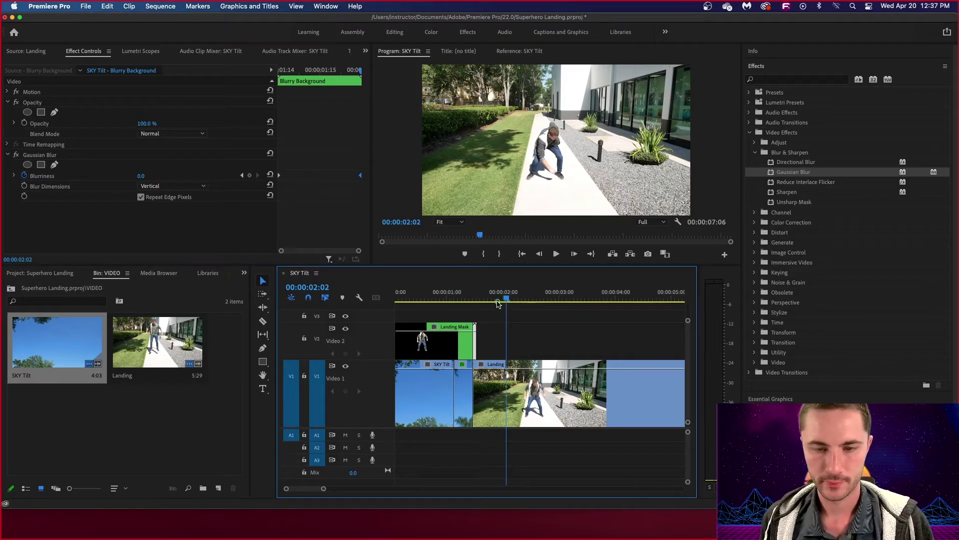
{"action": "left_click_drag", "start_coordinate": [497, 303], "coordinate": [474, 310]}
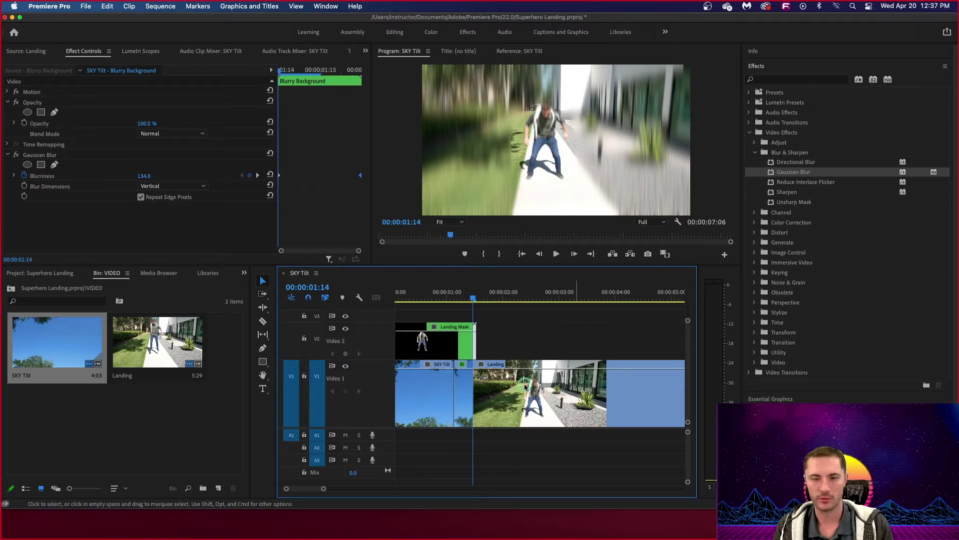
Step: Replay the sky tilt and landing from the sequence start to review the blurred transition
{"action": "left_click_drag", "start_coordinate": [473, 300], "coordinate": [386, 310]}
{"action": "key", "text": "space"}
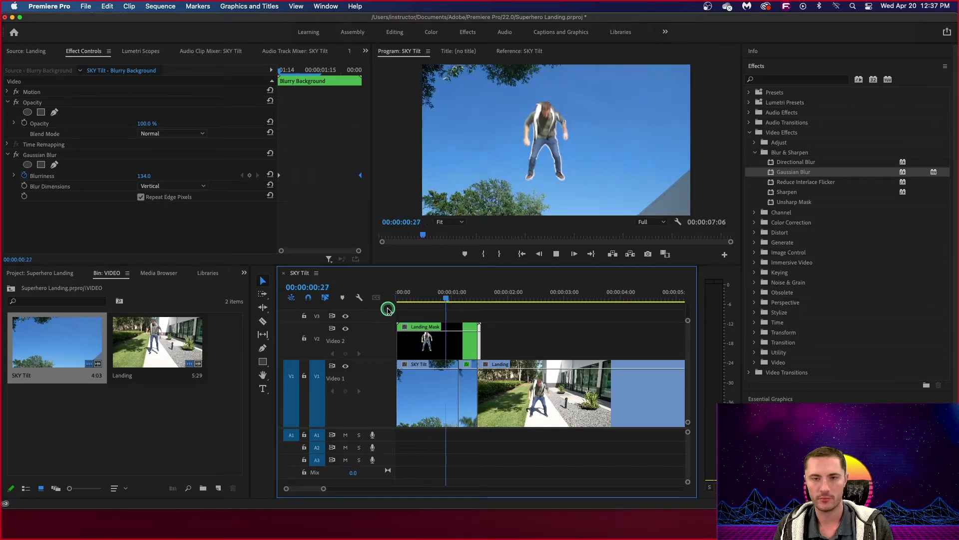
{"action": "left_click_drag", "start_coordinate": [462, 297], "coordinate": [368, 302]}
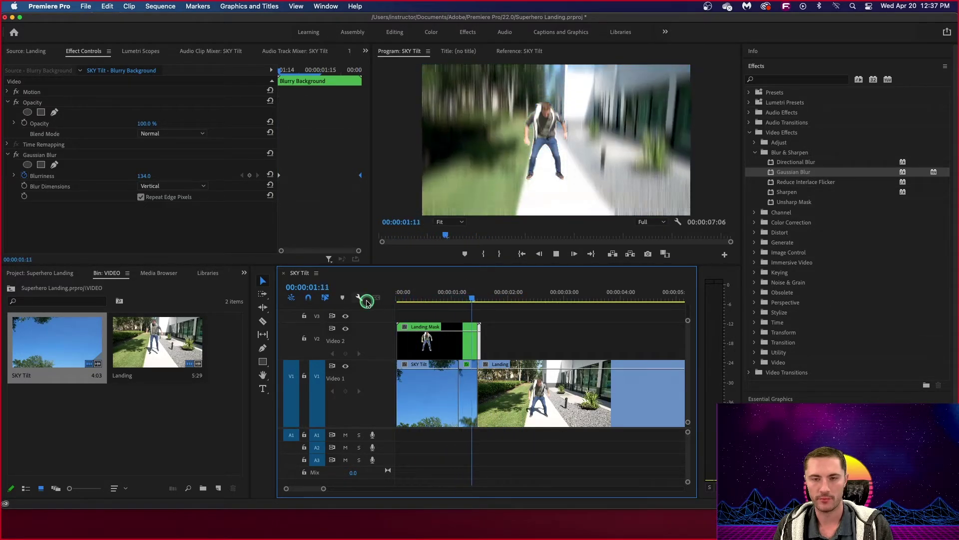
{"action": "left_click", "coordinate": [390, 302]}
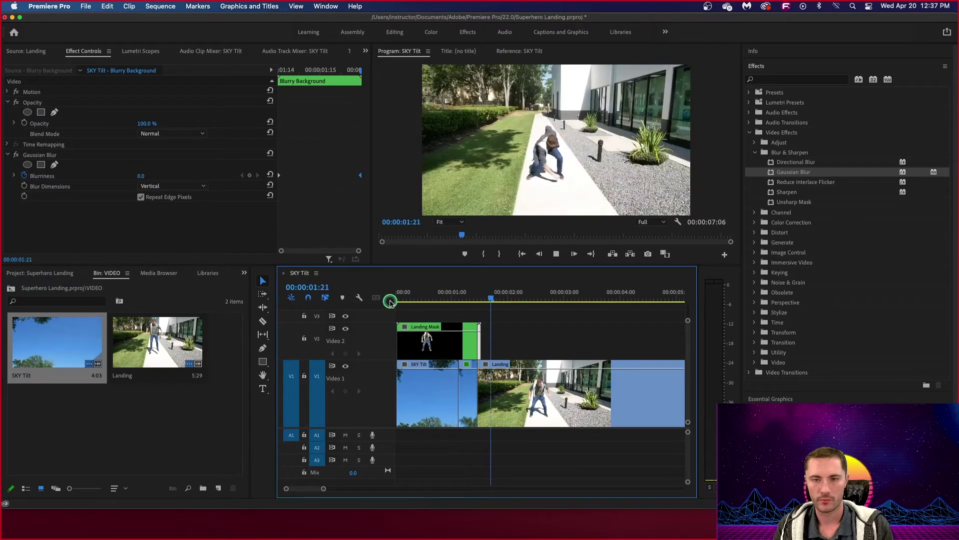
{"action": "key", "text": "space"}
{"action": "left_click_drag", "start_coordinate": [466, 302], "coordinate": [446, 305]}
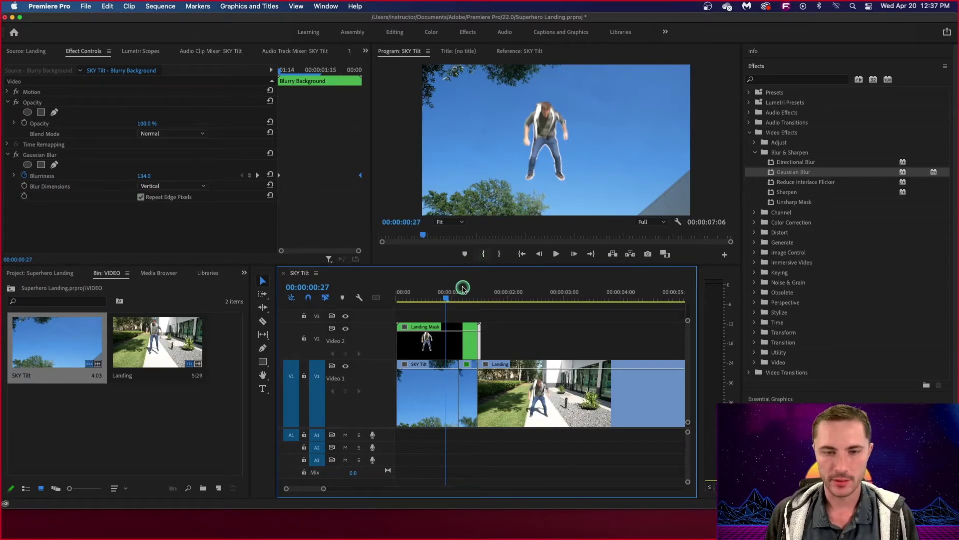
Step: Position the playhead at 00:00:01:14, where the Landing Mask clip meets the Blurry Background clip
{"action": "left_click_drag", "start_coordinate": [445, 301], "coordinate": [478, 302]}
{"action": "key", "text": "="}
{"action": "key", "text": "="}
{"action": "key", "text": "="}
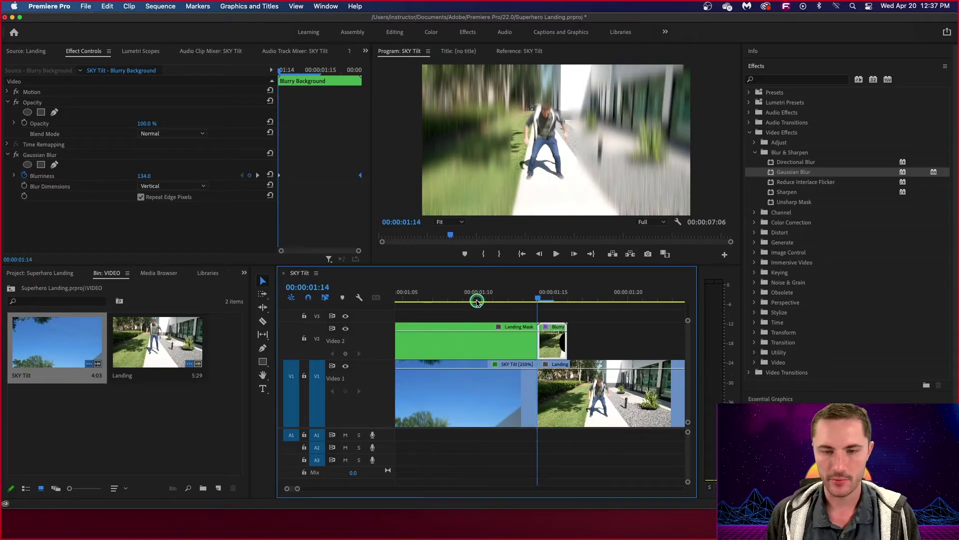
{"action": "mouse_move", "coordinate": [533, 300]}
{"action": "left_mouse_down"}
{"action": "mouse_move", "coordinate": [513, 301]}
{"action": "mouse_move", "coordinate": [537, 307]}
{"action": "left_mouse_up"}
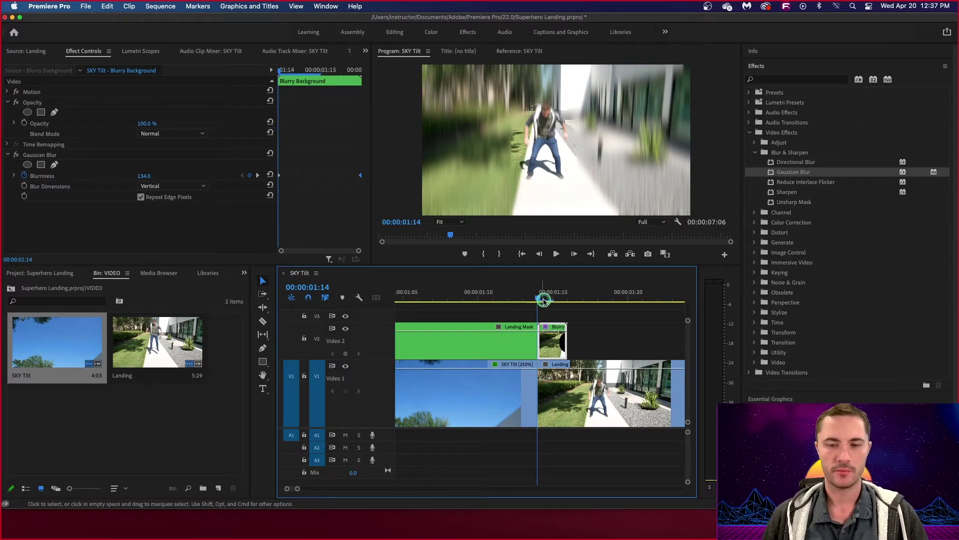
Step: Apply the Transform effect from the Distort video effects to the Landing Mask clip
{"action": "left_click", "coordinate": [509, 342]}
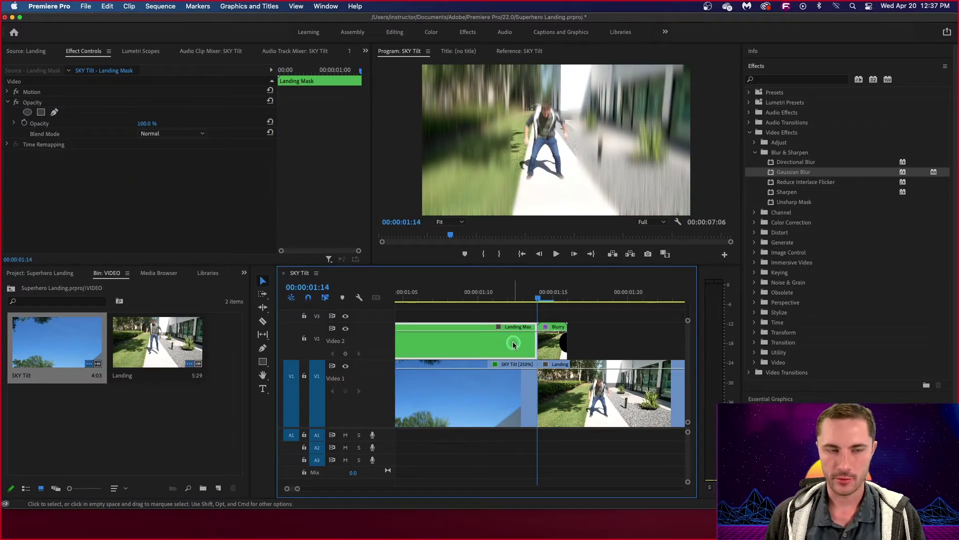
{"action": "left_click", "coordinate": [537, 304]}
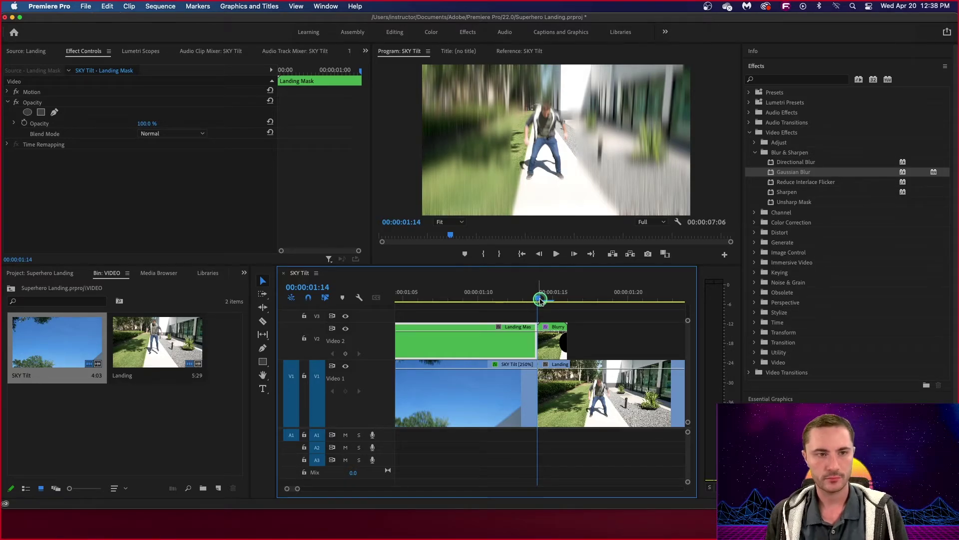
{"action": "left_click", "coordinate": [515, 340]}
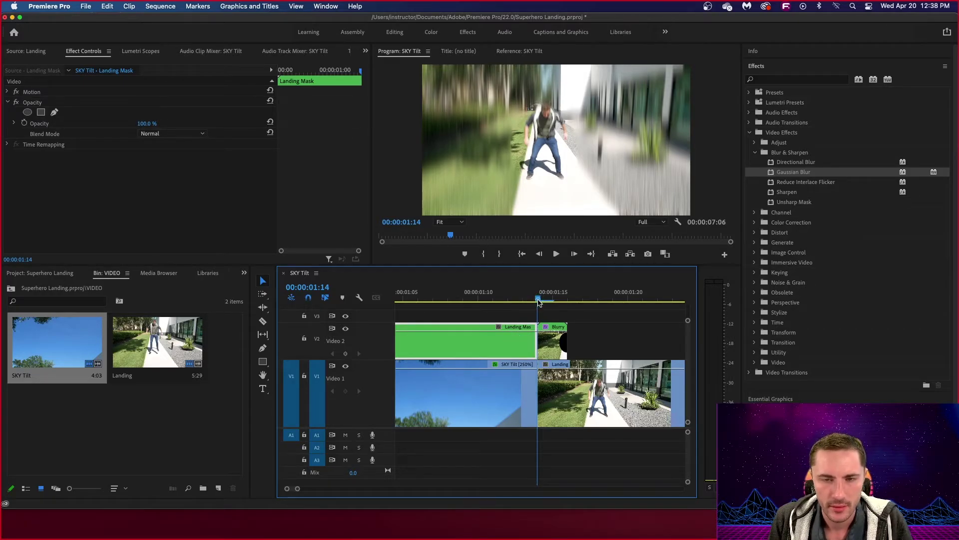
{"action": "left_click", "coordinate": [539, 302]}
{"action": "left_click", "coordinate": [516, 339]}
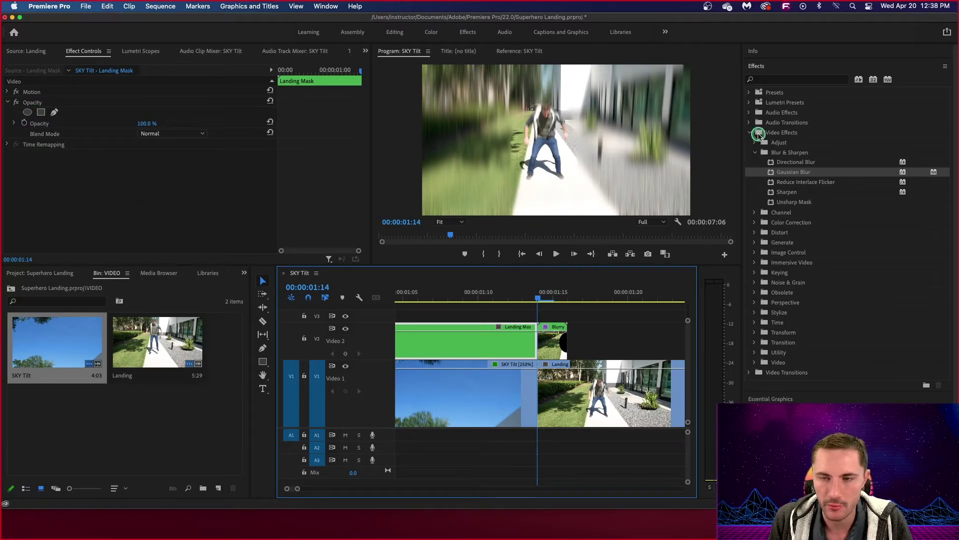
{"action": "left_click", "coordinate": [755, 152]}
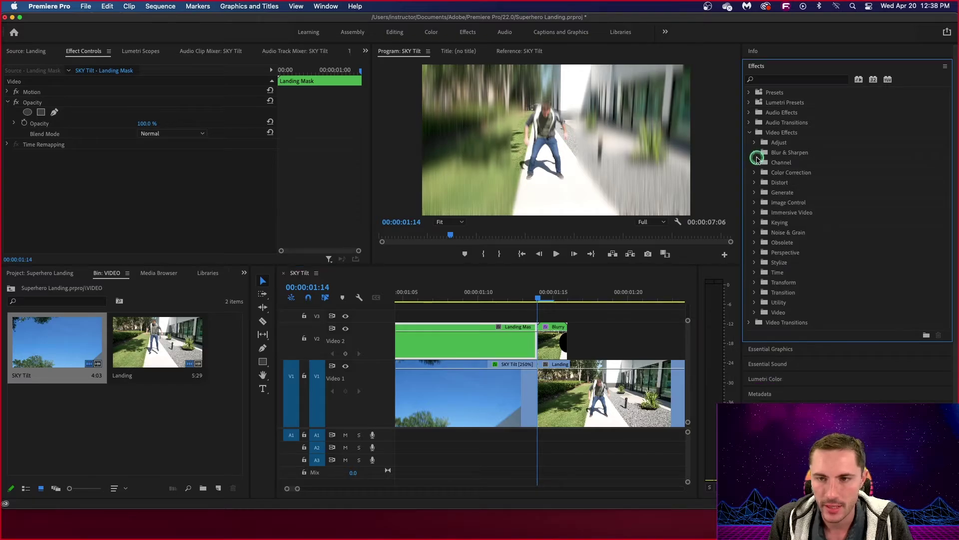
{"action": "left_click", "coordinate": [755, 183]}
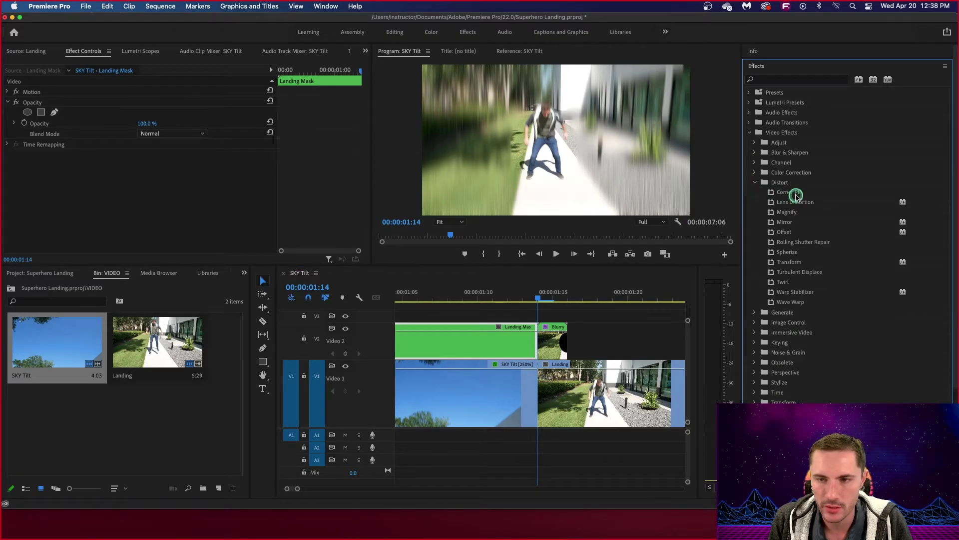
{"action": "left_click", "coordinate": [787, 265]}
{"action": "left_click_drag", "start_coordinate": [572, 299], "coordinate": [519, 336]}
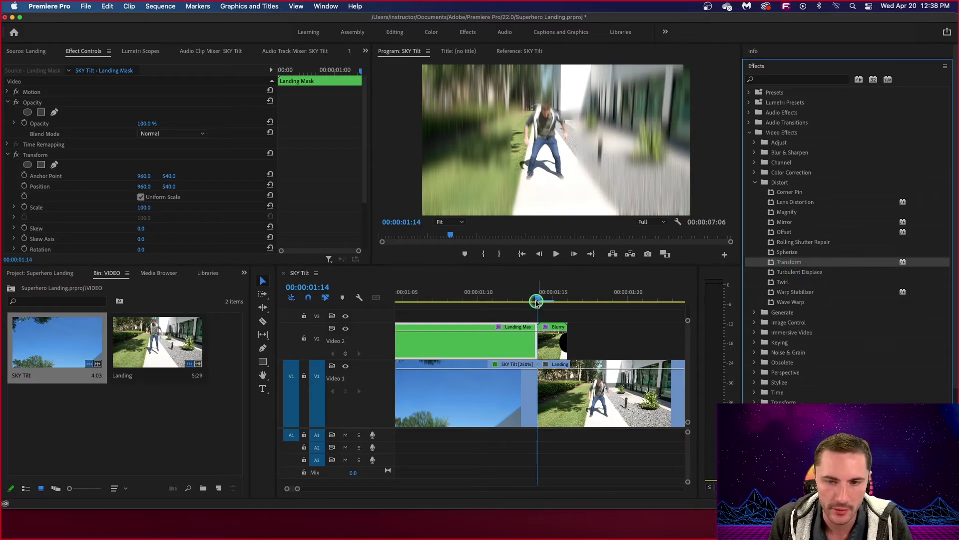
Step: Add Transform keyframes for Position 960, 540, Scale 100 and Shutter Angle 0 to the Landing Mask at 00:00:01:14
{"action": "scroll", "coordinate": [131, 194], "scroll_direction": "down", "scroll_amount": 2}
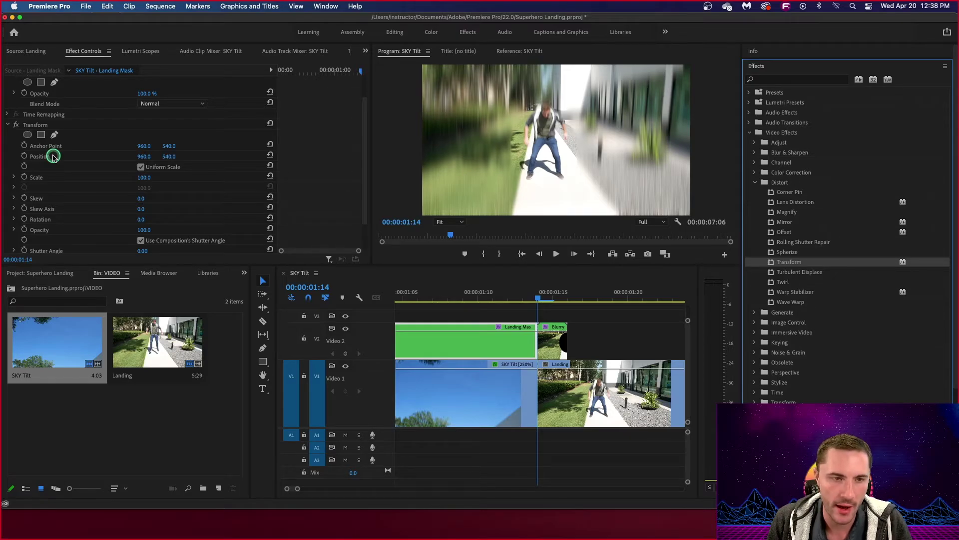
{"action": "left_click", "coordinate": [25, 157]}
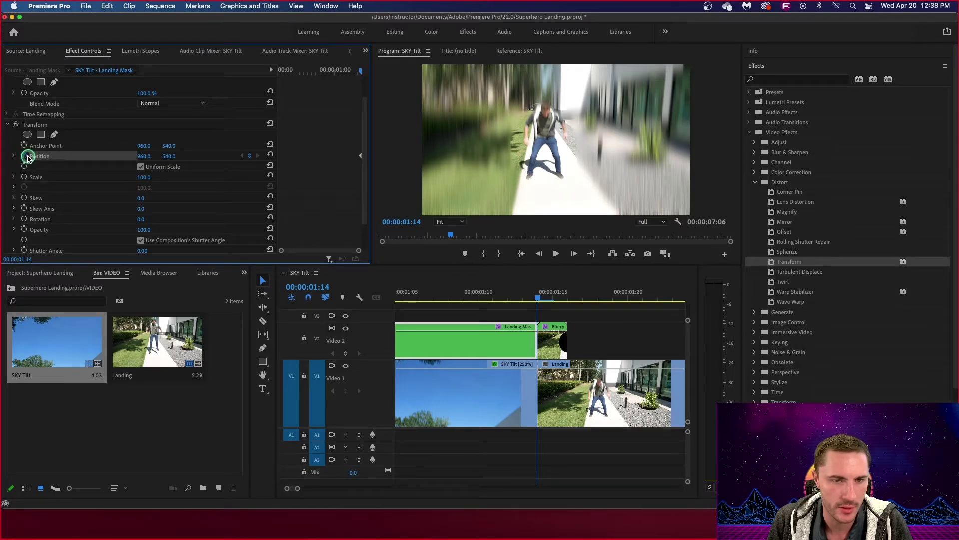
{"action": "left_click", "coordinate": [23, 178]}
{"action": "scroll", "coordinate": [23, 180], "scroll_direction": "down", "scroll_amount": 3}
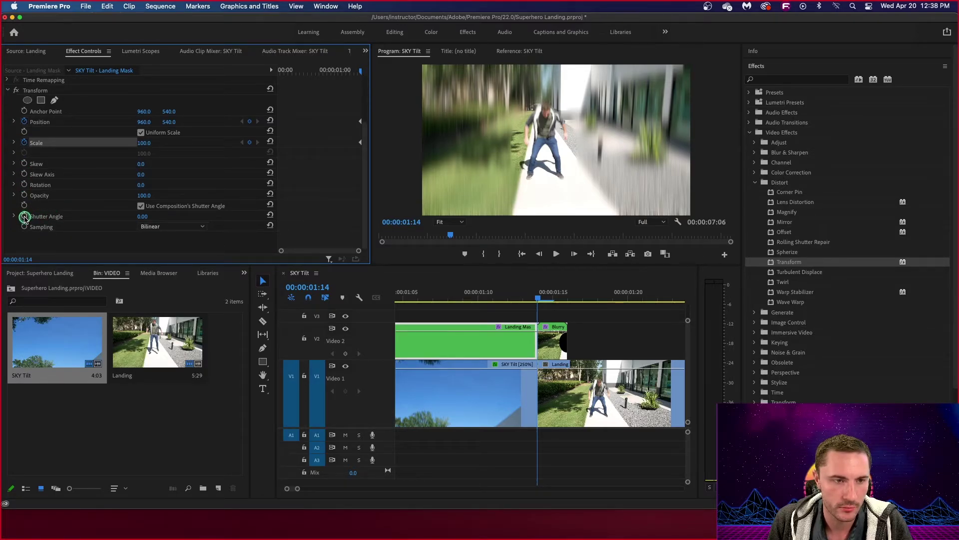
{"action": "left_click", "coordinate": [24, 216]}
{"action": "left_click", "coordinate": [69, 217]}
{"action": "scroll", "coordinate": [101, 214], "scroll_direction": "up", "scroll_amount": 3}
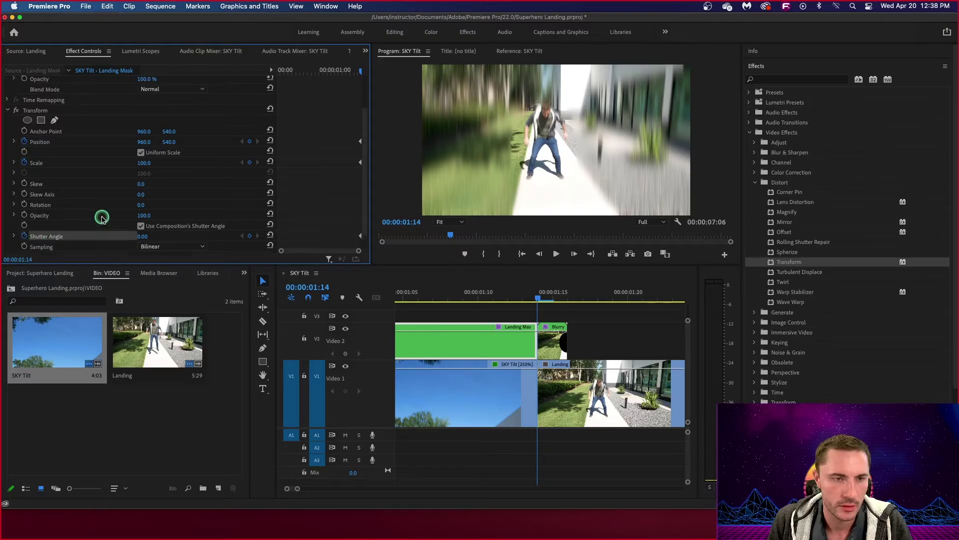
{"action": "scroll", "coordinate": [102, 216], "scroll_direction": "down", "scroll_amount": 3}
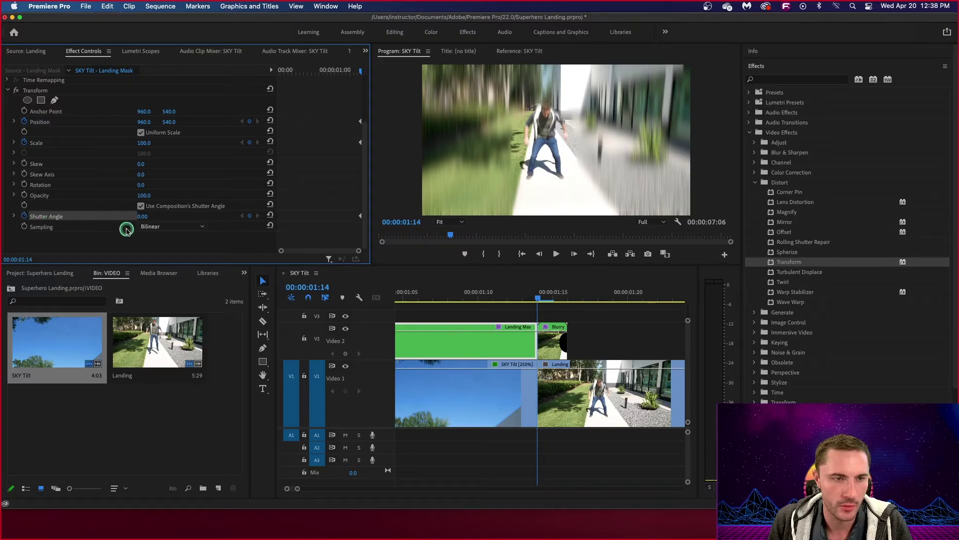
Step: Trim the starts of the SKY Tilt and Landing Mask clips to 00:00:00:25 and shift all clips back to the sequence start
{"action": "left_click", "coordinate": [539, 300]}
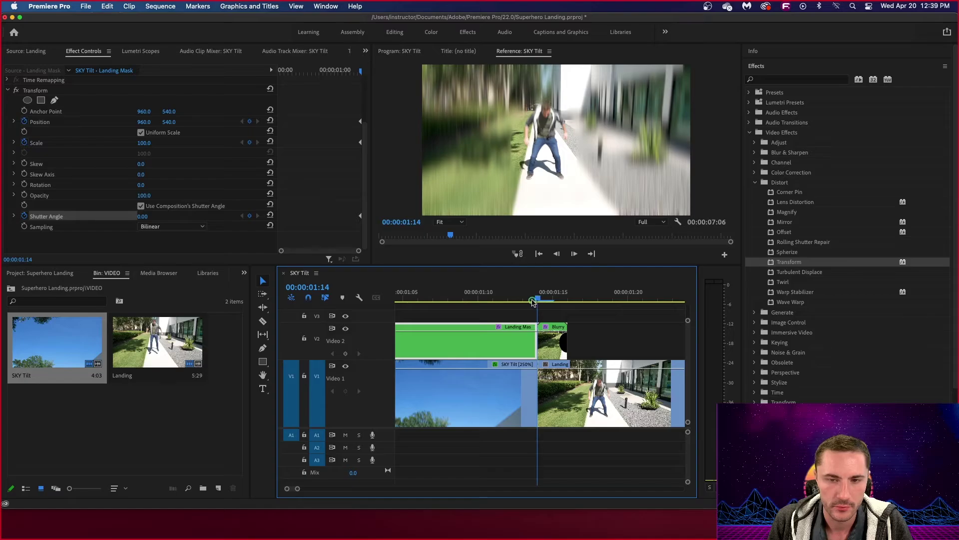
{"action": "left_click_drag", "start_coordinate": [533, 302], "coordinate": [316, 329]}
{"action": "key", "text": "minus"}
{"action": "key", "text": "minus"}
{"action": "key", "text": "minus"}
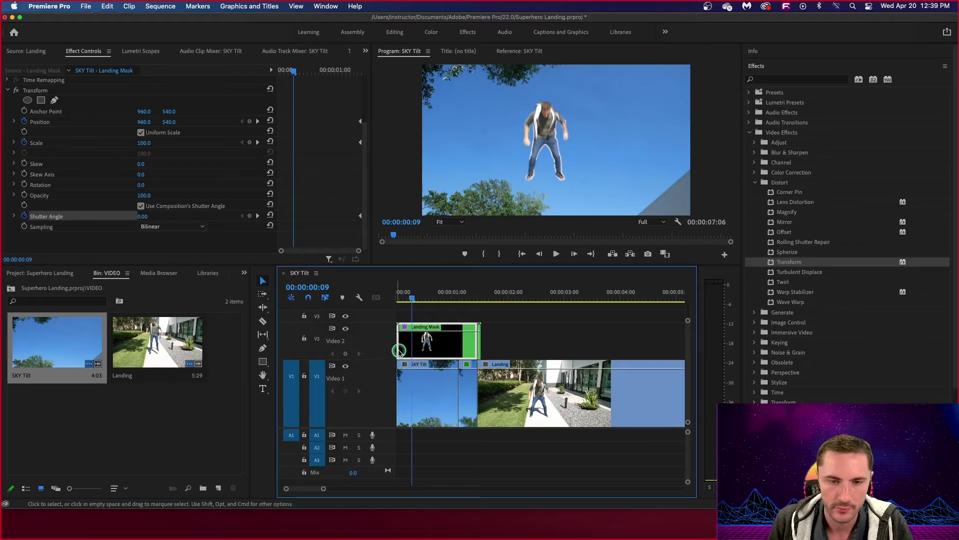
{"action": "left_click_drag", "start_coordinate": [413, 298], "coordinate": [434, 310]}
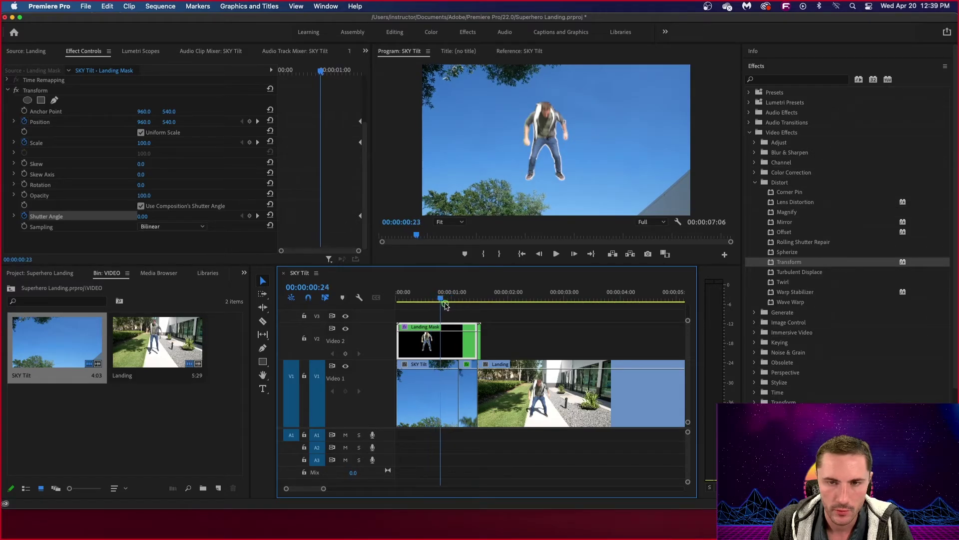
{"action": "mouse_move", "coordinate": [442, 306]}
{"action": "left_mouse_down"}
{"action": "mouse_move", "coordinate": [429, 303]}
{"action": "mouse_move", "coordinate": [478, 310]}
{"action": "mouse_move", "coordinate": [423, 310]}
{"action": "mouse_move", "coordinate": [459, 315]}
{"action": "mouse_move", "coordinate": [426, 316]}
{"action": "mouse_move", "coordinate": [442, 316]}
{"action": "left_mouse_up"}
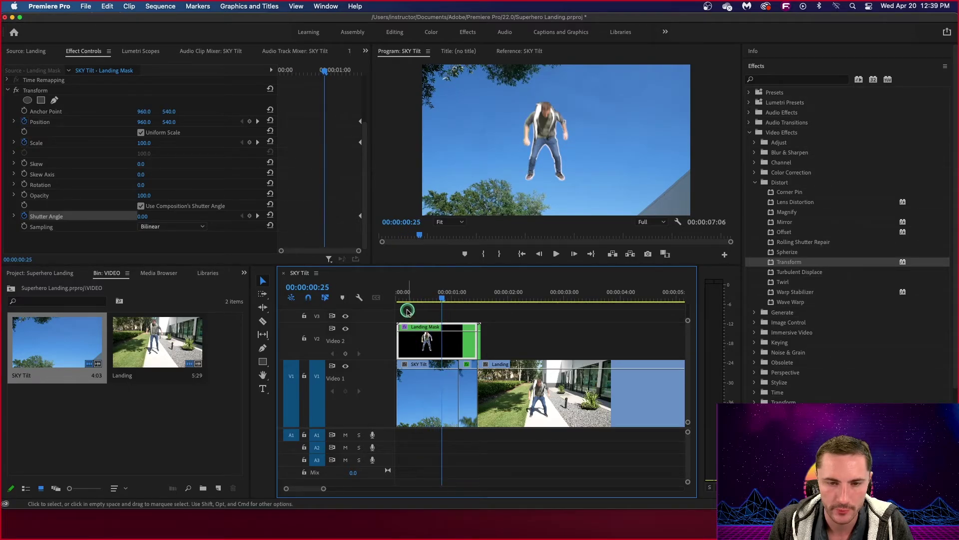
{"action": "left_click_drag", "start_coordinate": [407, 311], "coordinate": [647, 424]}
{"action": "mouse_move", "coordinate": [402, 340]}
{"action": "left_mouse_down"}
{"action": "mouse_move", "coordinate": [443, 338]}
{"action": "mouse_move", "coordinate": [397, 346]}
{"action": "left_mouse_up"}
Step: Play the shortened sequence from the start several times to check the timing of the sky tilt and landing
{"action": "left_click_drag", "start_coordinate": [442, 298], "coordinate": [377, 300]}
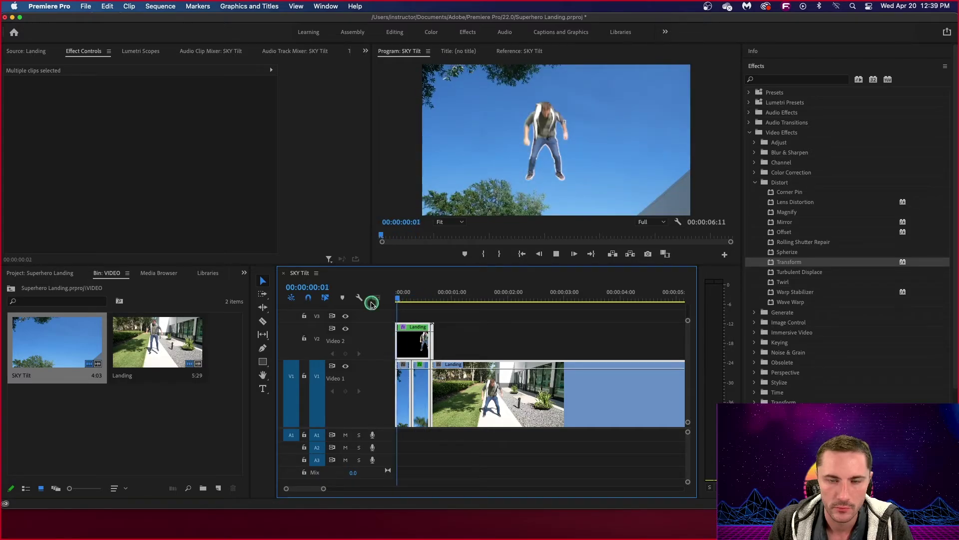
{"action": "key", "text": "space"}
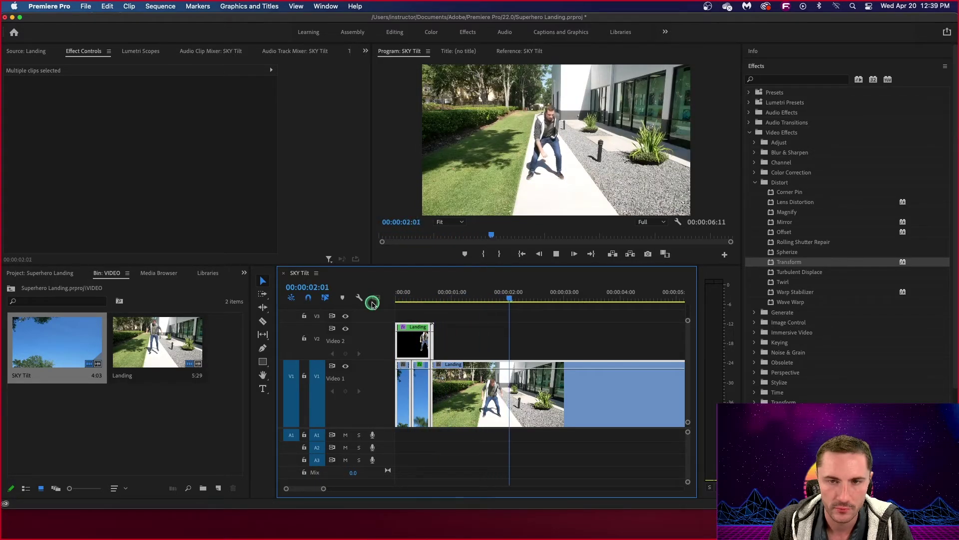
{"action": "key", "text": "space"}
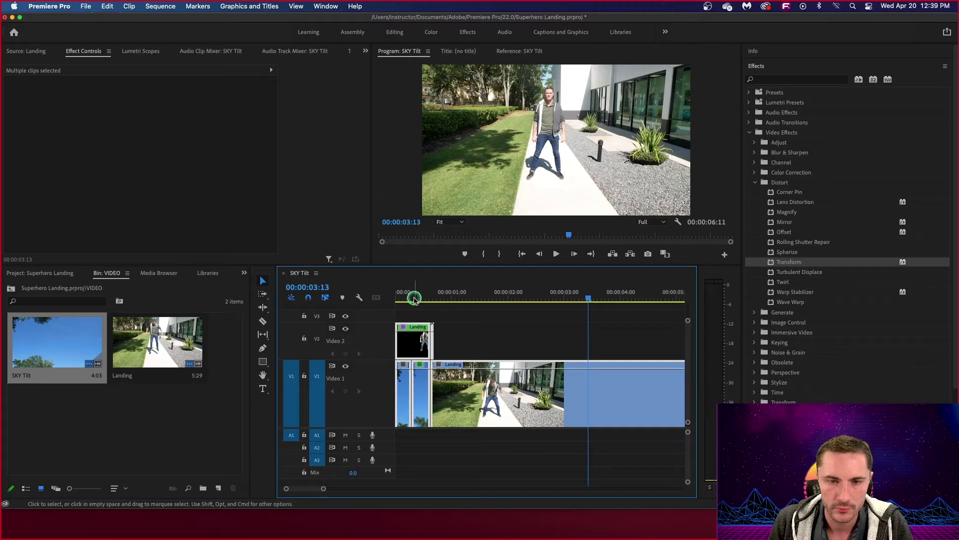
{"action": "left_click_drag", "start_coordinate": [414, 295], "coordinate": [385, 299]}
{"action": "key", "text": "space"}
{"action": "key", "text": "space"}
{"action": "key", "text": "space"}
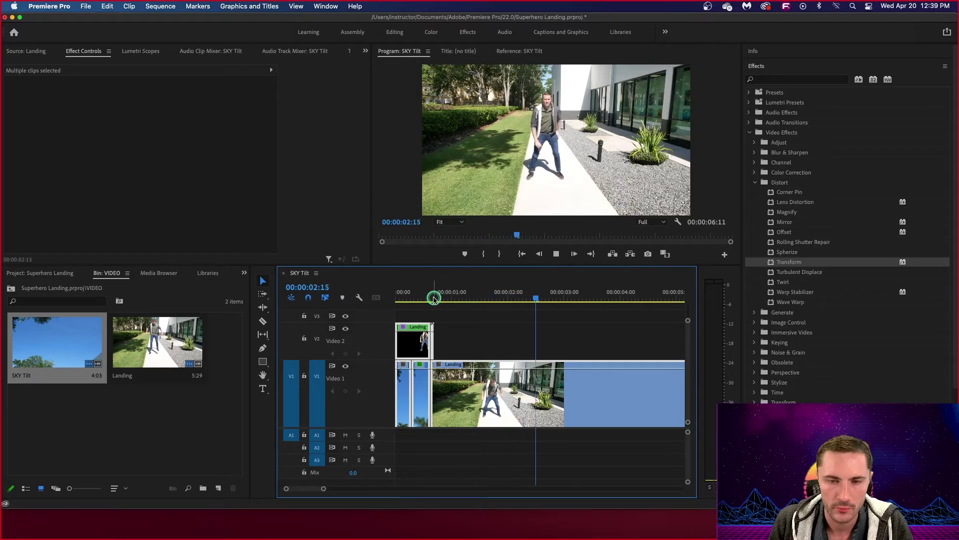
{"action": "key", "text": "space"}
{"action": "left_click_drag", "start_coordinate": [412, 300], "coordinate": [391, 302]}
{"action": "key", "text": "space"}
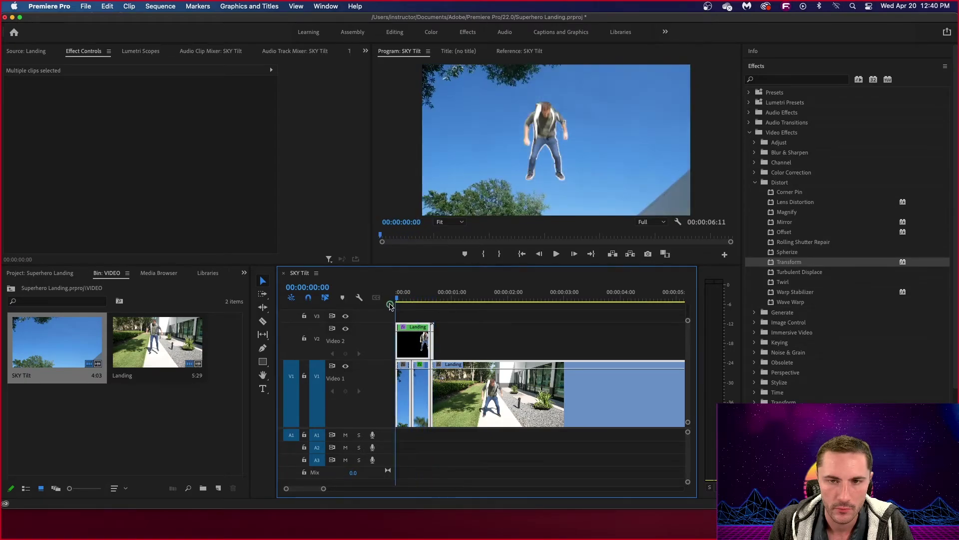
{"action": "key", "text": "space"}
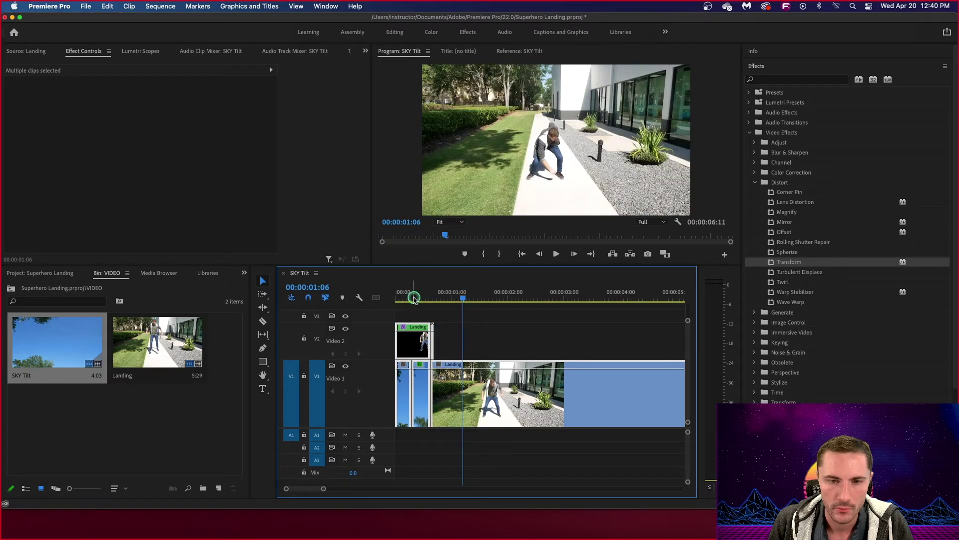
{"action": "key", "text": "space"}
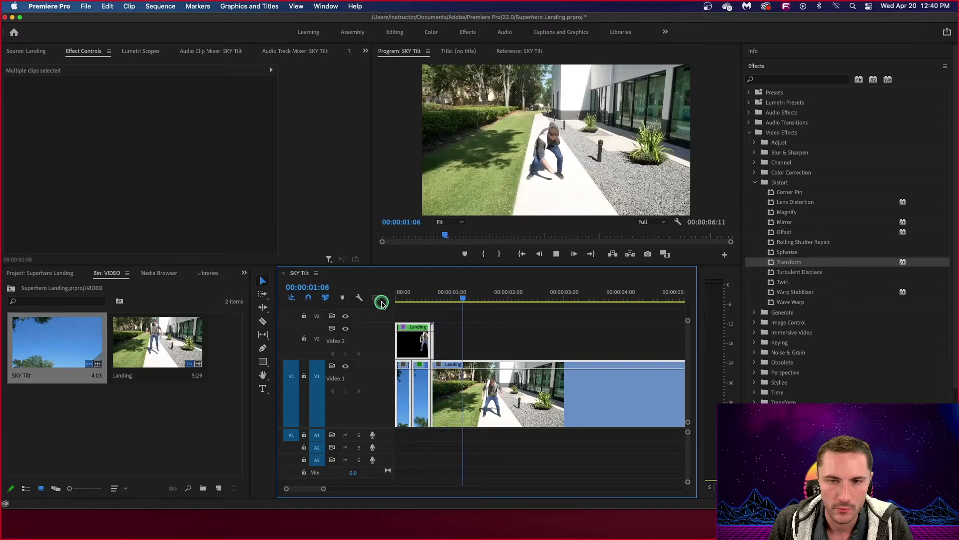
Step: Set the Landing Mask's starting Transform keyframes at 00:00:00:00 to Position 960, 87, Scale 18 and Shutter Angle 360
{"action": "mouse_move", "coordinate": [397, 300]}
{"action": "left_mouse_down"}
{"action": "mouse_move", "coordinate": [435, 301]}
{"action": "mouse_move", "coordinate": [376, 311]}
{"action": "mouse_move", "coordinate": [402, 302]}
{"action": "mouse_move", "coordinate": [388, 303]}
{"action": "left_mouse_up"}
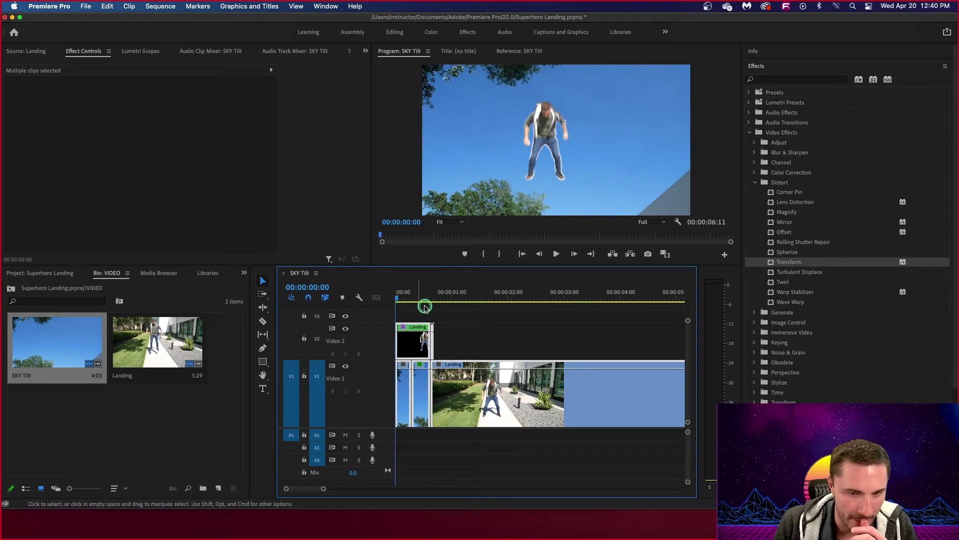
{"action": "left_click", "coordinate": [465, 343]}
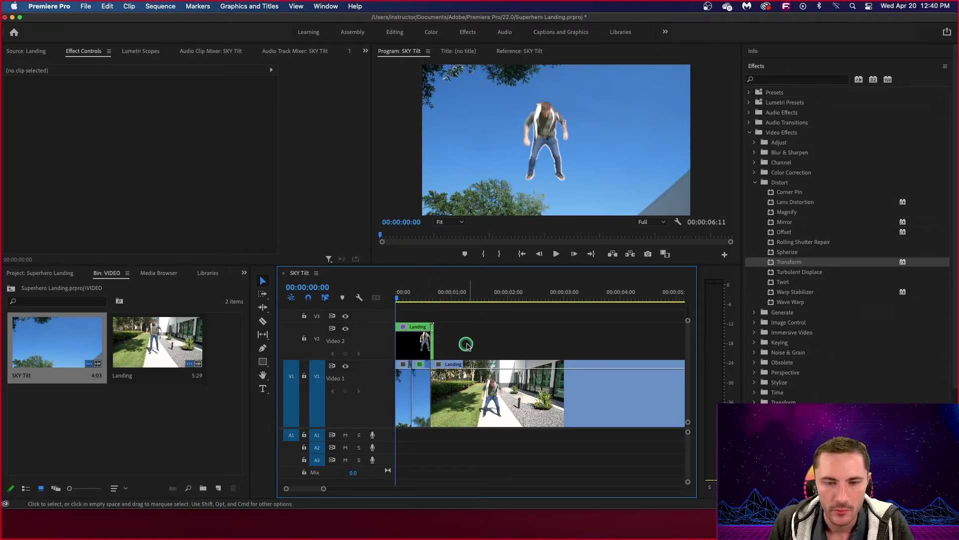
{"action": "left_click", "coordinate": [418, 341]}
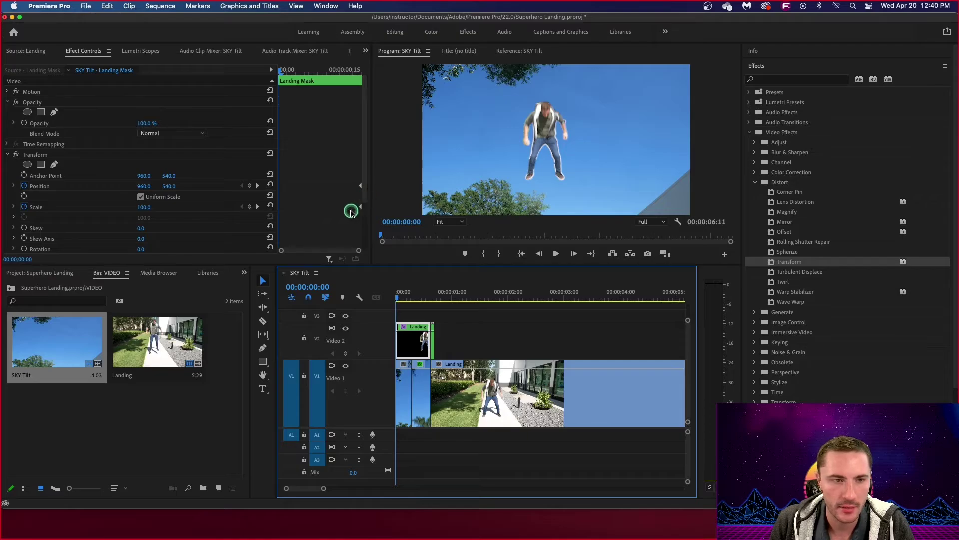
{"action": "scroll", "coordinate": [219, 212], "scroll_direction": "down", "scroll_amount": 3}
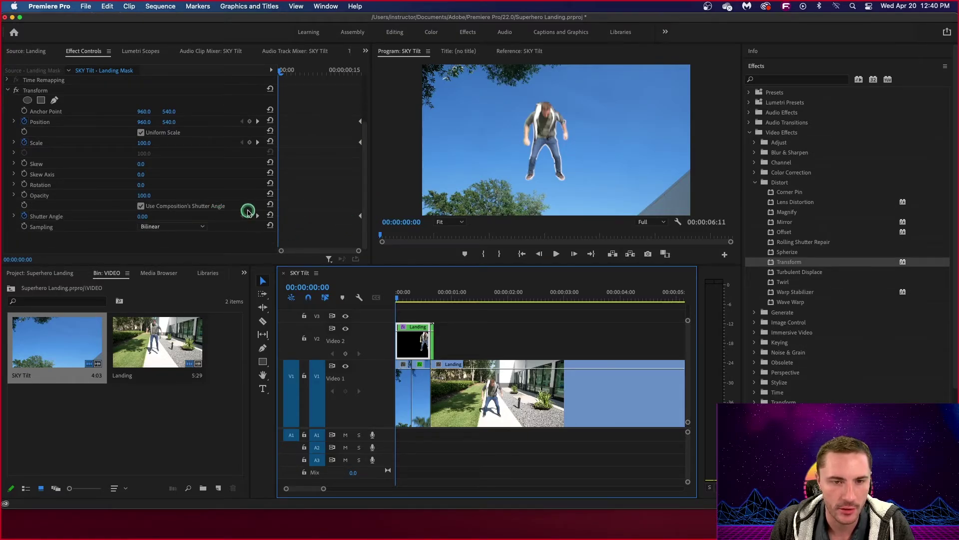
{"action": "scroll", "coordinate": [214, 206], "scroll_direction": "up", "scroll_amount": 2}
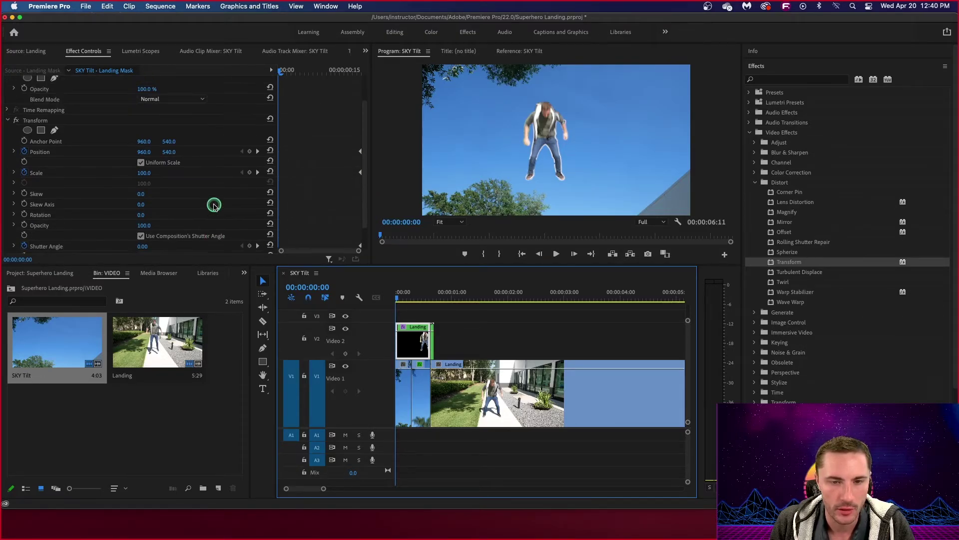
{"action": "scroll", "coordinate": [213, 206], "scroll_direction": "up", "scroll_amount": 1}
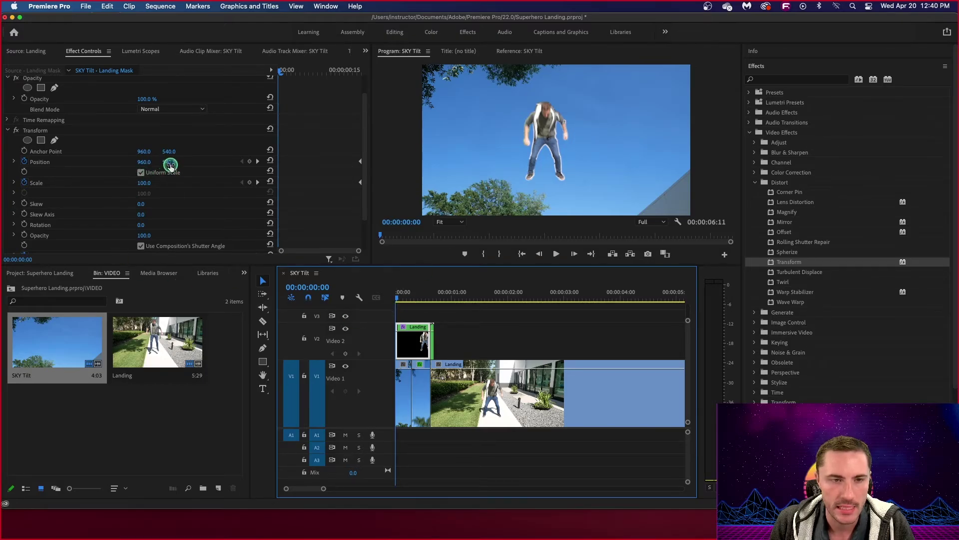
{"action": "left_click_drag", "start_coordinate": [170, 164], "coordinate": [149, 184]}
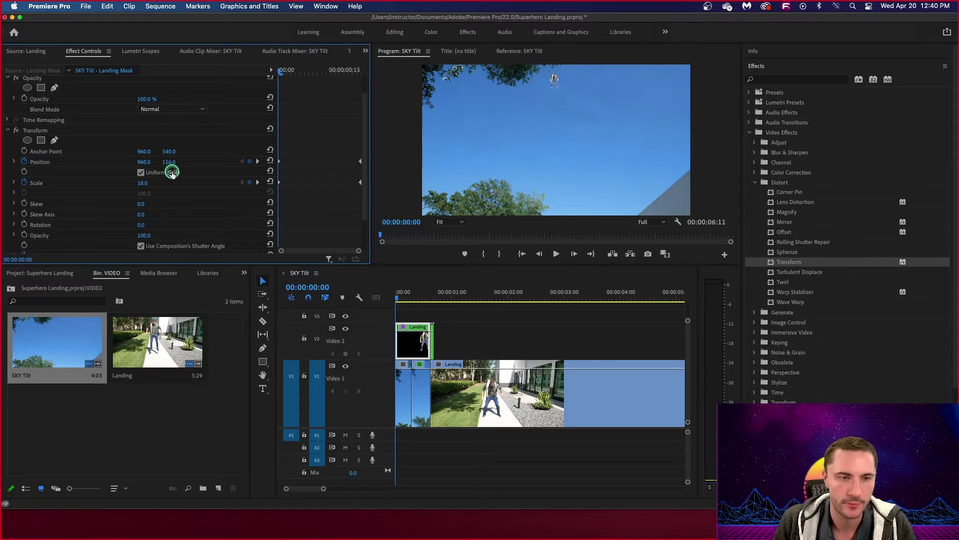
{"action": "scroll", "coordinate": [138, 202], "scroll_direction": "down", "scroll_amount": 2}
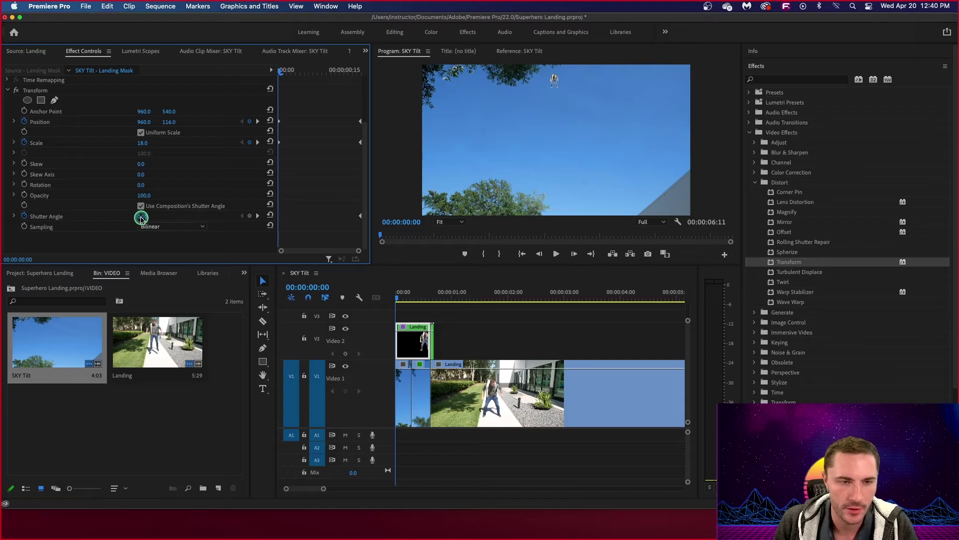
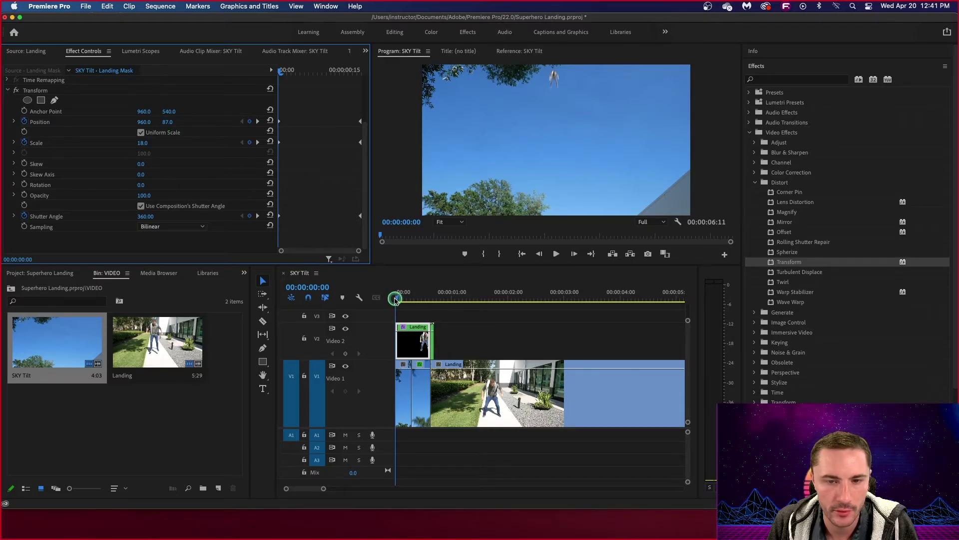
Step: Play and scrub the opening of the sequence repeatedly to check the hero's descent against the sky tilt and landing
{"action": "left_click_drag", "start_coordinate": [397, 298], "coordinate": [419, 311]}
{"action": "key", "text": "Home"}
{"action": "key", "text": "space"}
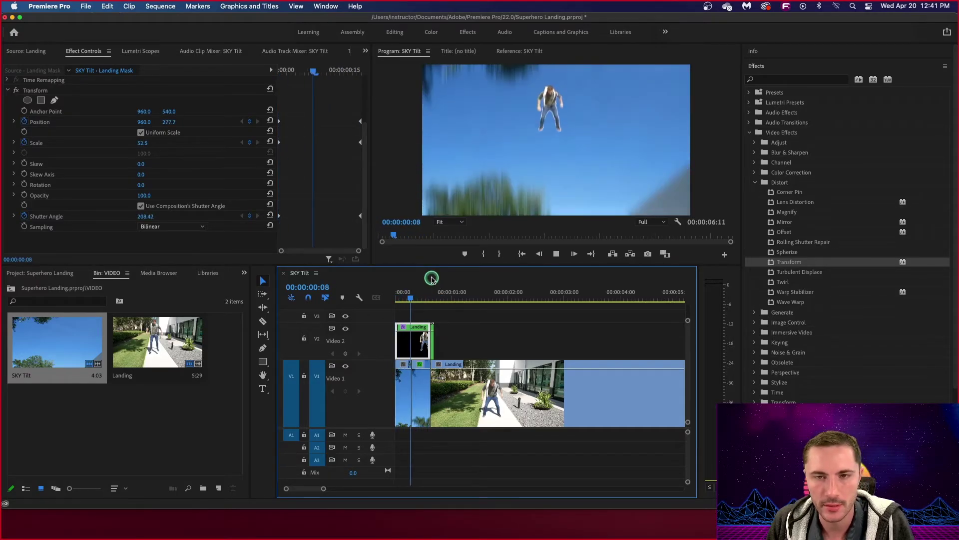
{"action": "key", "text": "space"}
{"action": "key", "text": "Home"}
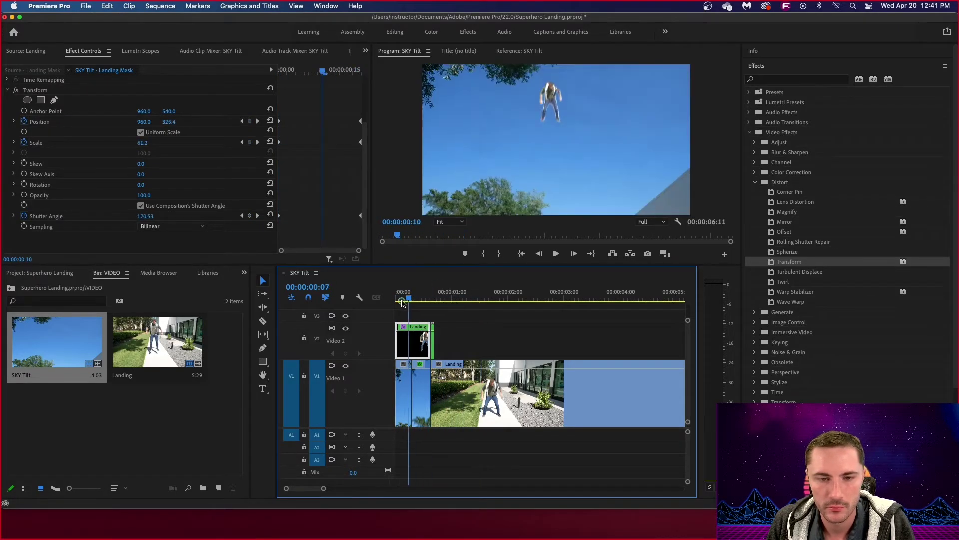
{"action": "key", "text": "space"}
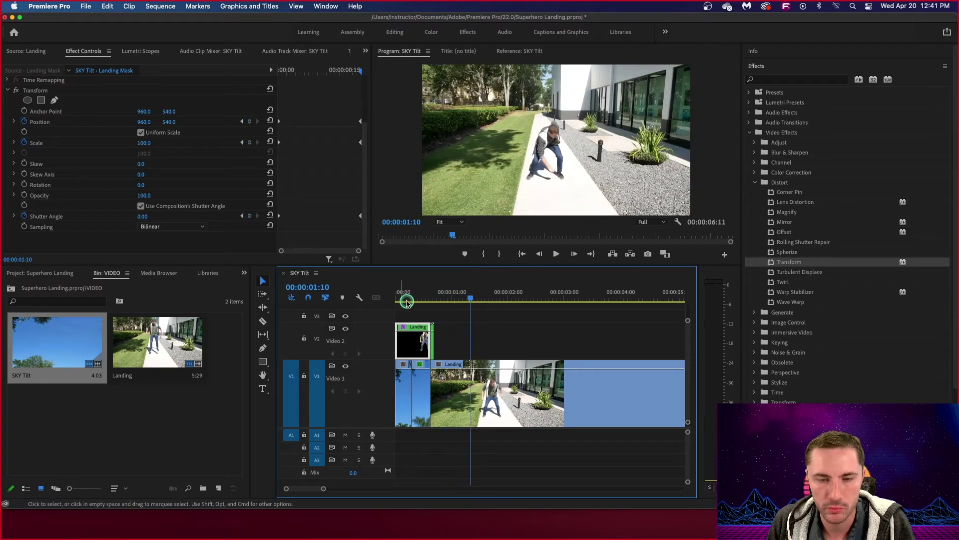
{"action": "left_click", "coordinate": [406, 298]}
{"action": "left_click", "coordinate": [397, 300]}
{"action": "key", "text": "space"}
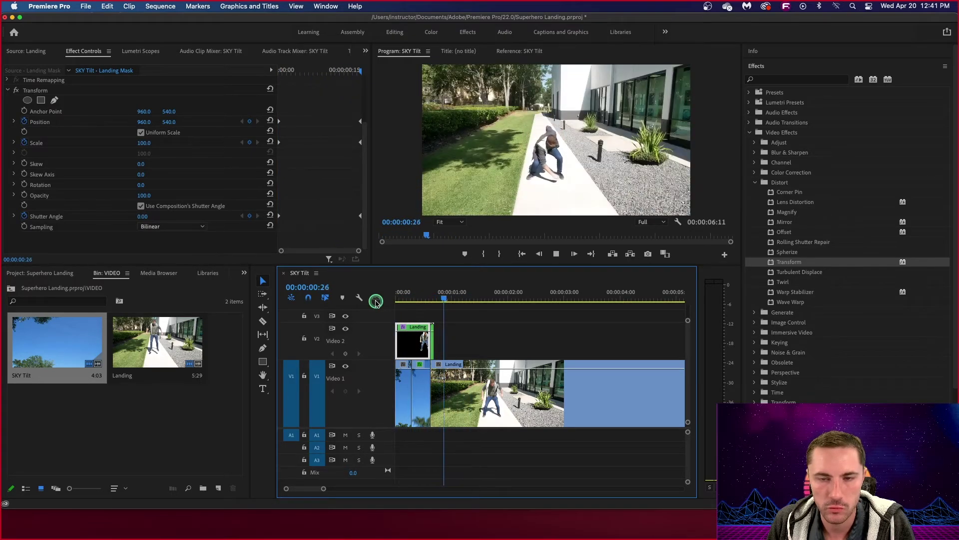
{"action": "key", "text": "space"}
{"action": "key", "text": "Home"}
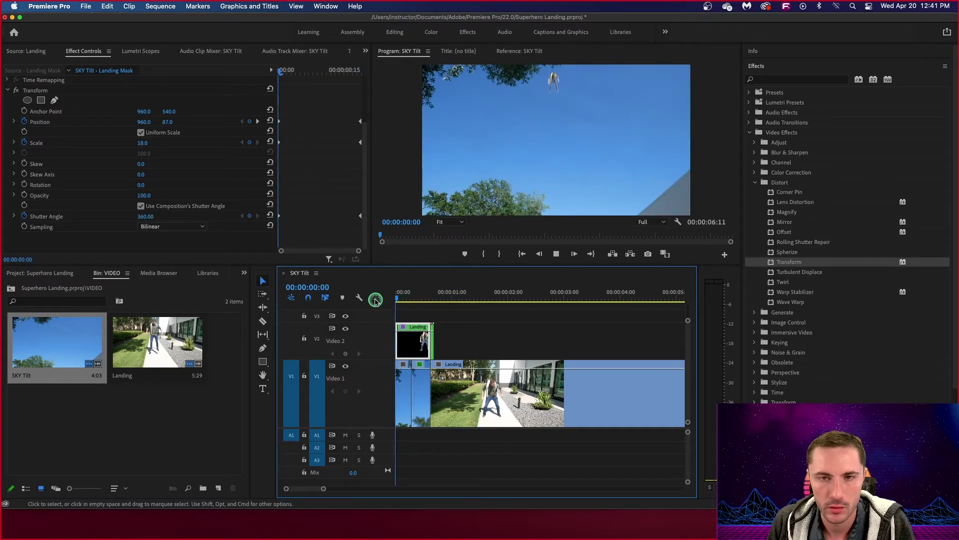
{"action": "key", "text": "space"}
{"action": "left_click_drag", "start_coordinate": [426, 300], "coordinate": [381, 316]}
{"action": "key", "text": "space"}
{"action": "key", "text": "space"}
{"action": "key", "text": "space"}
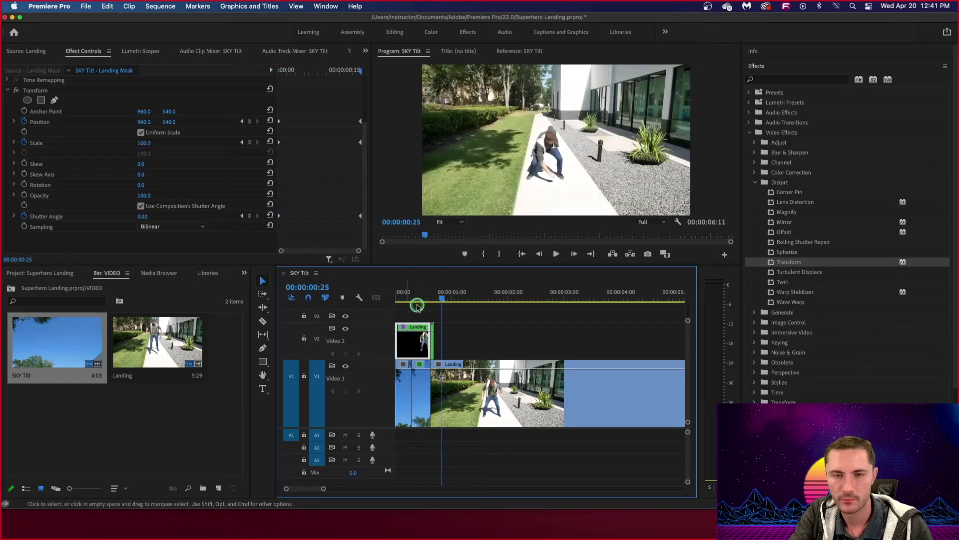
{"action": "left_click_drag", "start_coordinate": [440, 299], "coordinate": [363, 314]}
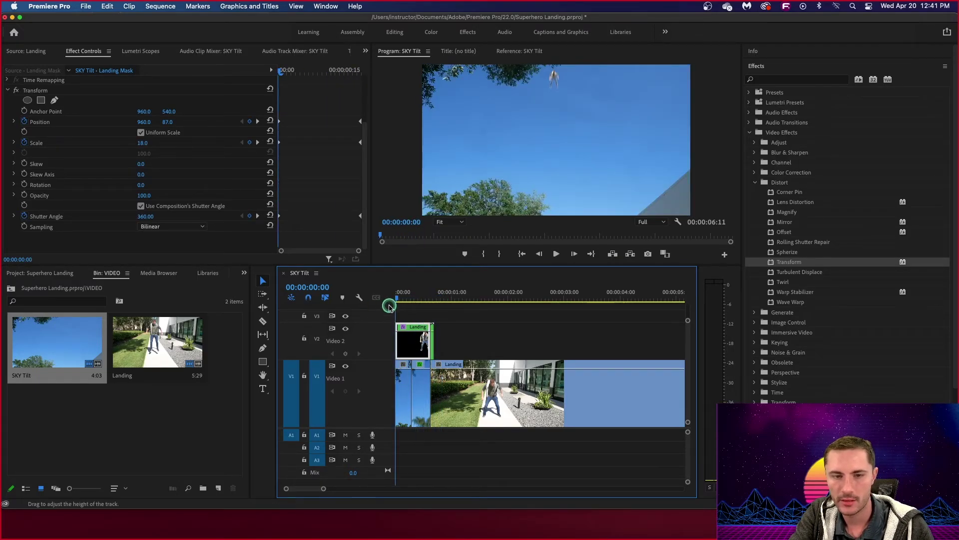
{"action": "key", "text": "space"}
{"action": "key", "text": "space"}
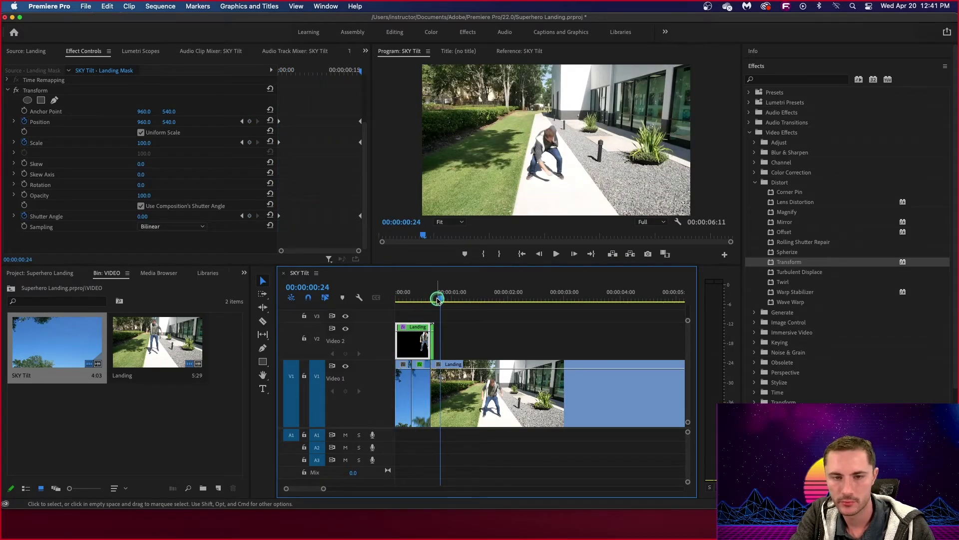
{"action": "left_click_drag", "start_coordinate": [438, 299], "coordinate": [395, 306]}
{"action": "key", "text": "space"}
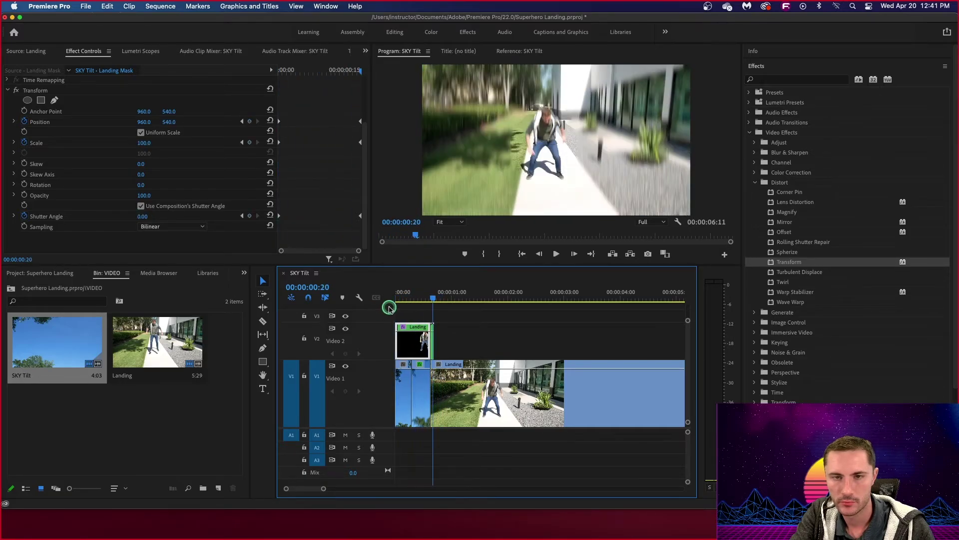
{"action": "left_click", "coordinate": [390, 308]}
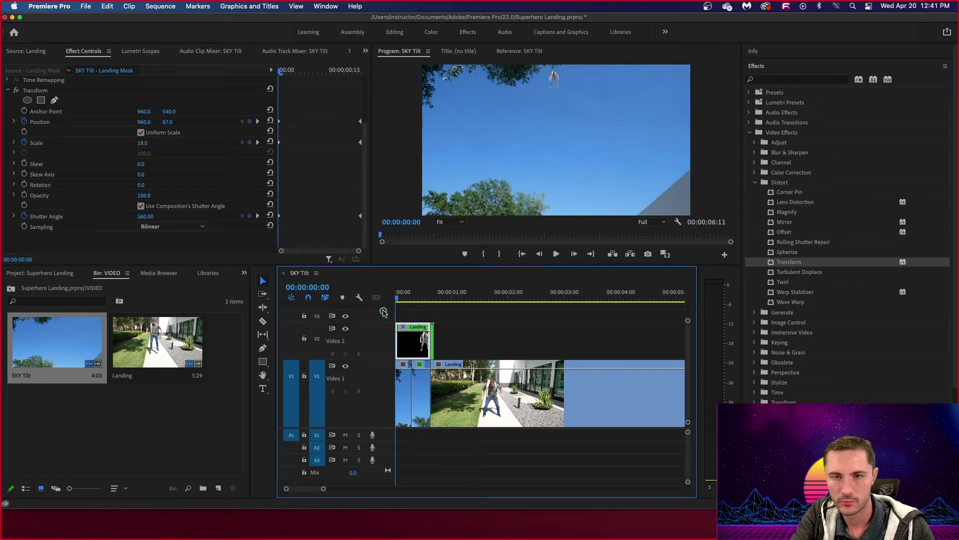
{"action": "key", "text": "space"}
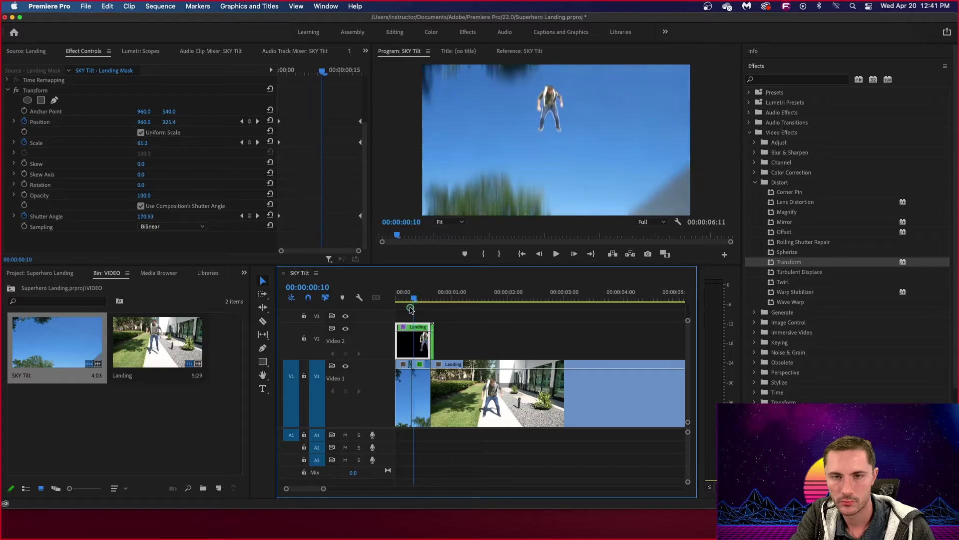
{"action": "left_click", "coordinate": [394, 314]}
{"action": "key", "text": "space"}
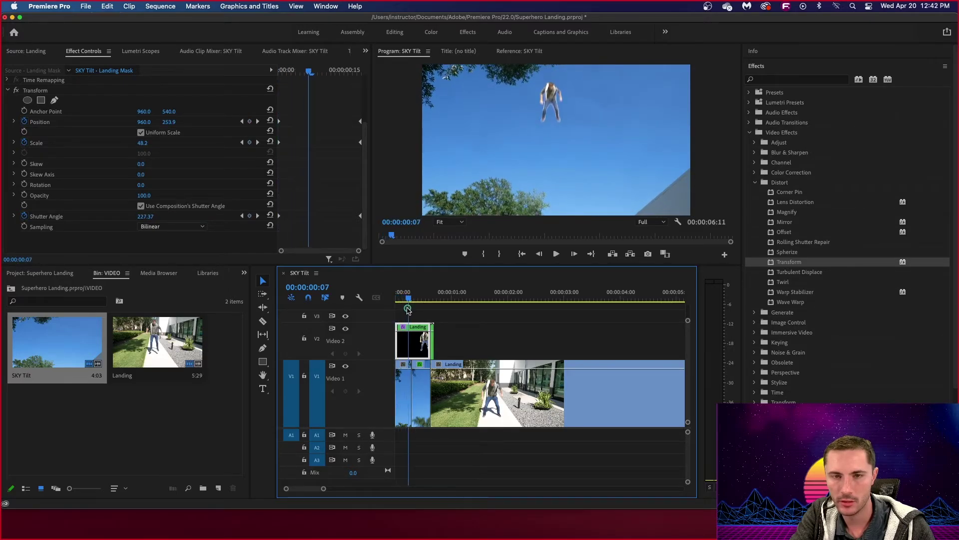
{"action": "left_click", "coordinate": [386, 318]}
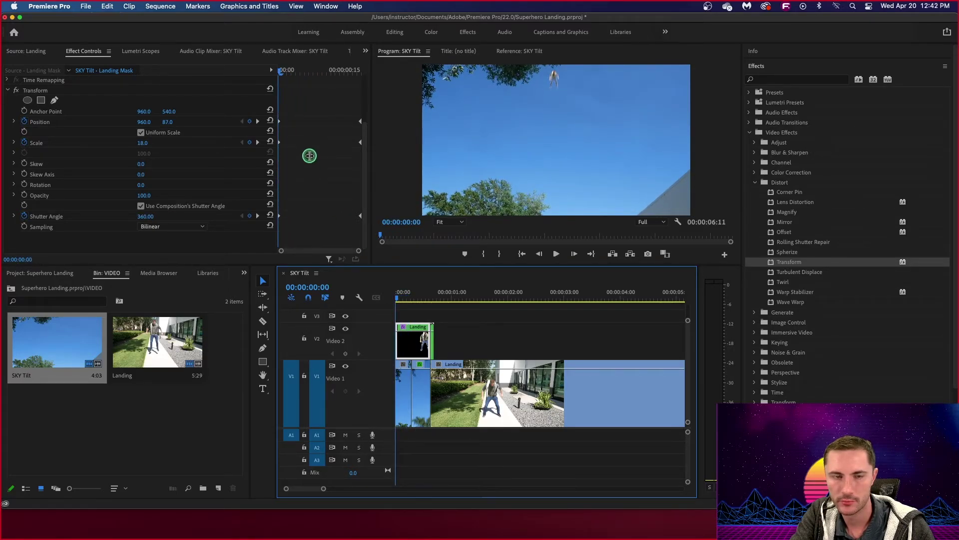
Step: Move the Landing Mask's starting Position, Scale and Shutter Angle keyframes to 00:00:00:05 to delay the descent
{"action": "left_click", "coordinate": [279, 122]}
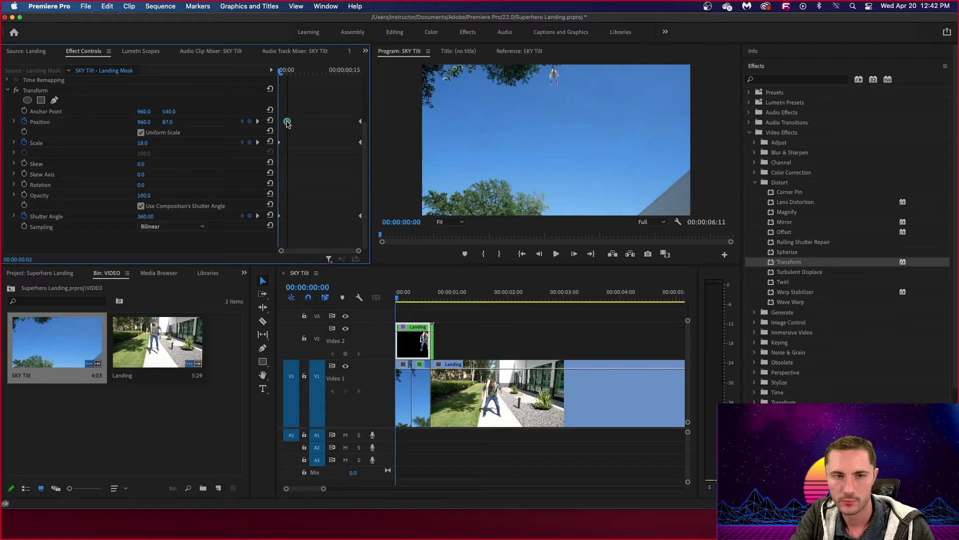
{"action": "left_click_drag", "start_coordinate": [287, 124], "coordinate": [299, 123]}
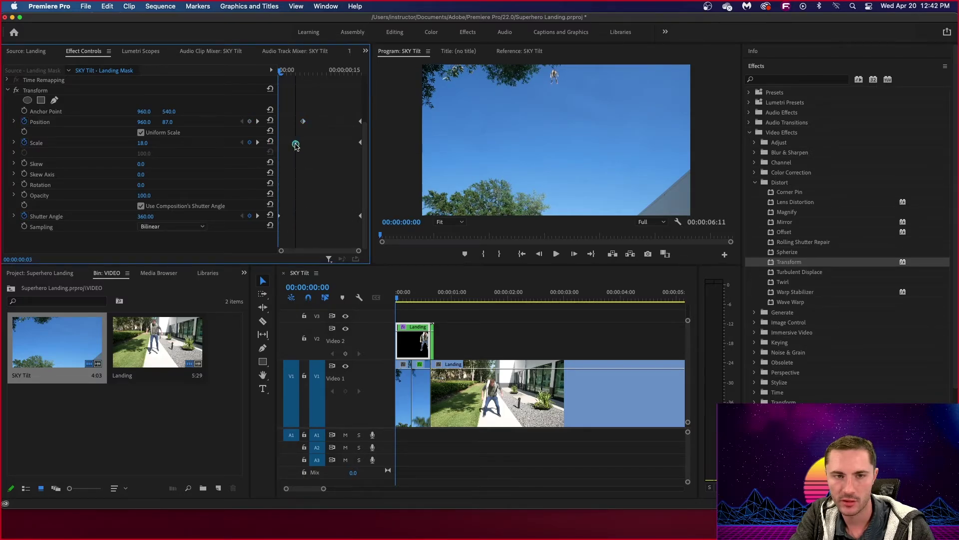
{"action": "left_click_drag", "start_coordinate": [296, 145], "coordinate": [302, 145]}
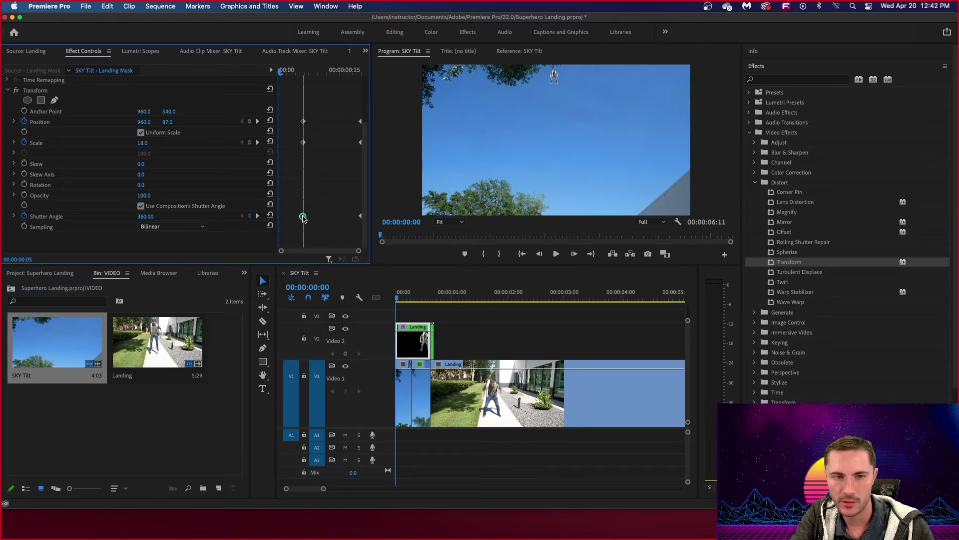
{"action": "left_click_drag", "start_coordinate": [304, 217], "coordinate": [303, 216]}
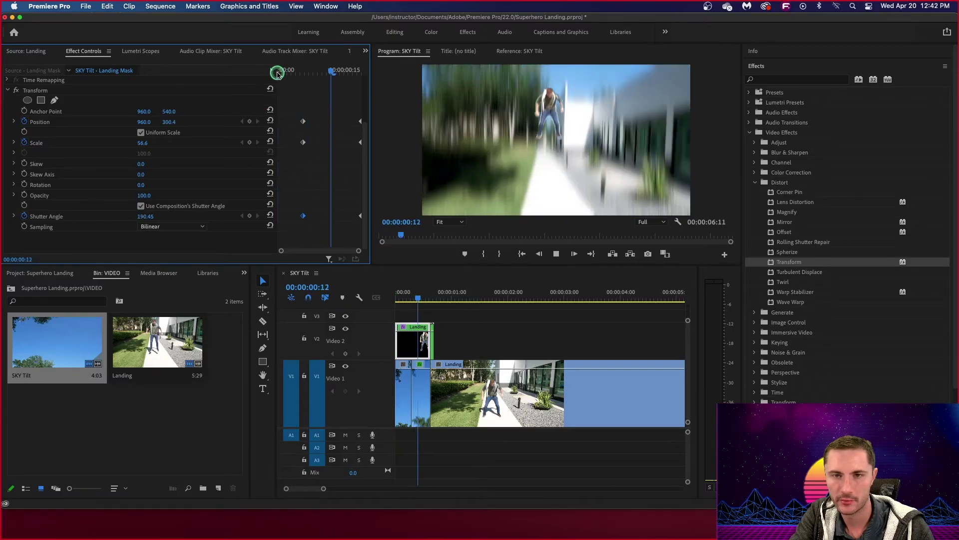
Step: Play the sequence from the start through to the walk toward the camera to check the delayed descent
{"action": "key", "text": "space"}
{"action": "left_click_drag", "start_coordinate": [479, 297], "coordinate": [364, 309]}
{"action": "key", "text": "space"}
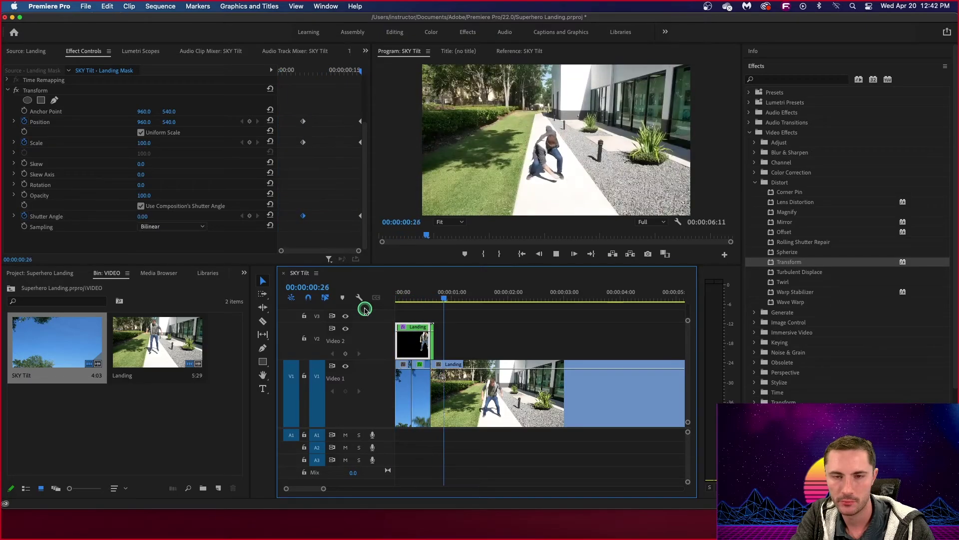
{"action": "left_click_drag", "start_coordinate": [422, 296], "coordinate": [376, 306]}
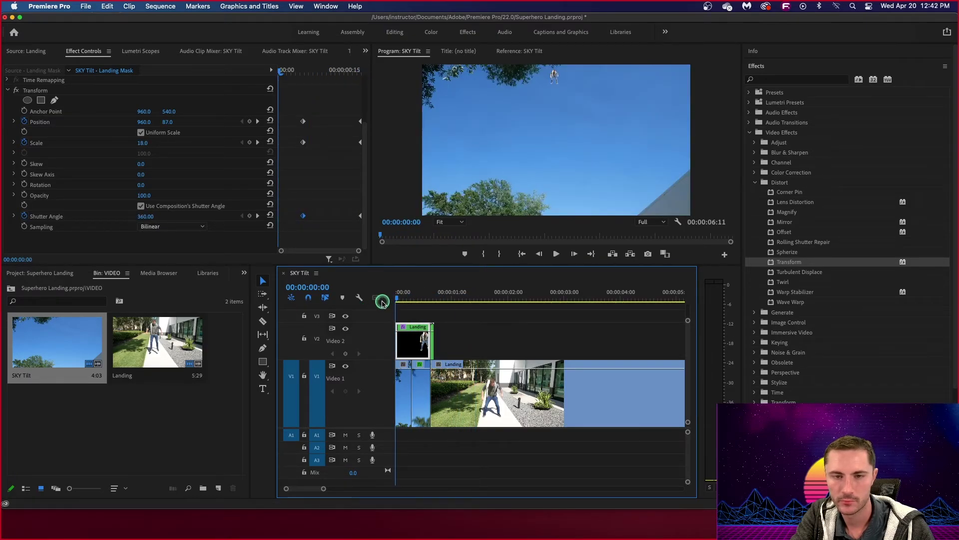
{"action": "key", "text": "space"}
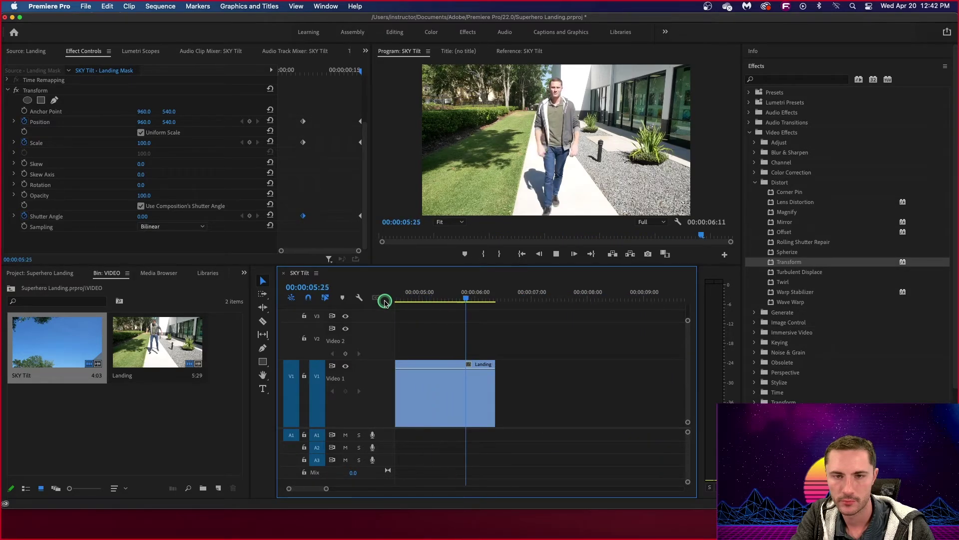
{"action": "key", "text": "space"}
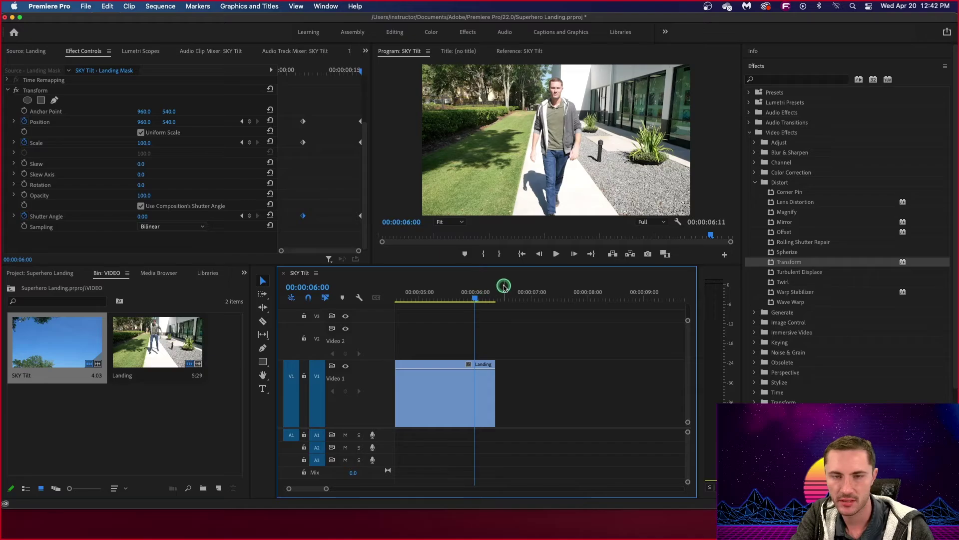
Step: Fit the whole sequence in the timeline view and replay it from 00:00:00:00 to examine the transition into the landing
{"action": "left_click", "coordinate": [419, 295]}
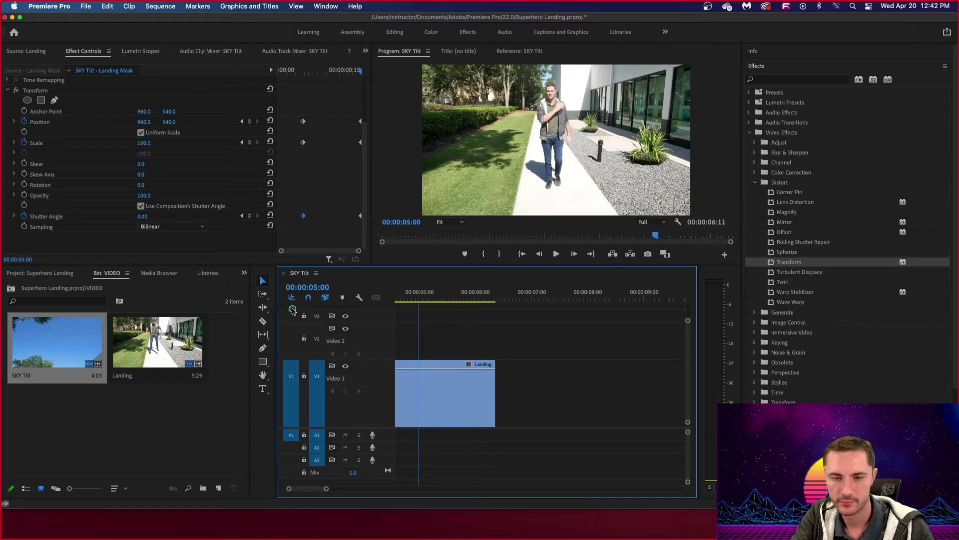
{"action": "left_click_drag", "start_coordinate": [293, 311], "coordinate": [292, 310]}
{"action": "key", "text": "minus"}
{"action": "key", "text": "minus"}
{"action": "key", "text": "minus"}
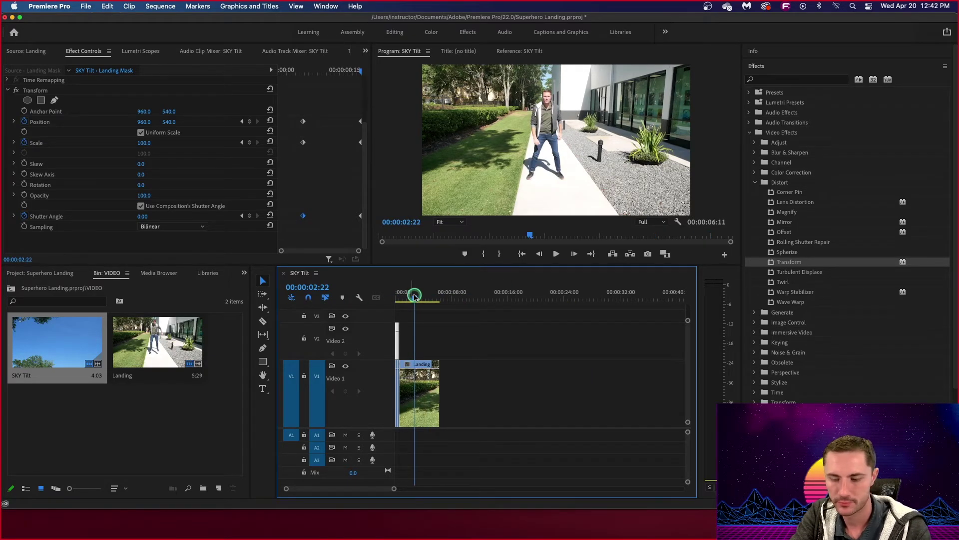
{"action": "key", "text": "equal"}
{"action": "key", "text": "equal"}
{"action": "key", "text": "Home"}
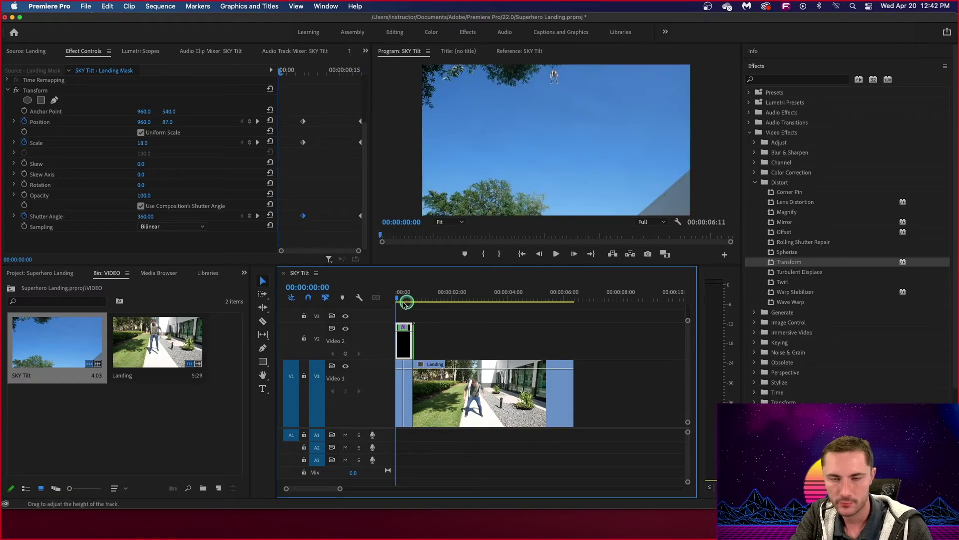
{"action": "mouse_move", "coordinate": [405, 302]}
{"action": "left_mouse_down"}
{"action": "mouse_move", "coordinate": [447, 301]}
{"action": "mouse_move", "coordinate": [366, 311]}
{"action": "mouse_move", "coordinate": [411, 302]}
{"action": "mouse_move", "coordinate": [396, 303]}
{"action": "left_mouse_up"}
{"action": "key", "text": "space"}
{"action": "key", "text": "space"}
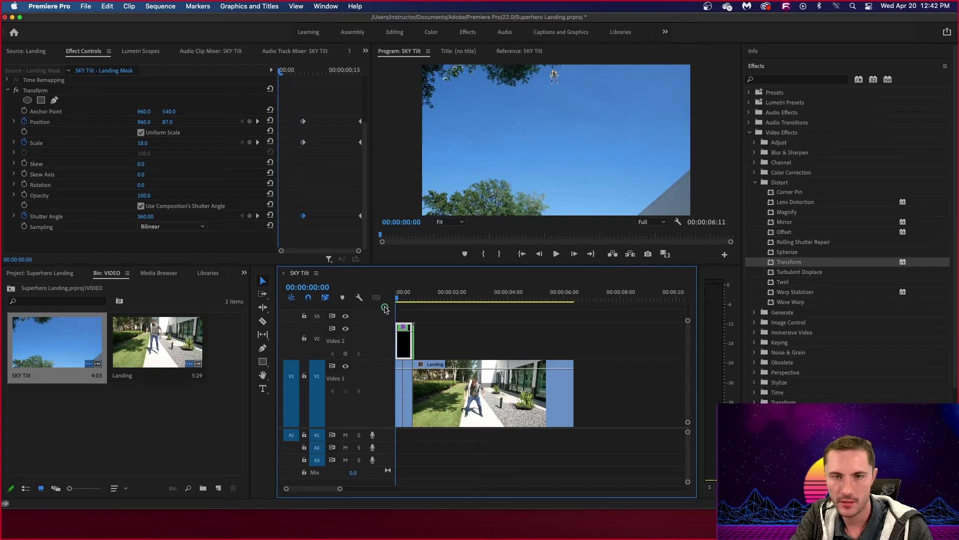
{"action": "key", "text": "space"}
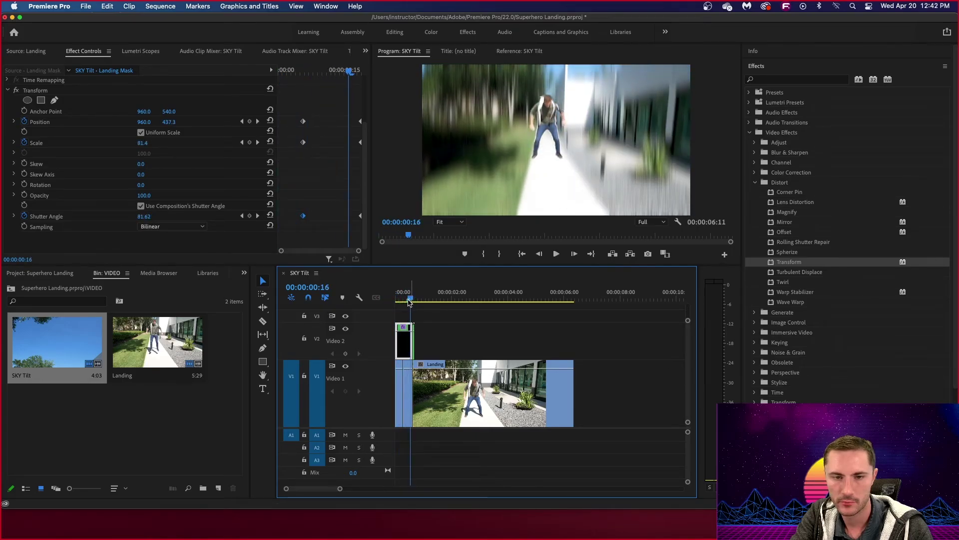
Step: Apply the Gaussian Blur effect to the Landing Mask clip on V2 at the start of the sequence
{"action": "left_click_drag", "start_coordinate": [409, 302], "coordinate": [384, 309]}
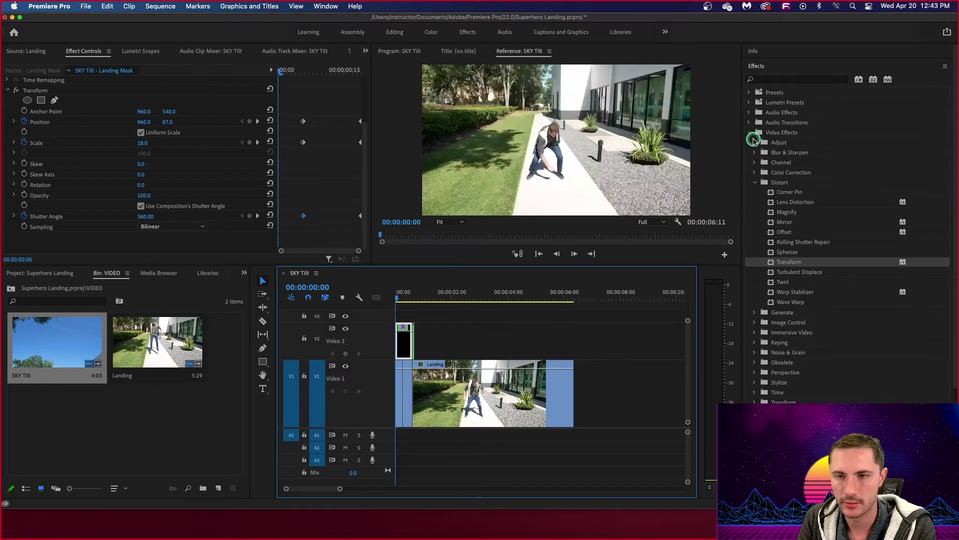
{"action": "left_click", "coordinate": [755, 152]}
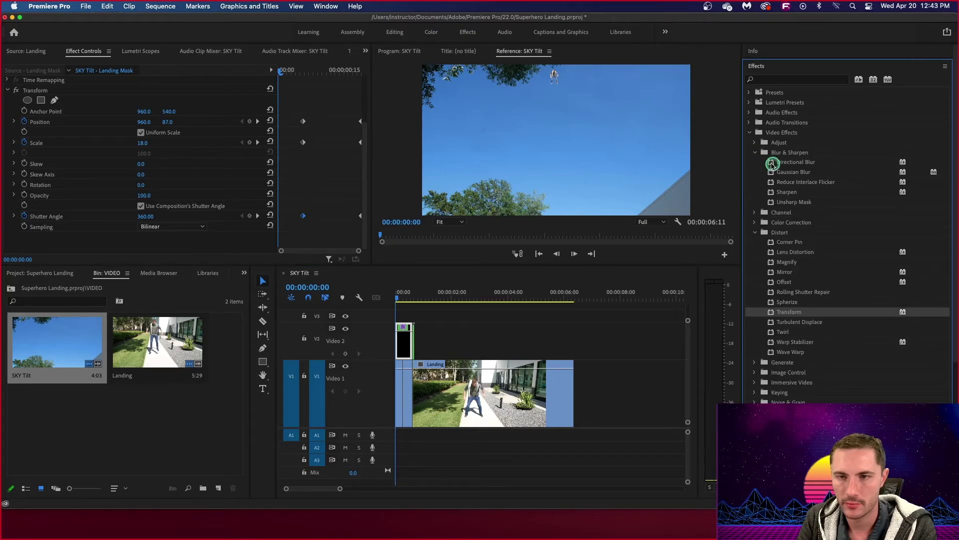
{"action": "left_click_drag", "start_coordinate": [788, 171], "coordinate": [796, 173]}
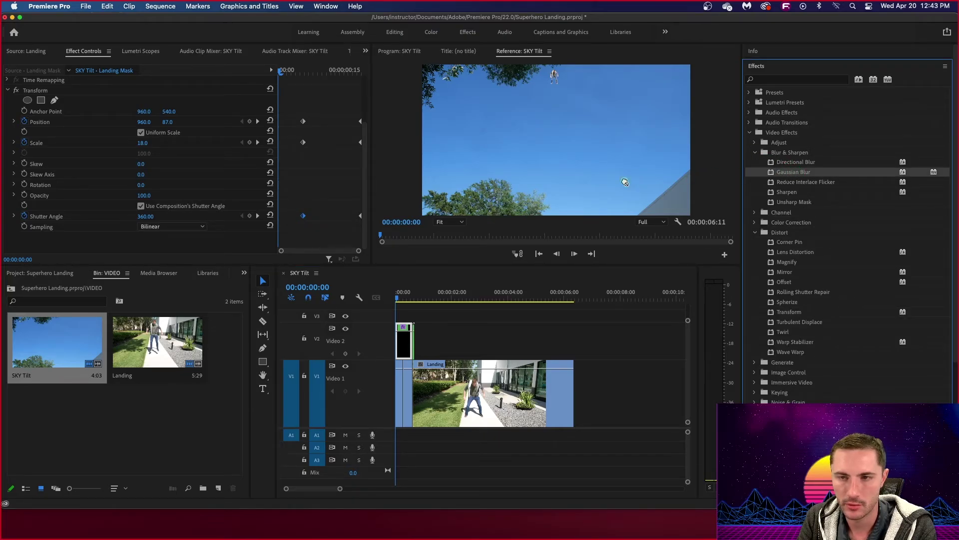
{"action": "left_click_drag", "start_coordinate": [417, 312], "coordinate": [406, 346]}
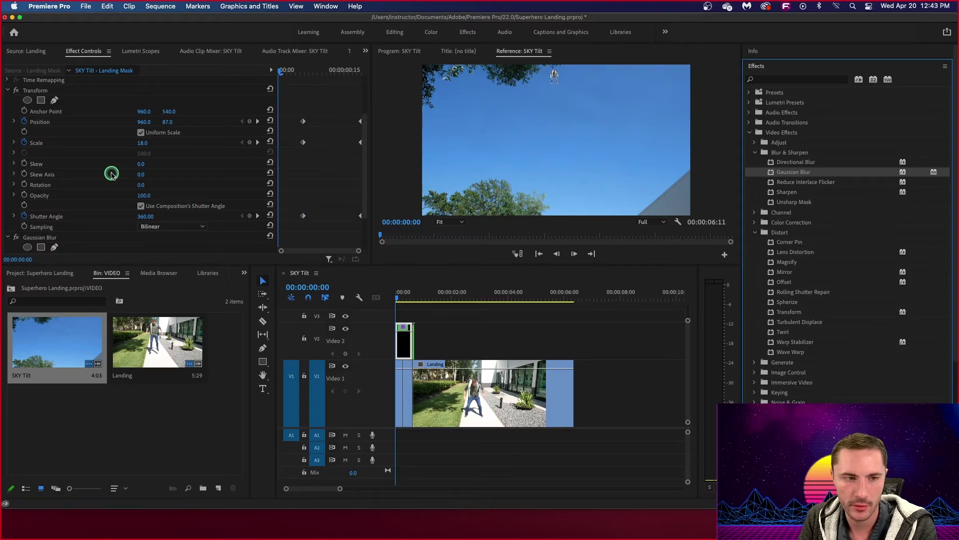
{"action": "scroll", "coordinate": [106, 175], "scroll_direction": "down", "scroll_amount": 3}
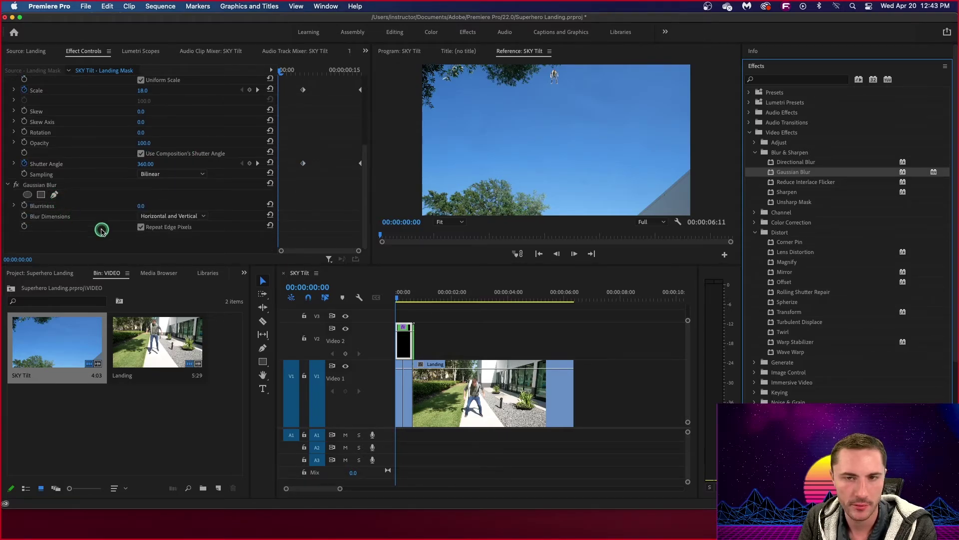
Step: Set the Landing Mask's Gaussian Blur to Vertical blur dimensions with a Blurriness of 55
{"action": "key", "text": "="}
{"action": "key", "text": "="}
{"action": "key", "text": "="}
{"action": "key", "text": "="}
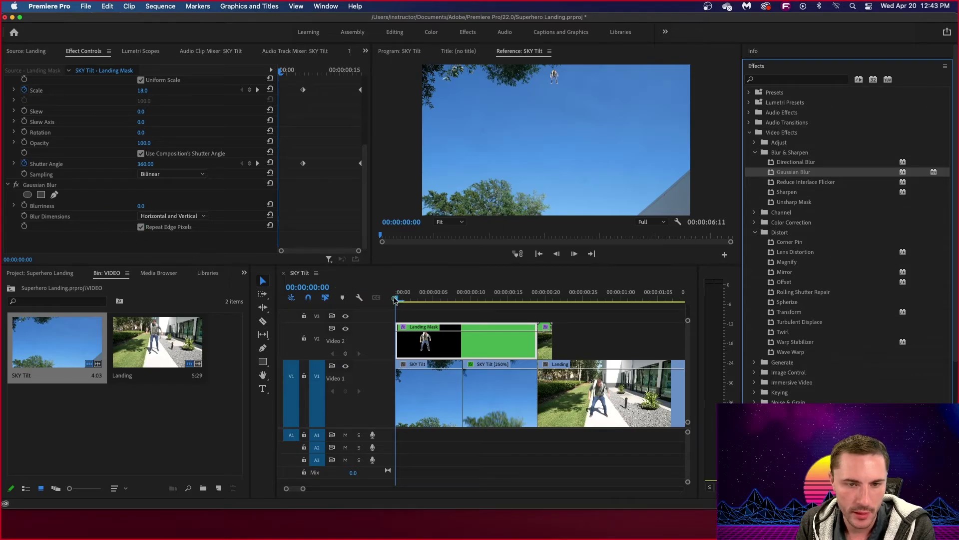
{"action": "mouse_move", "coordinate": [395, 298]}
{"action": "left_mouse_down"}
{"action": "mouse_move", "coordinate": [561, 299]}
{"action": "mouse_move", "coordinate": [390, 304]}
{"action": "left_mouse_up"}
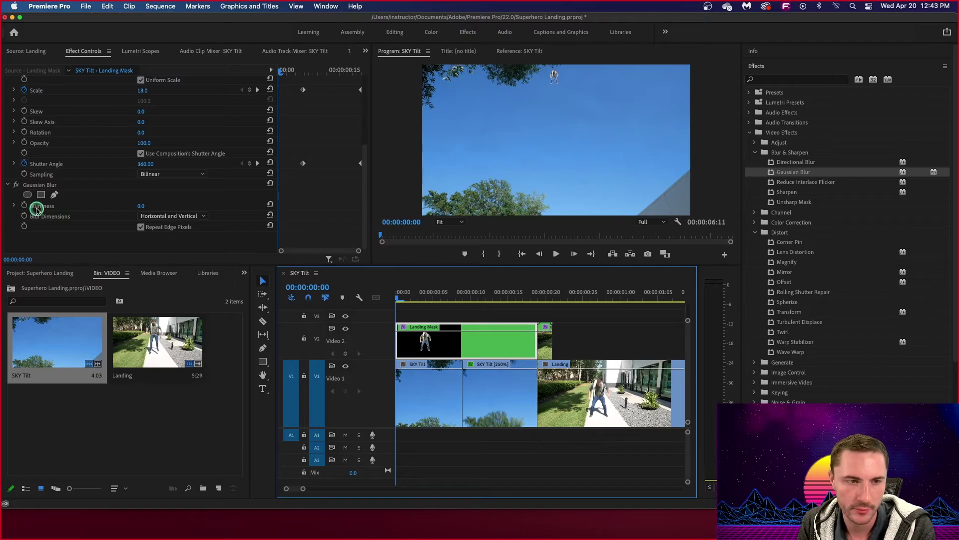
{"action": "left_click_drag", "start_coordinate": [142, 207], "coordinate": [146, 206]}
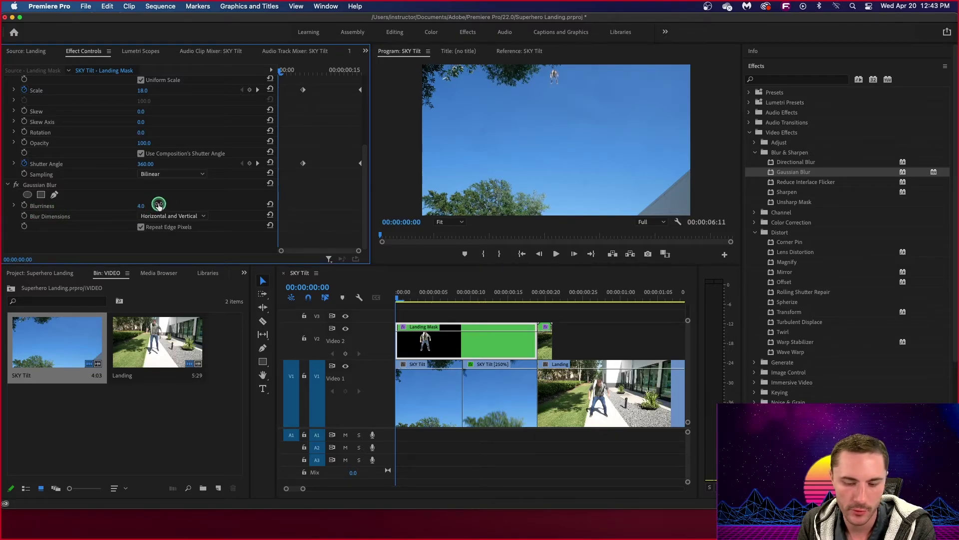
{"action": "left_click", "coordinate": [161, 214]}
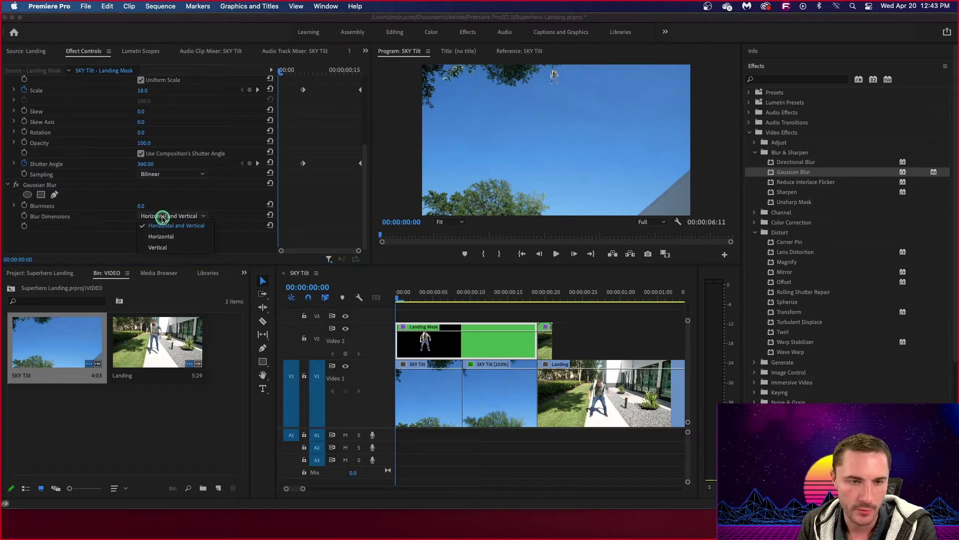
{"action": "left_click", "coordinate": [160, 244]}
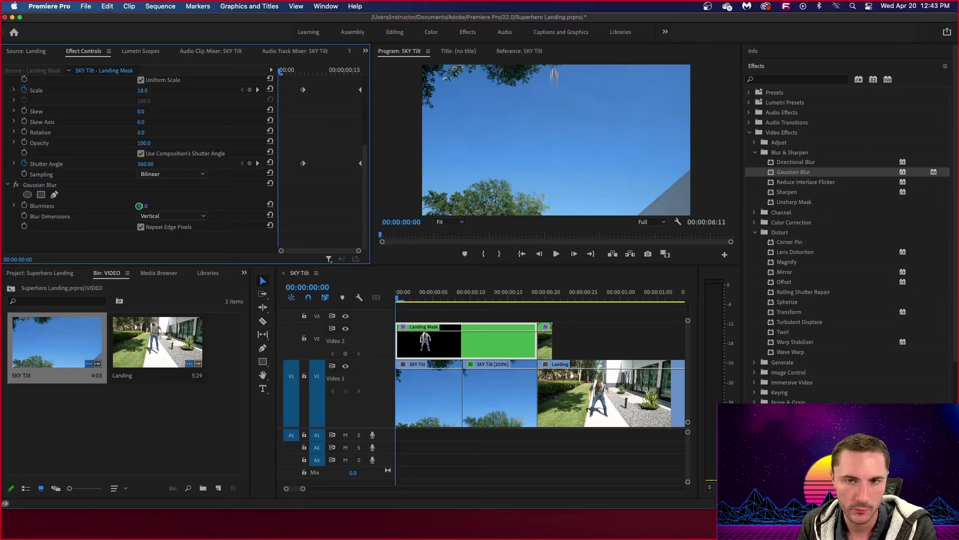
{"action": "left_click_drag", "start_coordinate": [162, 203], "coordinate": [140, 208]}
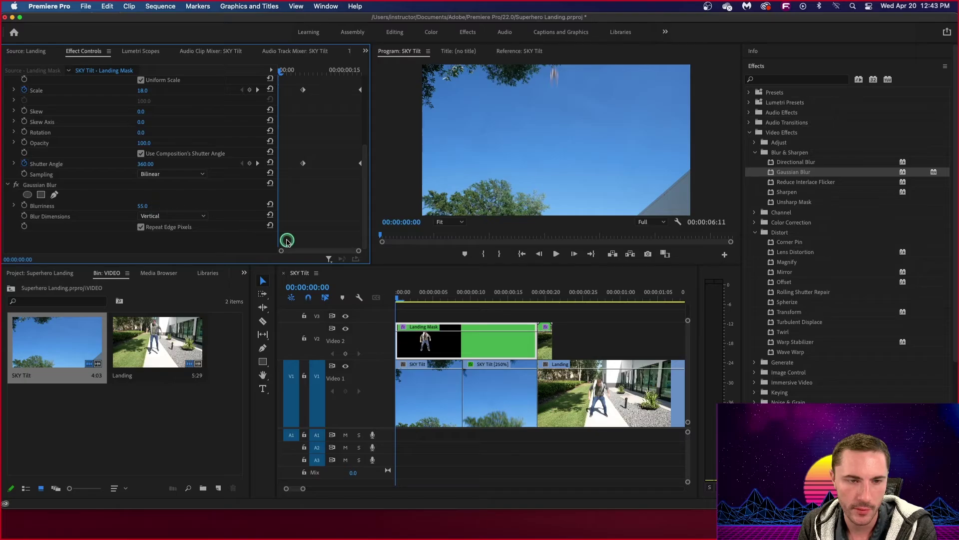
Step: Replay the sequence opening from 00:00:00:00 several times to check how the vertically blurred hero descends into the landing
{"action": "left_click", "coordinate": [407, 302]}
{"action": "left_click_drag", "start_coordinate": [408, 302], "coordinate": [303, 313]}
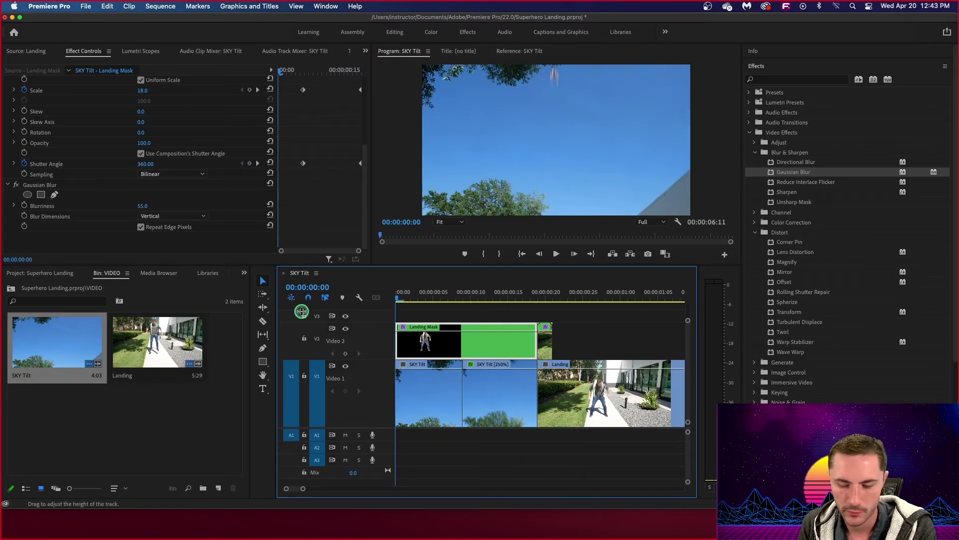
{"action": "key", "text": "space"}
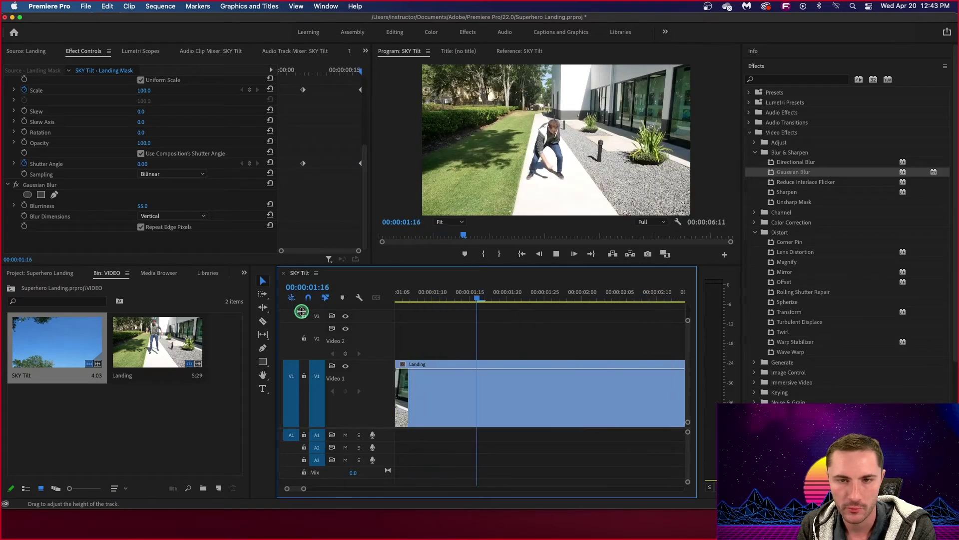
{"action": "key", "text": "space"}
{"action": "key", "text": "minus"}
{"action": "key", "text": "minus"}
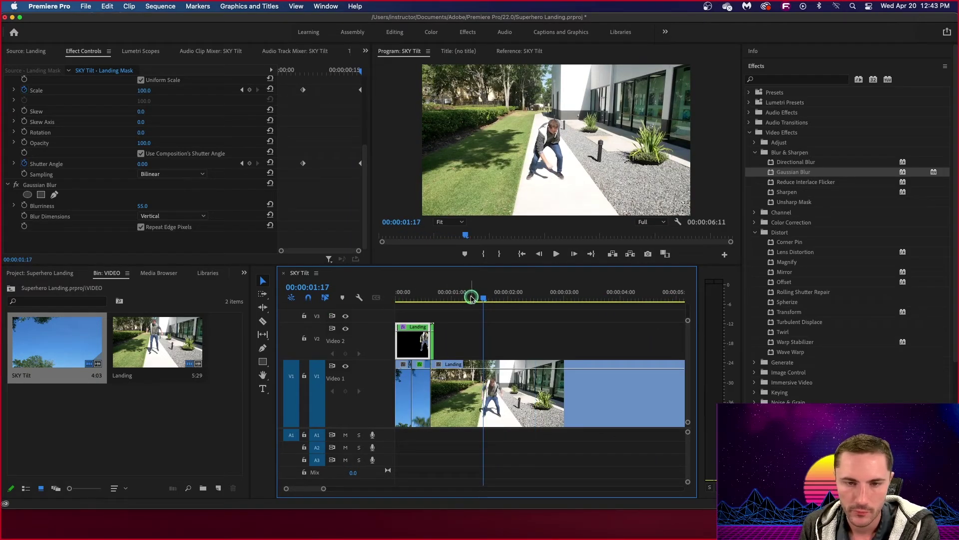
{"action": "left_click_drag", "start_coordinate": [482, 298], "coordinate": [368, 314]}
{"action": "key", "text": "space"}
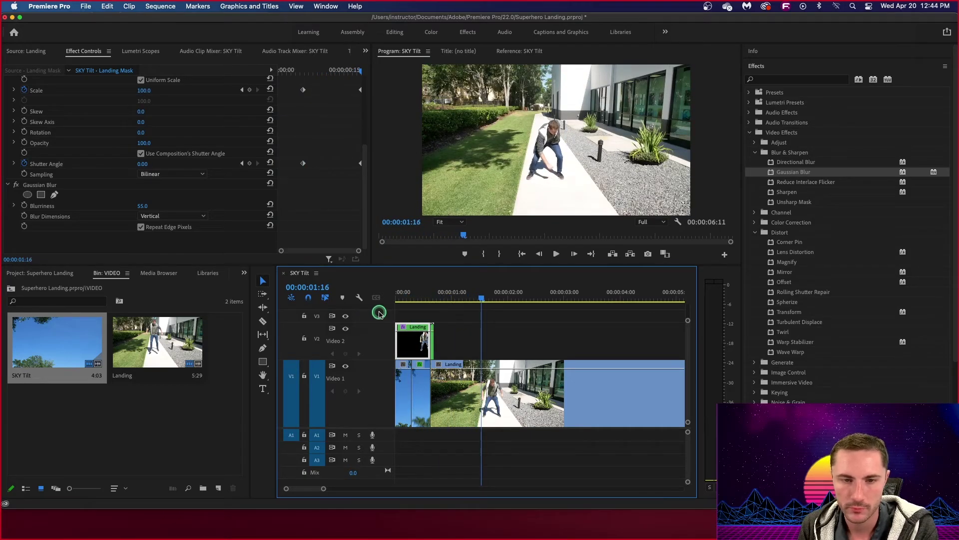
{"action": "key", "text": "Home"}
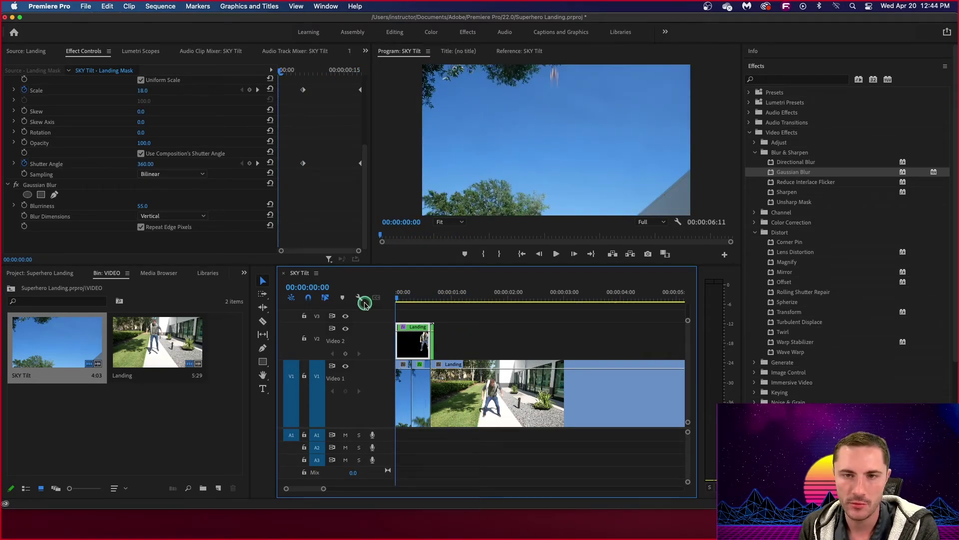
{"action": "key", "text": "space"}
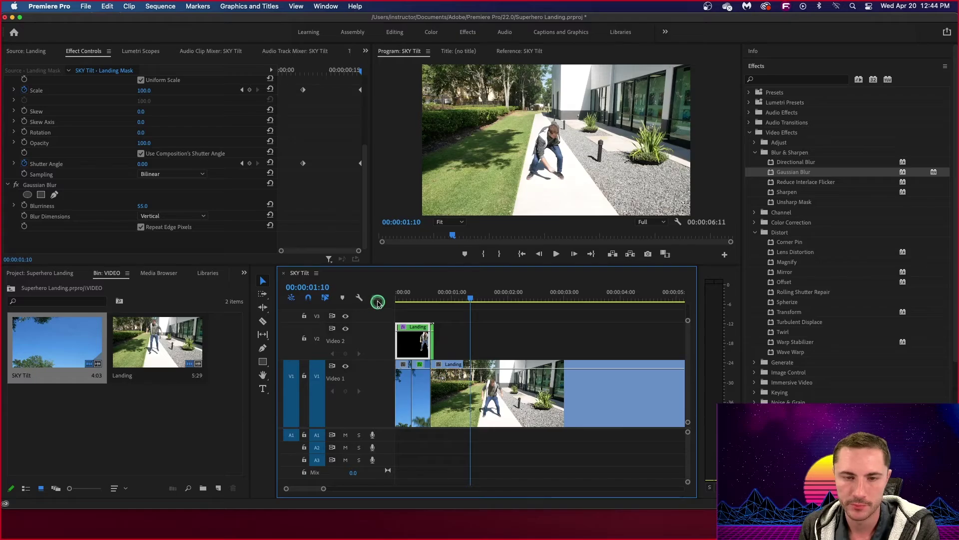
{"action": "key", "text": "Home"}
{"action": "key", "text": "space"}
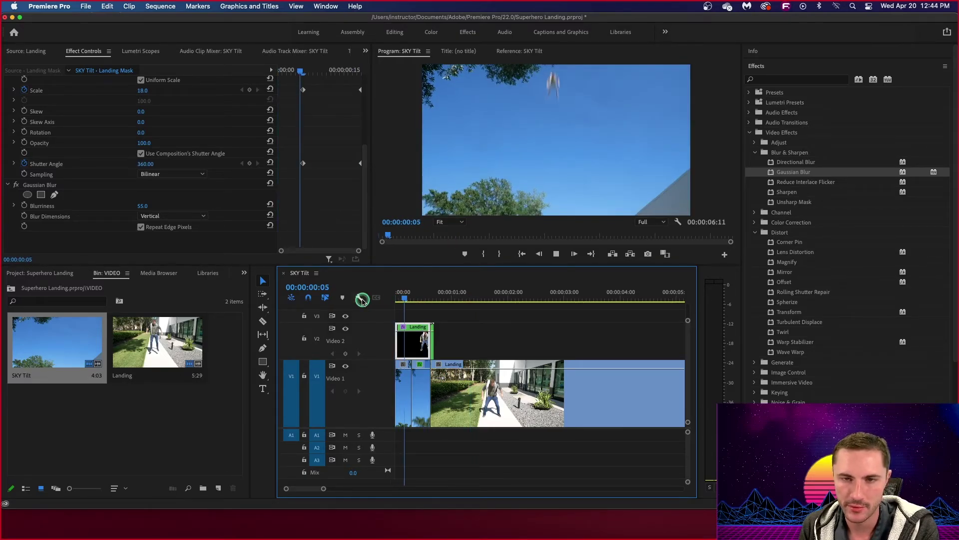
{"action": "key", "text": "space"}
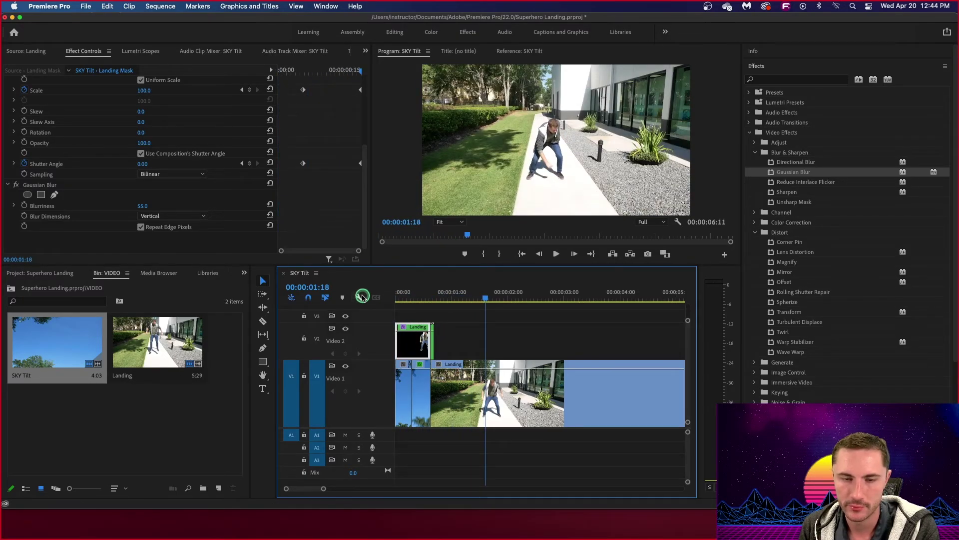
{"action": "left_click_drag", "start_coordinate": [427, 296], "coordinate": [397, 296]}
{"action": "key", "text": "space"}
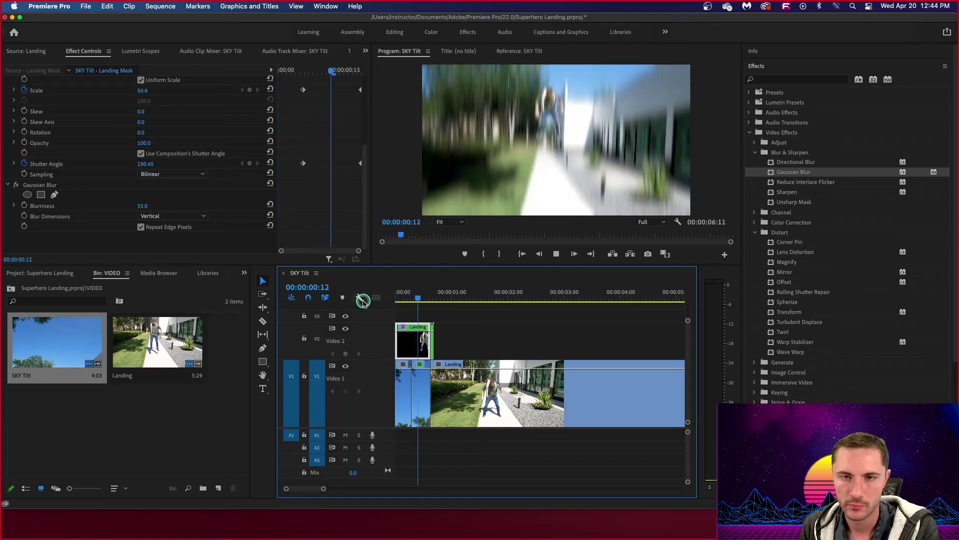
{"action": "key", "text": "space"}
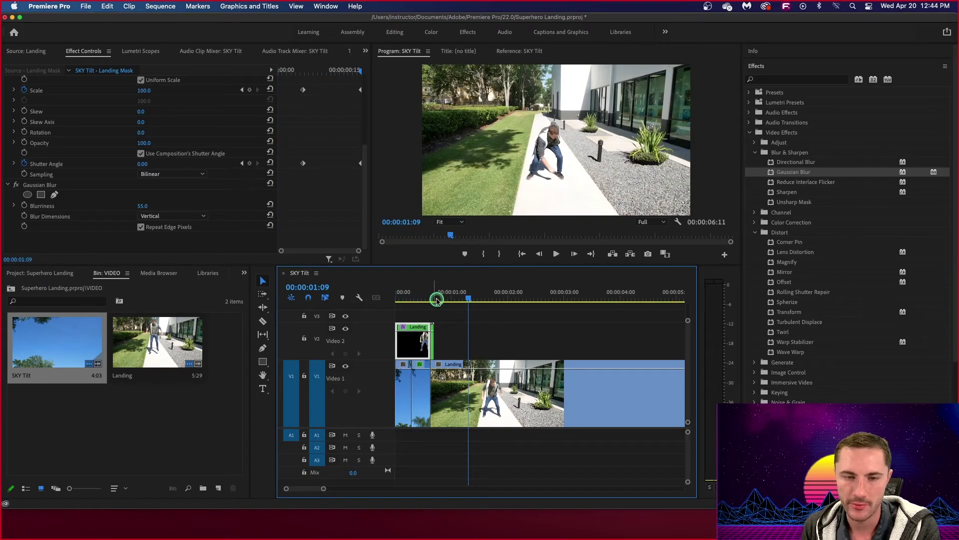
{"action": "left_click_drag", "start_coordinate": [436, 300], "coordinate": [349, 313]}
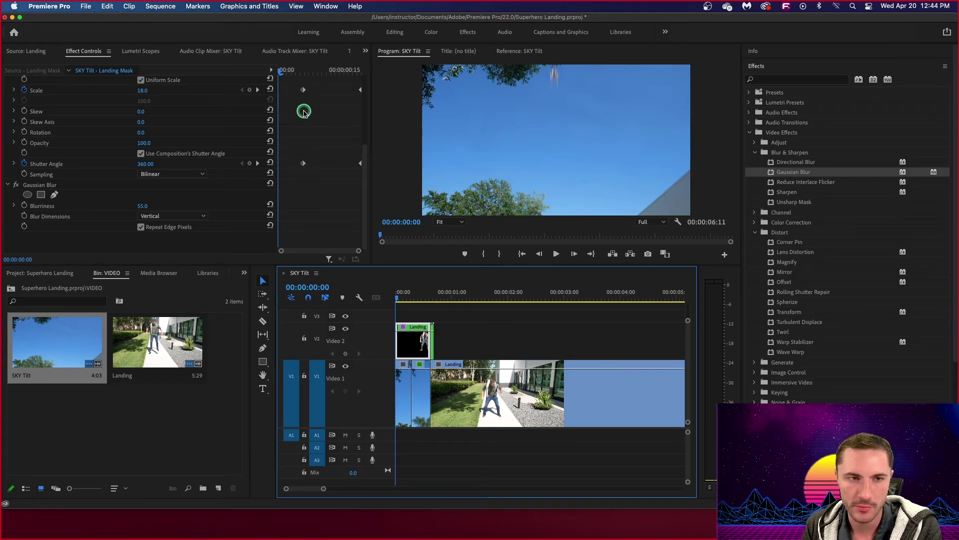
Step: Move the Landing Mask's starting Transform Position and Scale keyframes to about 00:00:00:08 to delay the descent further
{"action": "scroll", "coordinate": [304, 113], "scroll_direction": "up", "scroll_amount": 4}
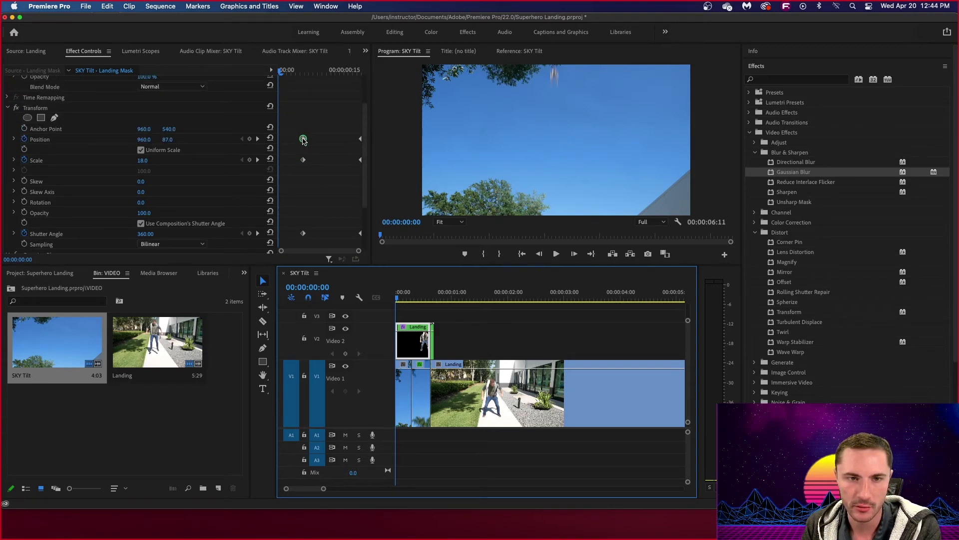
{"action": "left_click_drag", "start_coordinate": [305, 140], "coordinate": [324, 167]}
{"action": "left_click", "coordinate": [303, 161]}
Step: Replay the opening from the start repeatedly to check the hero's retimed drop against the sky tilt and landing
{"action": "left_click", "coordinate": [403, 285]}
{"action": "left_click_drag", "start_coordinate": [399, 299], "coordinate": [385, 300]}
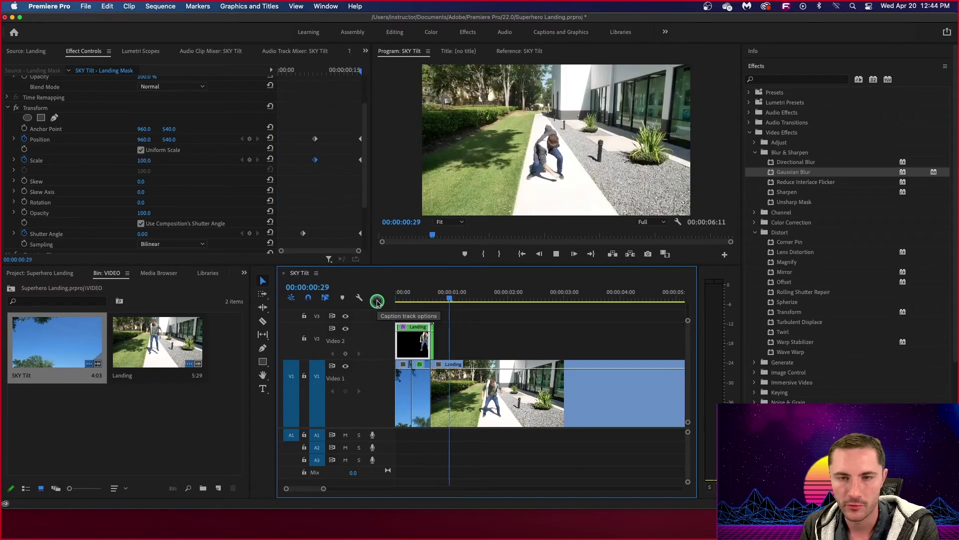
{"action": "key", "text": "space"}
{"action": "key", "text": "Home"}
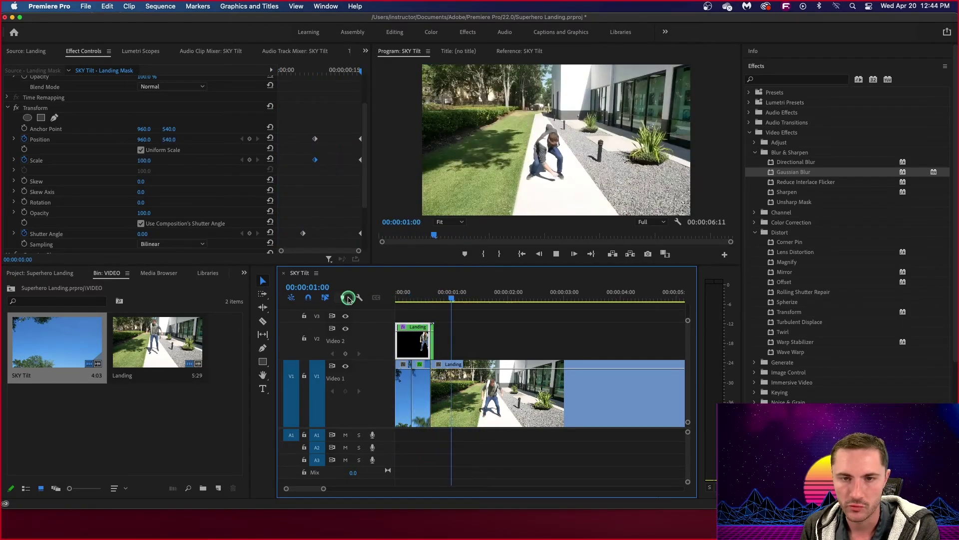
{"action": "key", "text": "space"}
{"action": "key", "text": "Home"}
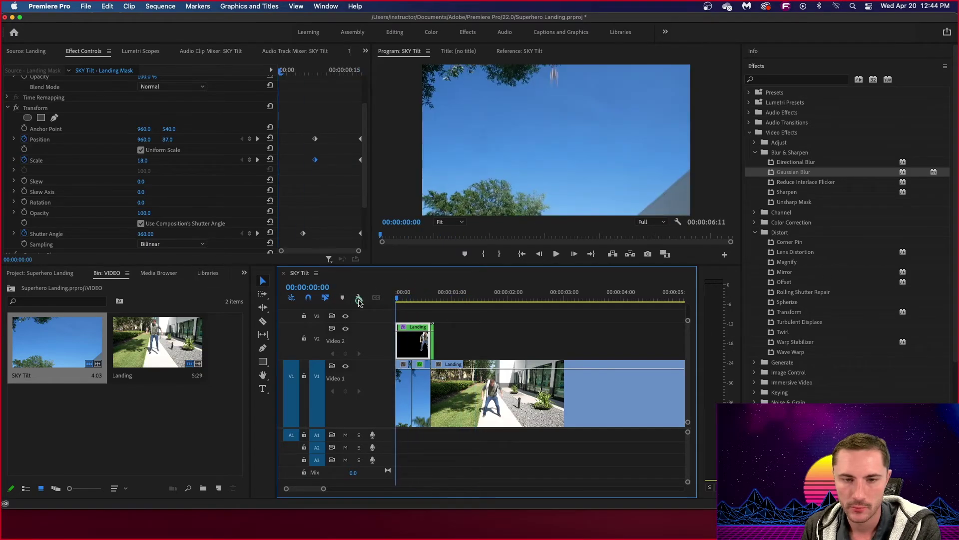
{"action": "key", "text": "space"}
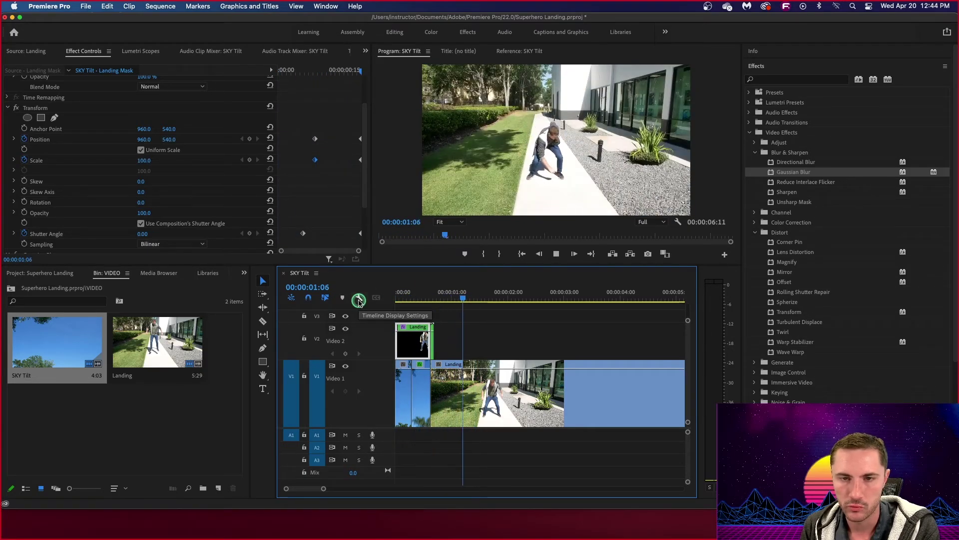
{"action": "key", "text": "space"}
{"action": "key", "text": "Home"}
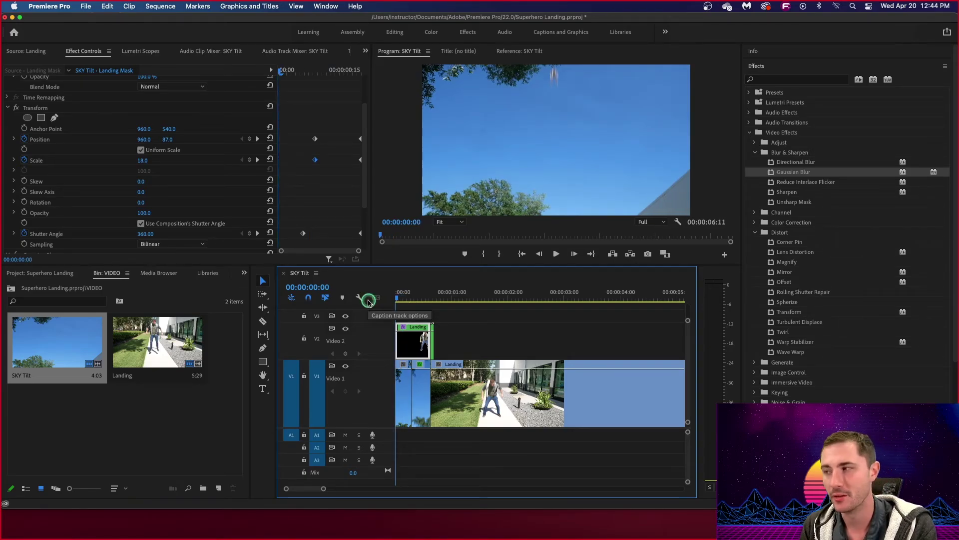
{"action": "key", "text": "space"}
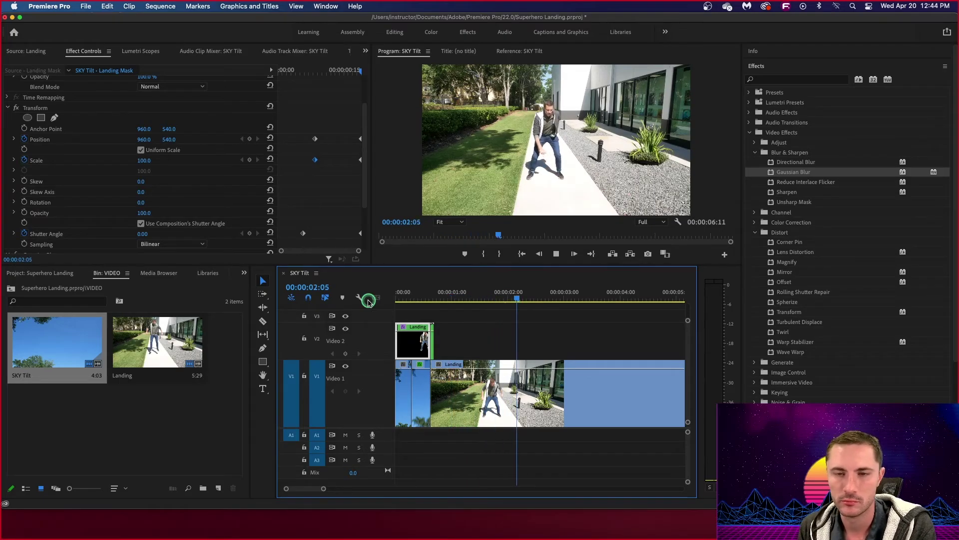
{"action": "key", "text": "space"}
{"action": "left_click_drag", "start_coordinate": [410, 301], "coordinate": [387, 302]}
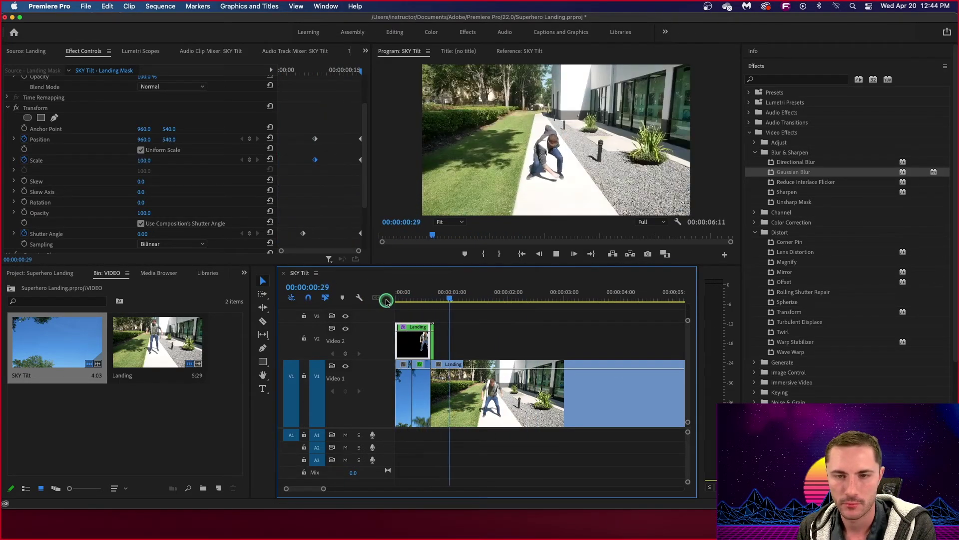
{"action": "key", "text": "space"}
{"action": "left_click", "coordinate": [399, 300]}
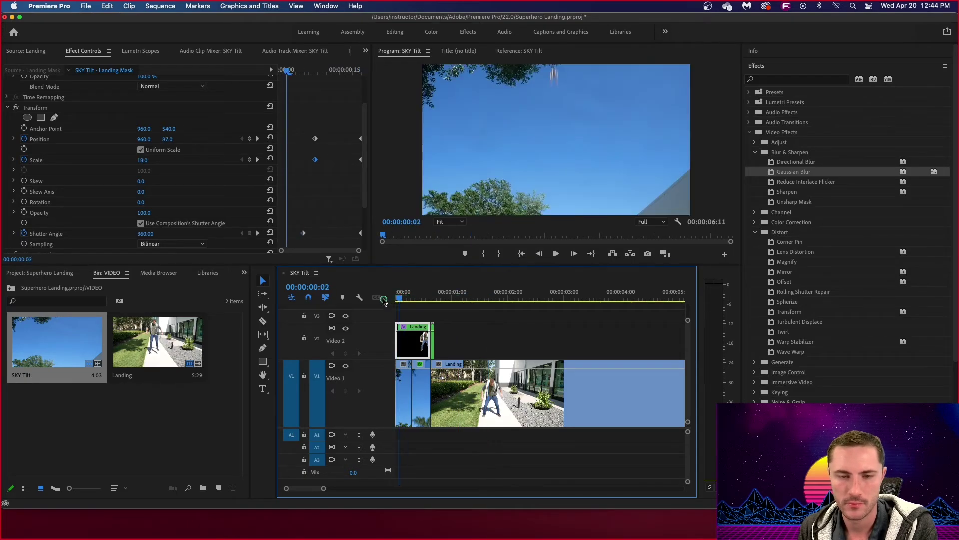
{"action": "key", "text": "space"}
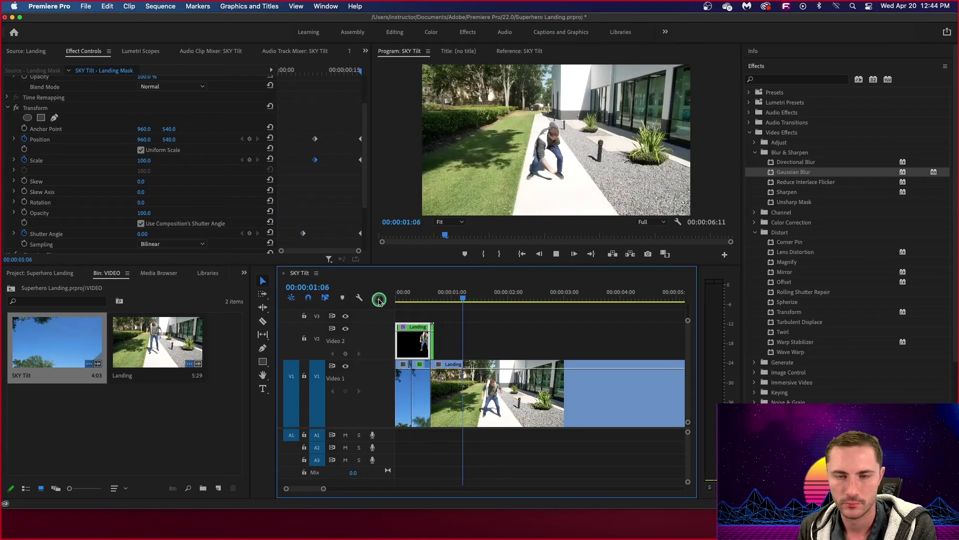
{"action": "key", "text": "space"}
{"action": "left_click_drag", "start_coordinate": [414, 302], "coordinate": [384, 304]}
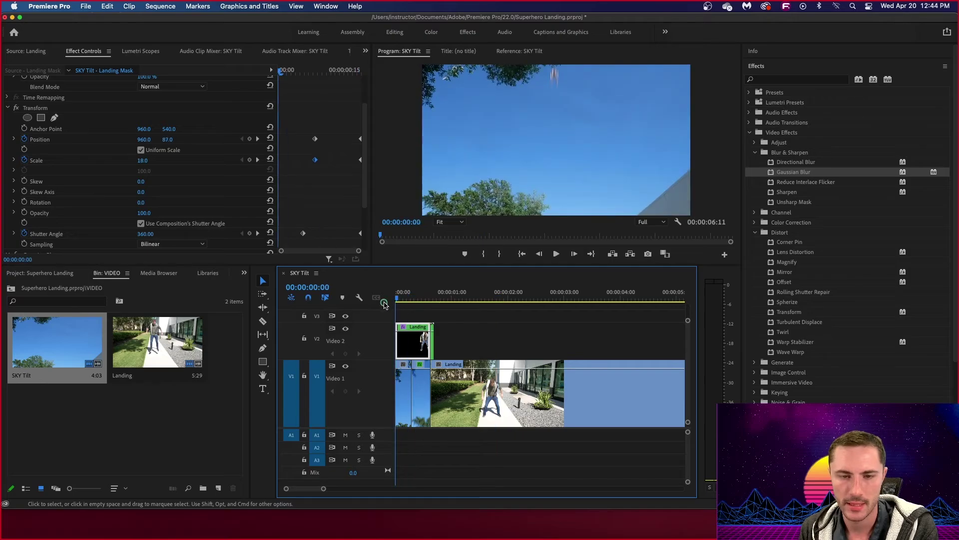
{"action": "key", "text": "space"}
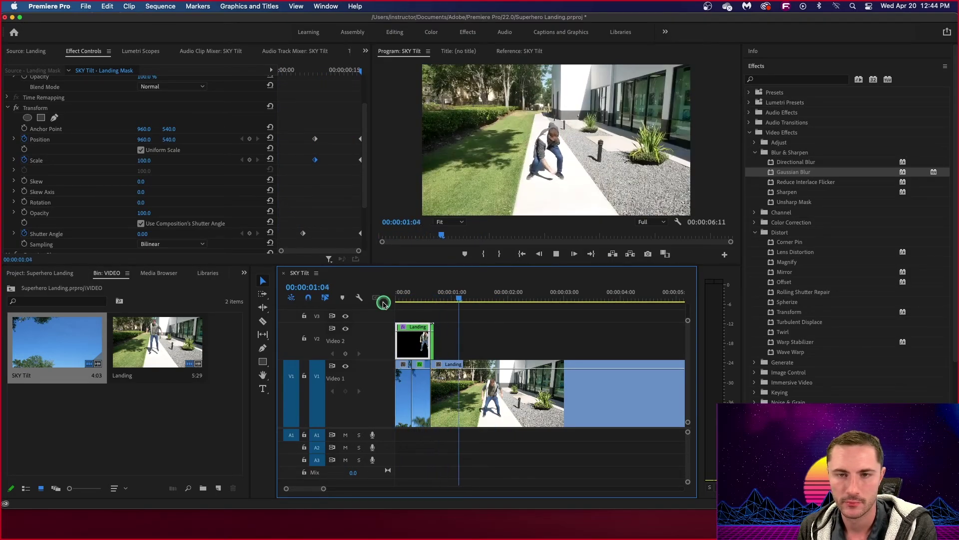
{"action": "left_click_drag", "start_coordinate": [410, 298], "coordinate": [393, 302]}
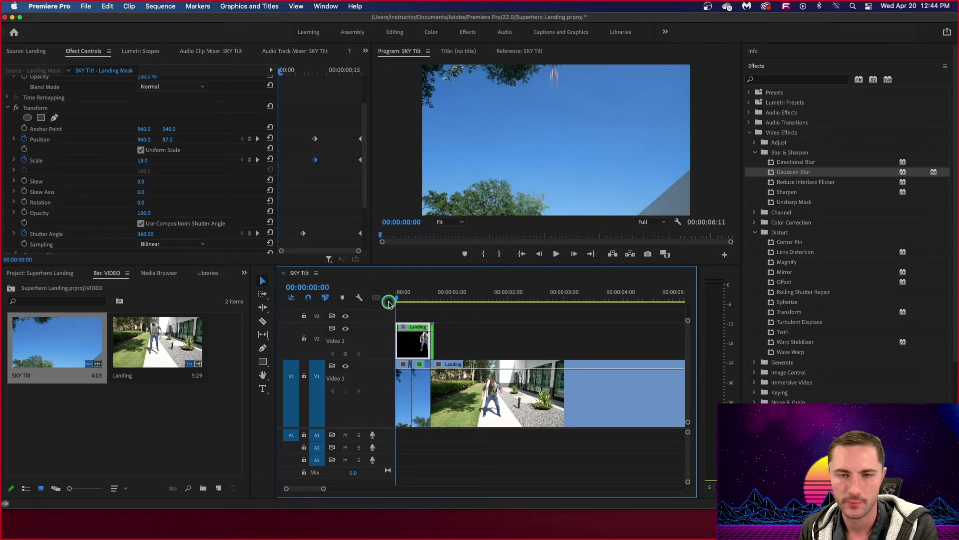
Step: Play the sequence from 00:00:00:00 through the landing several more times to judge the timing of the hero's fall
{"action": "key", "text": "space"}
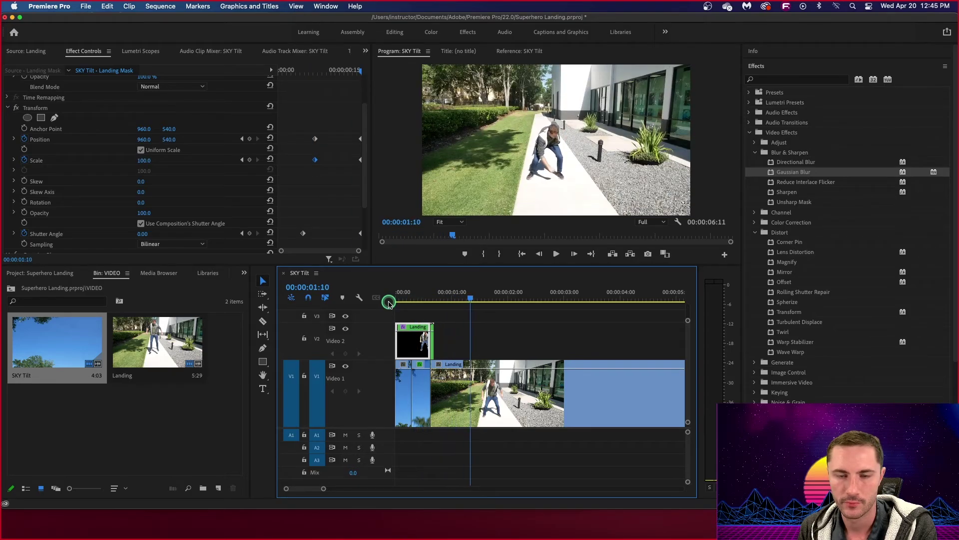
{"action": "left_click", "coordinate": [397, 302]}
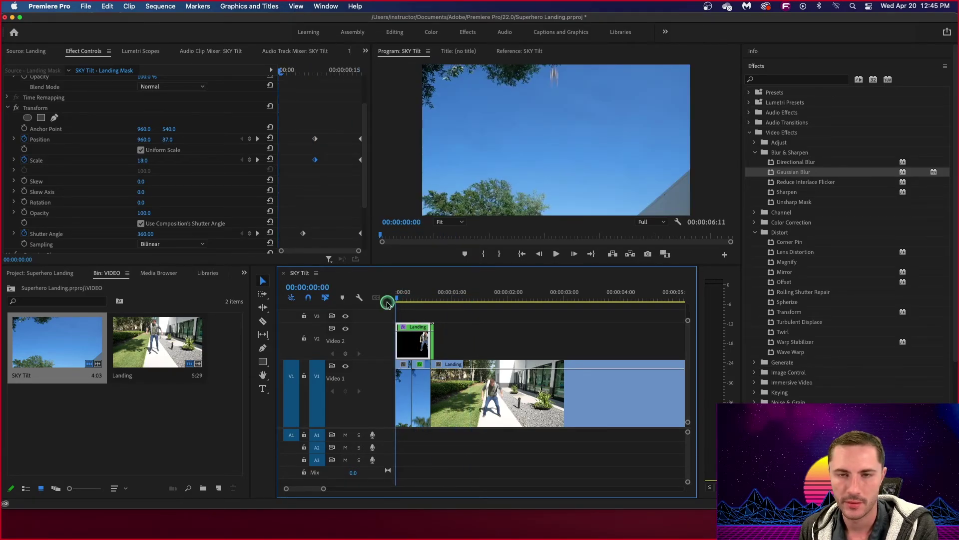
{"action": "key", "text": "space"}
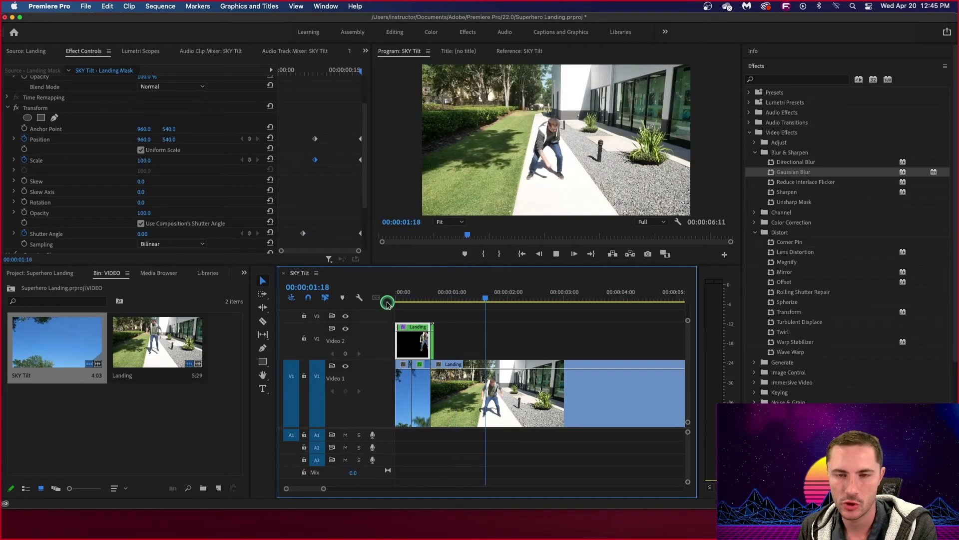
{"action": "key", "text": "space"}
{"action": "left_click", "coordinate": [397, 300]}
{"action": "key", "text": "space"}
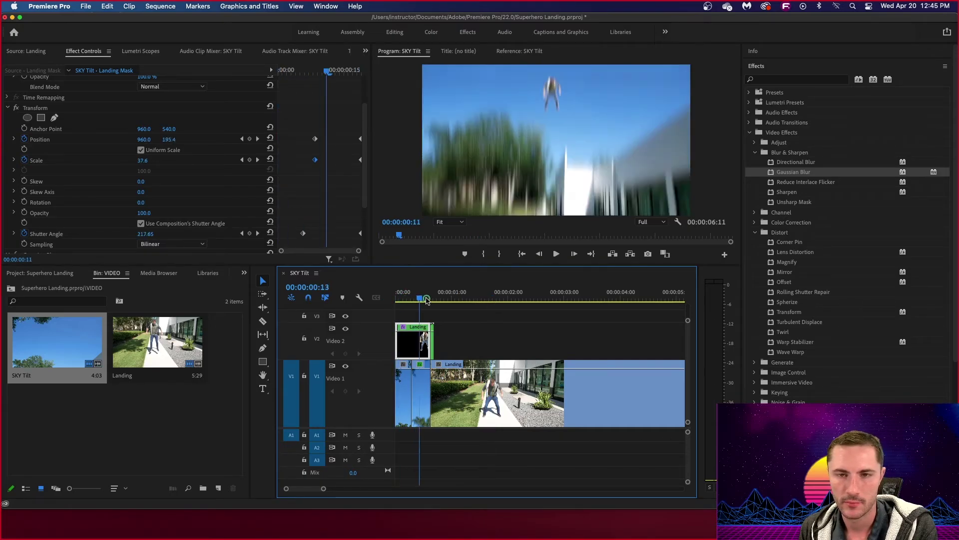
{"action": "left_click", "coordinate": [395, 305]}
{"action": "left_click", "coordinate": [396, 306]}
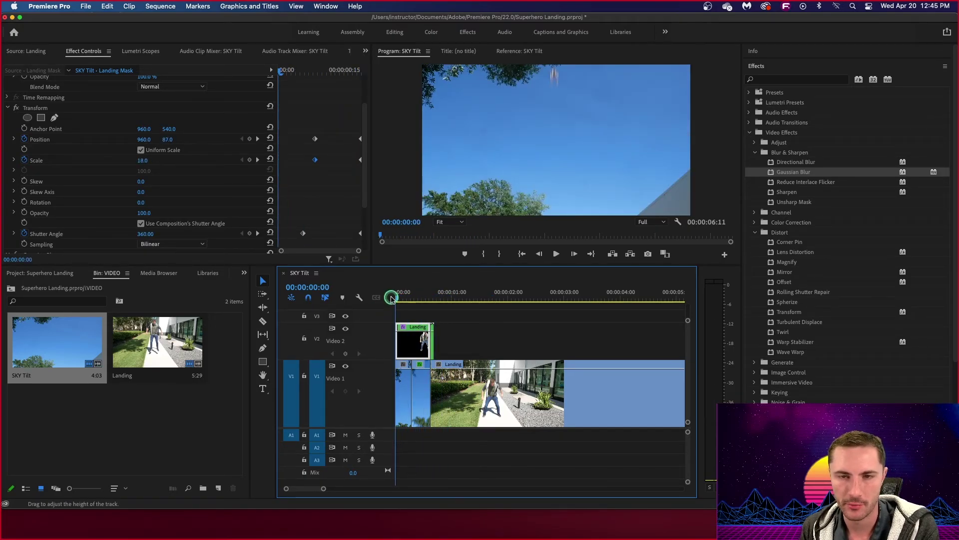
{"action": "key", "text": "space"}
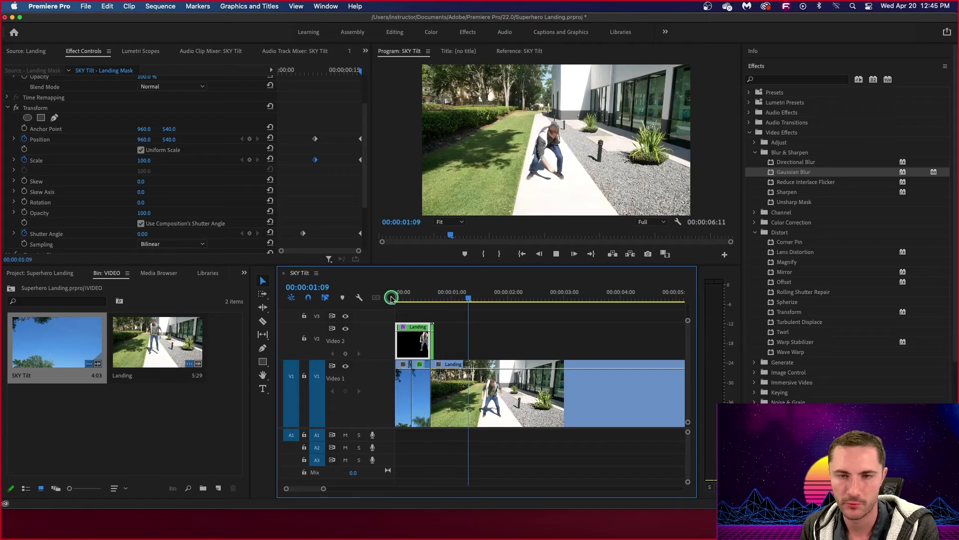
{"action": "key", "text": "space"}
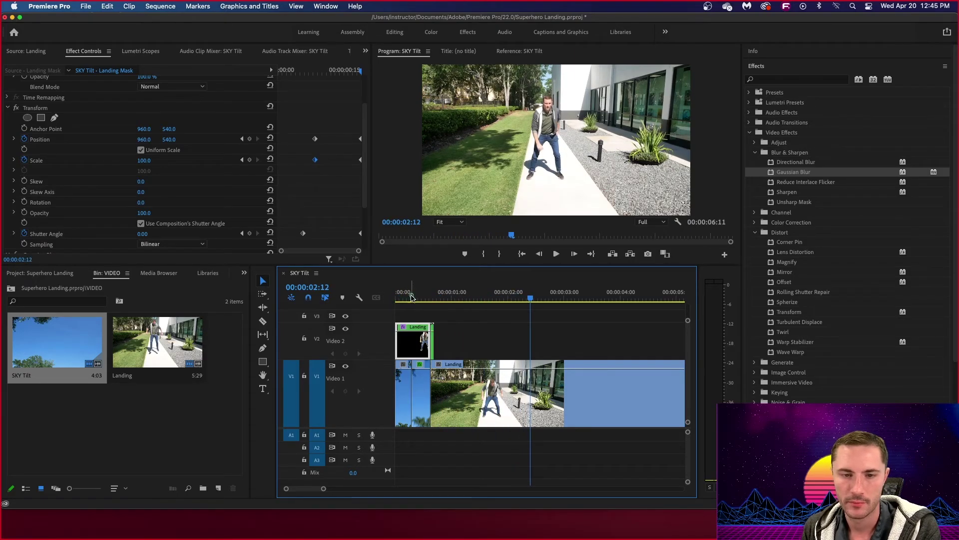
{"action": "left_click_drag", "start_coordinate": [412, 298], "coordinate": [339, 305]}
{"action": "key", "text": "space"}
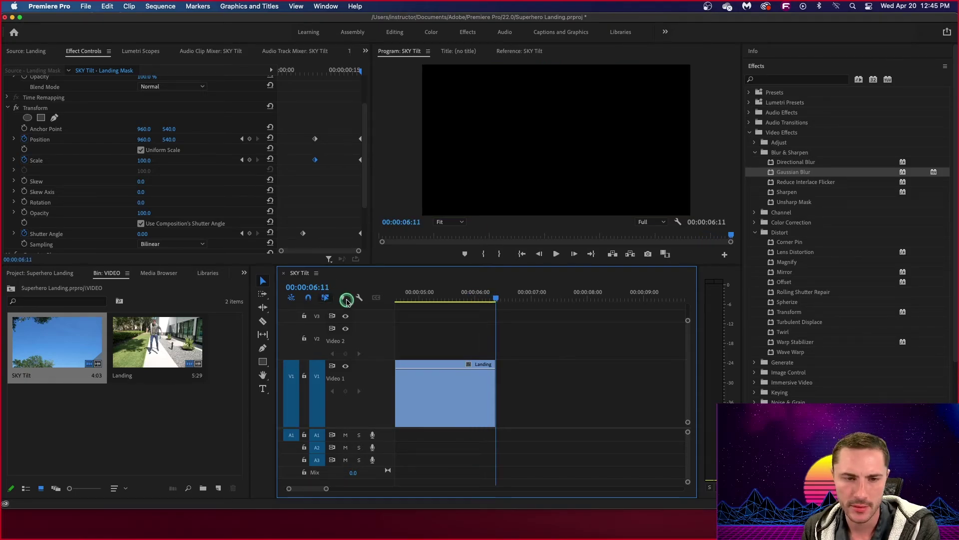
Step: Zoom the timeline out to fit the whole sequence, return to 00:00:00:00 and maximize the Program monitor
{"action": "key", "text": "minus"}
{"action": "key", "text": "minus"}
{"action": "key", "text": "minus"}
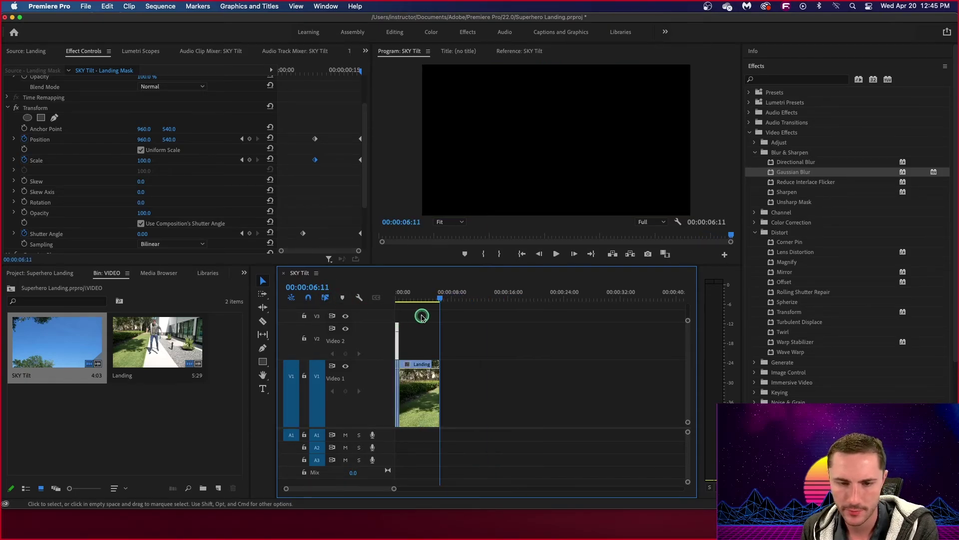
{"action": "key", "text": "equal"}
{"action": "key", "text": "equal"}
{"action": "key", "text": "minus"}
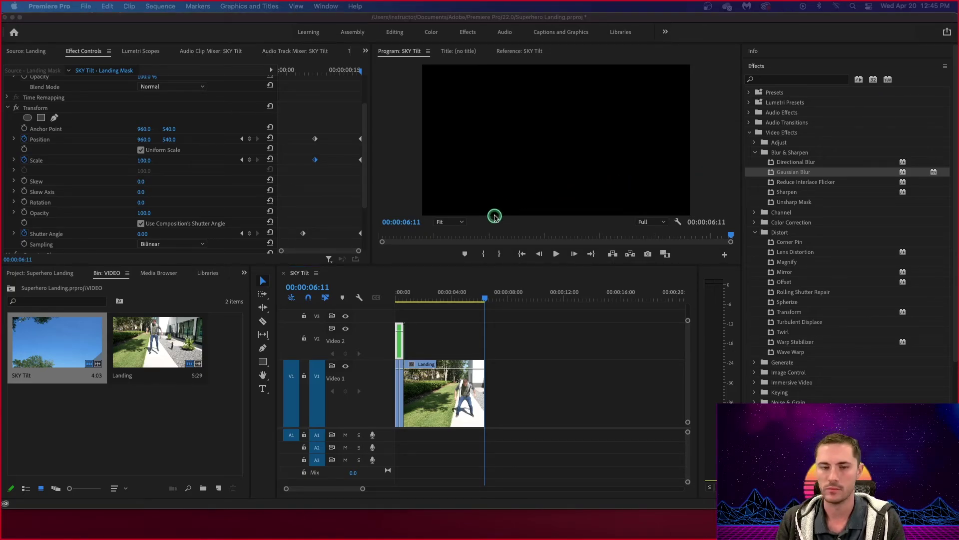
{"action": "left_click", "coordinate": [488, 300]}
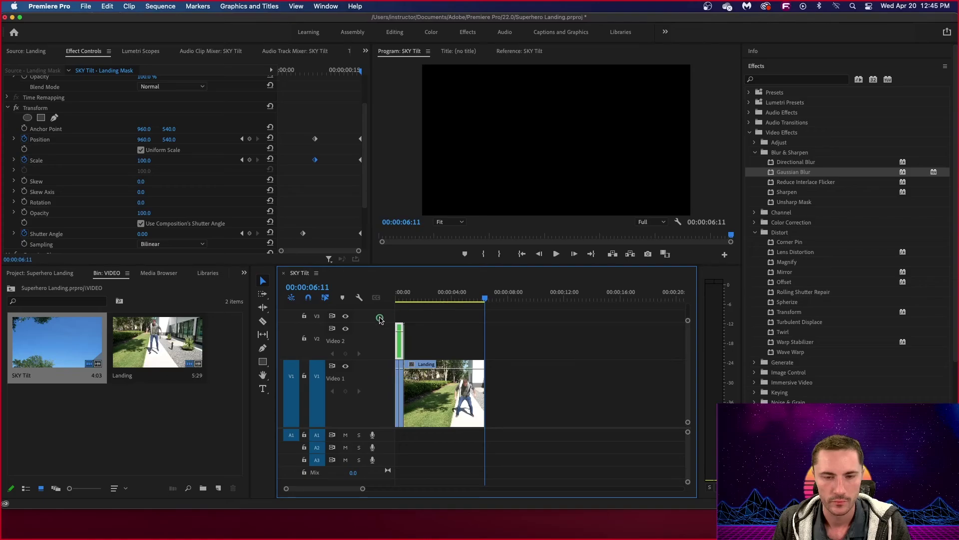
{"action": "left_click_drag", "start_coordinate": [427, 298], "coordinate": [388, 302]}
{"action": "left_click", "coordinate": [381, 186]}
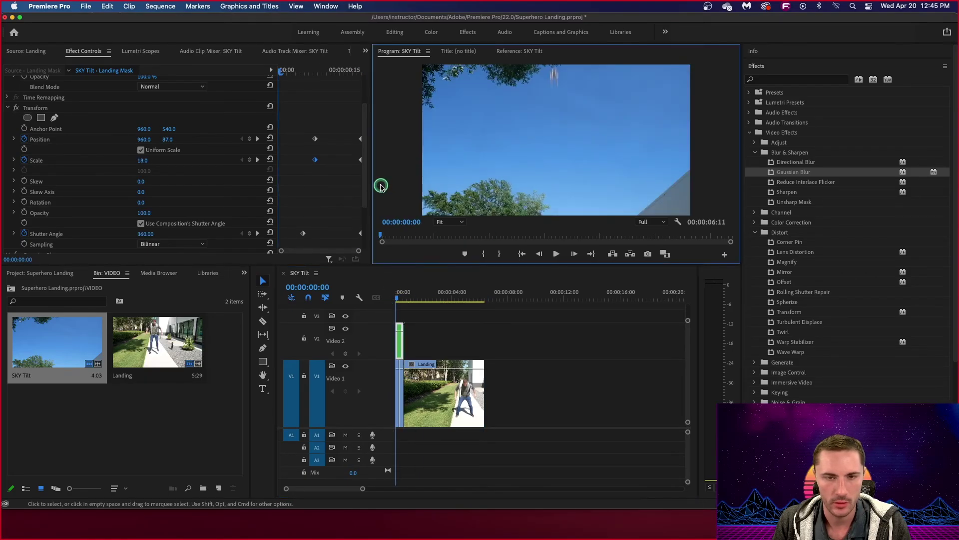
{"action": "key", "text": "grave"}
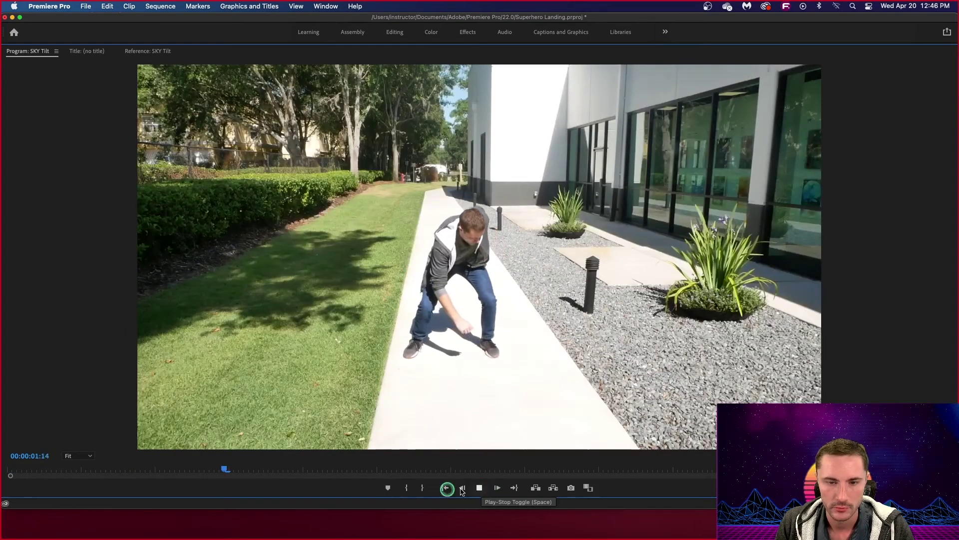
Step: Review the landing repeatedly from the start in the maximized Program monitor, and restore the normal panel layout
{"action": "left_click", "coordinate": [479, 488]}
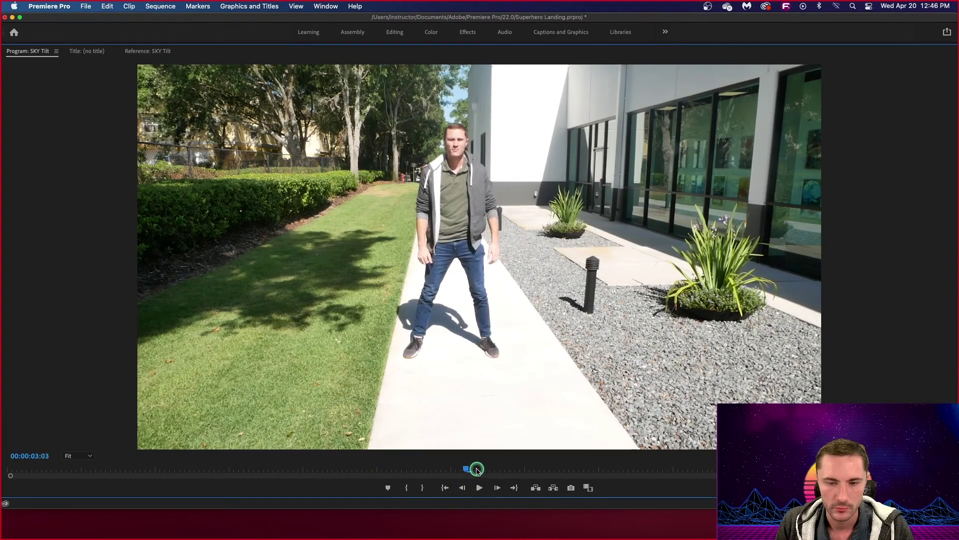
{"action": "left_click_drag", "start_coordinate": [451, 472], "coordinate": [29, 462]}
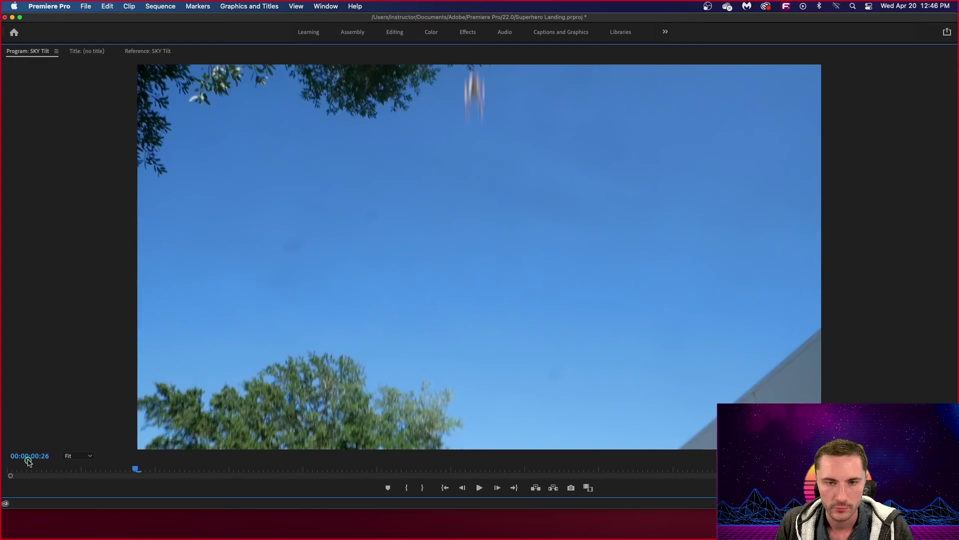
{"action": "key", "text": "Home"}
{"action": "left_click", "coordinate": [482, 490]}
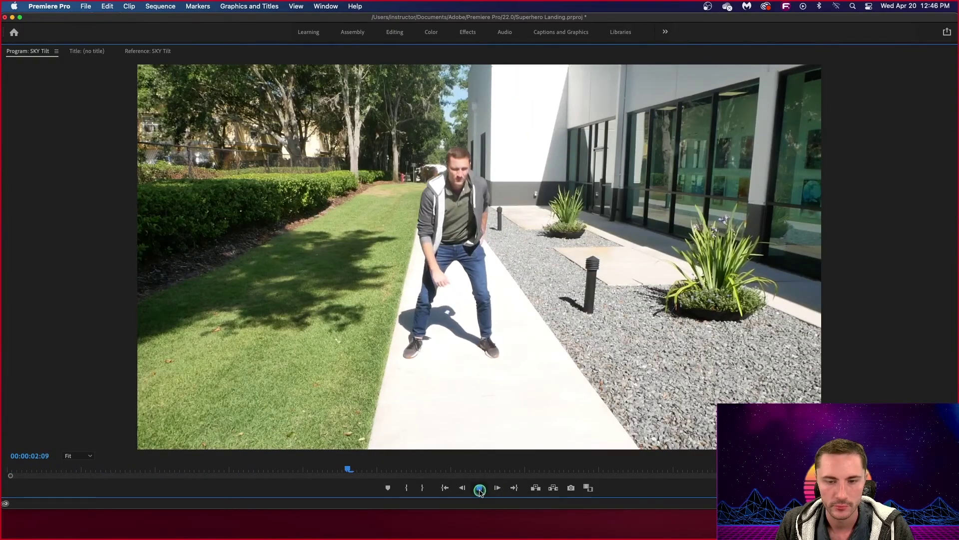
{"action": "left_click_drag", "start_coordinate": [351, 470], "coordinate": [2, 453]}
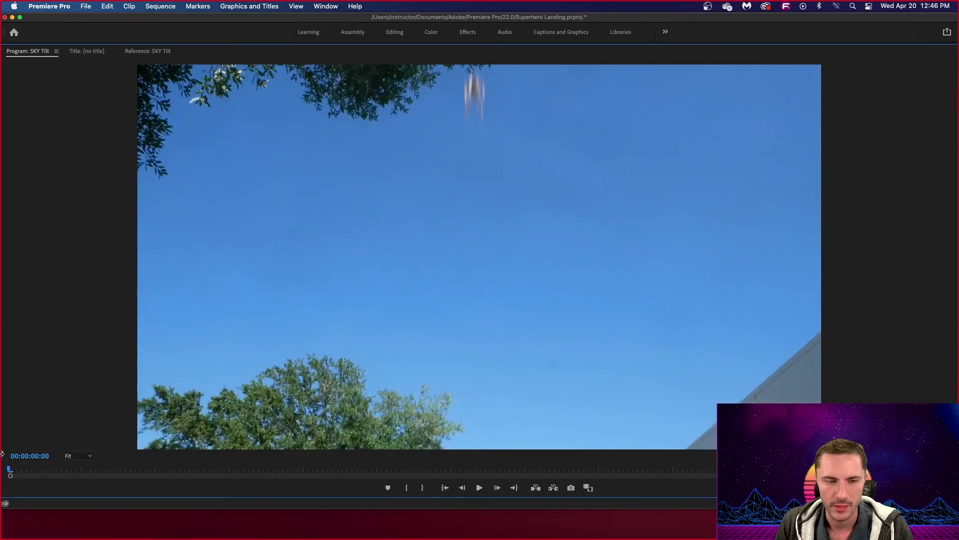
{"action": "left_click", "coordinate": [480, 488]}
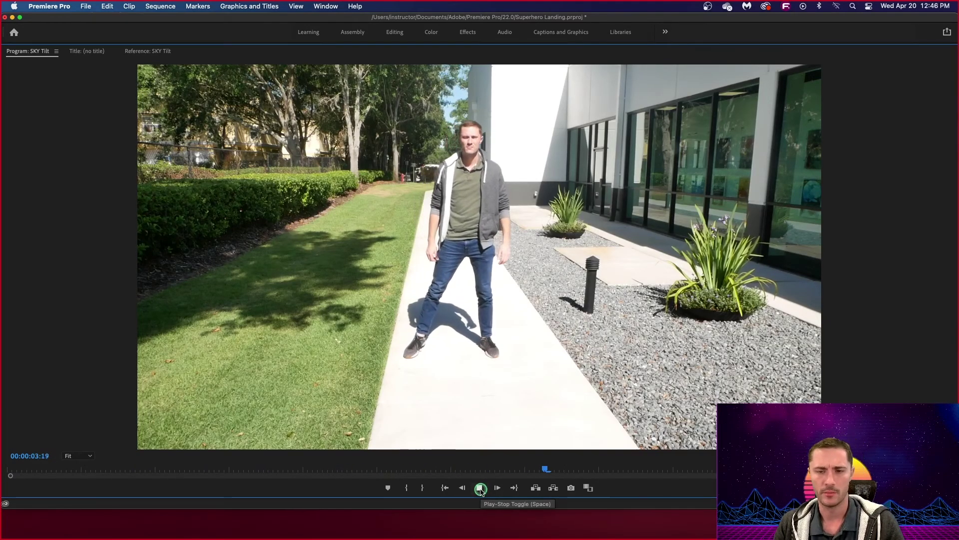
{"action": "left_click", "coordinate": [480, 488]}
{"action": "left_click_drag", "start_coordinate": [186, 462], "coordinate": [2, 473]}
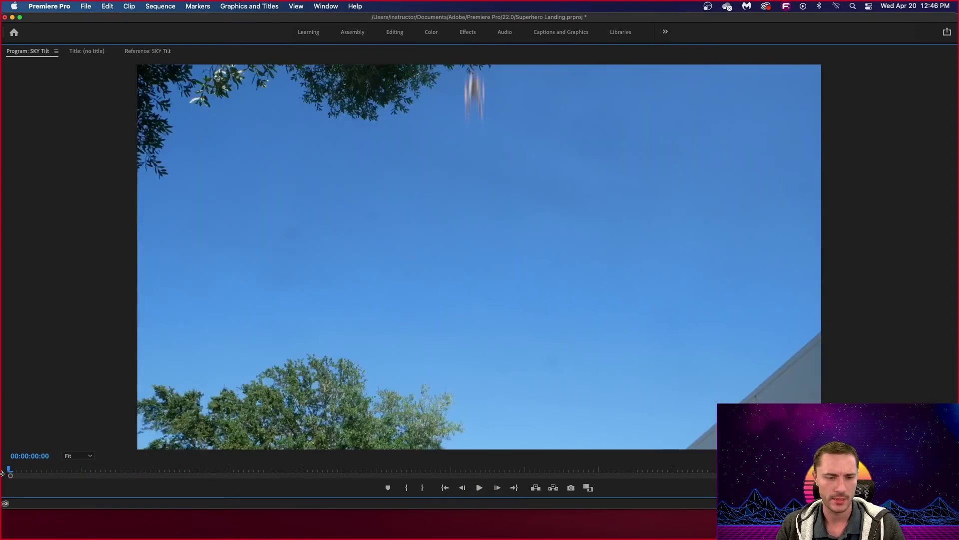
{"action": "left_click", "coordinate": [481, 489]}
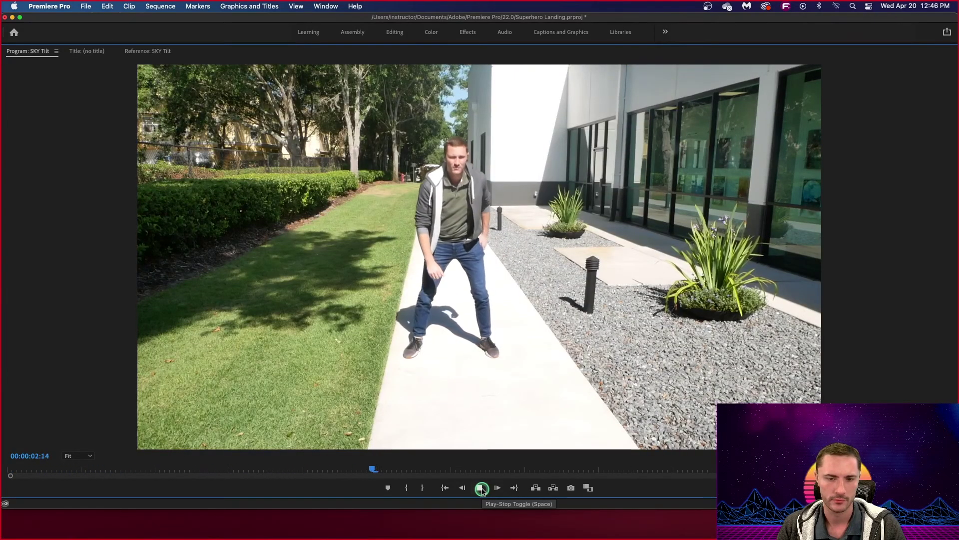
{"action": "left_click", "coordinate": [481, 488]}
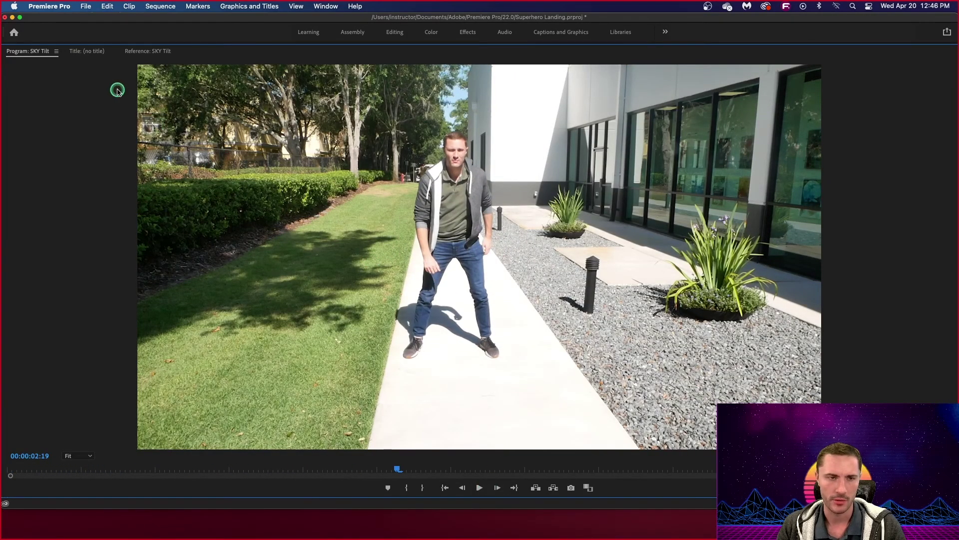
{"action": "key", "text": "grave"}
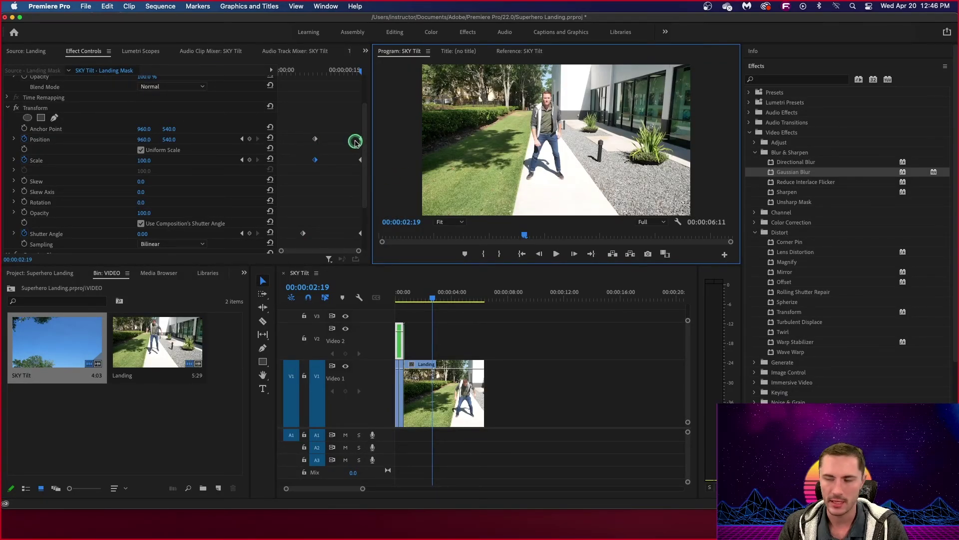
Step: Try delaying the Landing Mask's starting Transform Position and Scale keyframes to about 00:00:00:11 and replay the opening
{"action": "left_click_drag", "start_coordinate": [315, 140], "coordinate": [330, 152]}
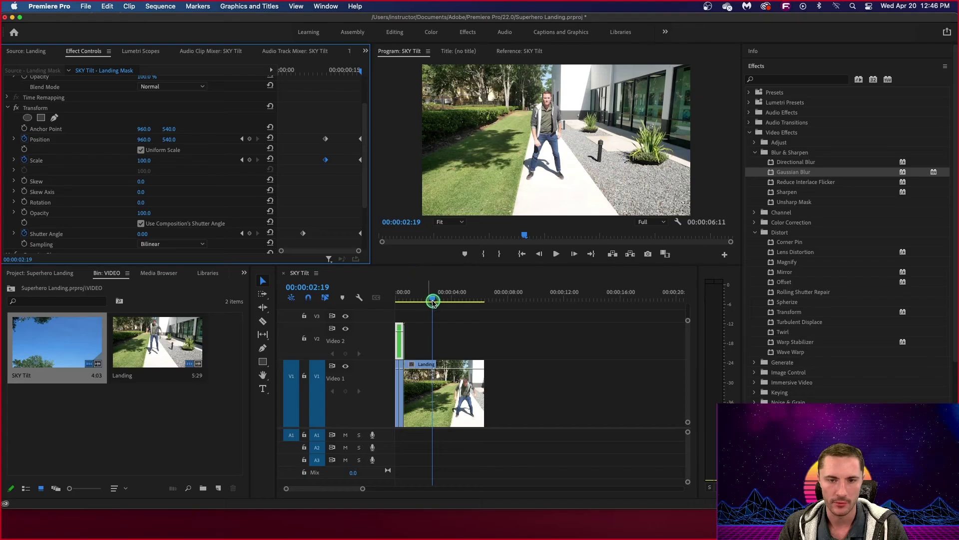
{"action": "left_click_drag", "start_coordinate": [433, 298], "coordinate": [364, 308]}
{"action": "key", "text": "space"}
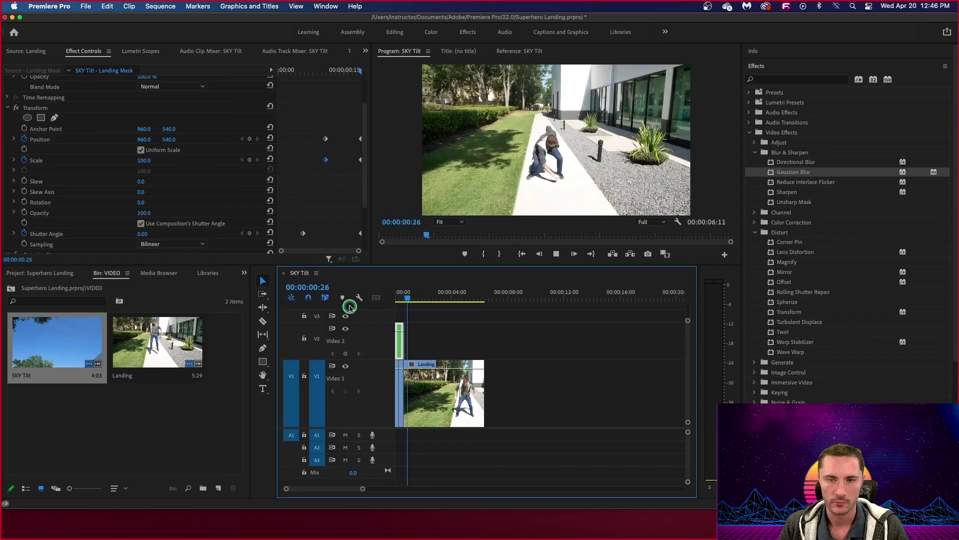
{"action": "left_click_drag", "start_coordinate": [418, 300], "coordinate": [392, 302]}
{"action": "key", "text": "space"}
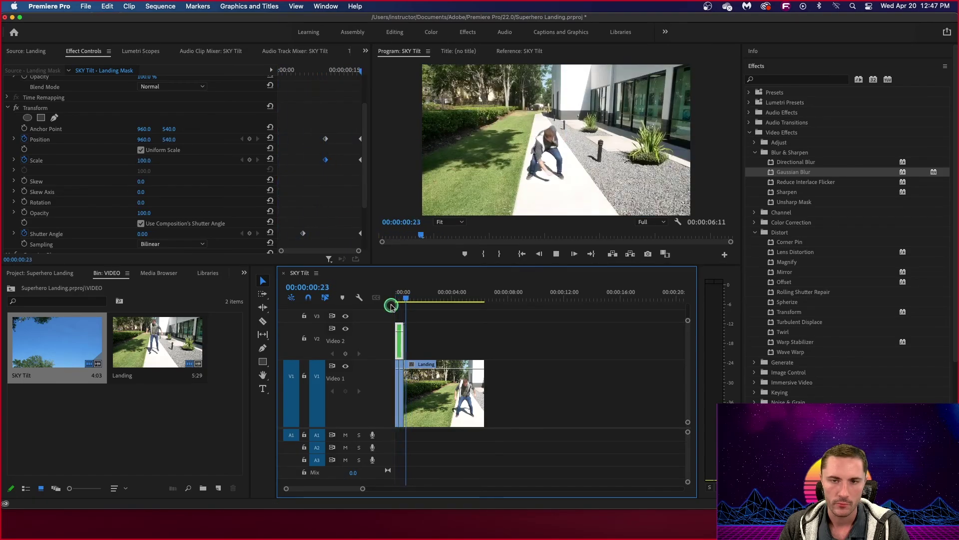
{"action": "key", "text": "space"}
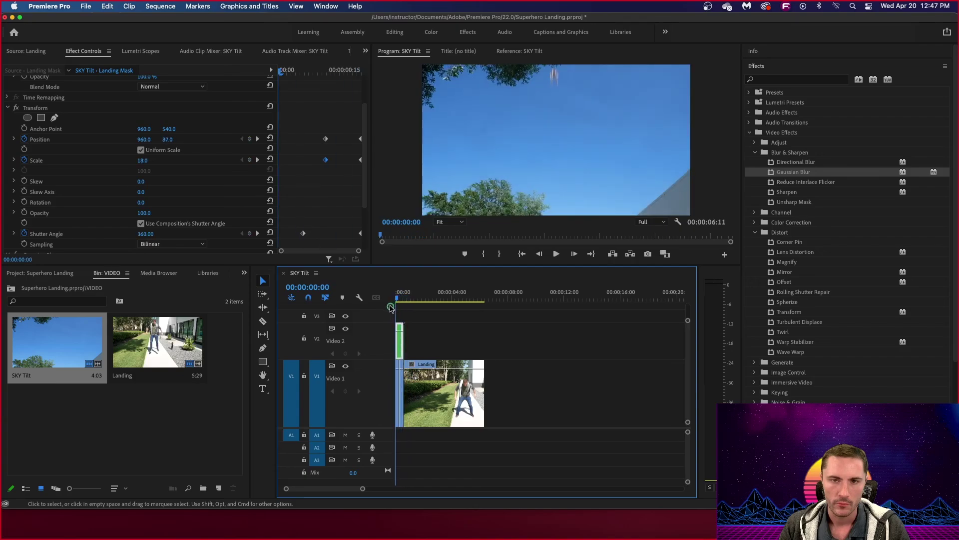
Step: Move the Landing Mask's starting Transform Position and Scale keyframes to 00:00:00:09 and play back the descent
{"action": "left_click_drag", "start_coordinate": [397, 307], "coordinate": [403, 305]}
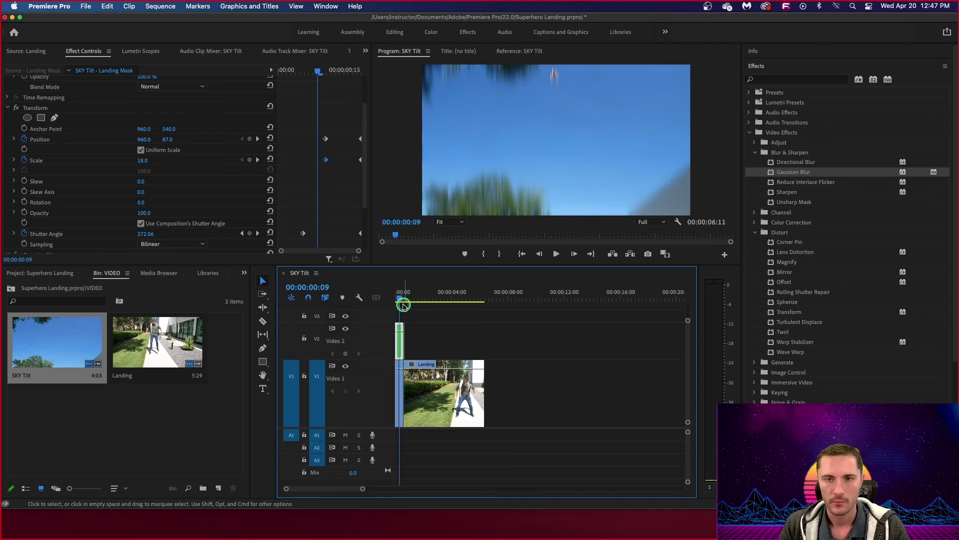
{"action": "left_click", "coordinate": [323, 140]}
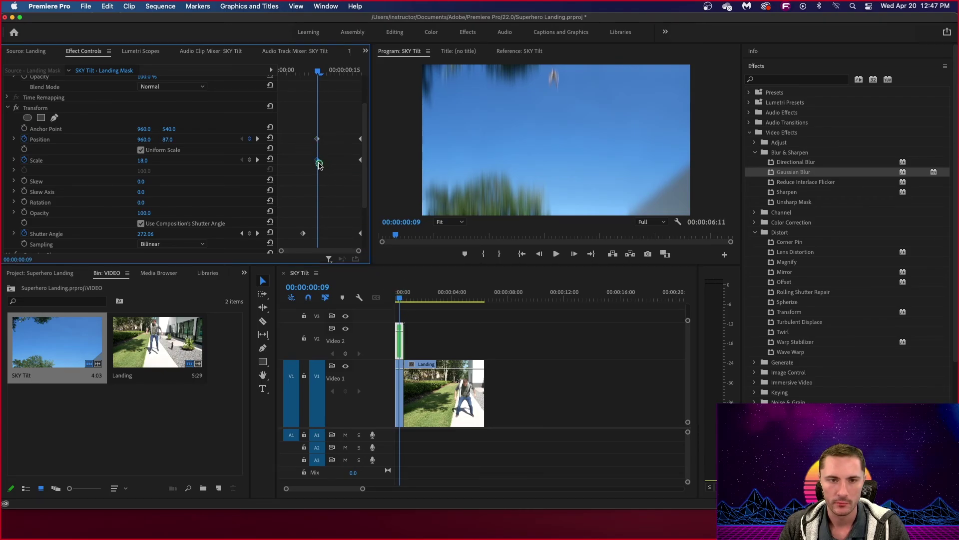
{"action": "left_click_drag", "start_coordinate": [315, 74], "coordinate": [286, 92]}
{"action": "key", "text": "space"}
{"action": "key", "text": "space"}
{"action": "key", "text": "Left"}
{"action": "key", "text": "Left"}
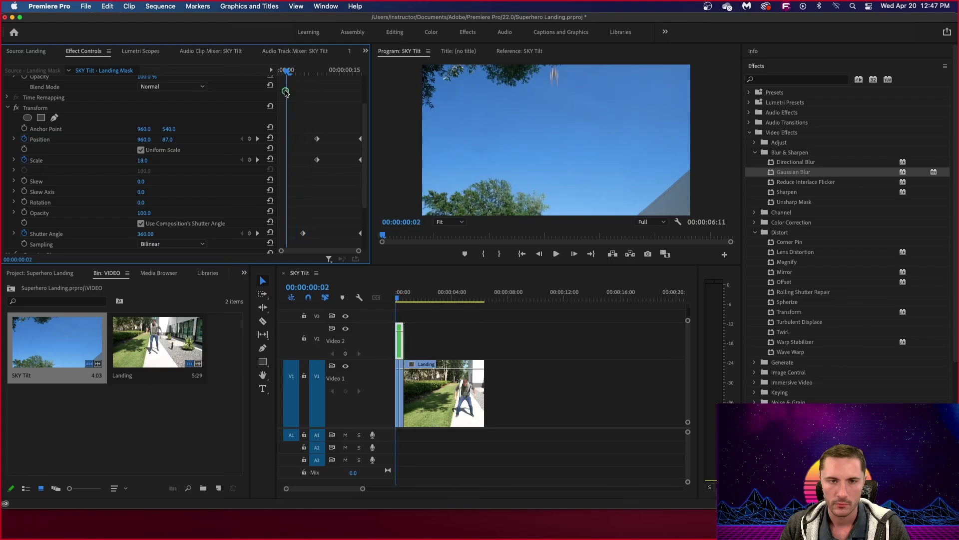
{"action": "key", "text": "space"}
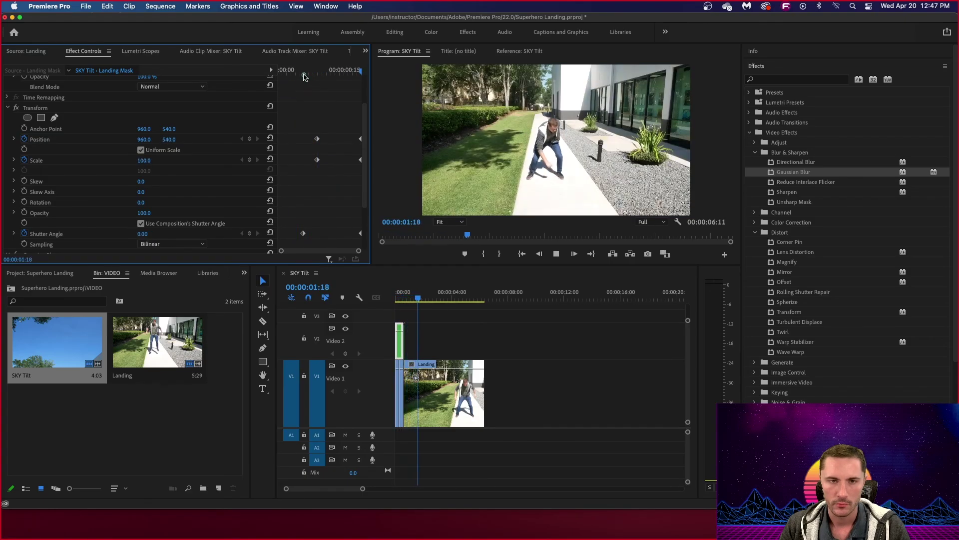
Step: Replay the opening from the start to check the readjusted descent, and place the playhead at 00:00:00:06
{"action": "left_click", "coordinate": [370, 315]}
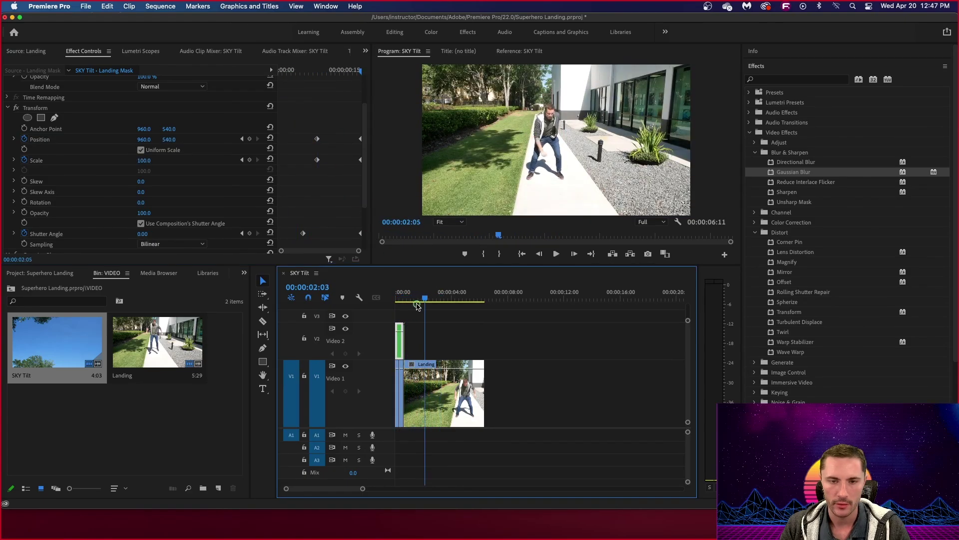
{"action": "key", "text": "Home"}
{"action": "key", "text": "space"}
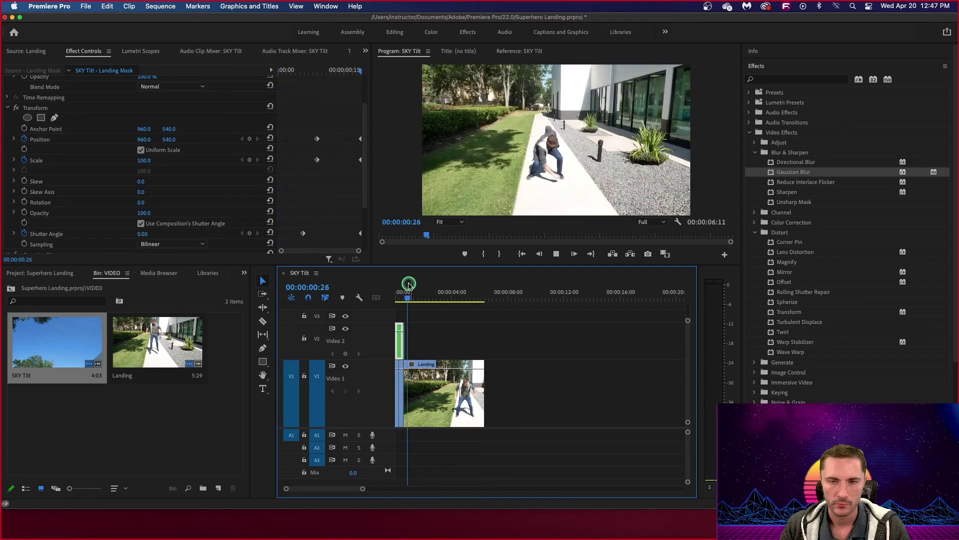
{"action": "left_click_drag", "start_coordinate": [425, 290], "coordinate": [379, 309]}
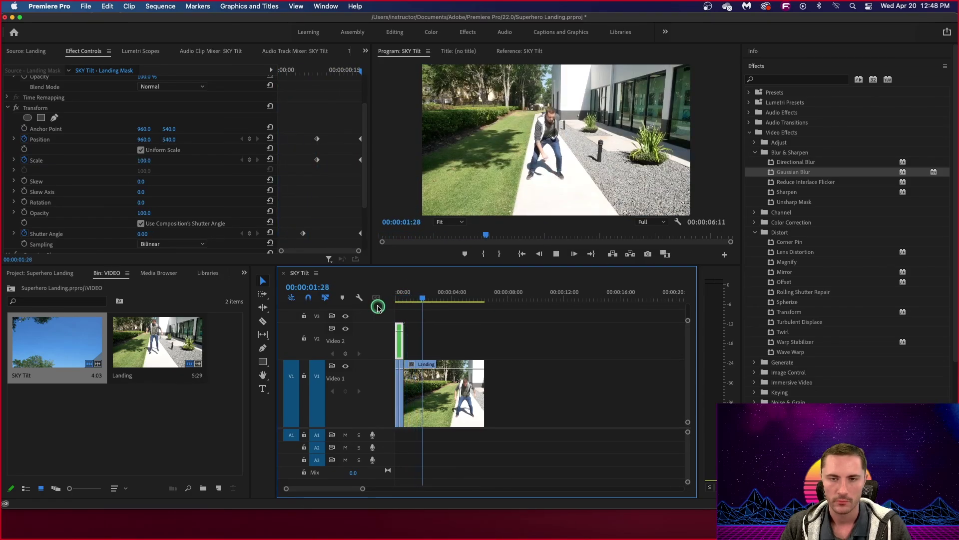
{"action": "key", "text": "space"}
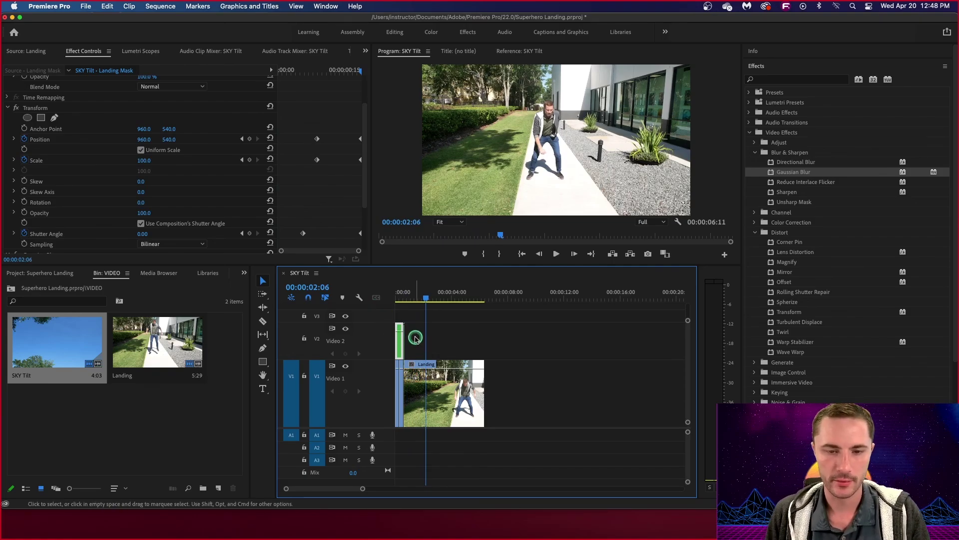
{"action": "left_click_drag", "start_coordinate": [427, 300], "coordinate": [398, 307]}
{"action": "key", "text": "Right"}
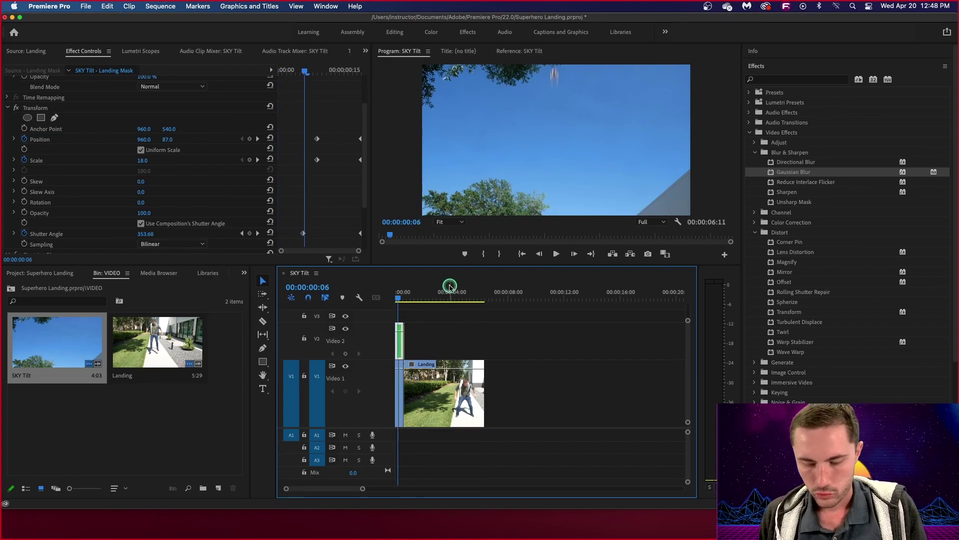
Step: Scrub through the hero's descent into the Landing clip, and place the playhead at 00:00:00:19, where the blurred background begins
{"action": "key", "text": "="}
{"action": "key", "text": "="}
{"action": "key", "text": "="}
{"action": "key", "text": "="}
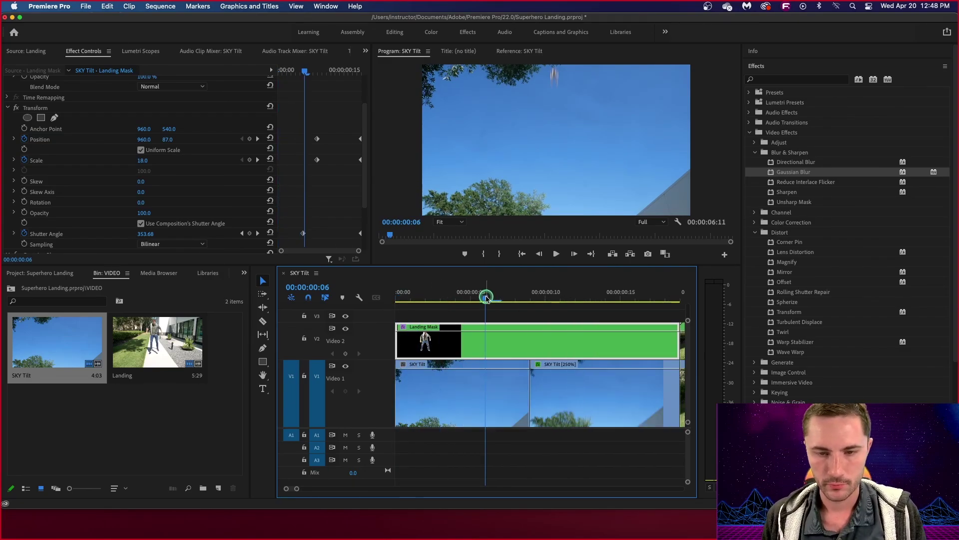
{"action": "left_click_drag", "start_coordinate": [488, 297], "coordinate": [697, 311]}
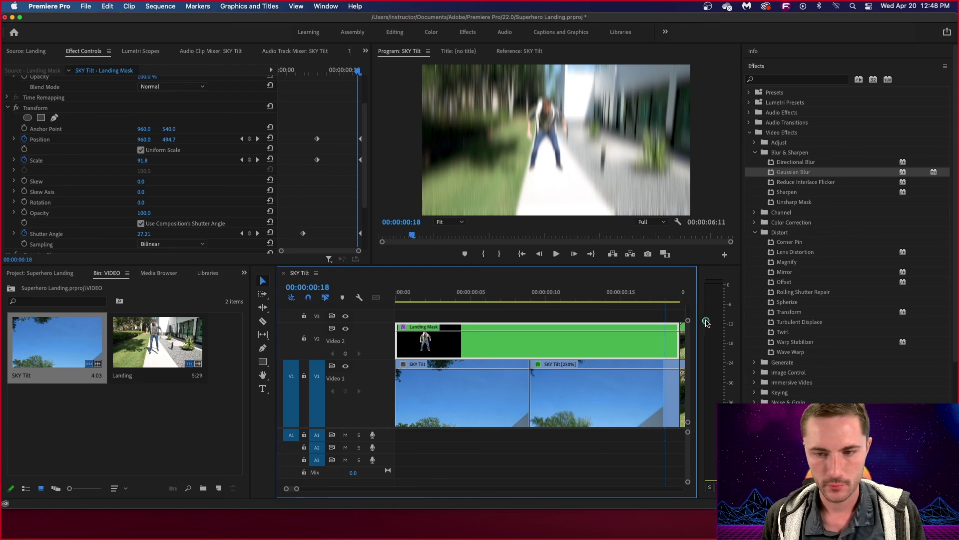
{"action": "left_click", "coordinate": [681, 299]}
{"action": "left_click_drag", "start_coordinate": [682, 300], "coordinate": [705, 296]}
{"action": "key", "text": "-"}
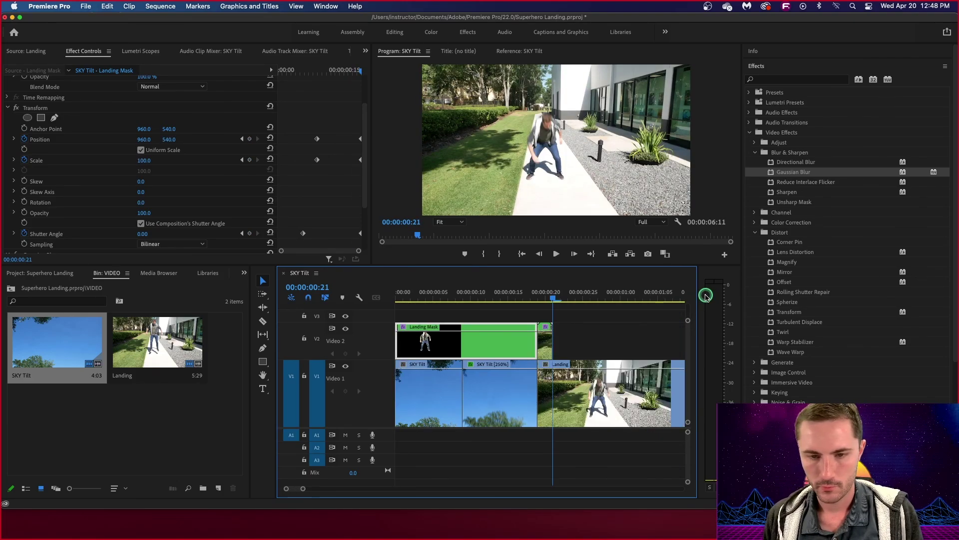
{"action": "left_click_drag", "start_coordinate": [553, 300], "coordinate": [535, 306]}
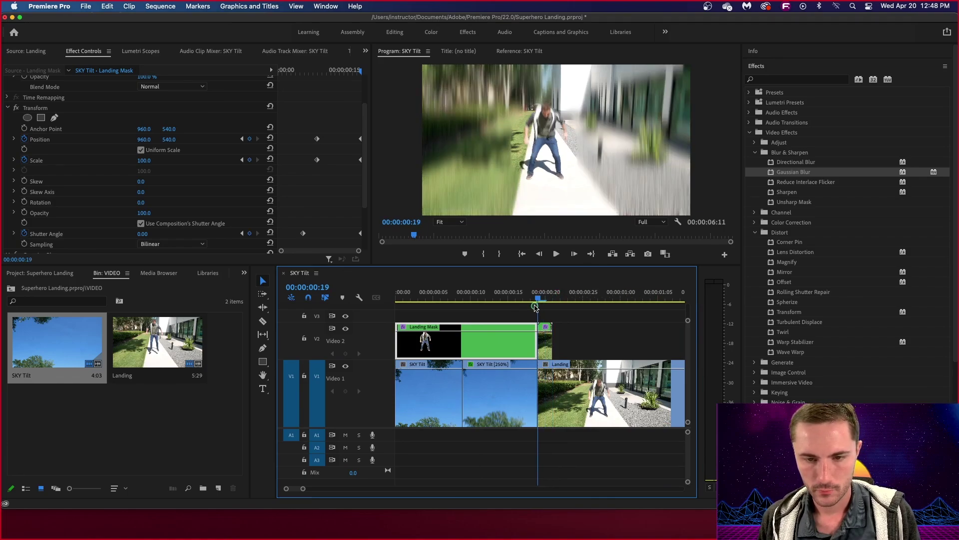
Step: Try a second Gaussian Blur on the Blurry Background clip, and remove that added effect
{"action": "left_click", "coordinate": [546, 331]}
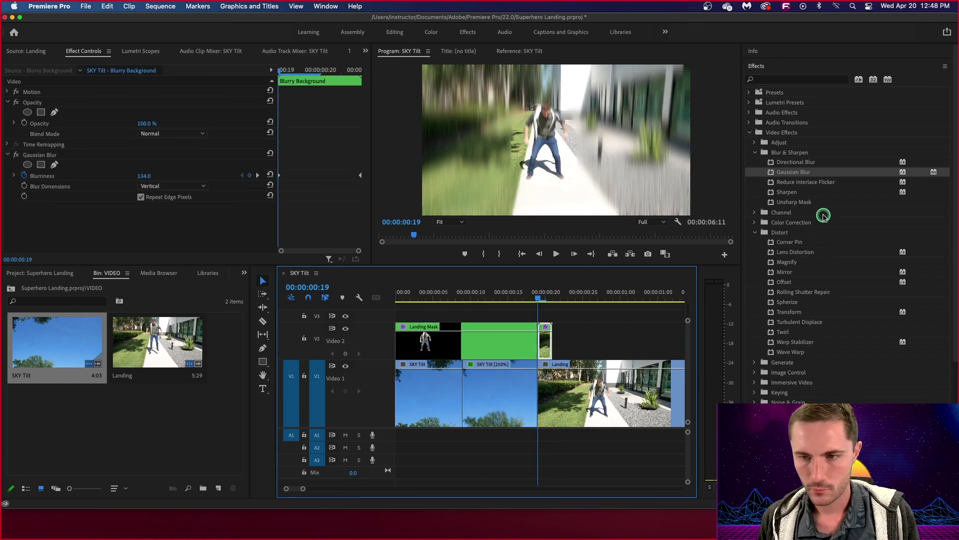
{"action": "left_click_drag", "start_coordinate": [796, 173], "coordinate": [543, 340]}
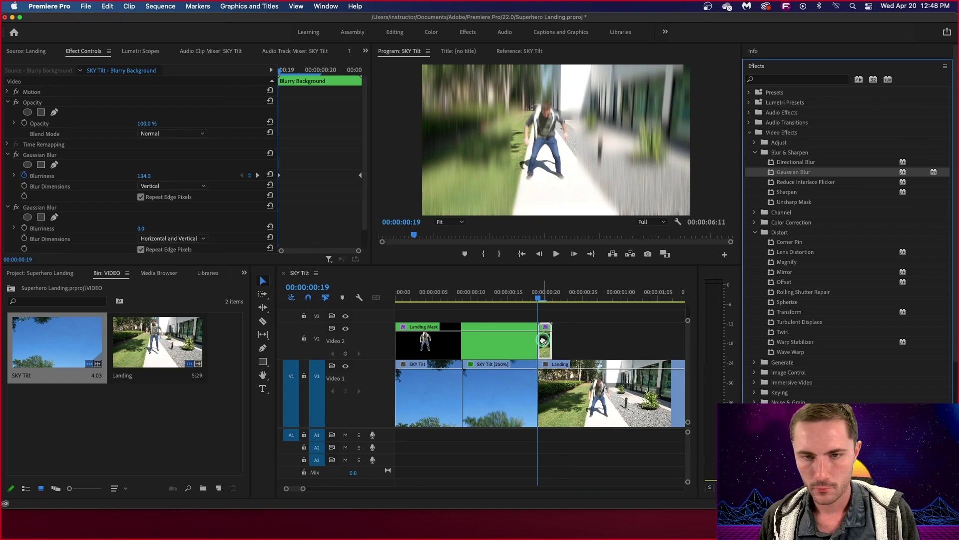
{"action": "left_click_drag", "start_coordinate": [138, 230], "coordinate": [145, 228]}
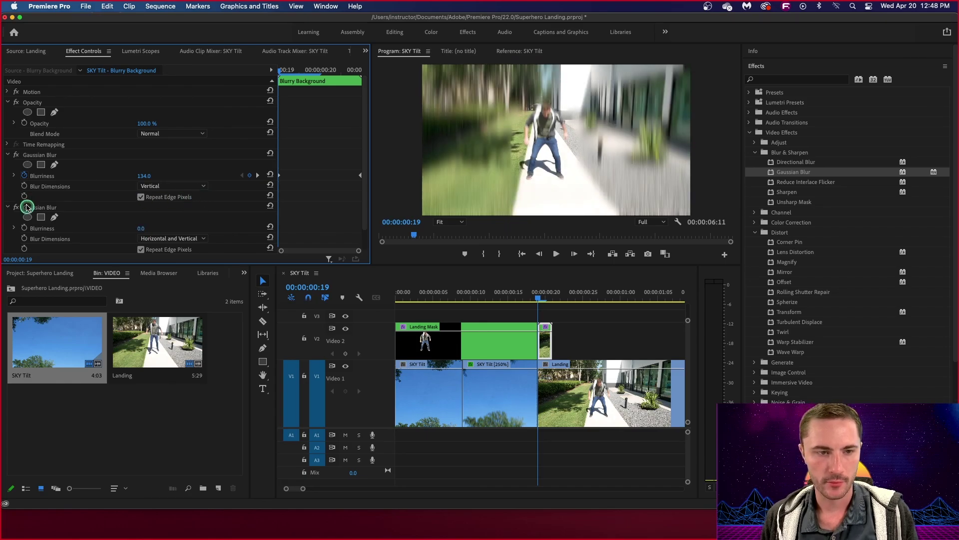
{"action": "left_click", "coordinate": [474, 355]}
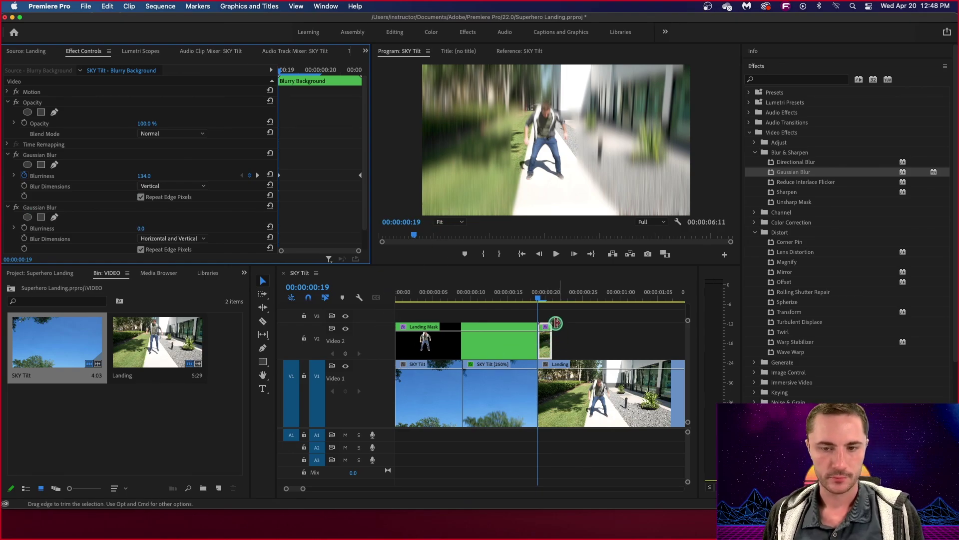
{"action": "left_click", "coordinate": [109, 213]}
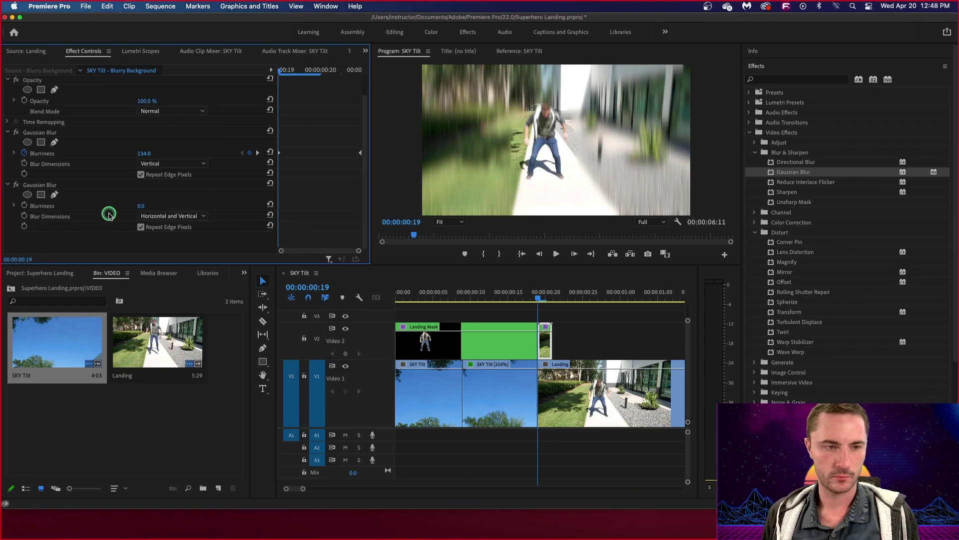
{"action": "key", "text": "Delete"}
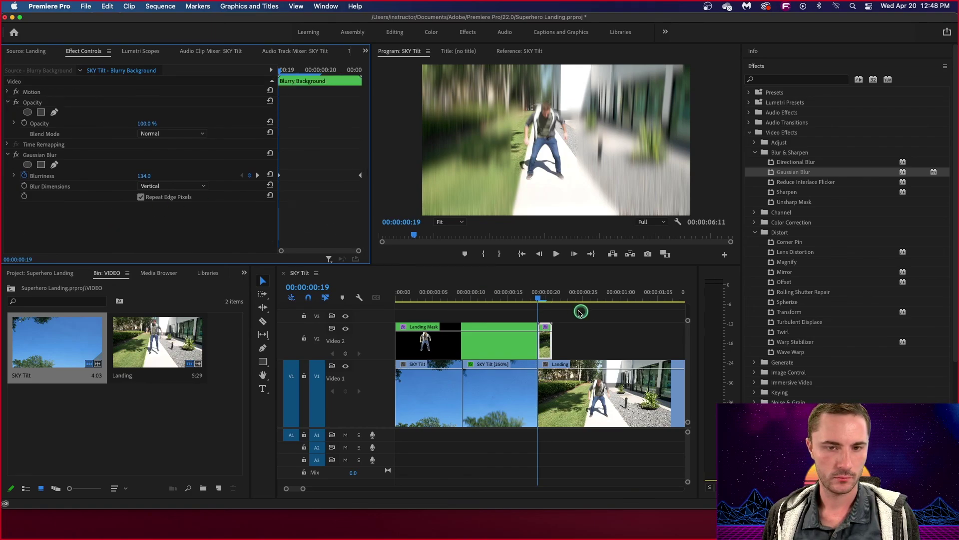
Step: Replay the superhero landing from the start several times to review the descent and blur transition, stopping at 00:00:02:10
{"action": "left_click_drag", "start_coordinate": [548, 300], "coordinate": [395, 300]}
{"action": "left_click", "coordinate": [346, 318]}
{"action": "key", "text": "space"}
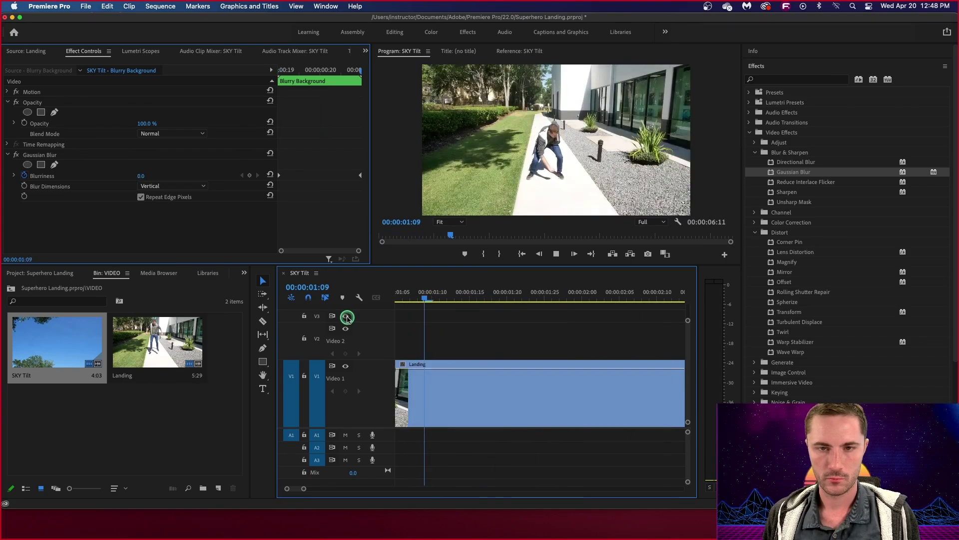
{"action": "left_click", "coordinate": [443, 314]}
{"action": "scroll", "coordinate": [449, 313], "scroll_direction": "down", "scroll_amount": 2, "text": "alt"}
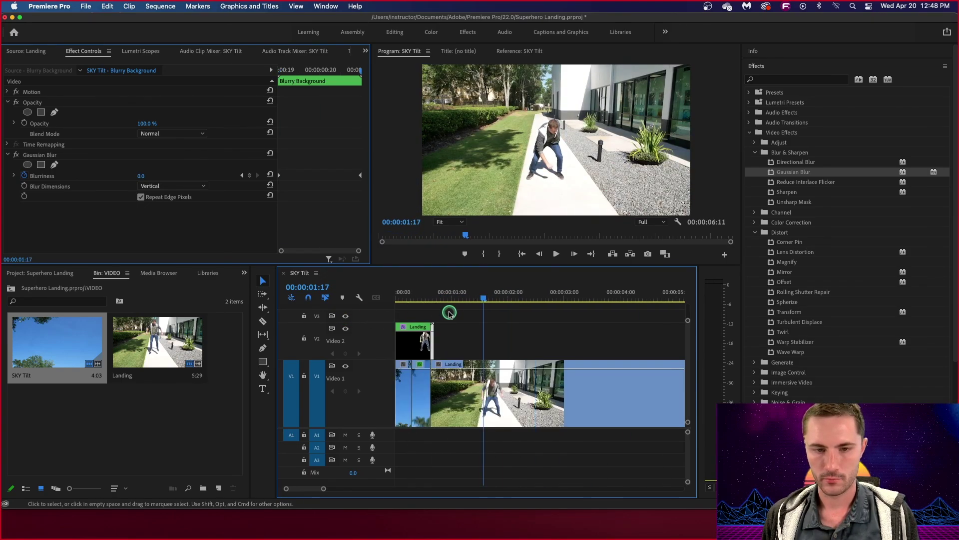
{"action": "left_click_drag", "start_coordinate": [479, 300], "coordinate": [396, 300]}
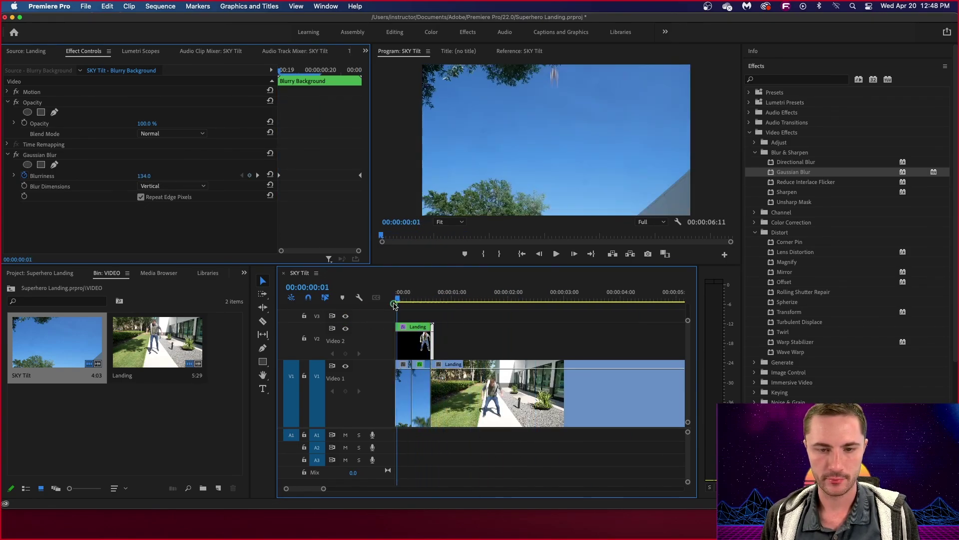
{"action": "key", "text": "space"}
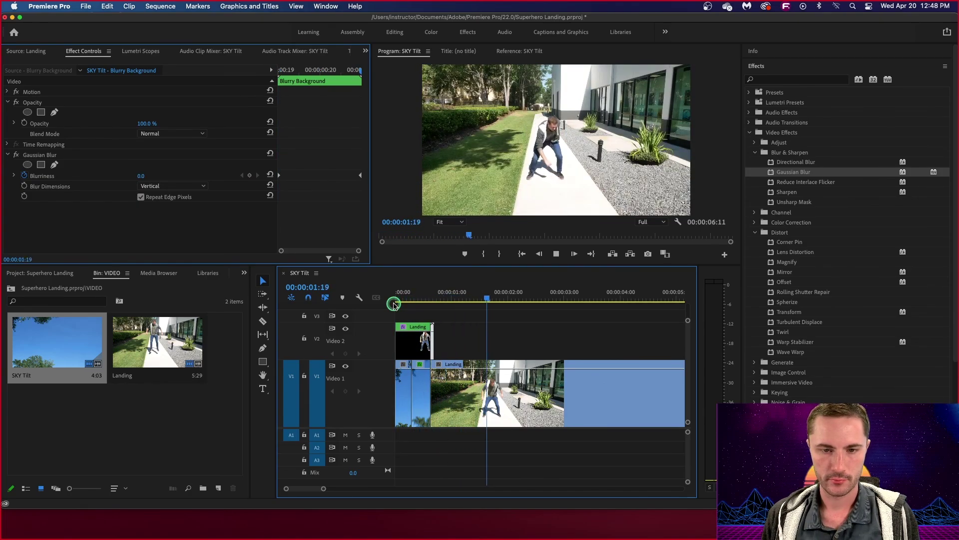
{"action": "key", "text": "space"}
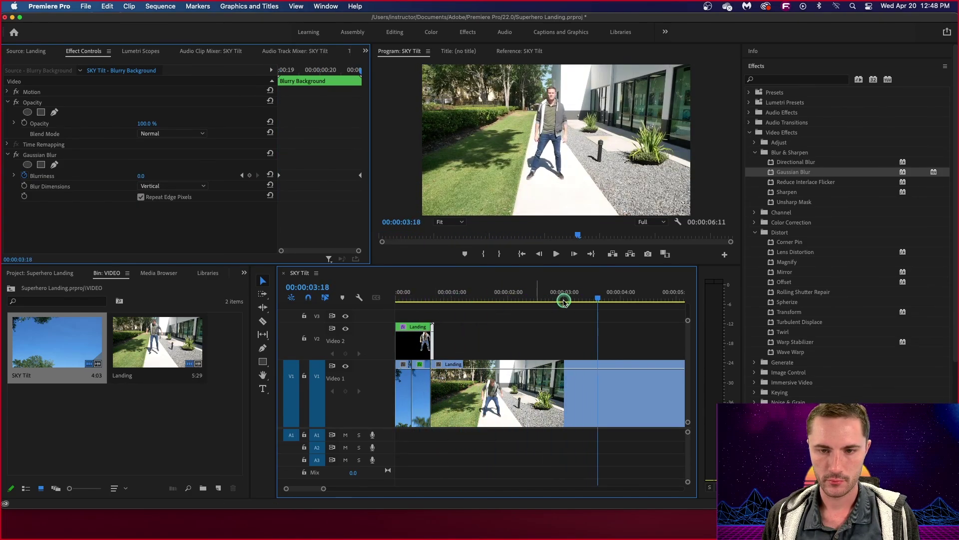
{"action": "left_click_drag", "start_coordinate": [598, 300], "coordinate": [398, 301]}
{"action": "key", "text": "space"}
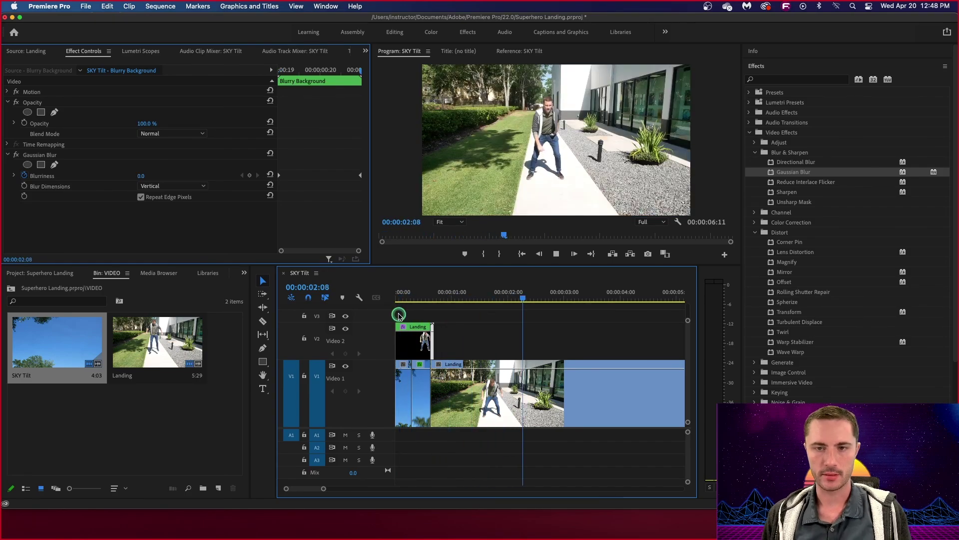
{"action": "key", "text": "space"}
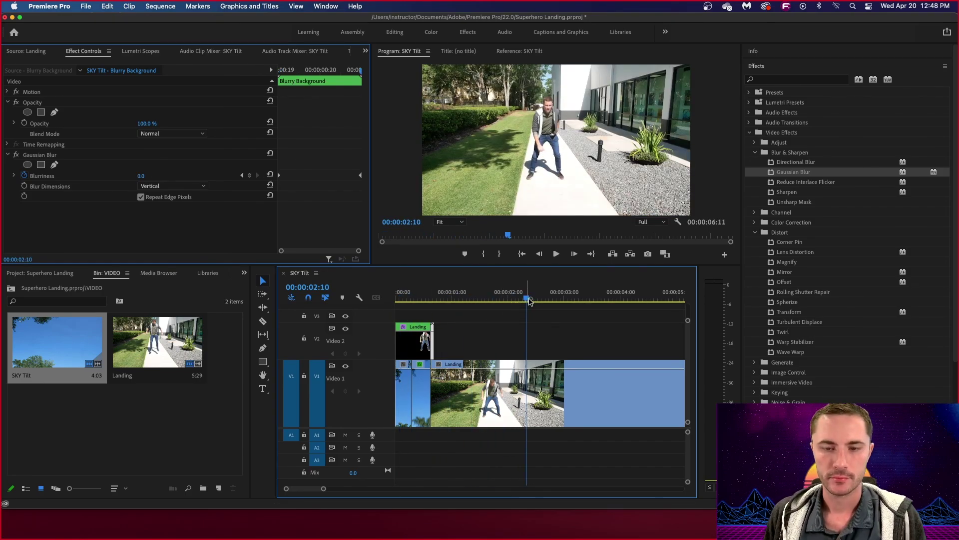